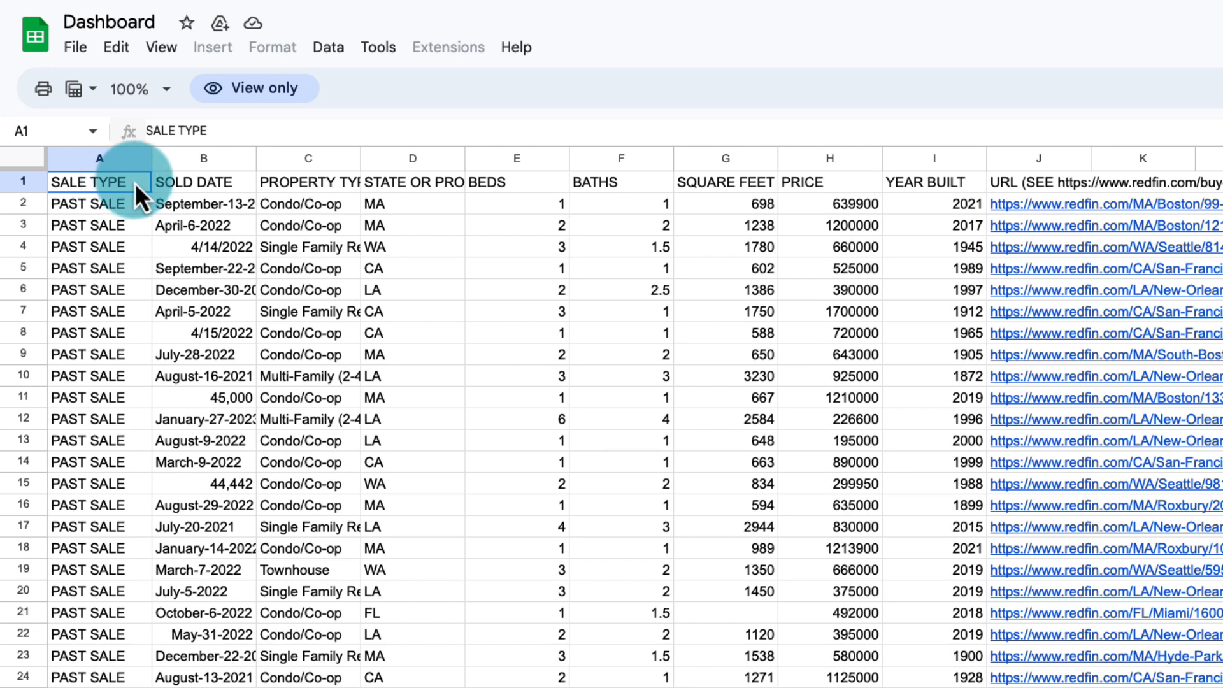
pyautogui.click(163, 51)
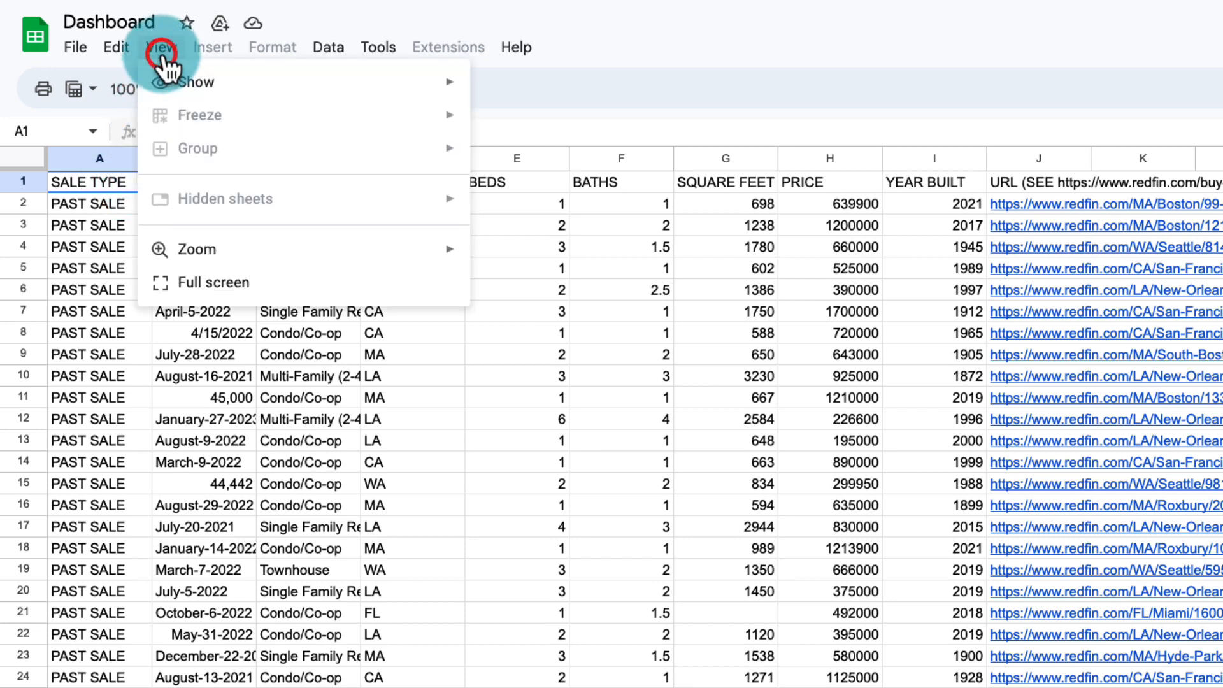
pyautogui.click(328, 49)
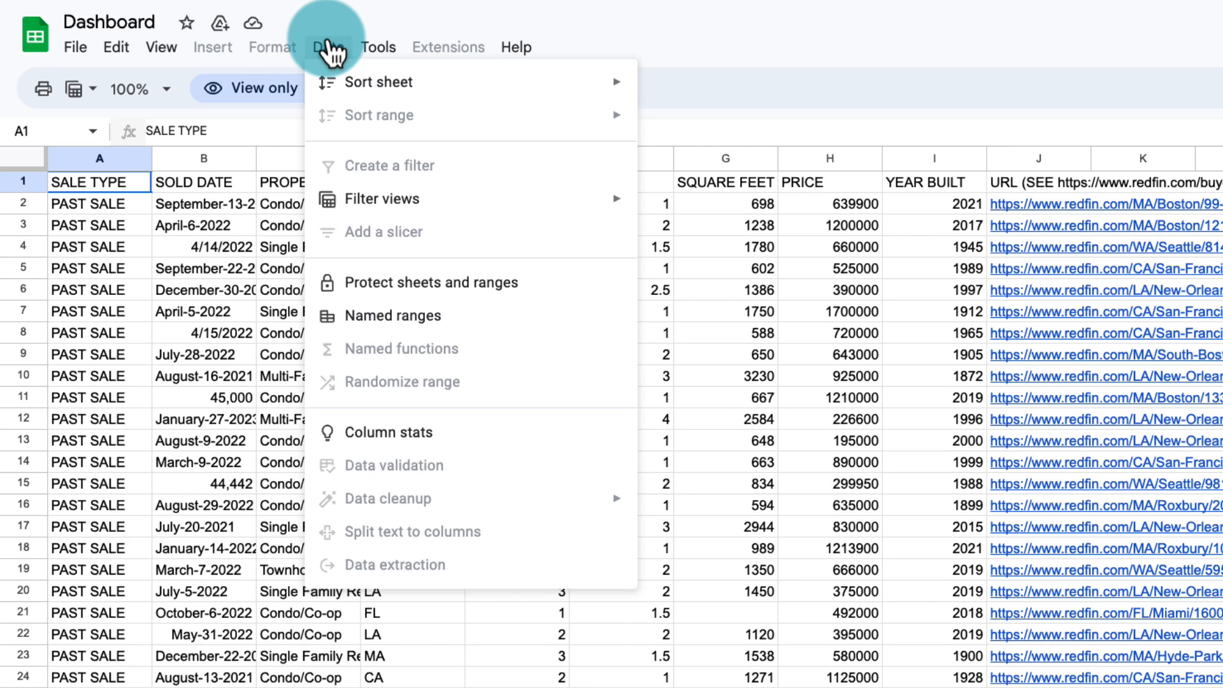
pyautogui.click(373, 48)
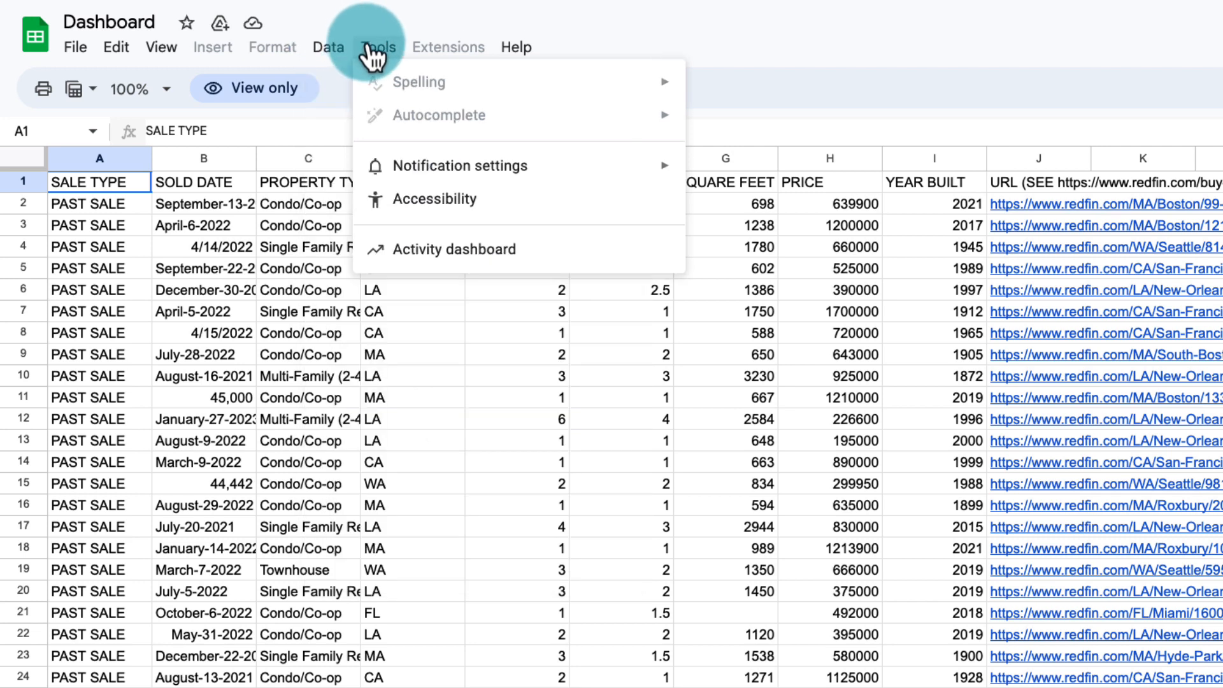
pyautogui.click(375, 21)
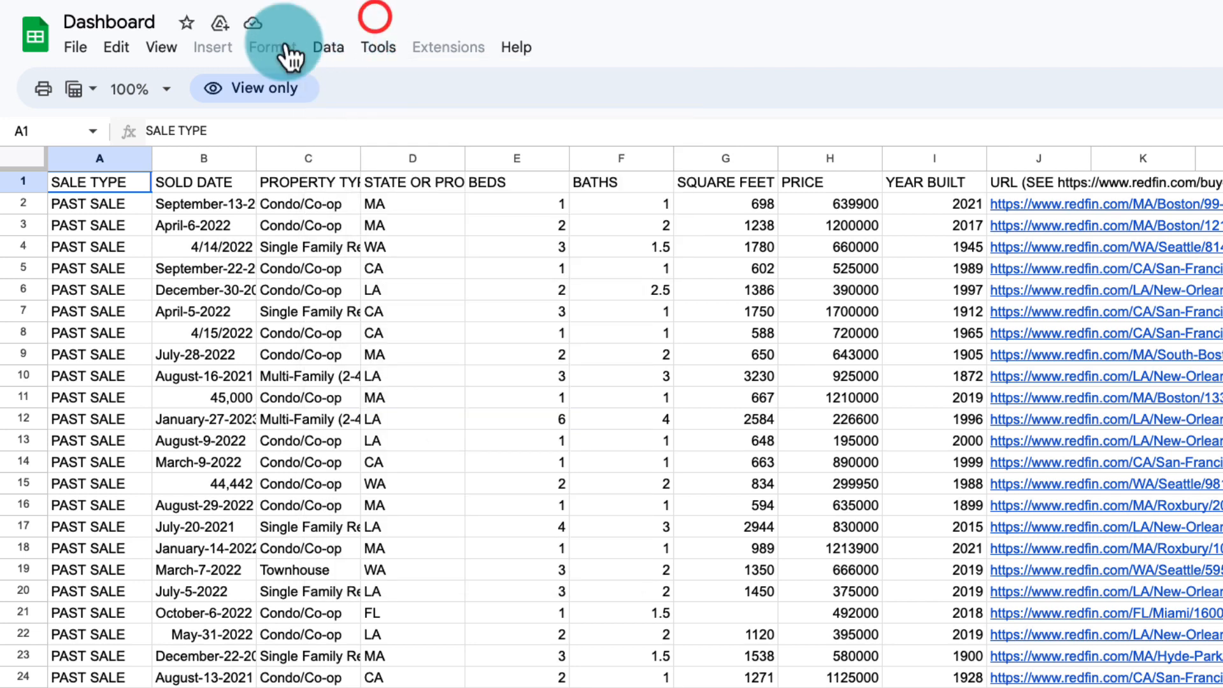
# Step: Make an editable copy of the view-only spreadsheet in My Drive, named Copy of Dashboard
pyautogui.click(75, 51)
pyautogui.click(97, 182)
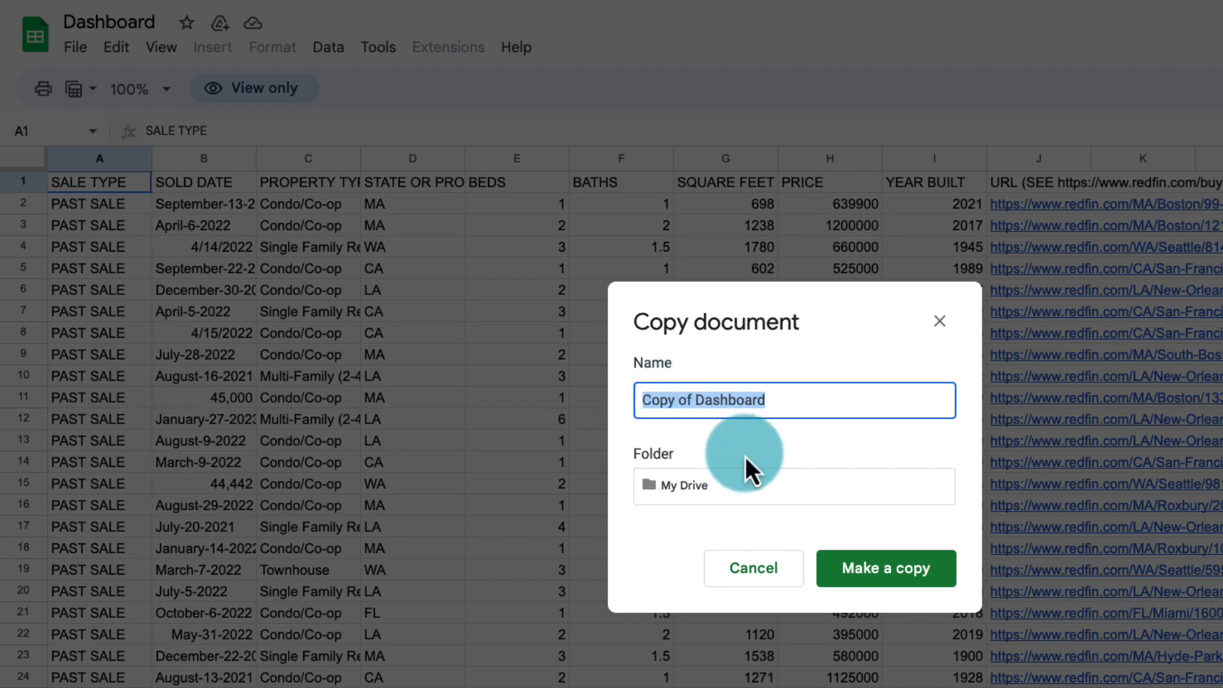
pyautogui.click(866, 574)
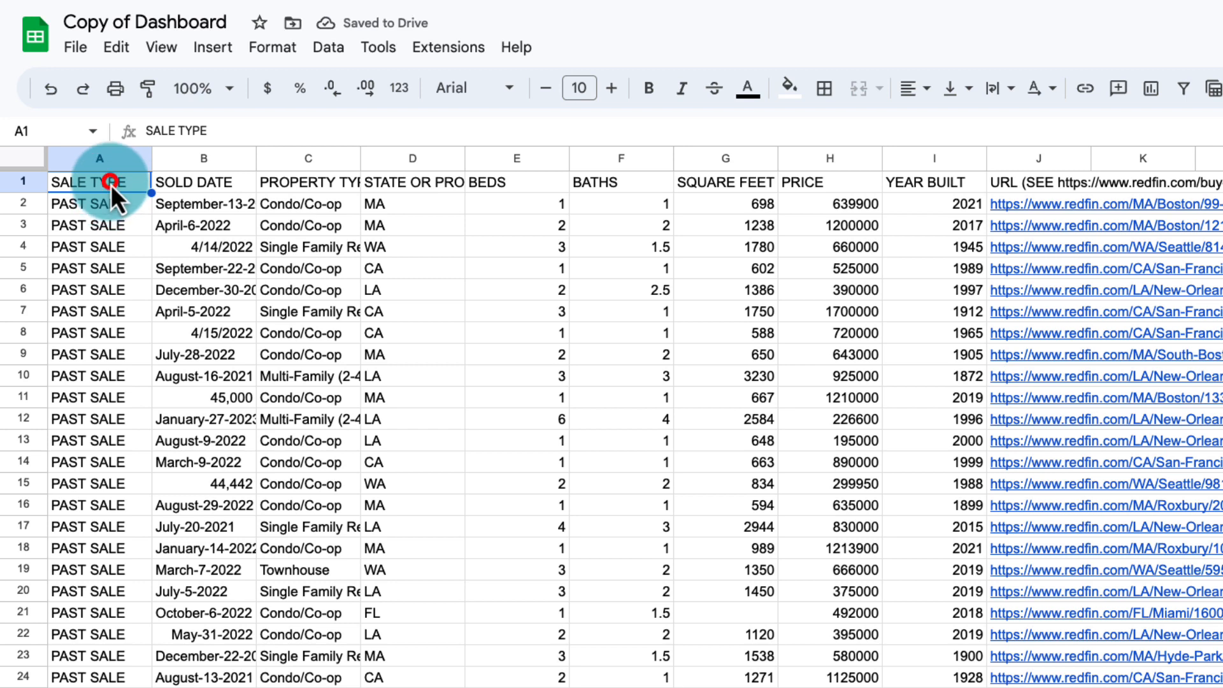
# Step: Test editing in the copy by replacing the A1 header with "a", and undo the change
pyautogui.write('a')
pyautogui.press('Return')
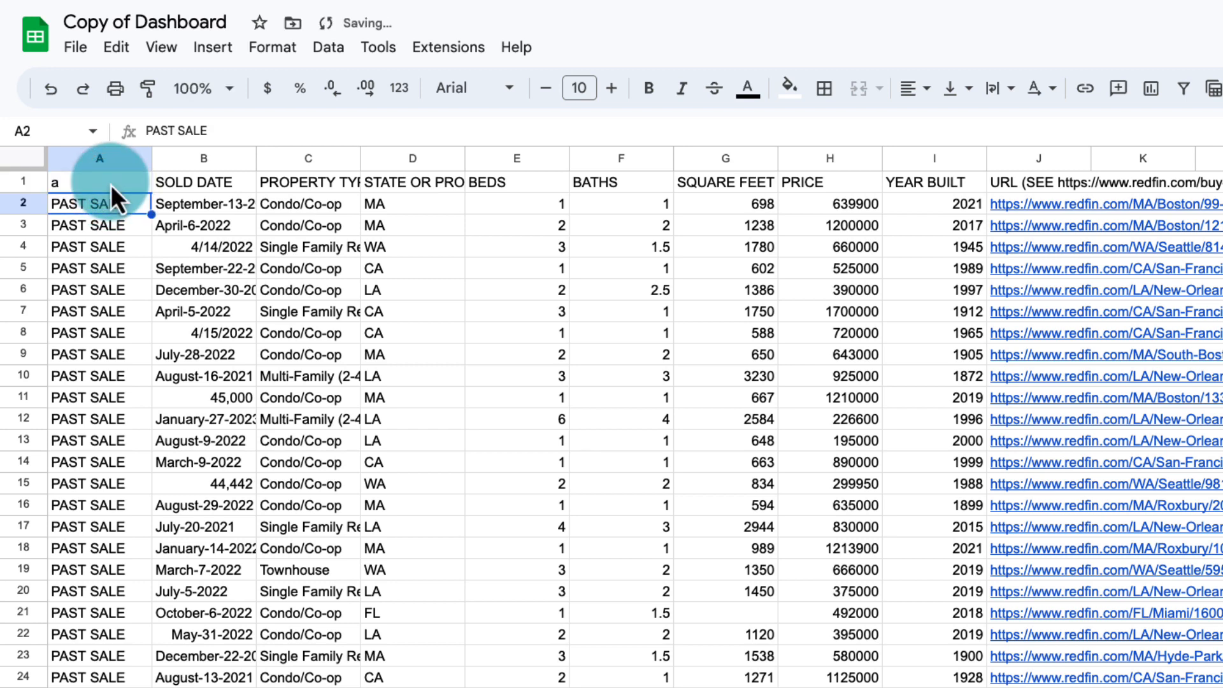
pyautogui.click(53, 89)
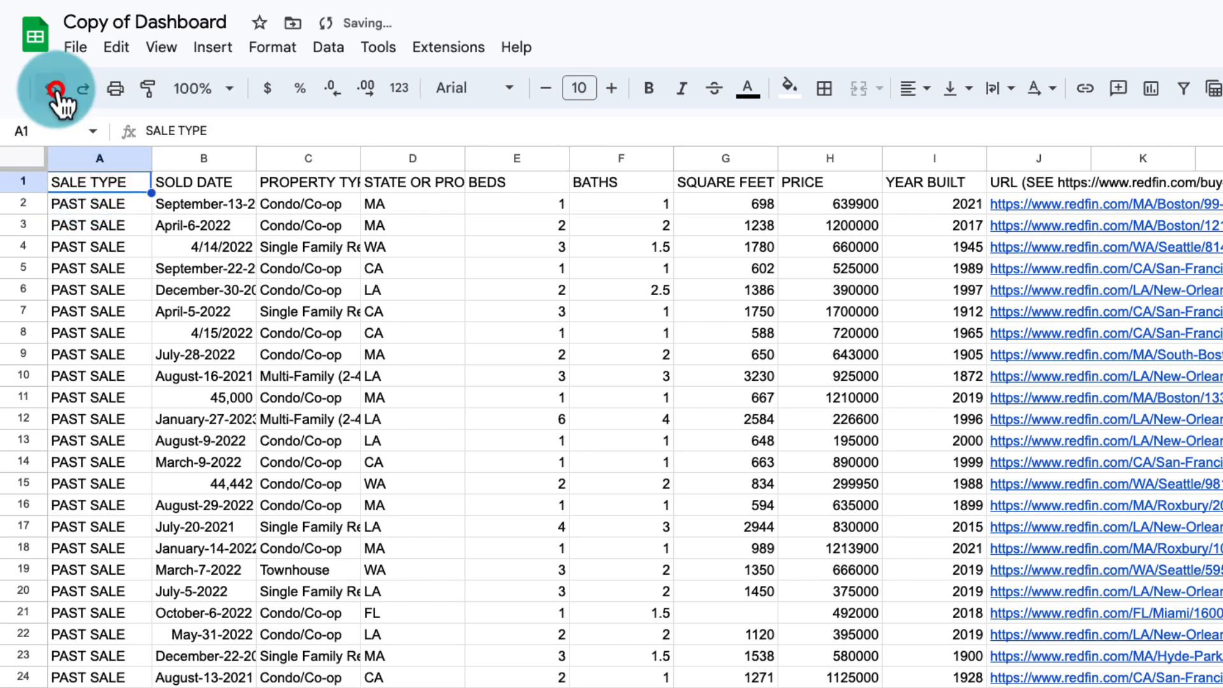
pyautogui.click(158, 49)
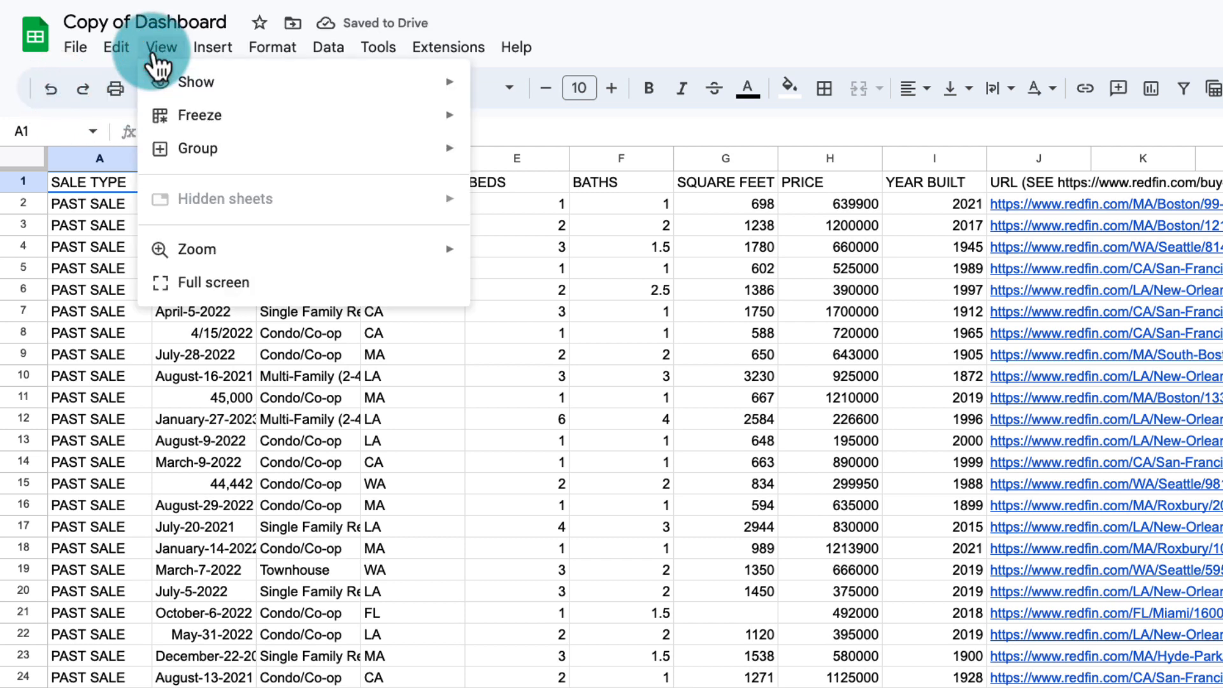
pyautogui.click(154, 57)
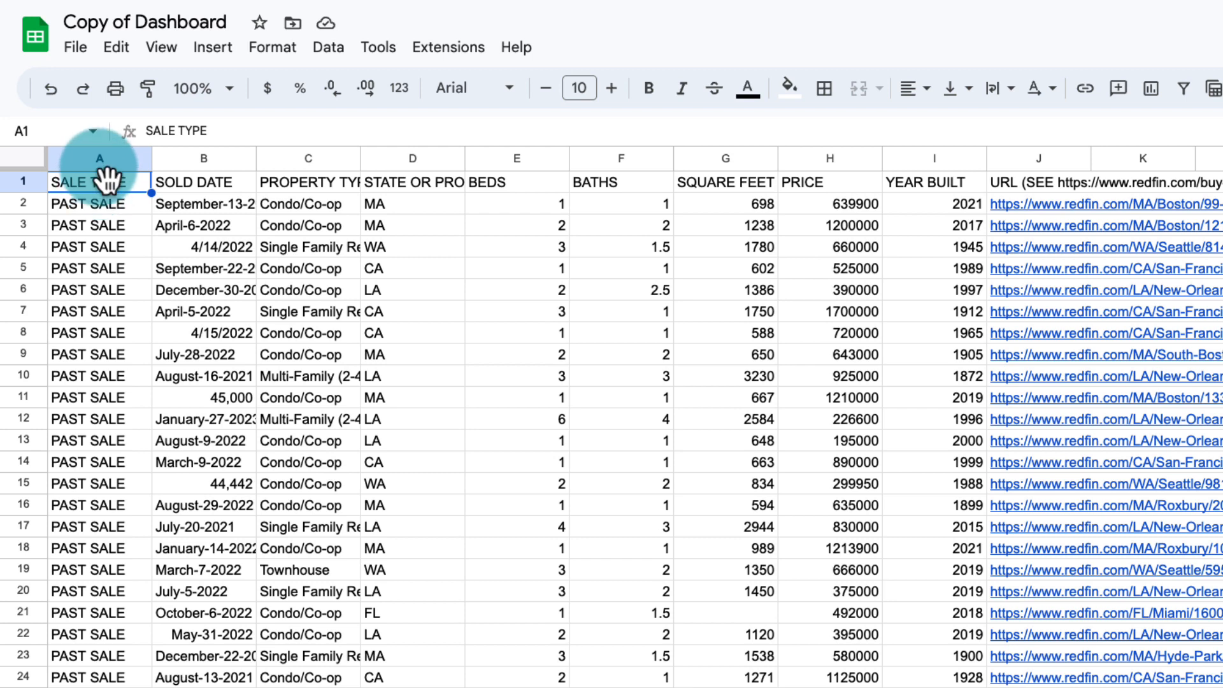
# Step: Examine the dataset column by column, from SALE TYPE in A to the URL links in J, including a listing's link preview
pyautogui.click(1040, 160)
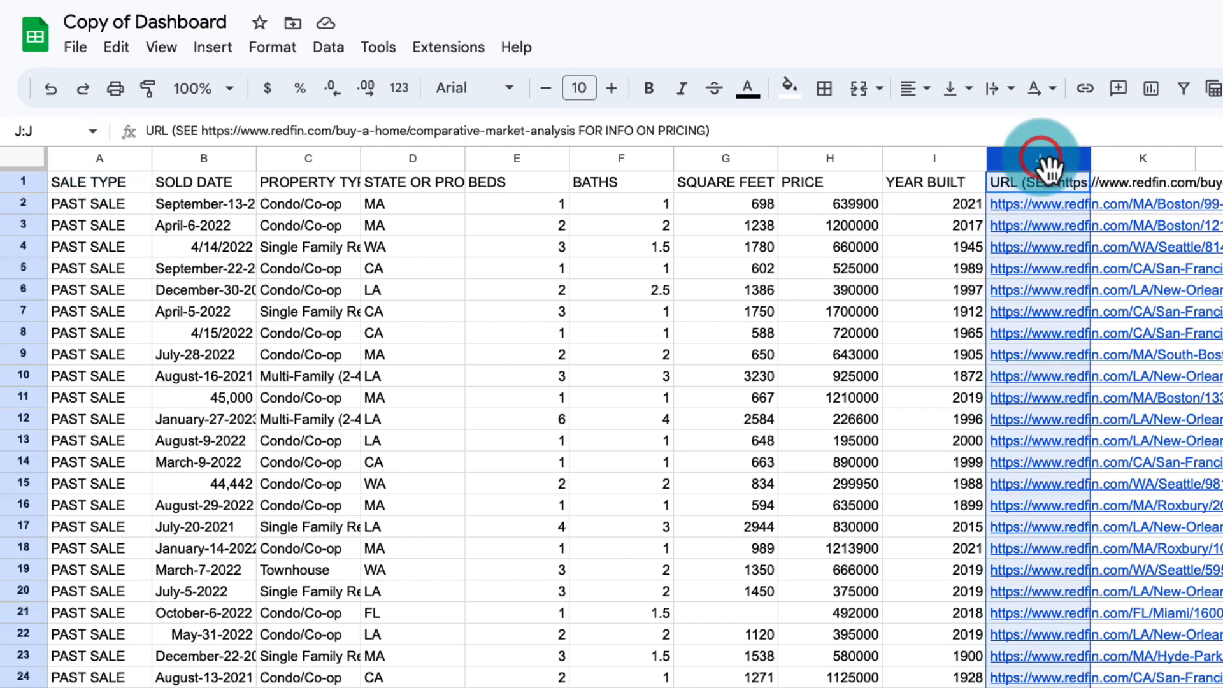
pyautogui.click(97, 160)
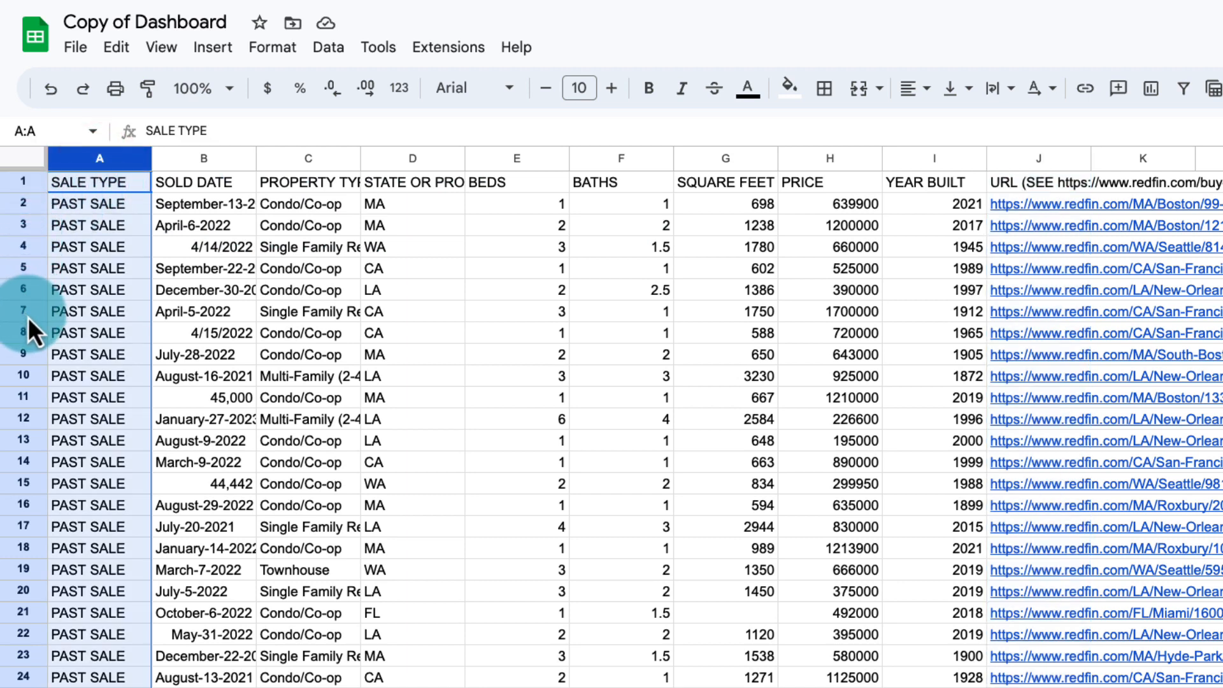
pyautogui.click(205, 158)
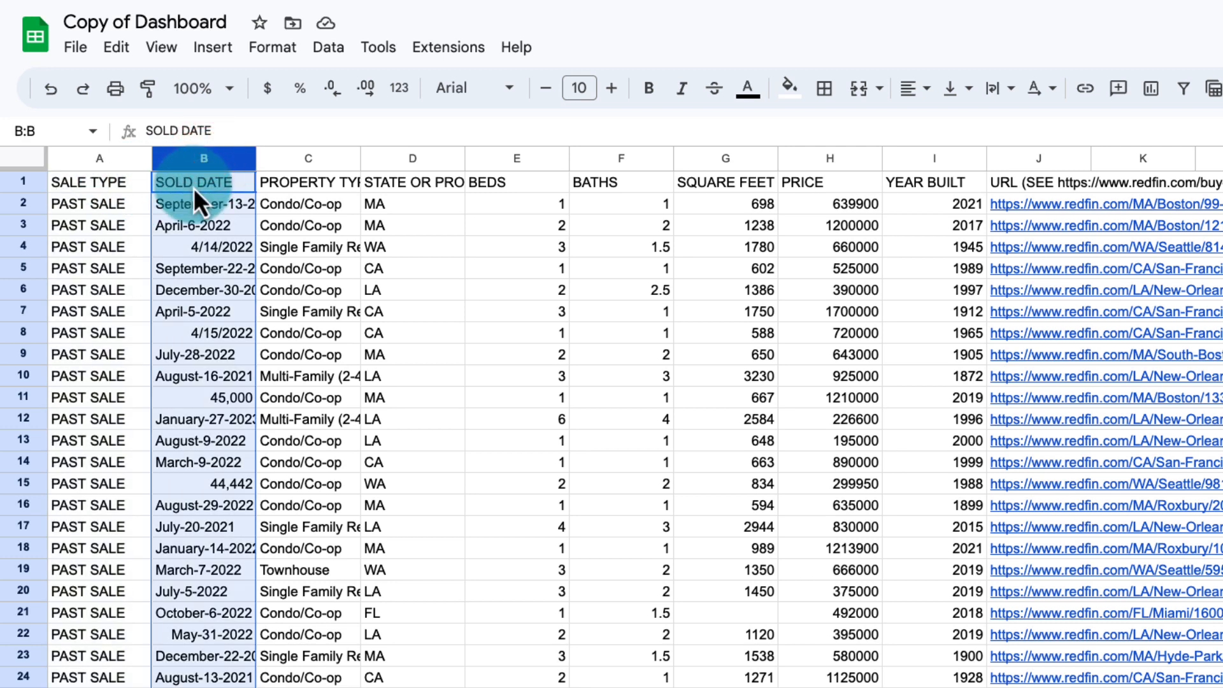
pyautogui.click(300, 158)
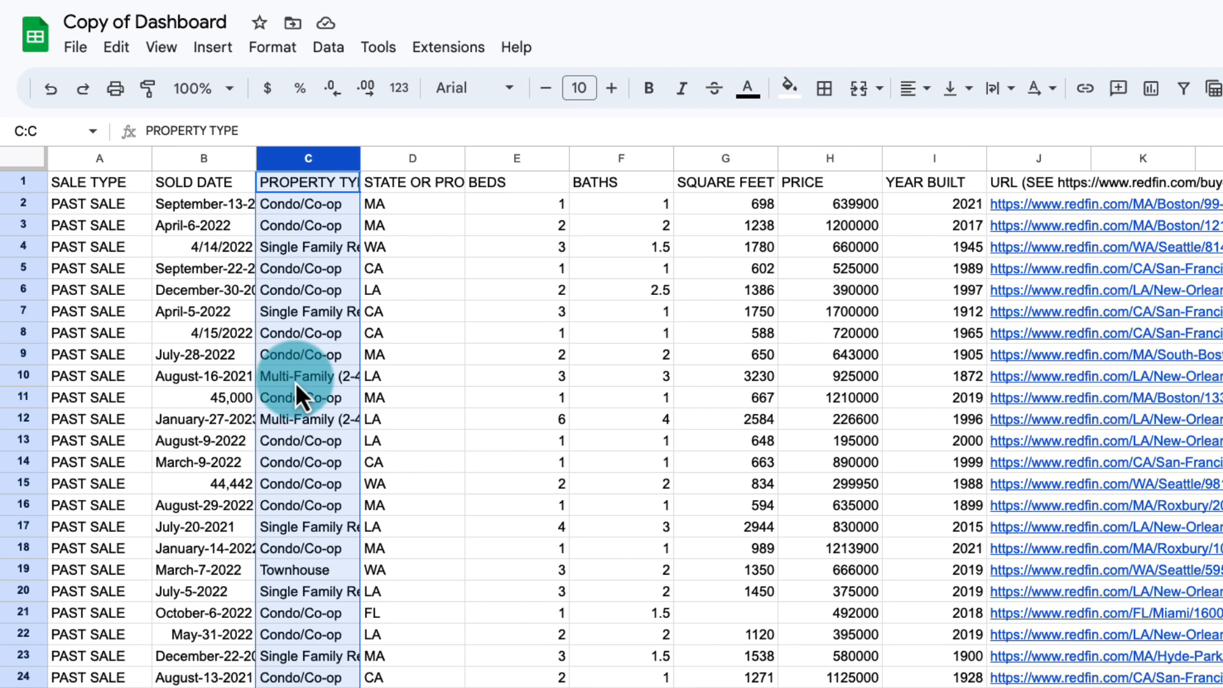
pyautogui.click(413, 160)
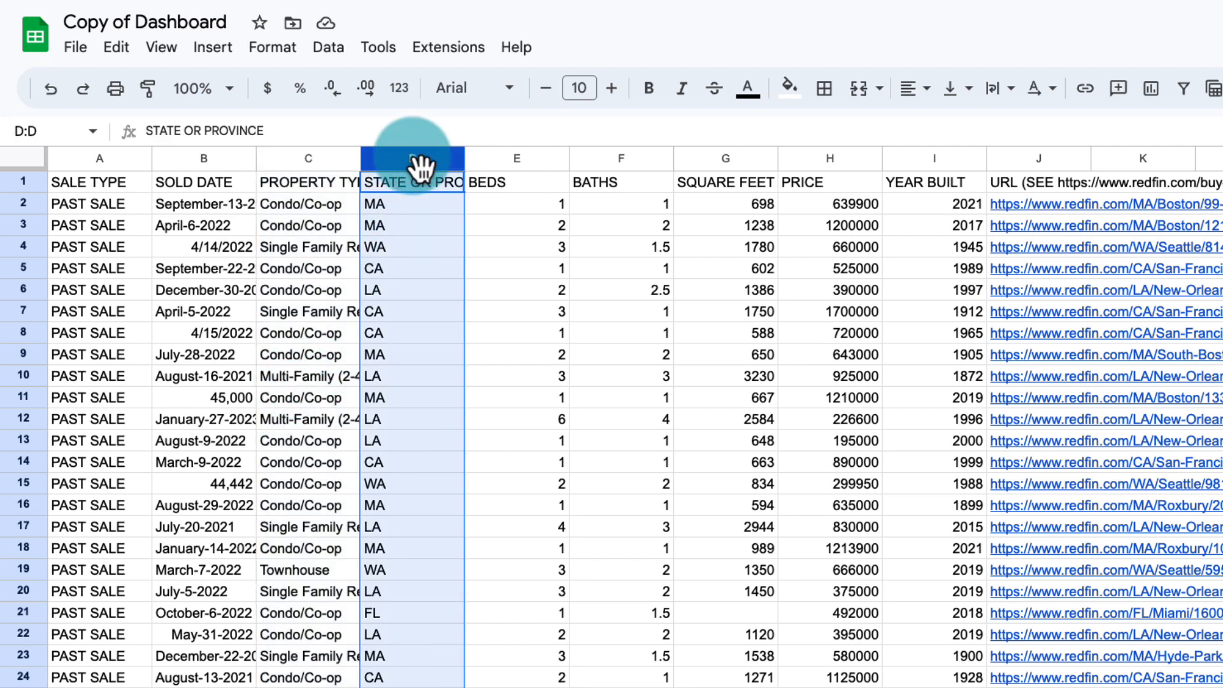
pyautogui.click(499, 160)
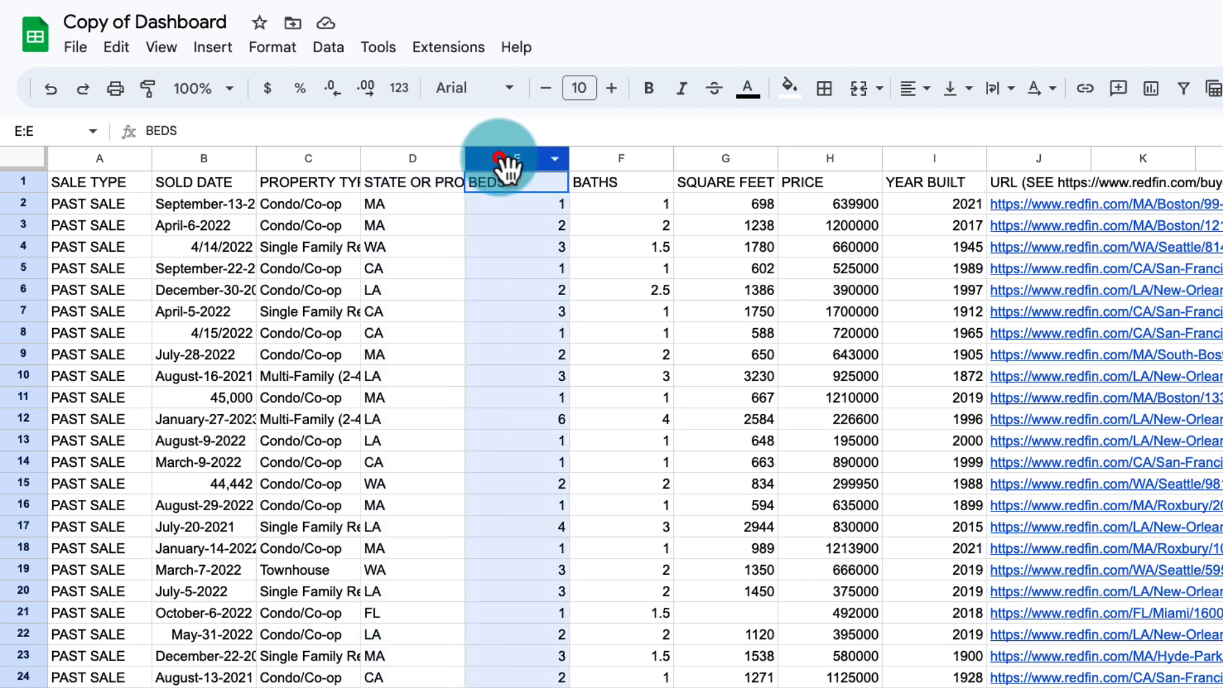
pyautogui.click(610, 160)
pyautogui.click(699, 161)
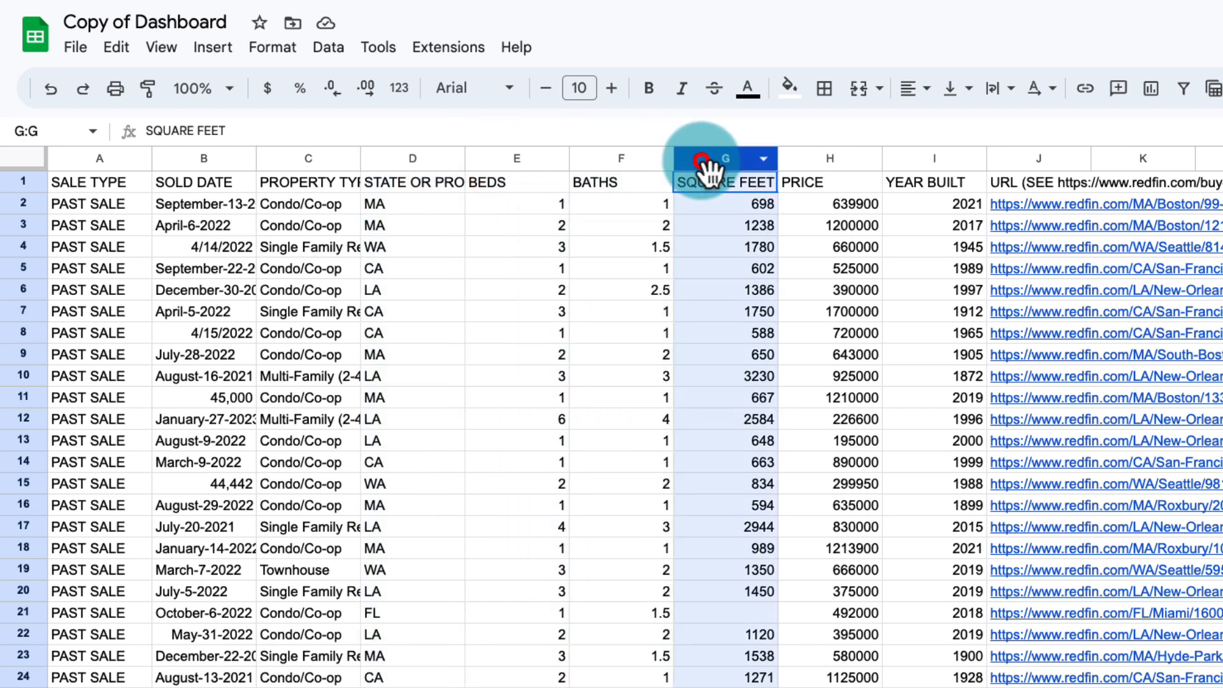
pyautogui.click(805, 162)
pyautogui.click(901, 162)
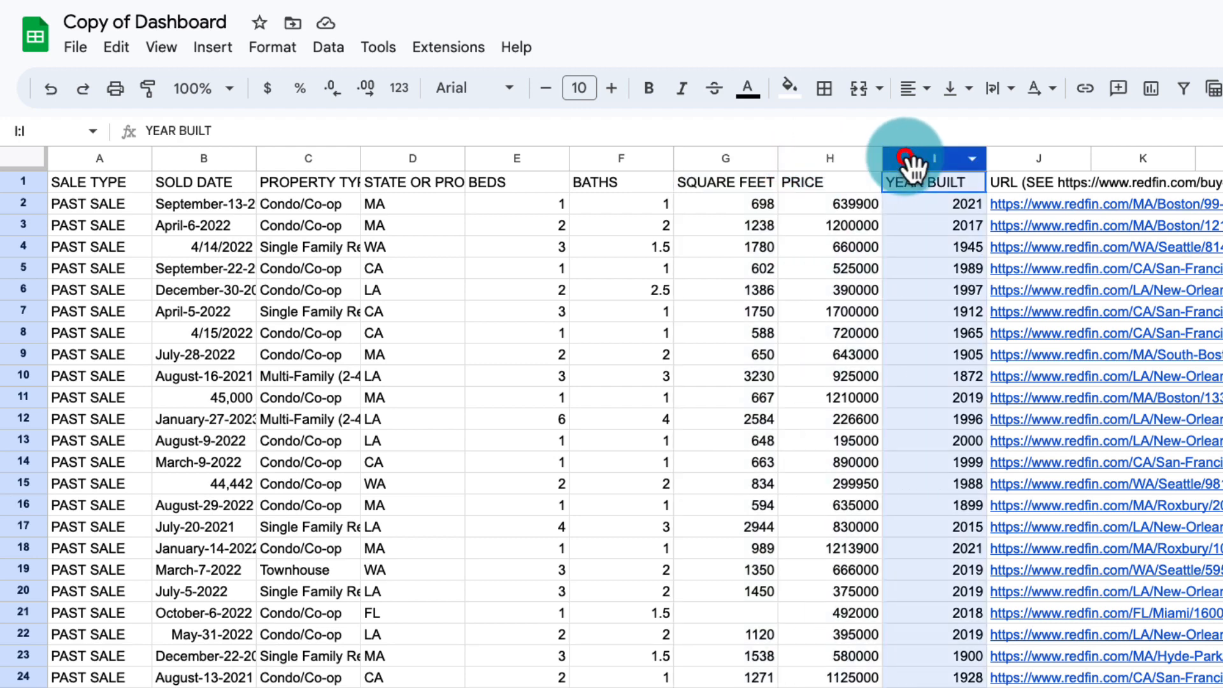
pyautogui.click(1015, 161)
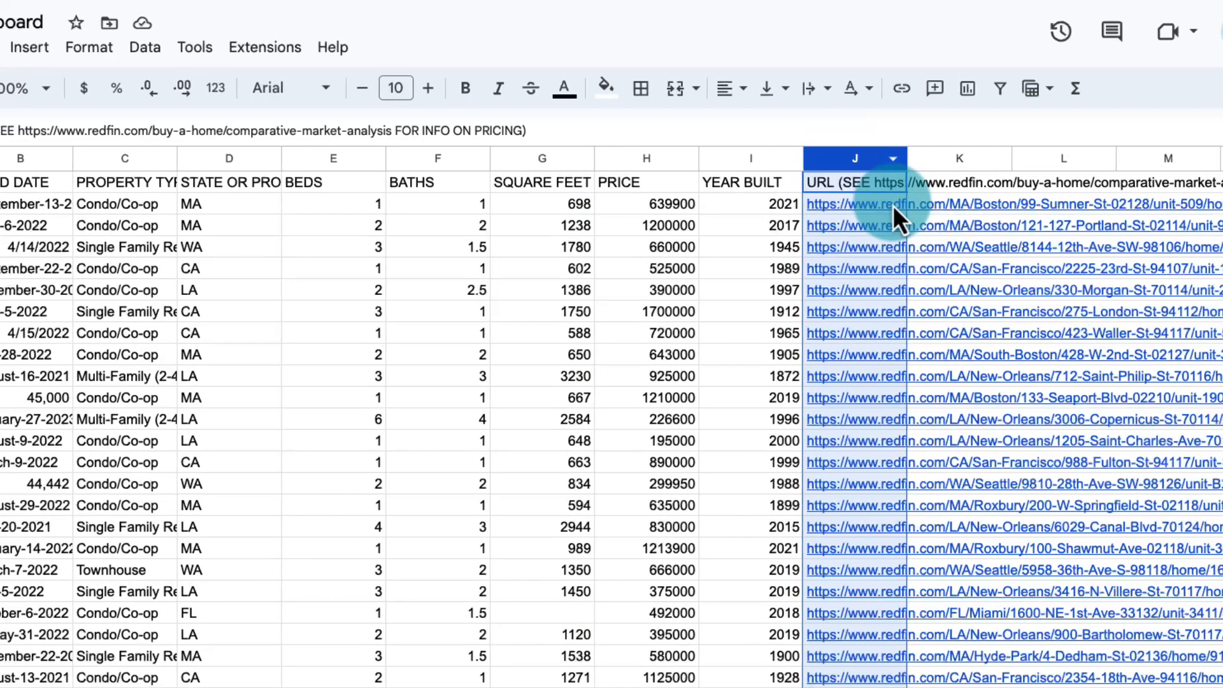
pyautogui.moveTo(974, 209)
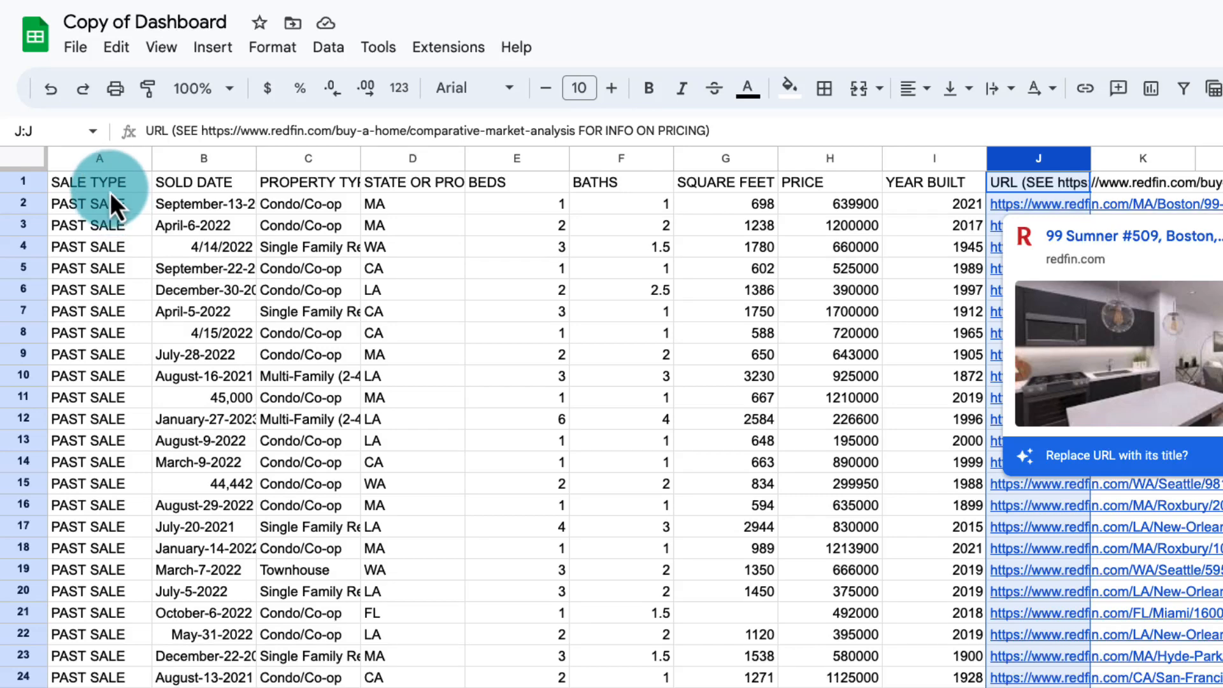
# Step: Duplicate the Original sheet to keep the raw data separate from a working copy
pyautogui.click(105, 186)
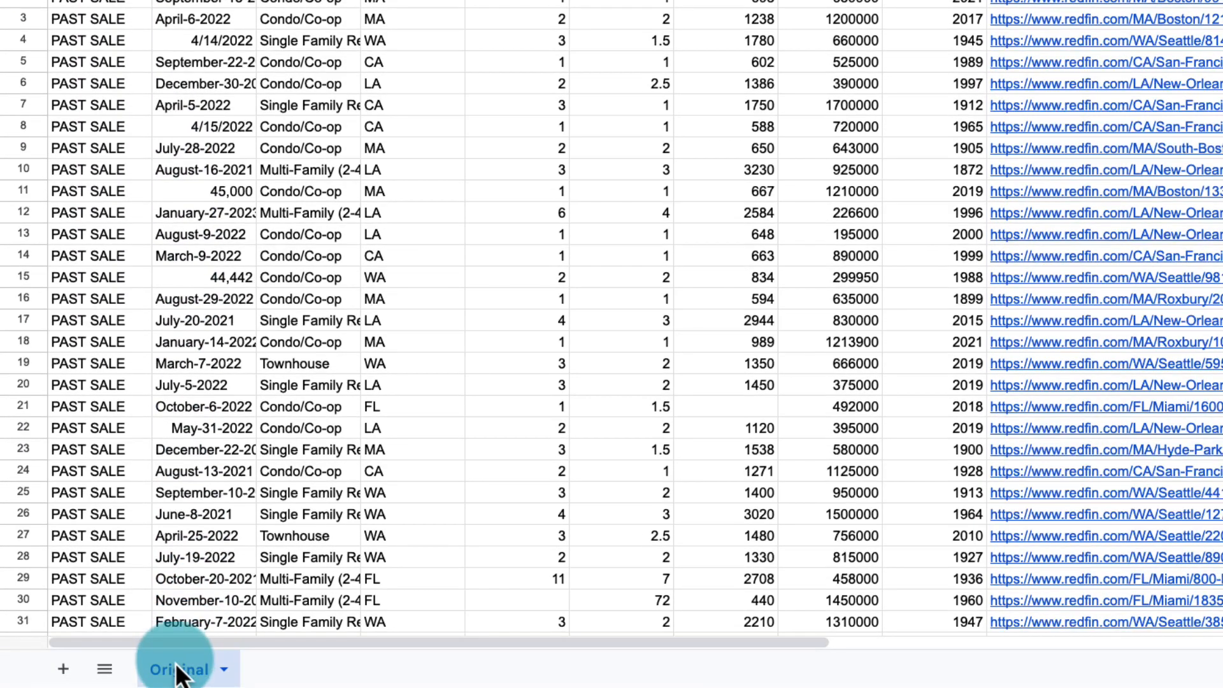
pyautogui.click(179, 670)
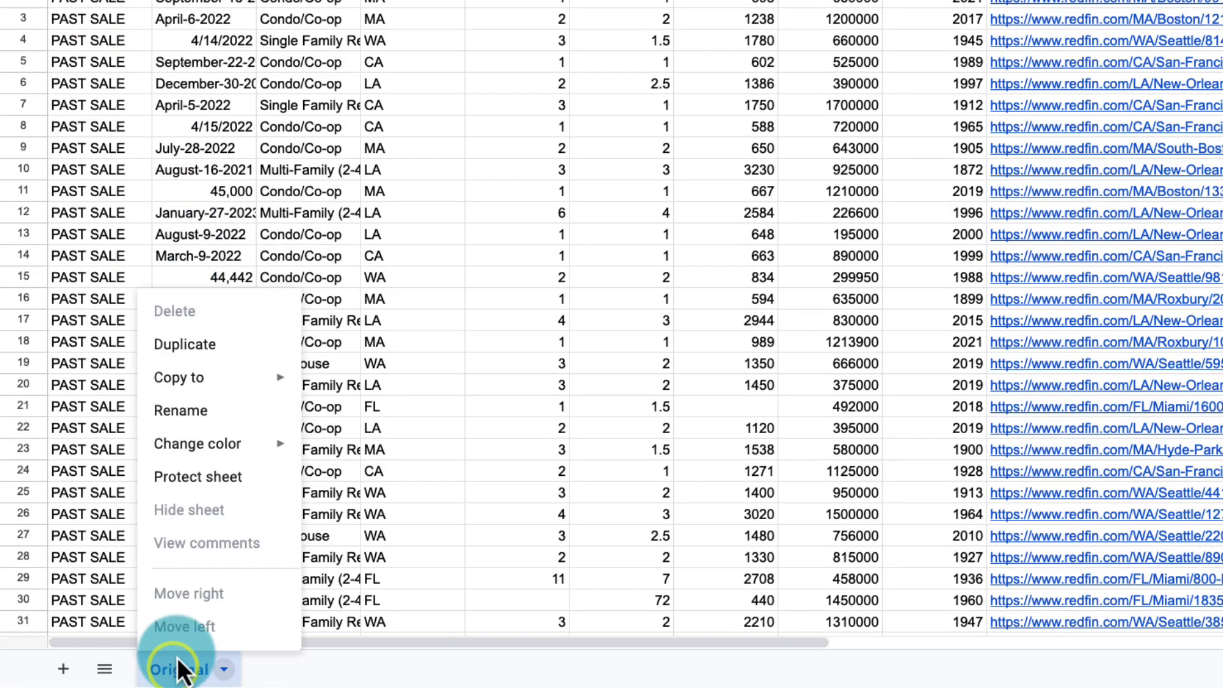
pyautogui.click(190, 353)
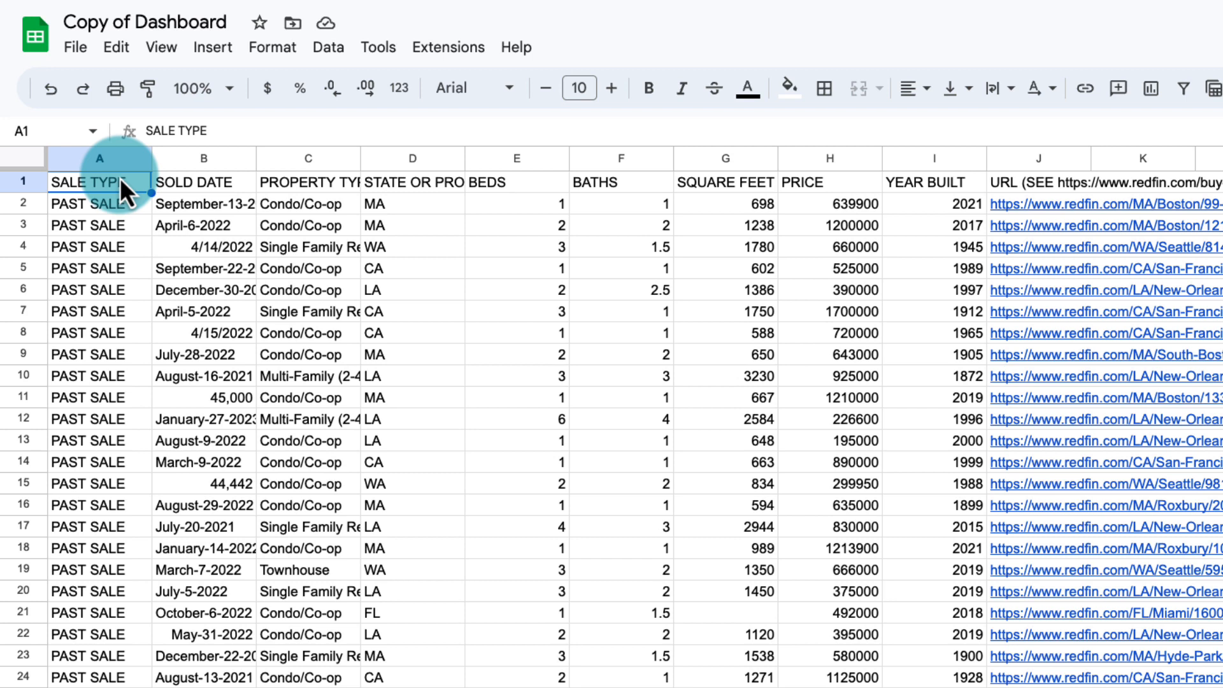
# Step: Set the text wrapping of the URL column J to Clip
pyautogui.click(1020, 162)
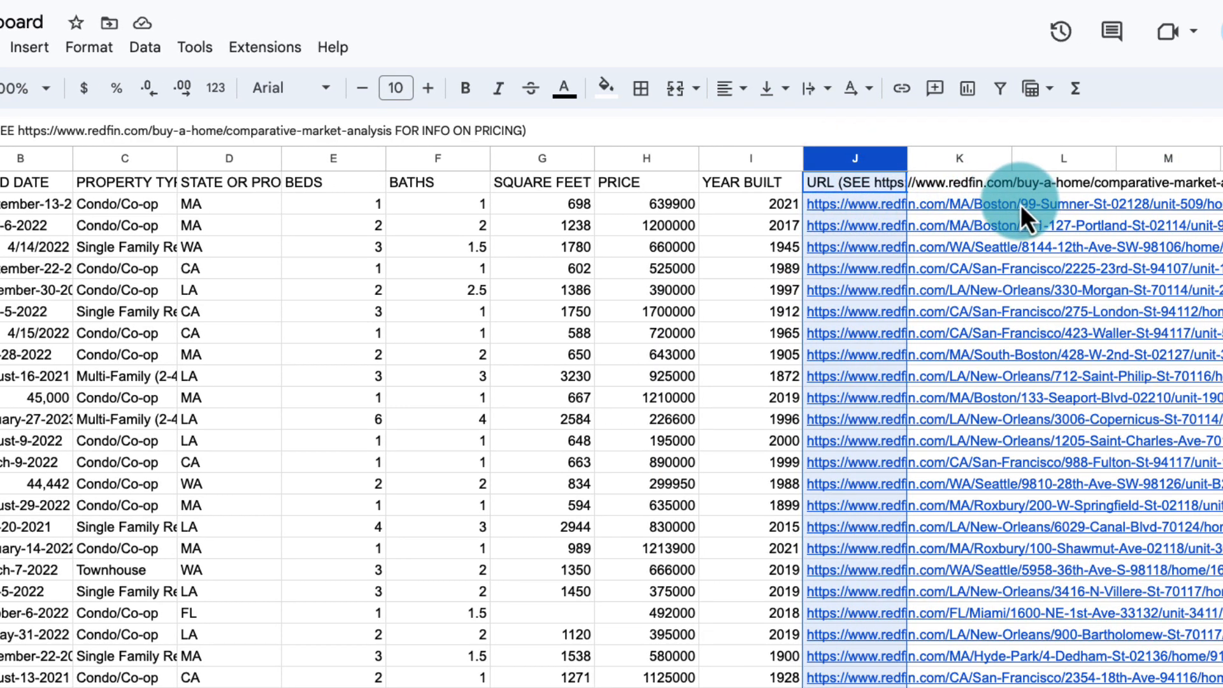
pyautogui.click(810, 93)
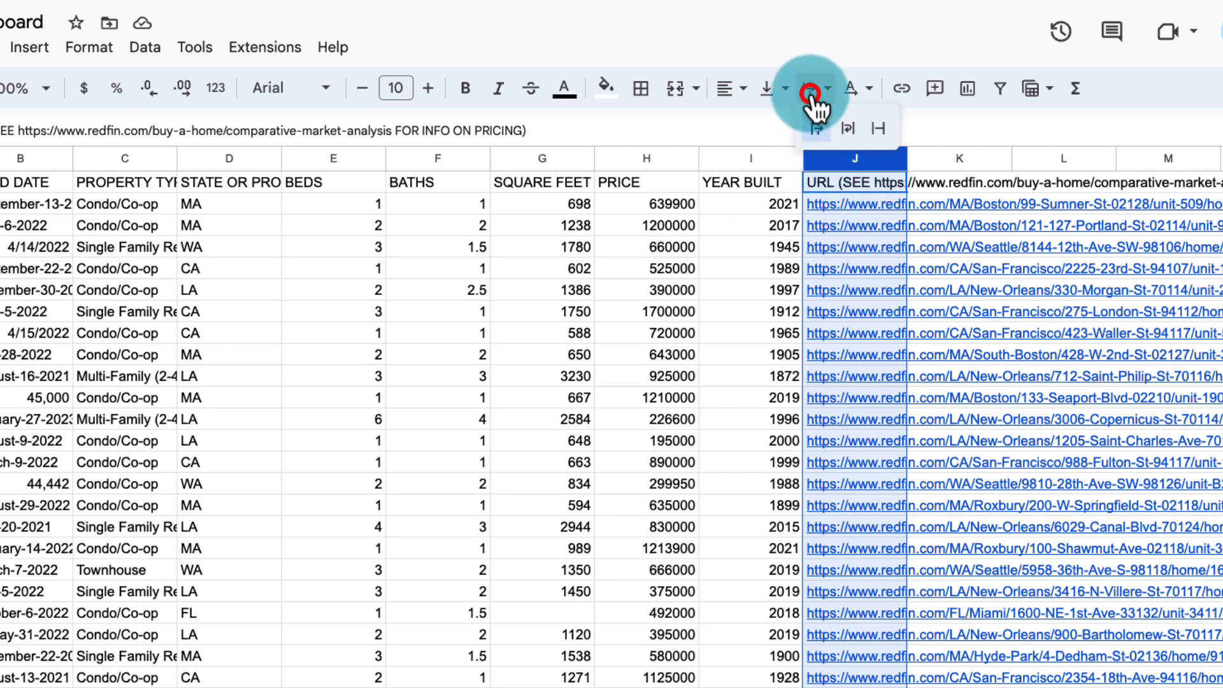
pyautogui.click(879, 127)
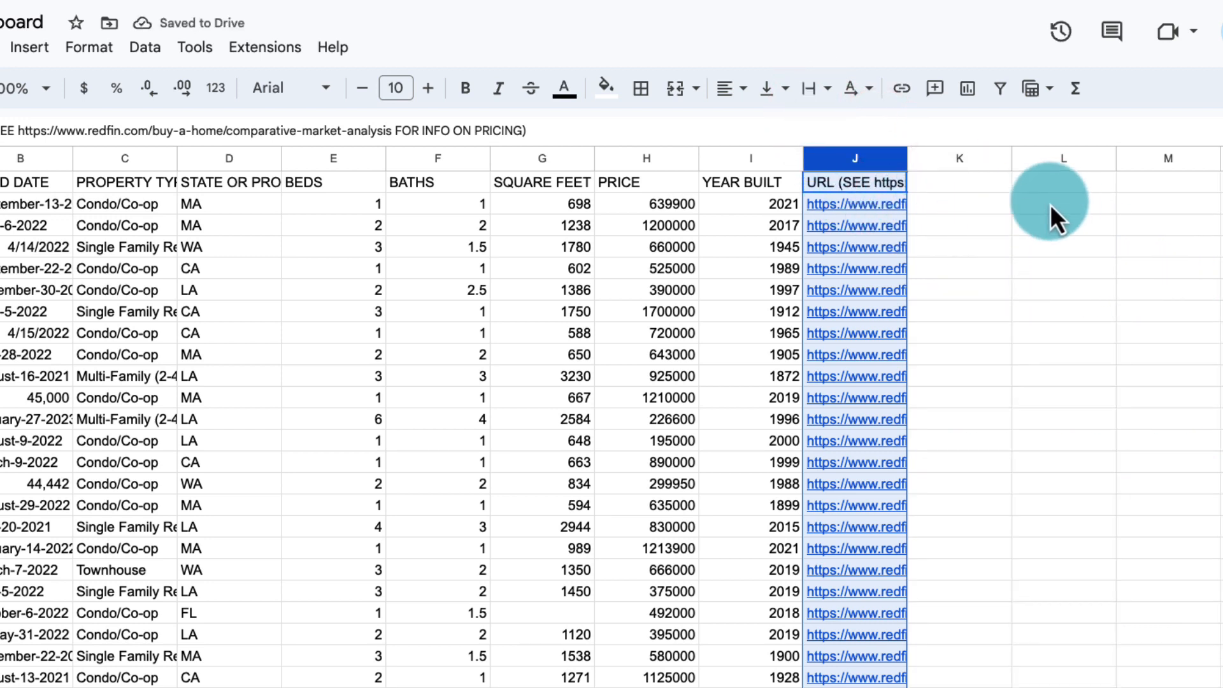
pyautogui.click(1024, 202)
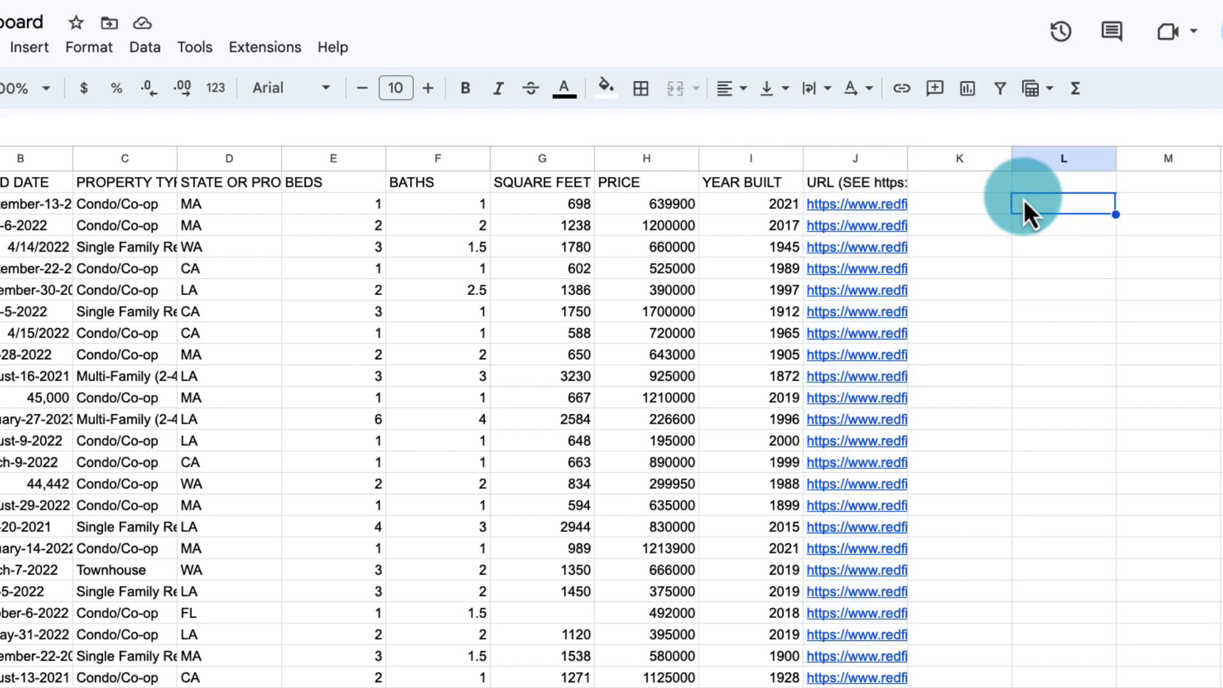
# Step: Count the URL entries below the header with =counta(J2:J) in L2, and delete the formula once the count is read
pyautogui.click(845, 159)
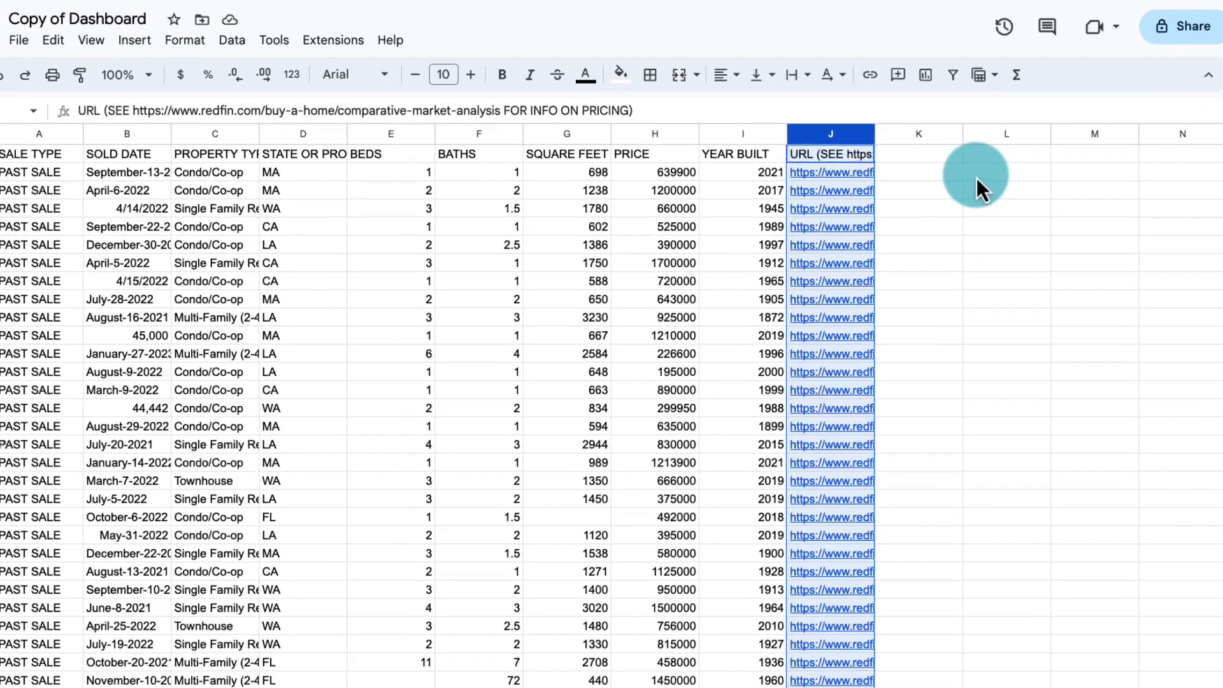
pyautogui.click(933, 162)
pyautogui.write('=counta(')
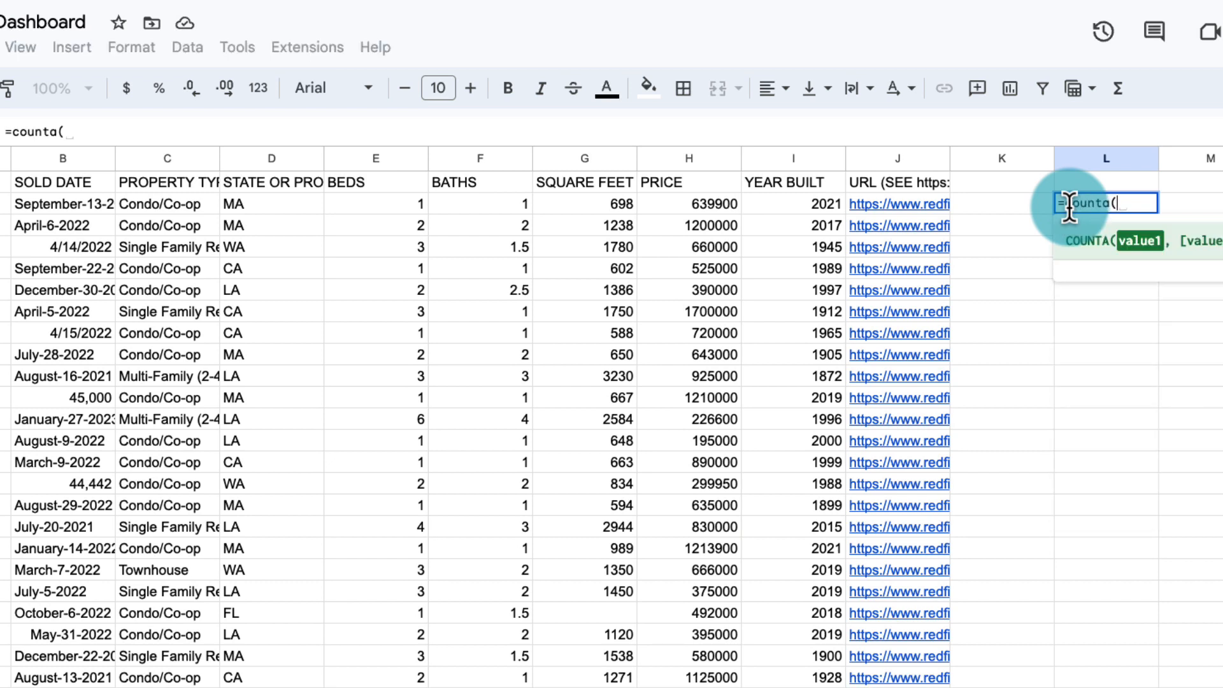
pyautogui.click(901, 159)
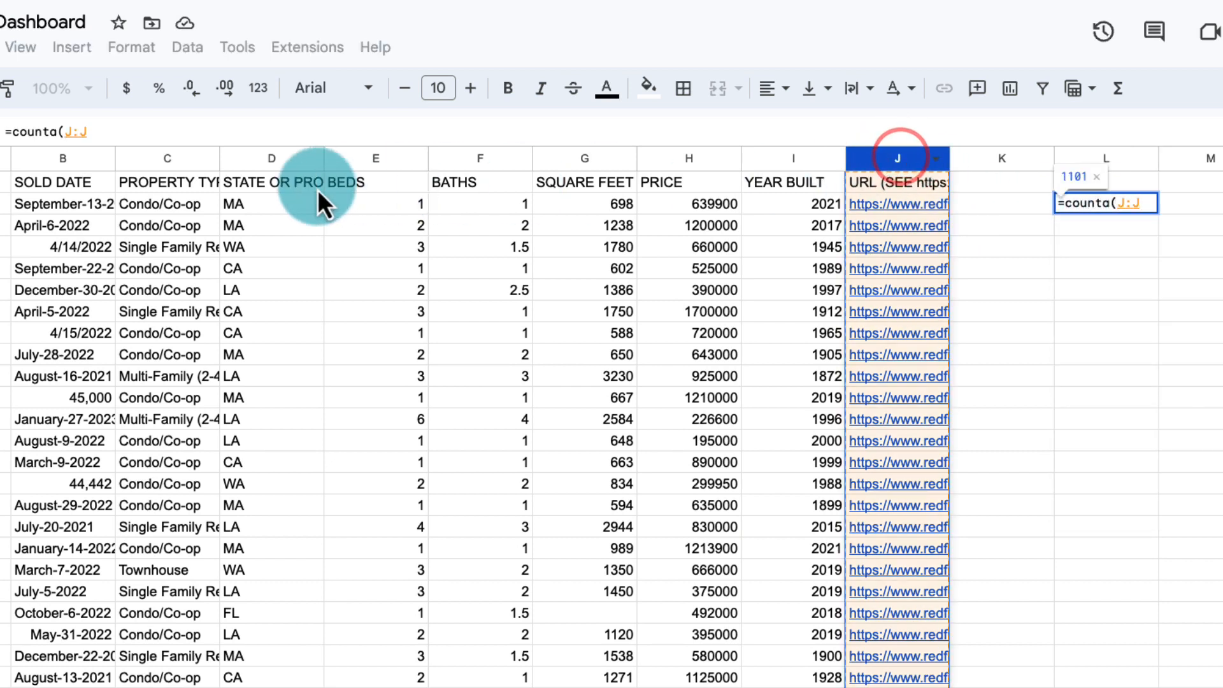
pyautogui.click(72, 129)
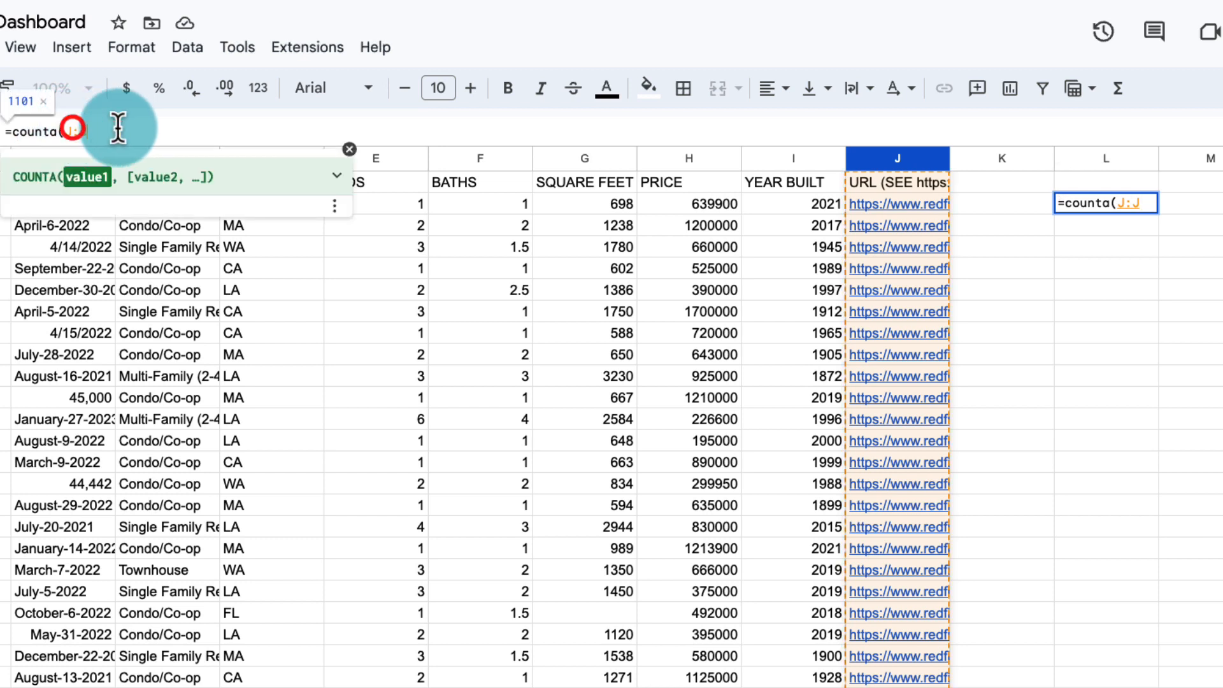
pyautogui.click(73, 130)
pyautogui.write('2')
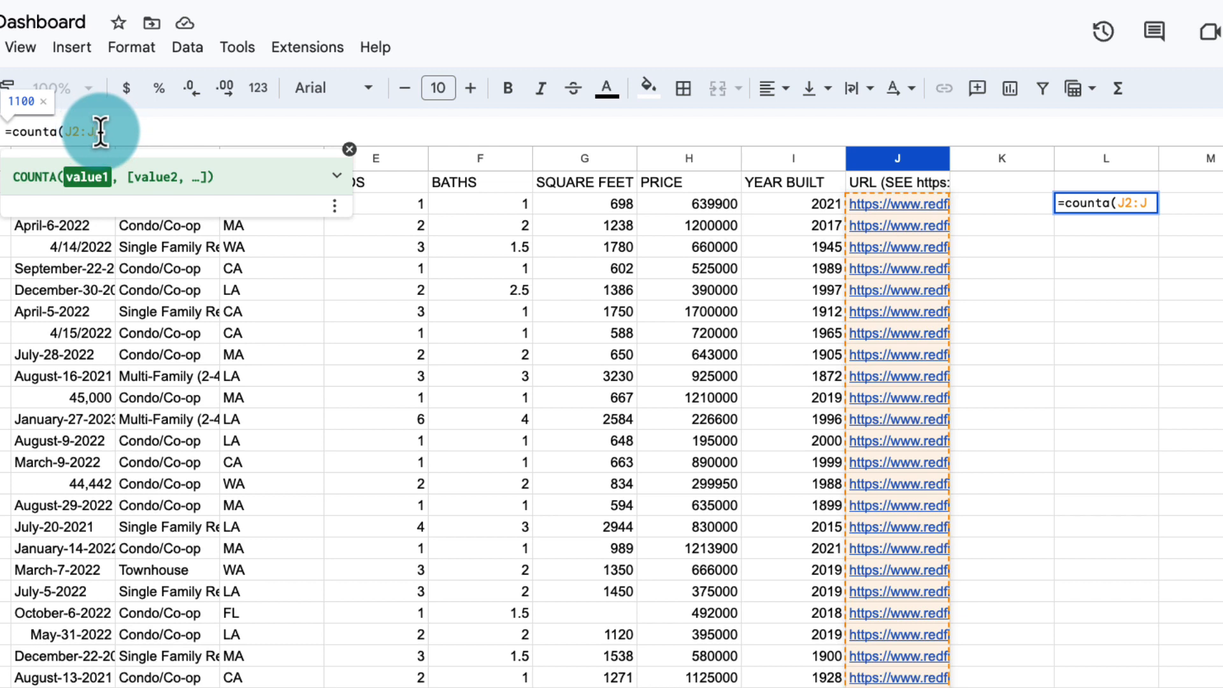
pyautogui.write(')')
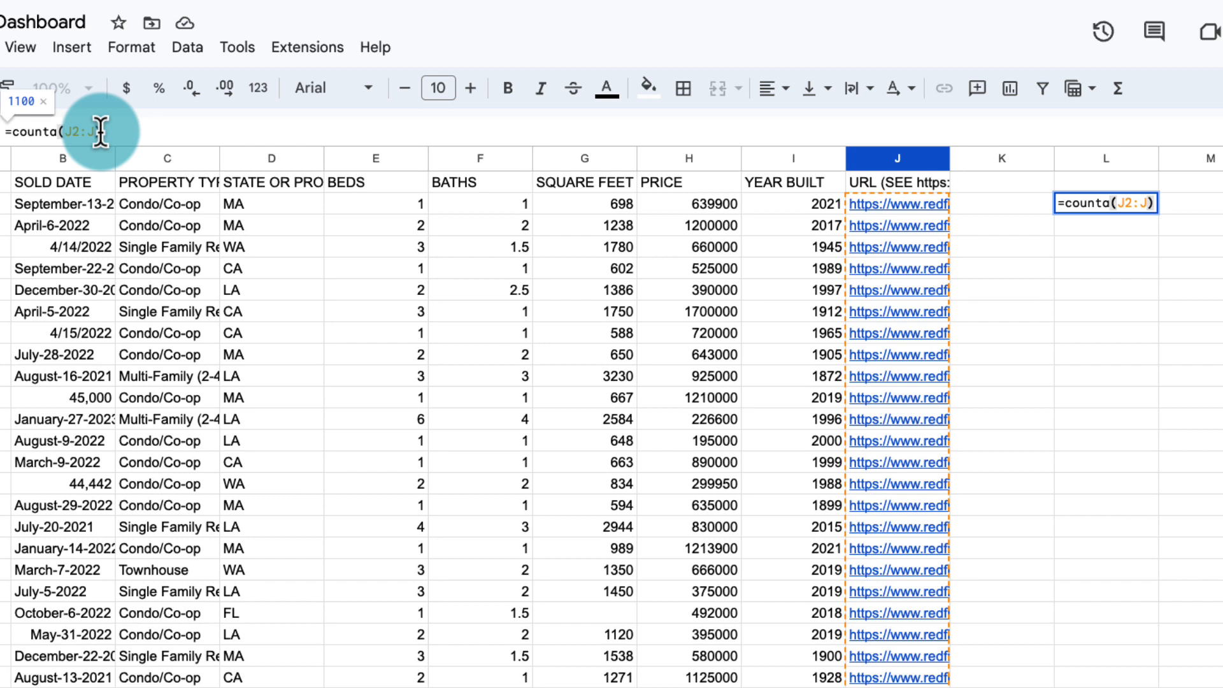
pyautogui.press('Return')
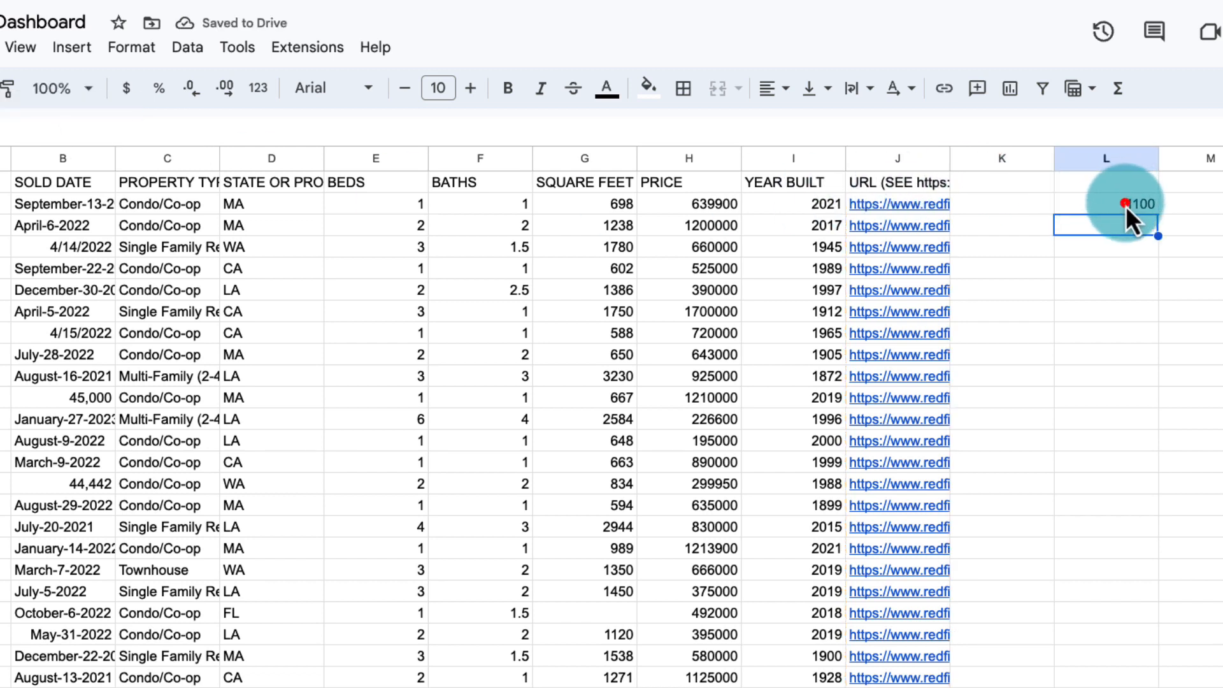
pyautogui.click(1125, 205)
pyautogui.press('Delete')
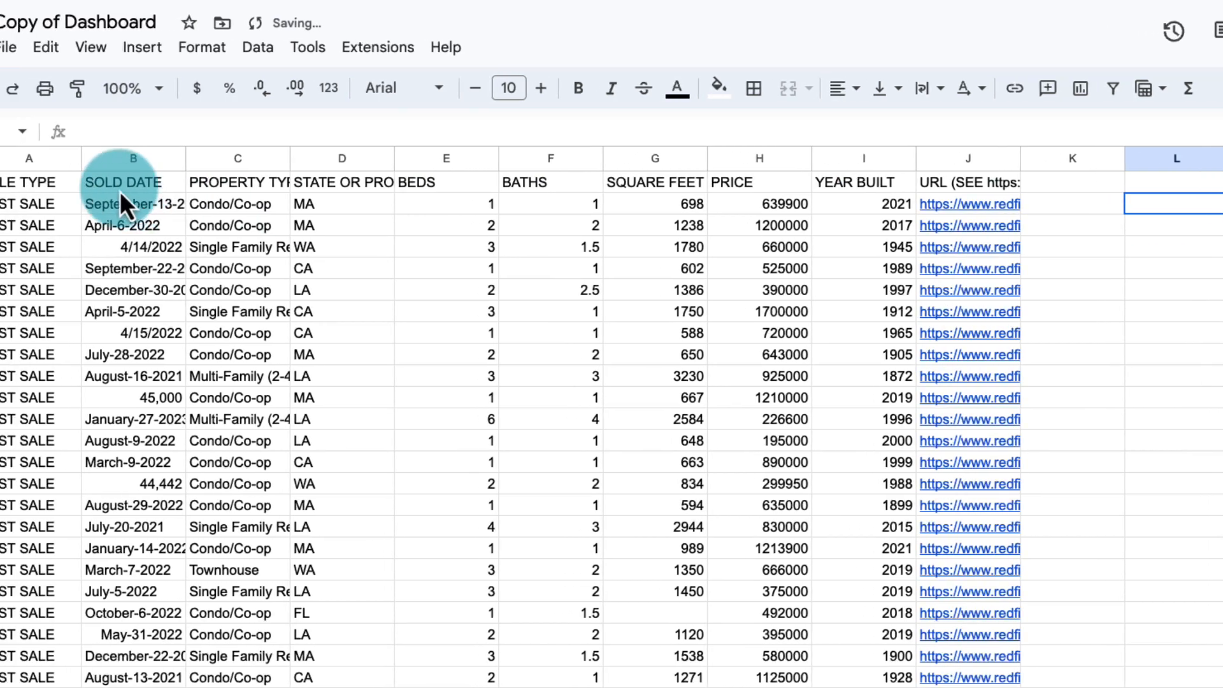
# Step: List the distinct SALE TYPE values with =unique(A2:A) in L2, and delete the formula once the result is read
pyautogui.click(136, 182)
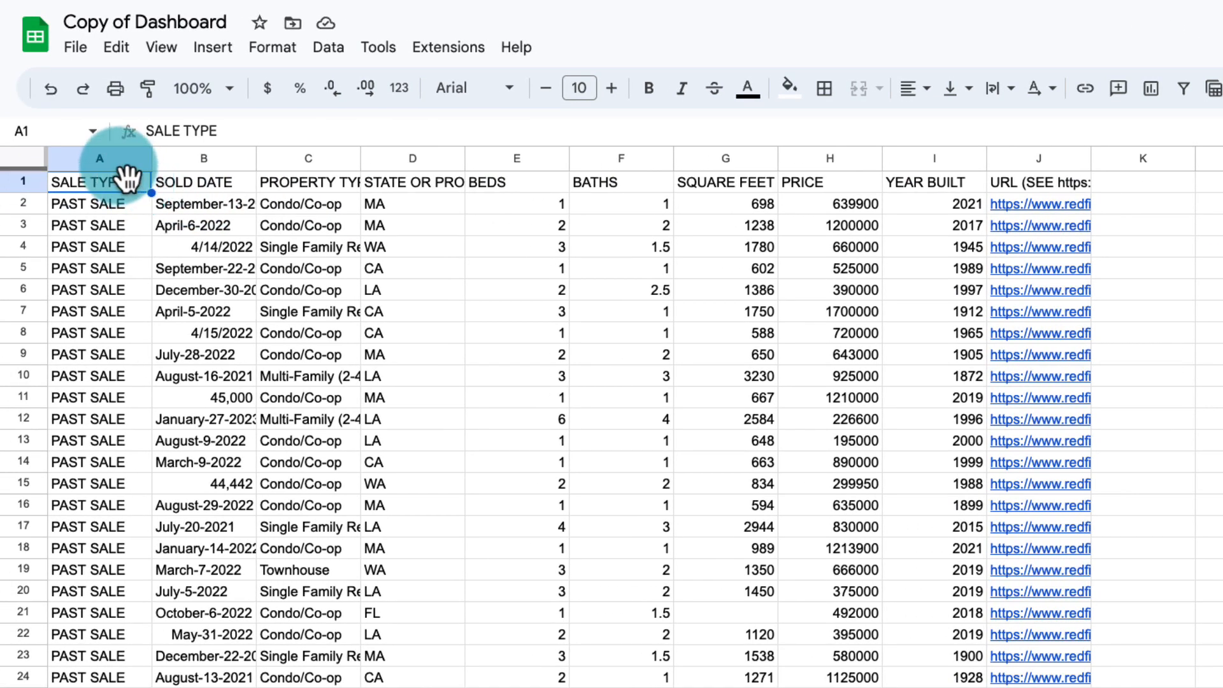
pyautogui.click(117, 159)
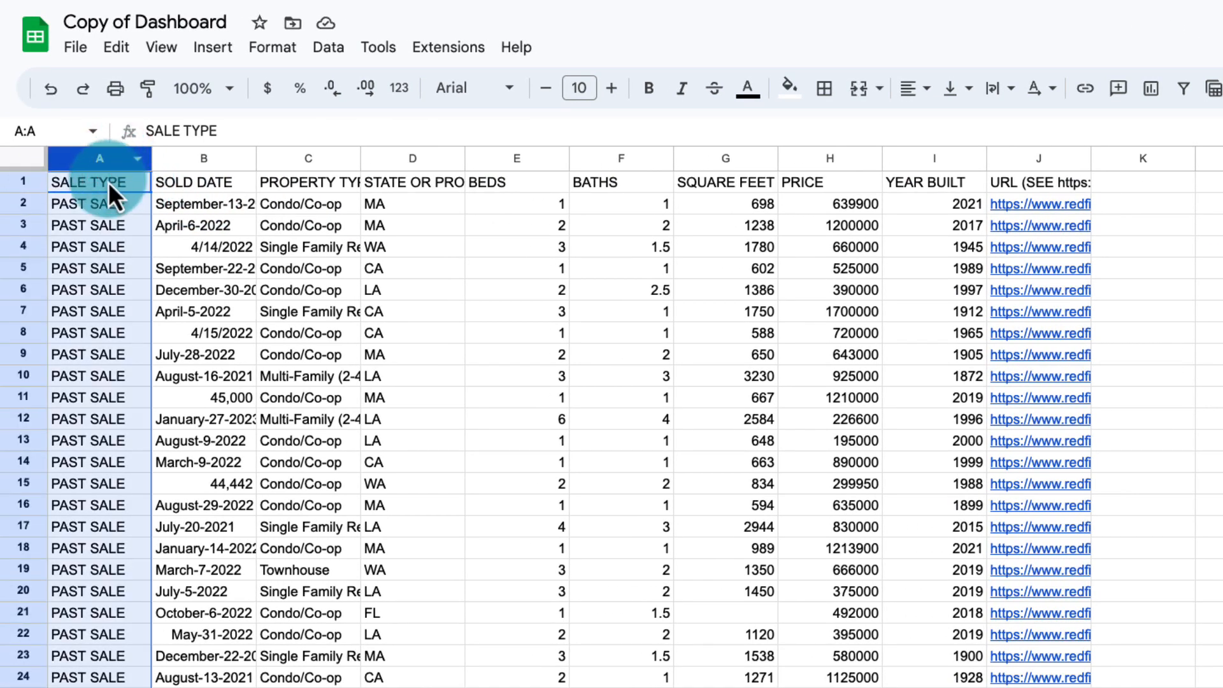
pyautogui.click(100, 204)
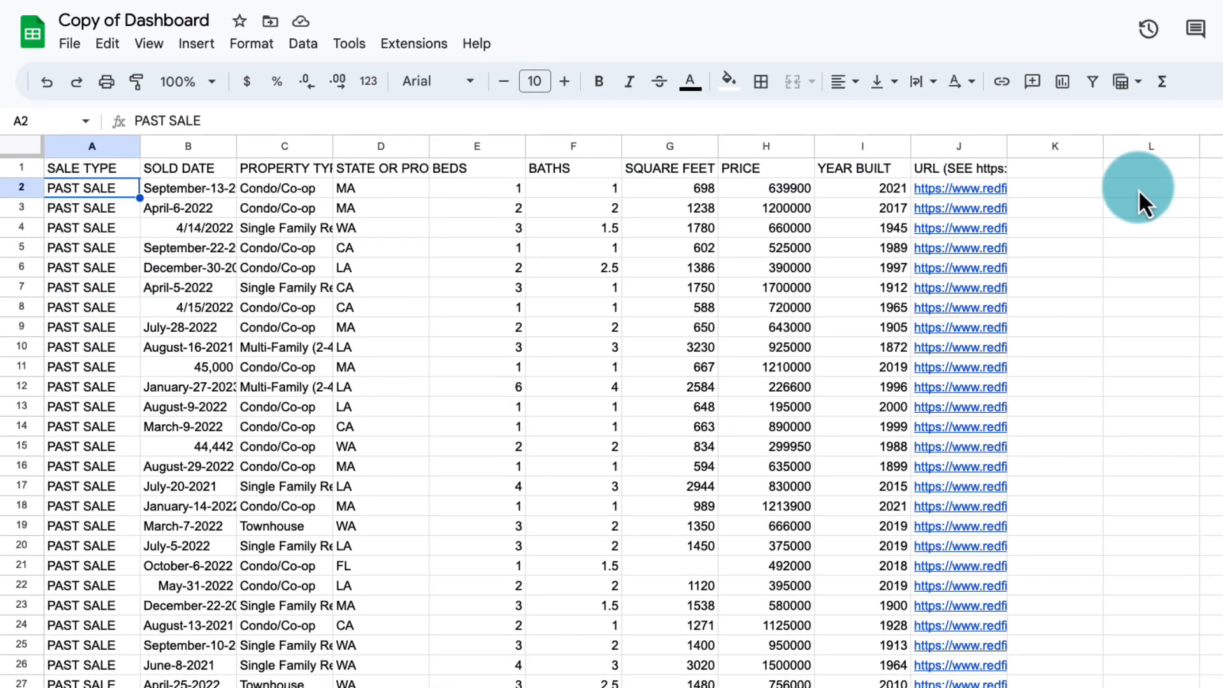
pyautogui.click(1138, 189)
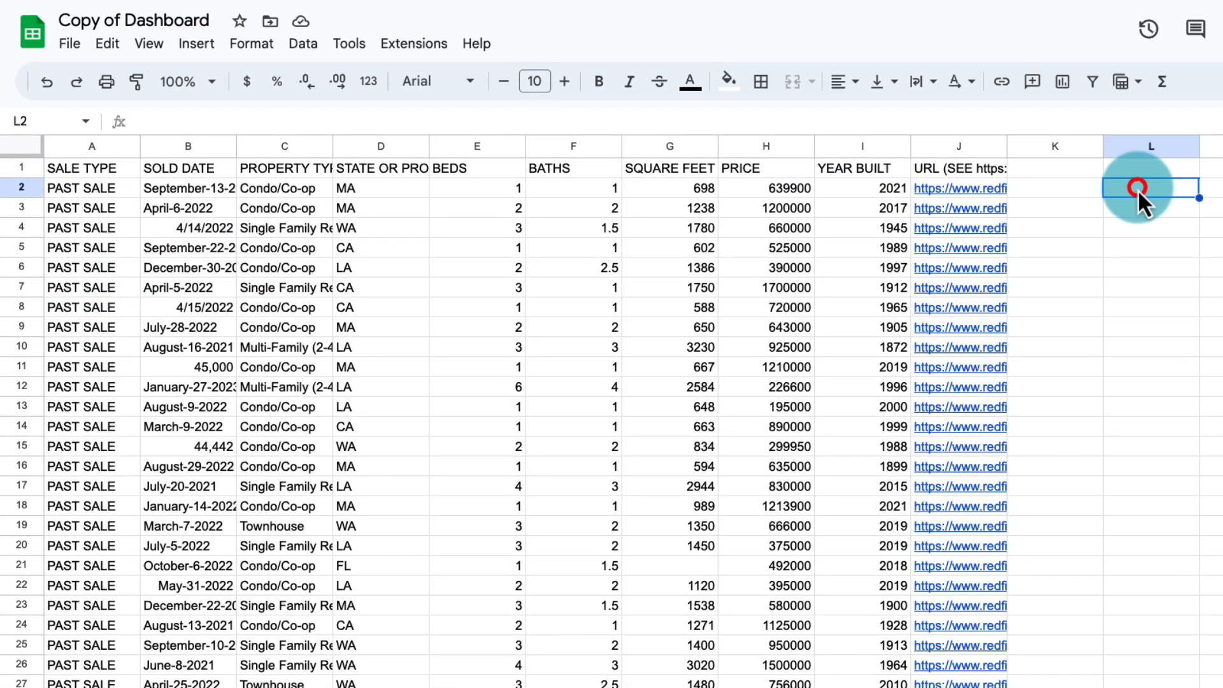
pyautogui.write('=uni')
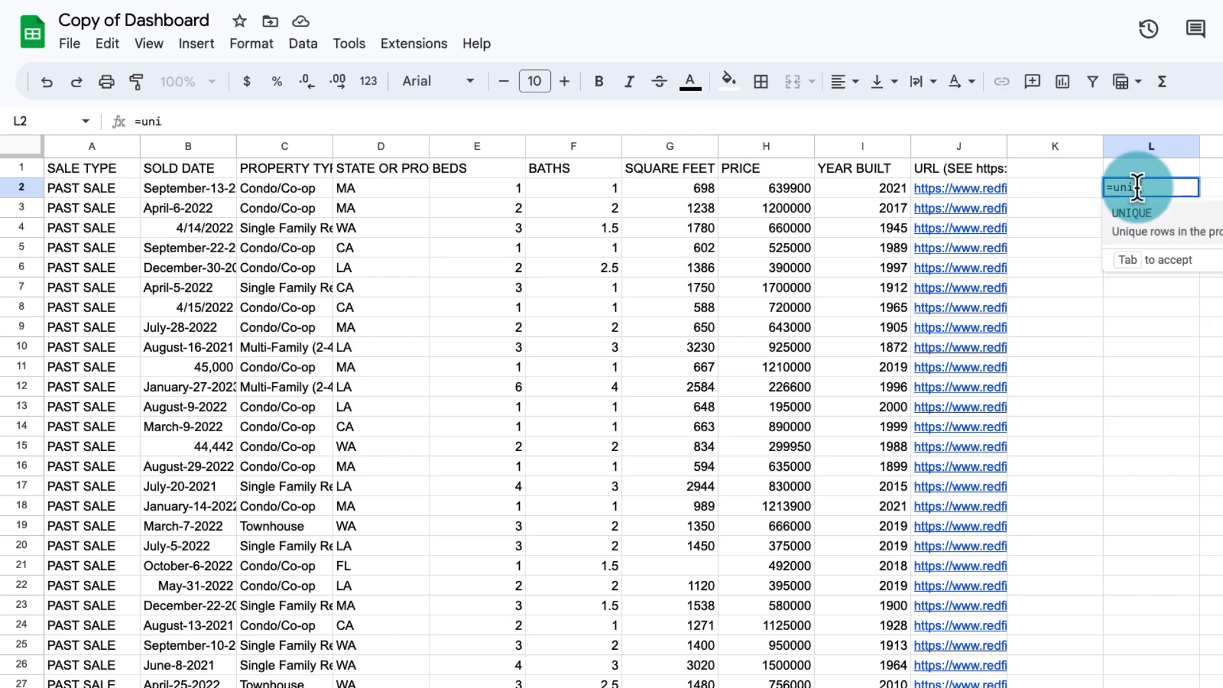
pyautogui.write('que(')
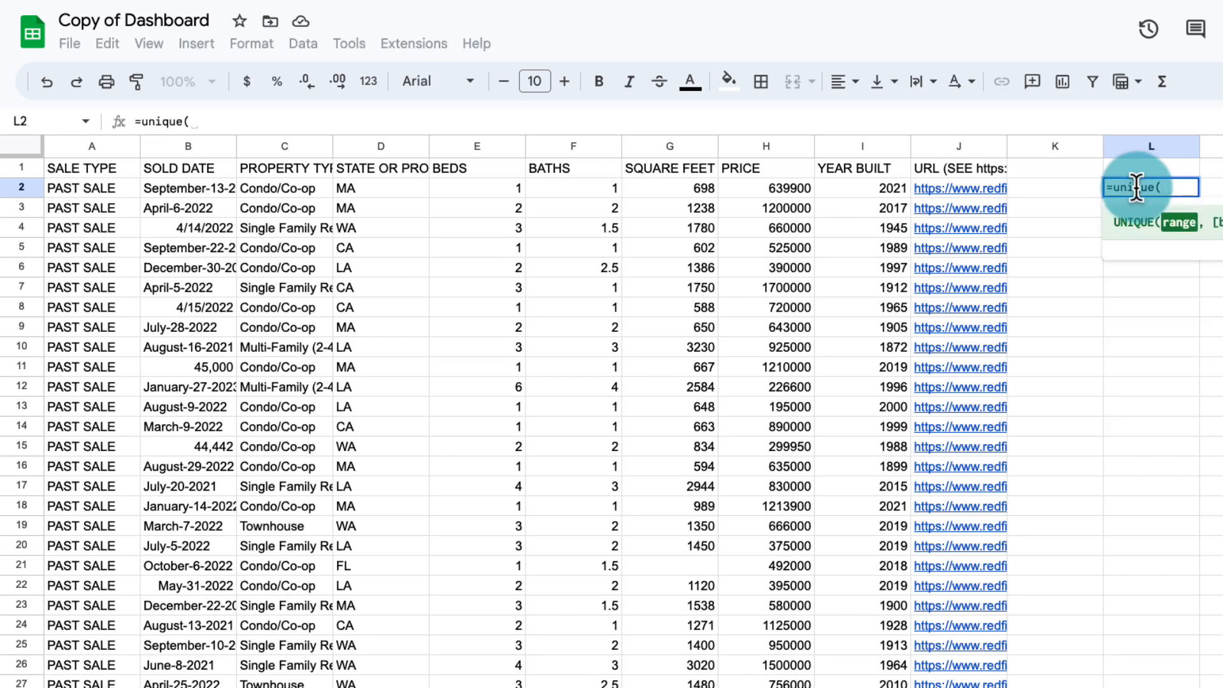
pyautogui.click(99, 190)
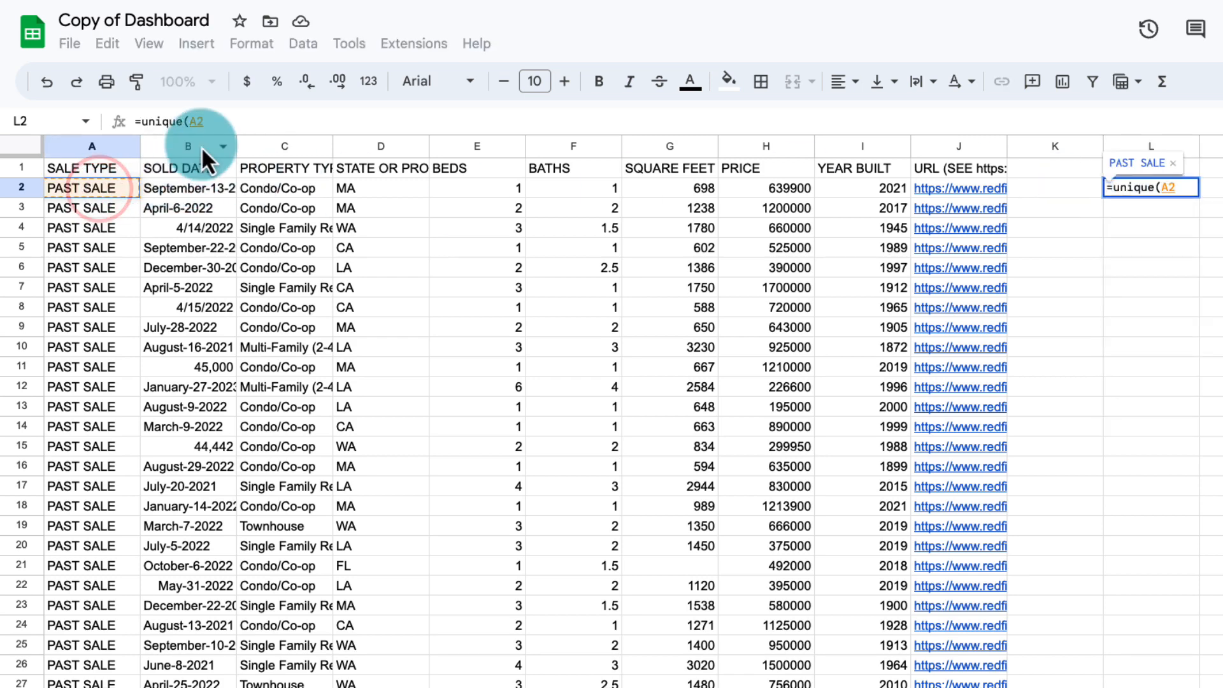
pyautogui.click(210, 121)
pyautogui.write(':A')
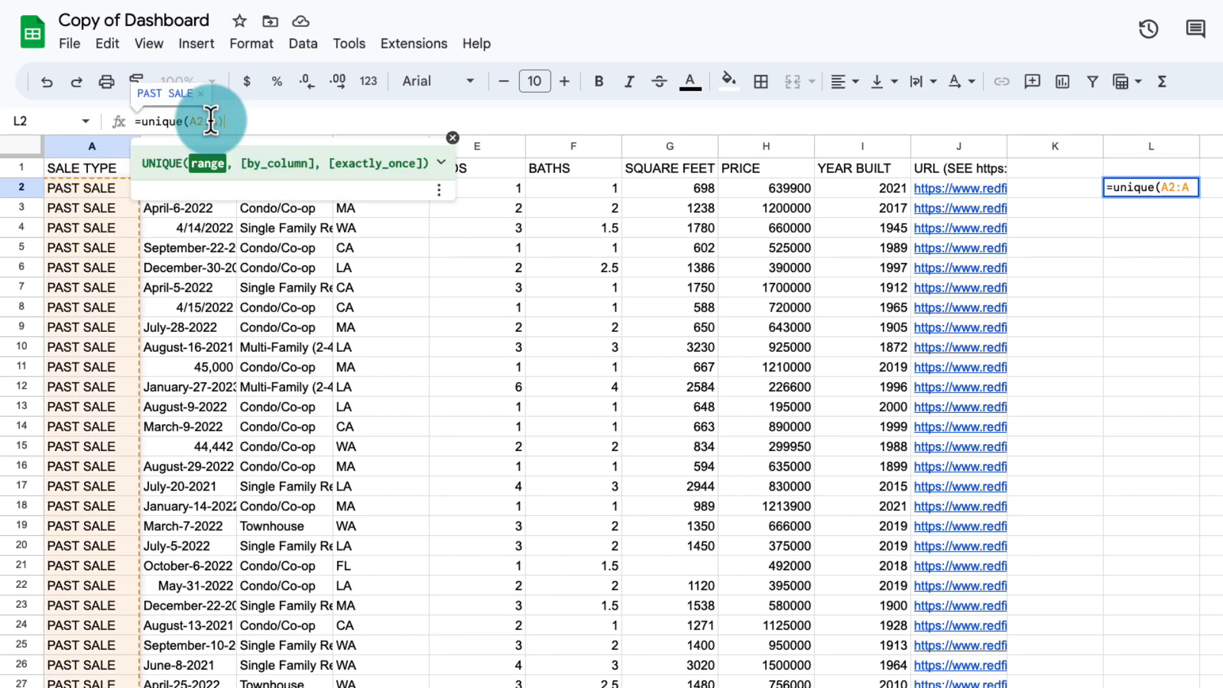
pyautogui.press('Return')
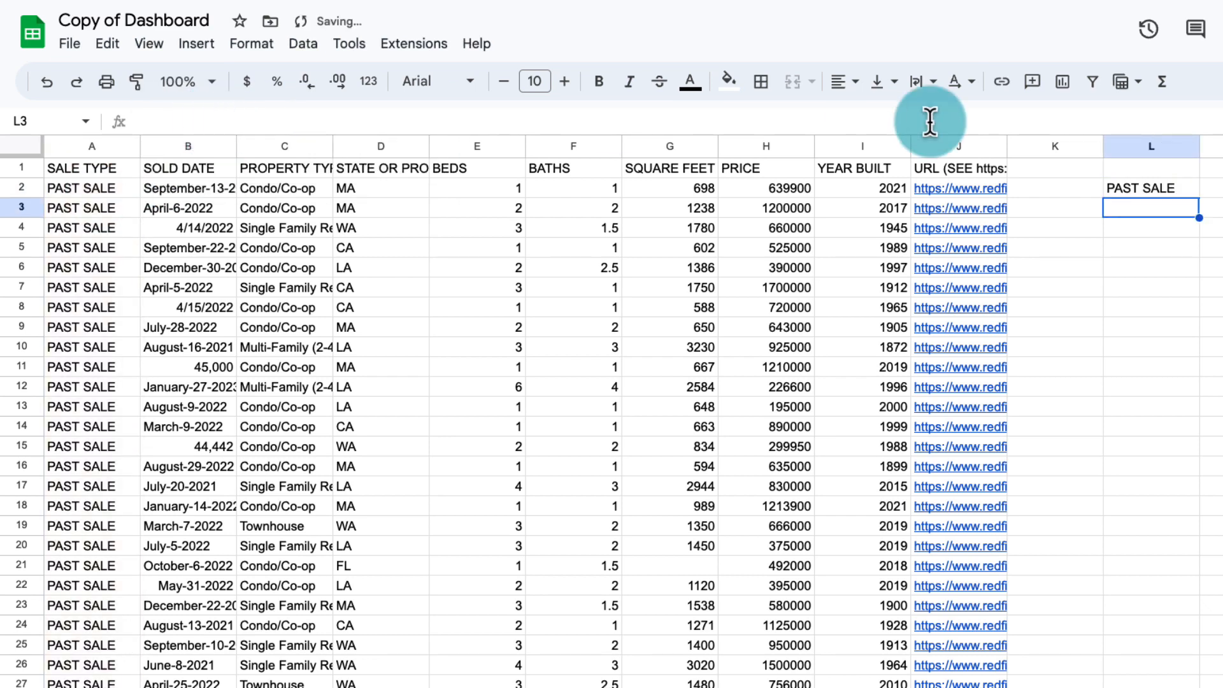
pyautogui.click(1140, 190)
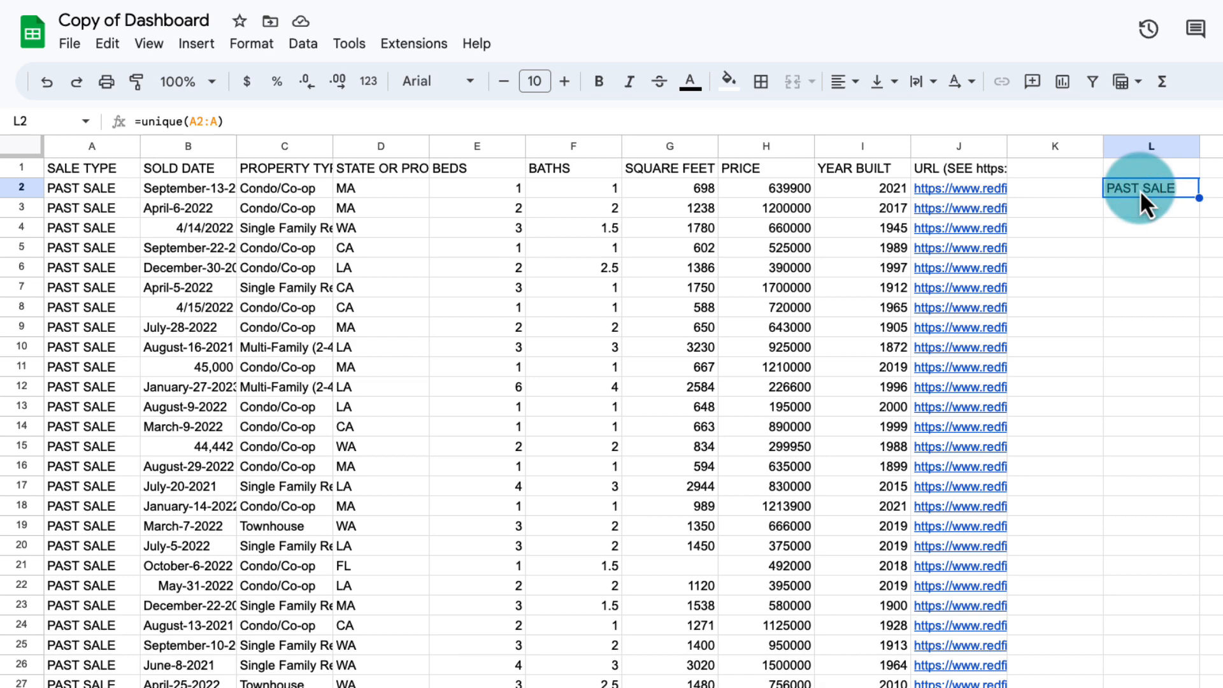
pyautogui.press('Delete')
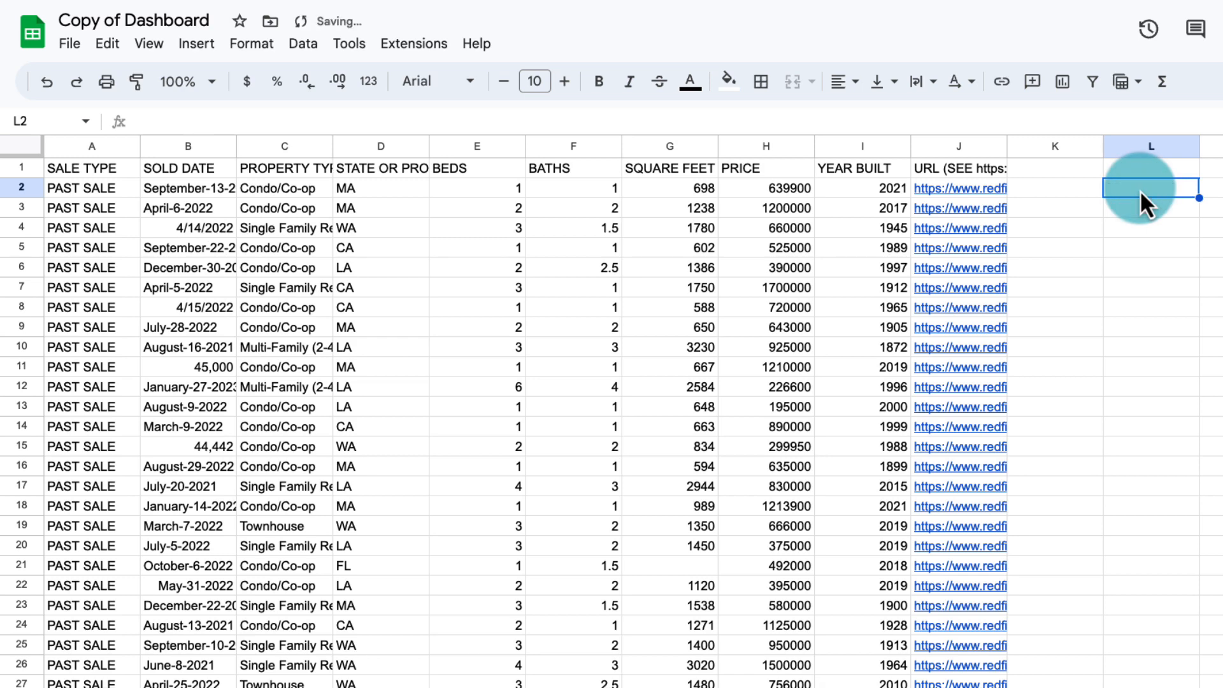
# Step: Hide the SALE TYPE column A
pyautogui.click(90, 146)
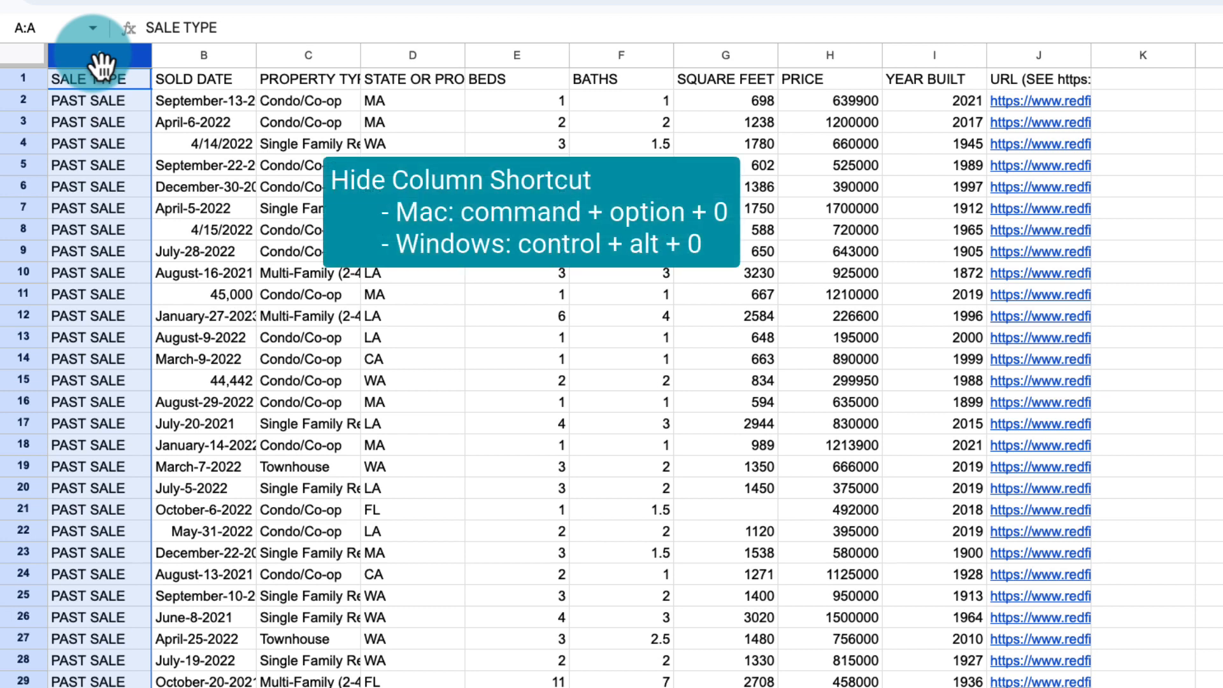
pyautogui.rightClick(101, 64)
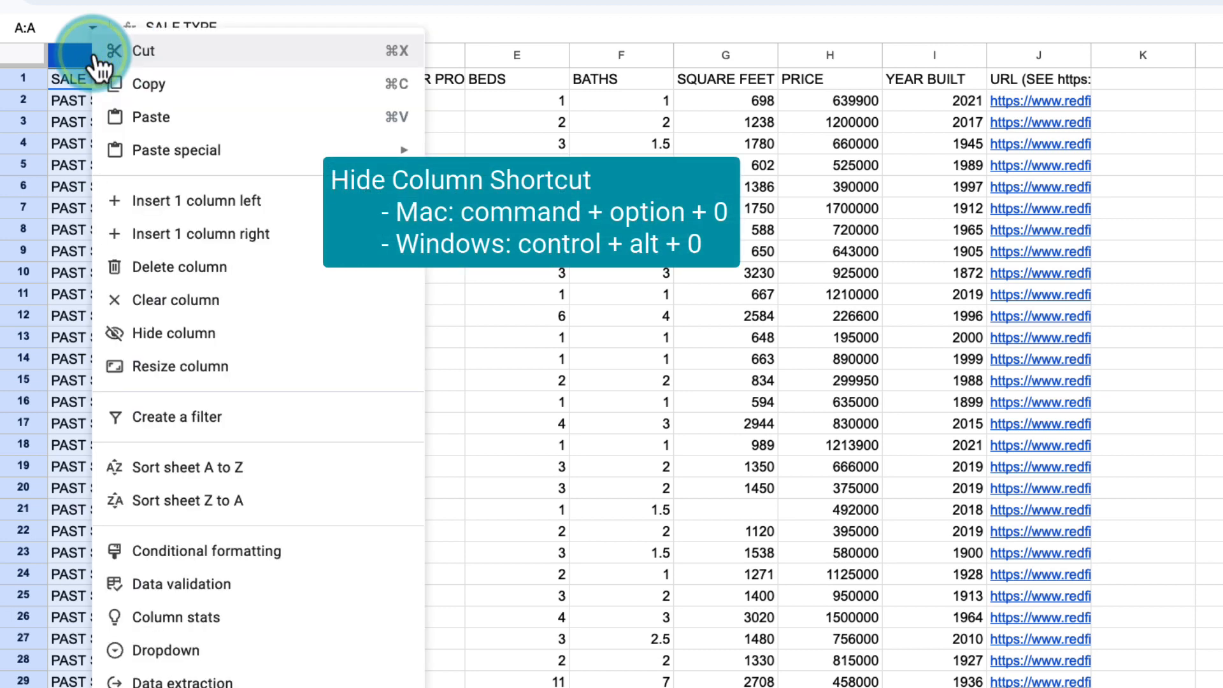
pyautogui.click(158, 334)
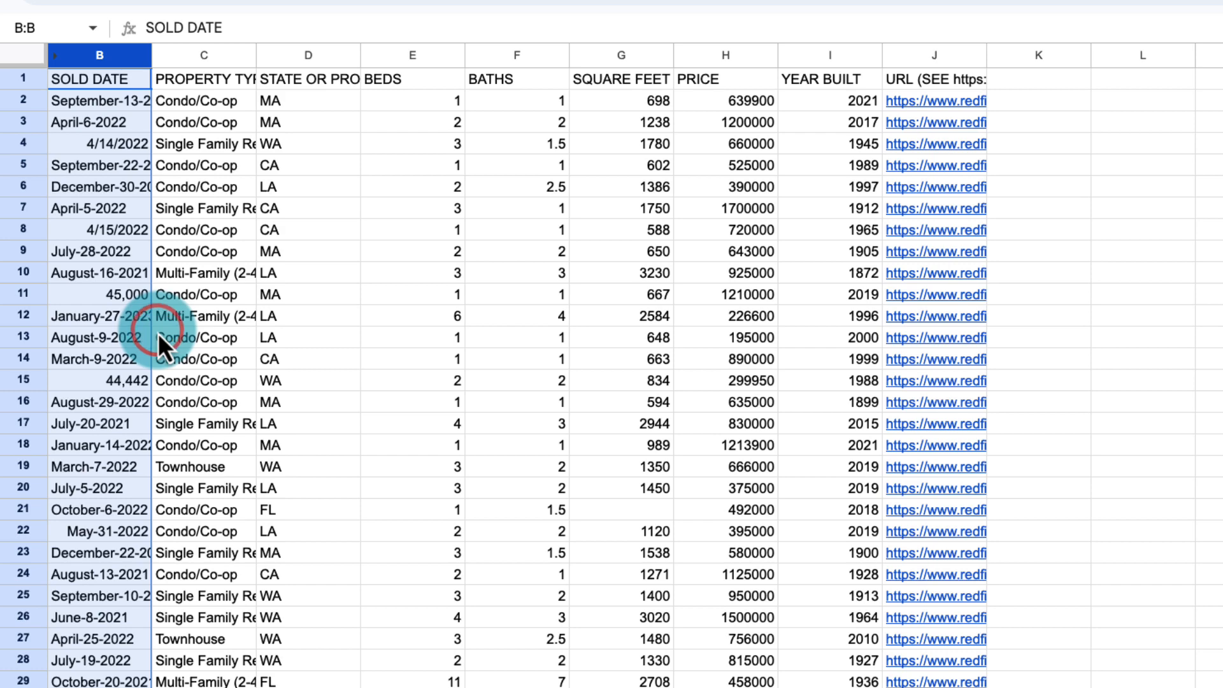
pyautogui.click(115, 168)
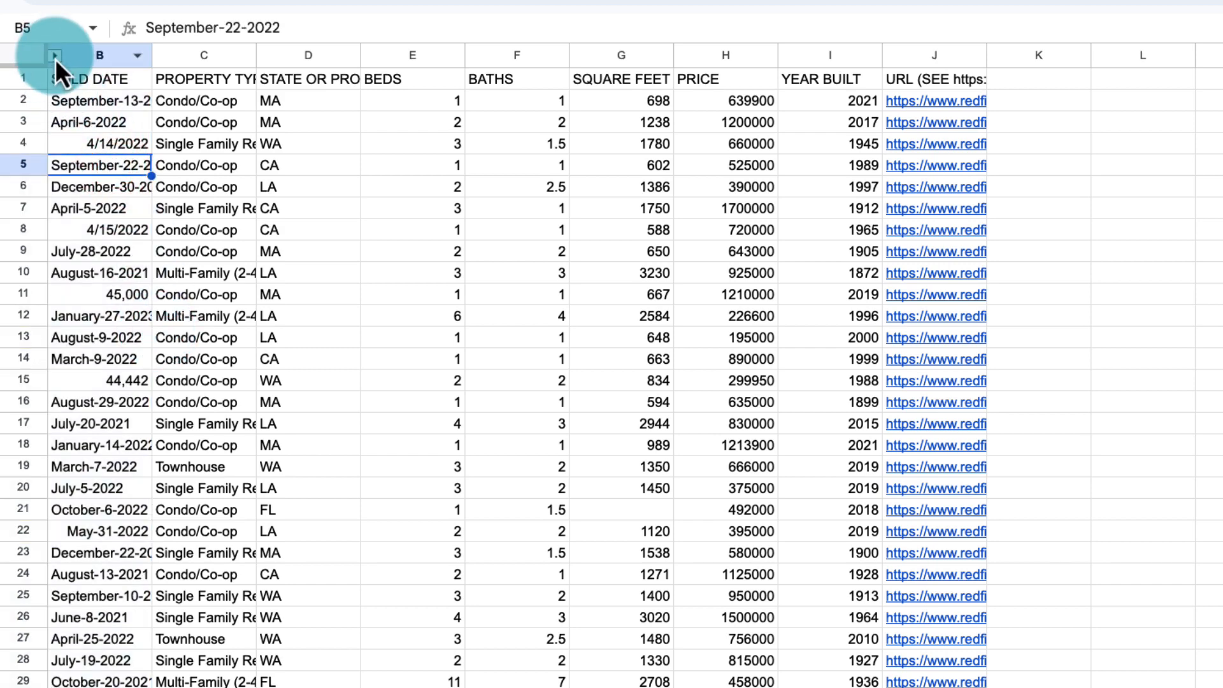
pyautogui.click(64, 76)
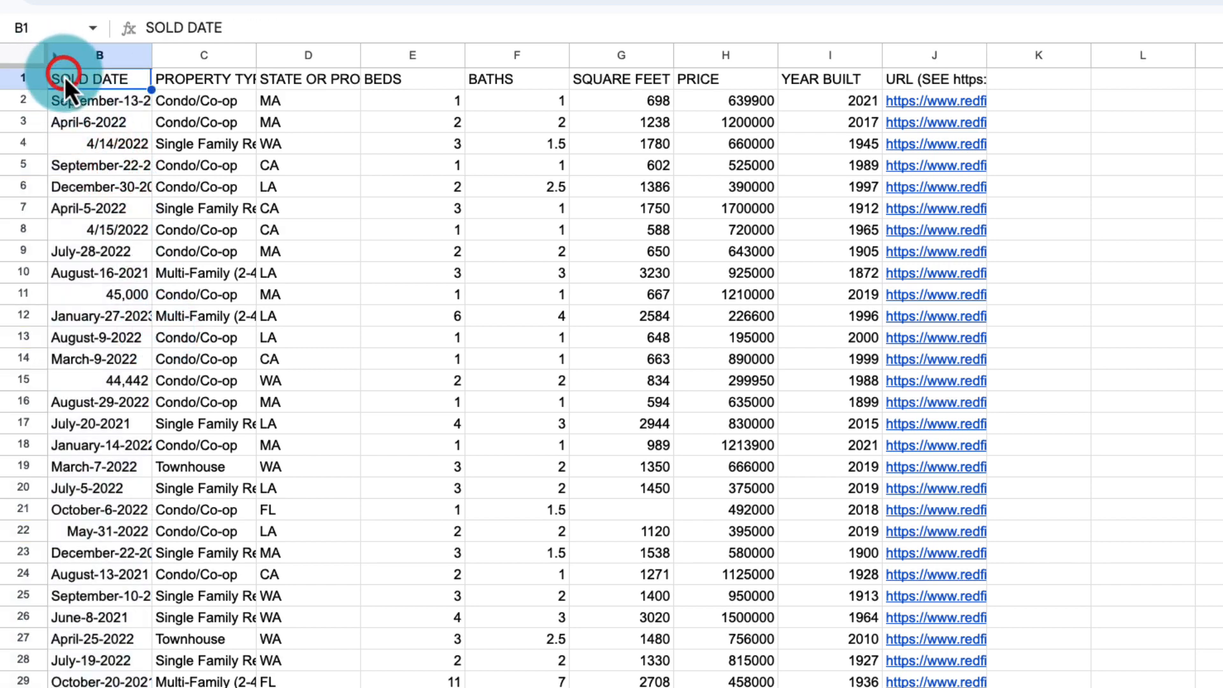
# Step: Insert an empty helper column between SOLD DATE and PROPERTY TYPE for checking the mixed date formats
pyautogui.click(92, 101)
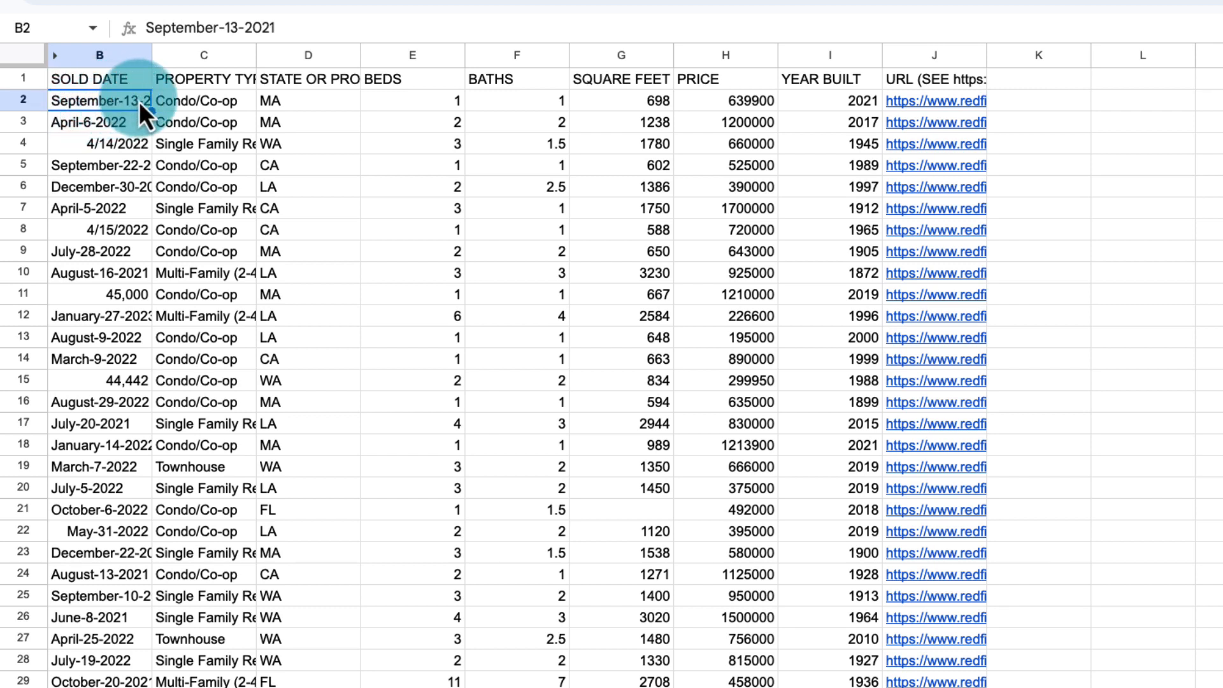
pyautogui.click(112, 144)
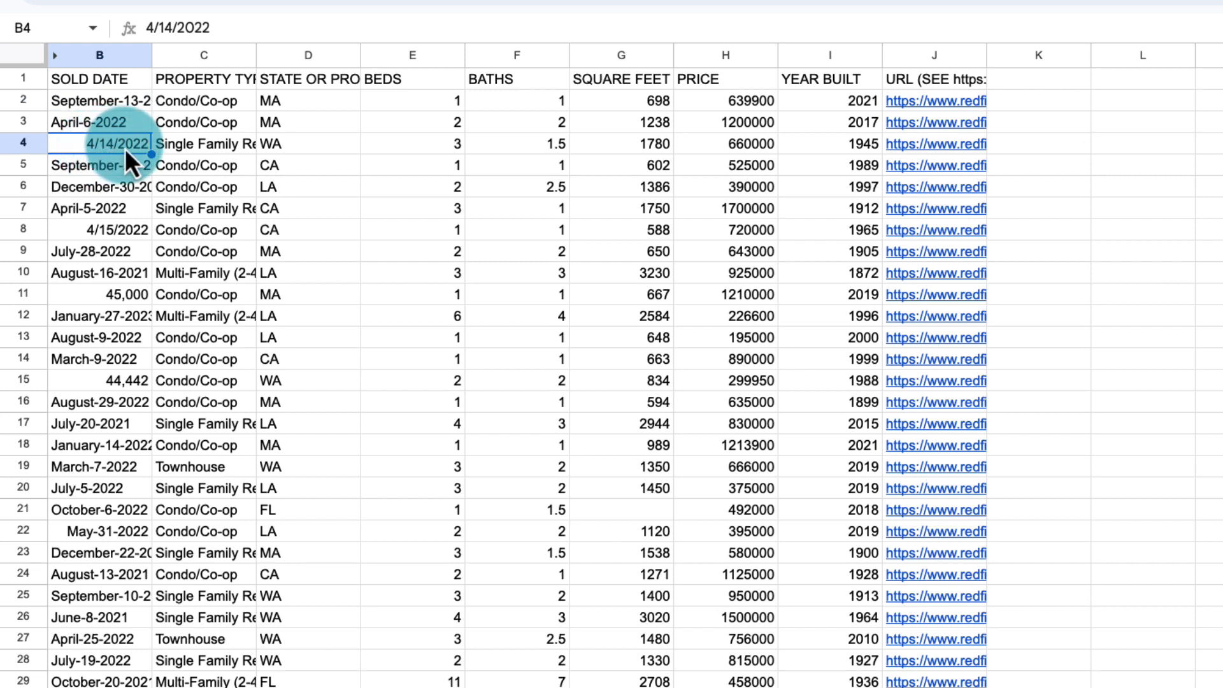
pyautogui.click(105, 296)
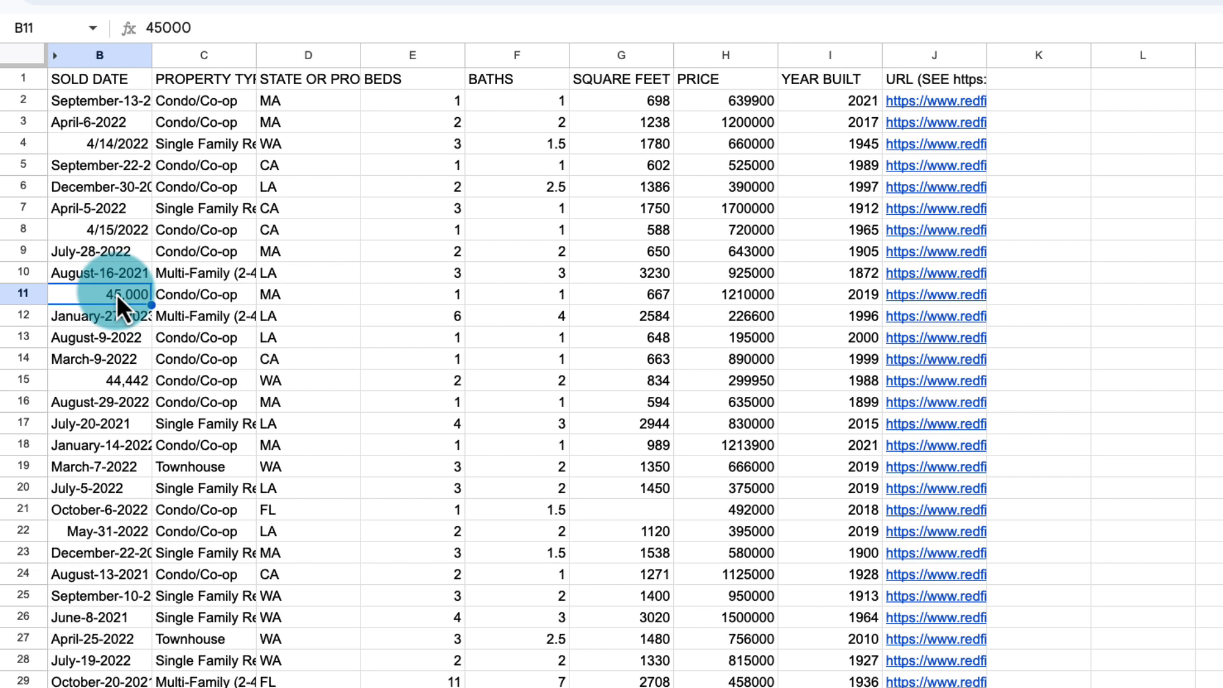
pyautogui.rightClick(199, 56)
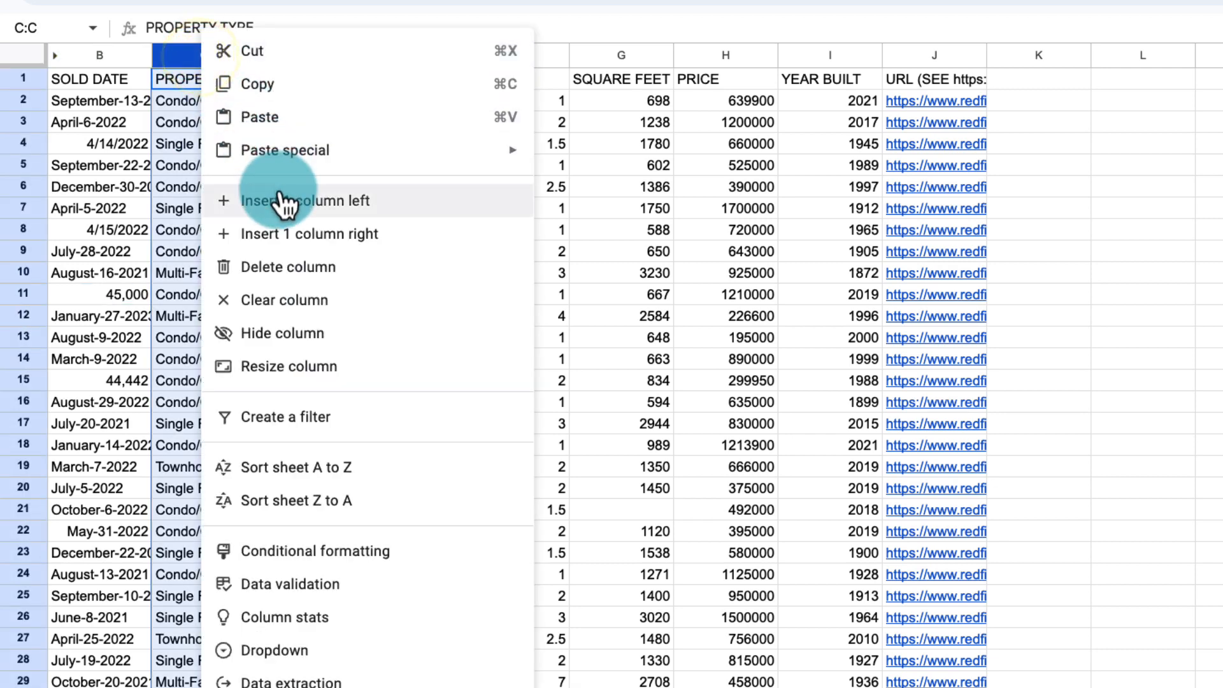
pyautogui.click(283, 201)
# Step: Test each sold date with =isdate(B2) in C2 and accept the suggested autofill for the rest of column C
pyautogui.click(212, 100)
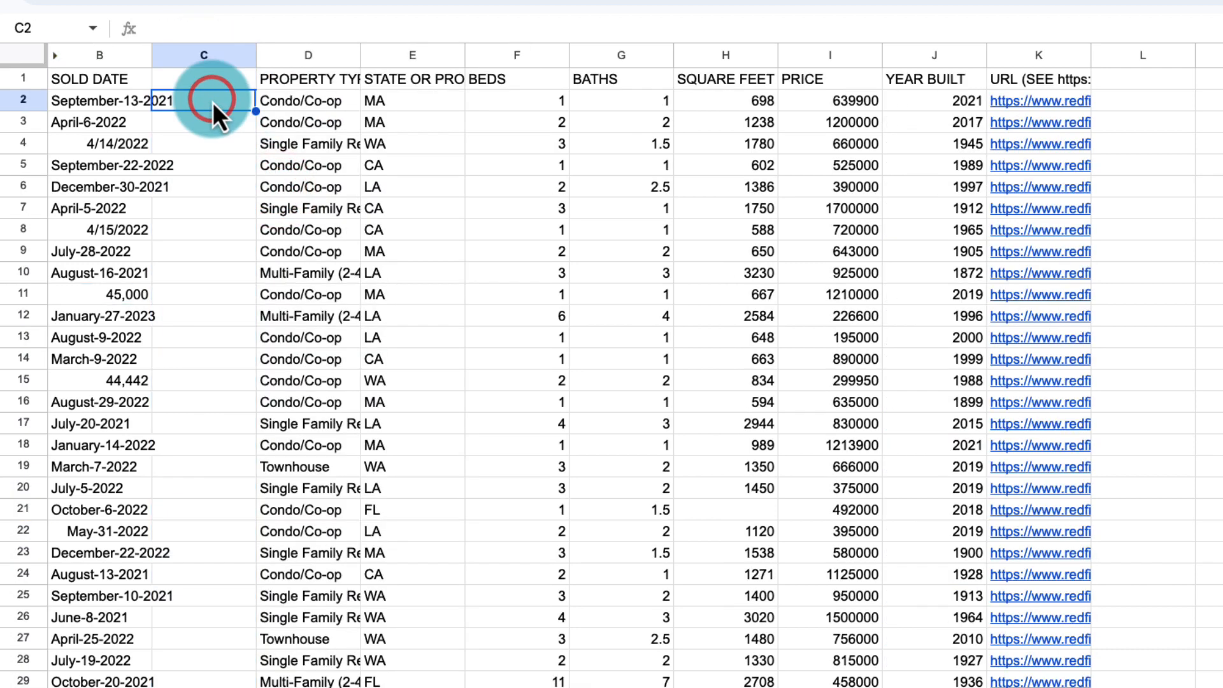
pyautogui.write('=')
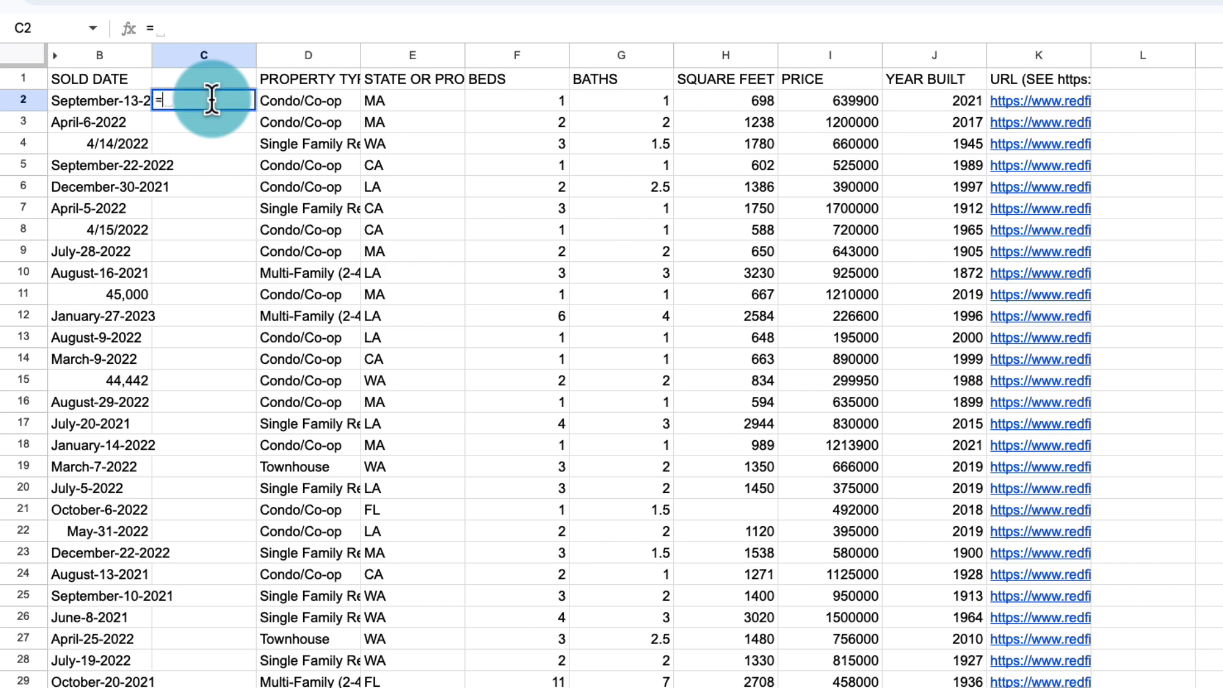
pyautogui.write('isdate(')
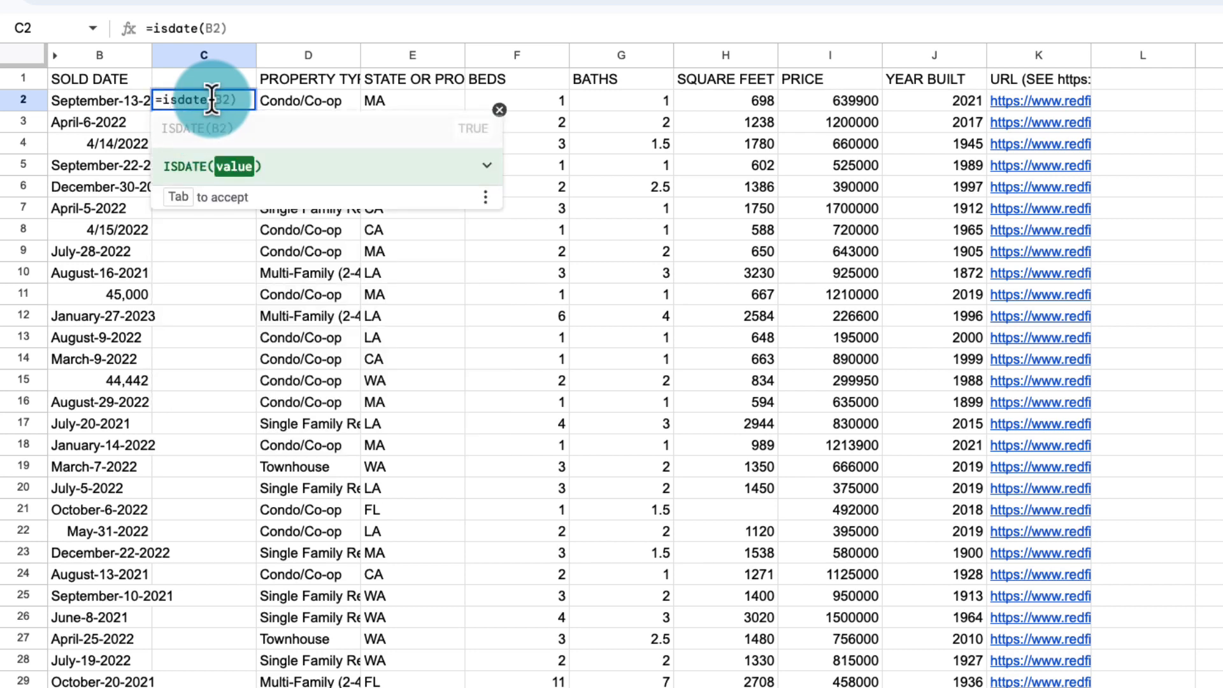
pyautogui.write('B2')
pyautogui.press('Return')
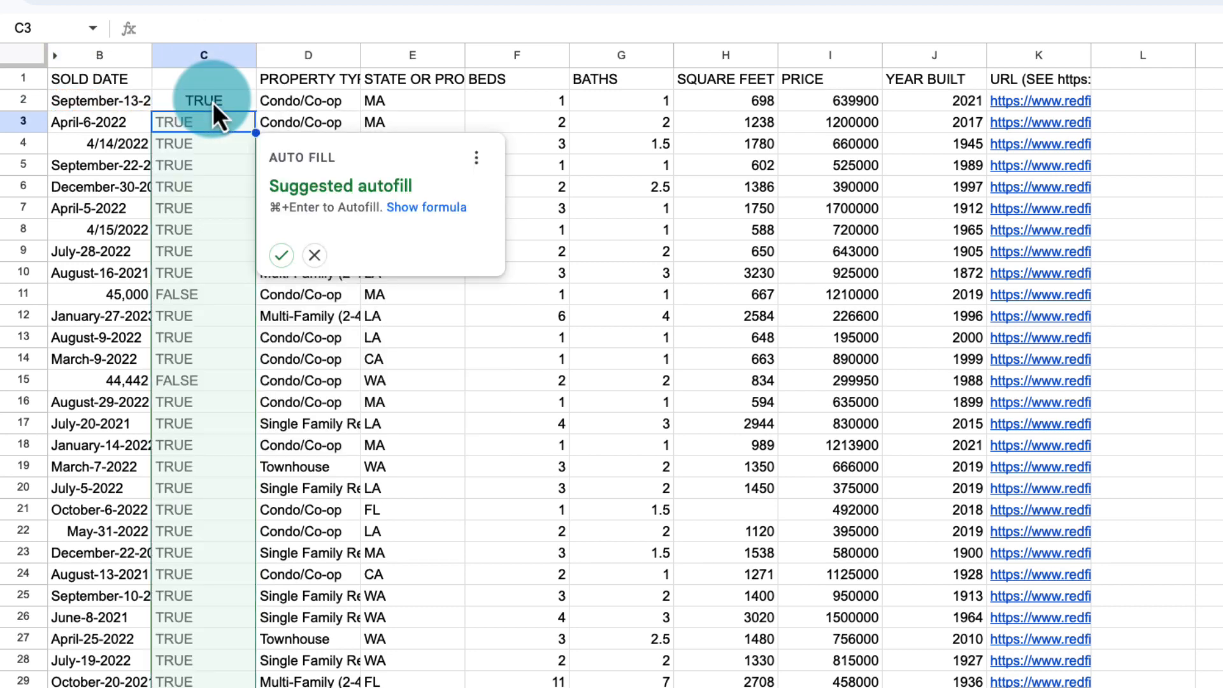
pyautogui.click(281, 255)
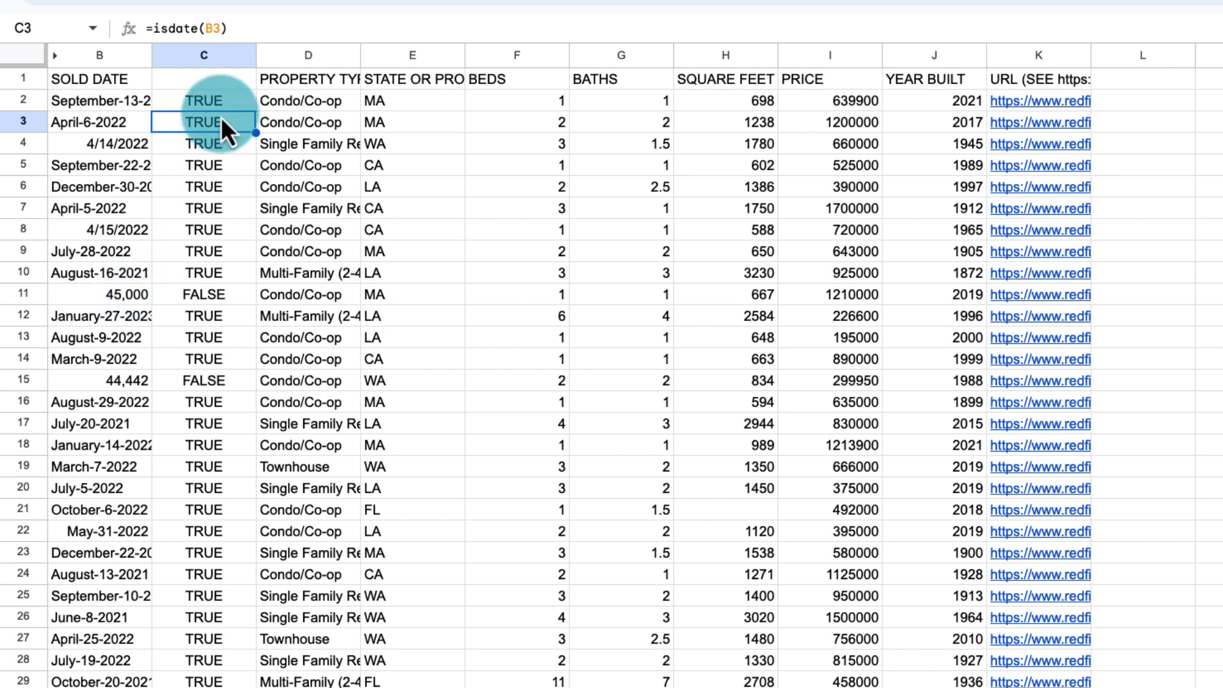
# Step: Enter =and(C2:C) in C1 to check whether every date test in the column is true
pyautogui.click(219, 78)
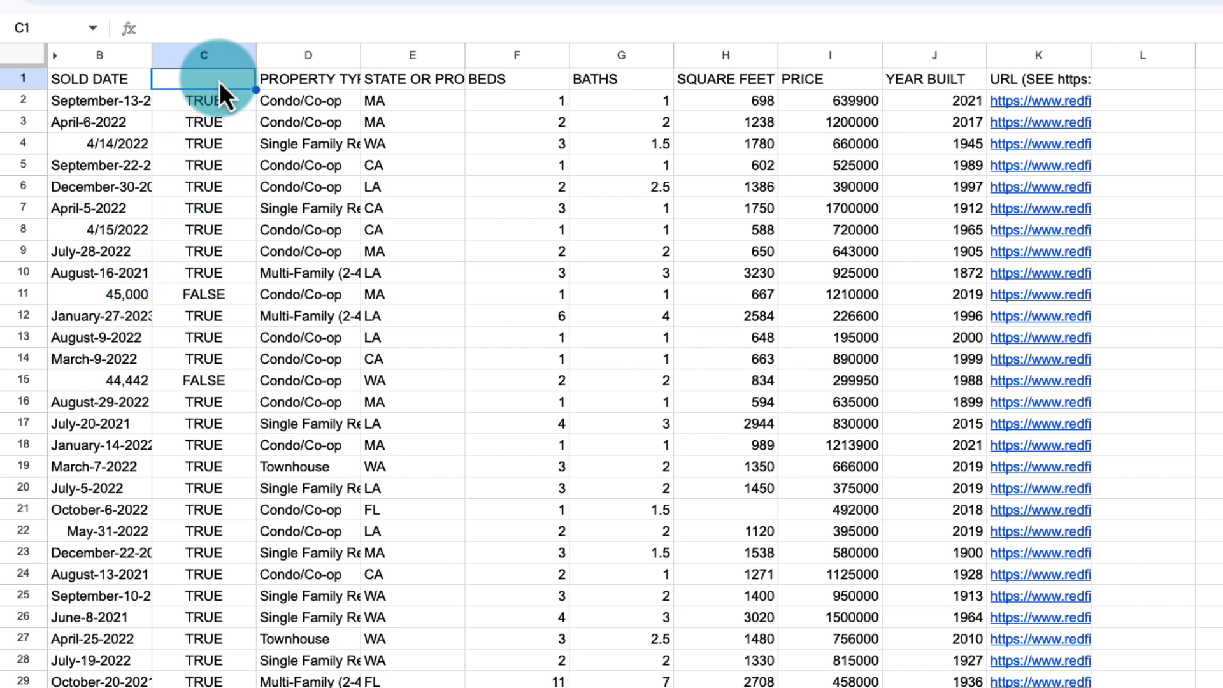
pyautogui.write('=and(')
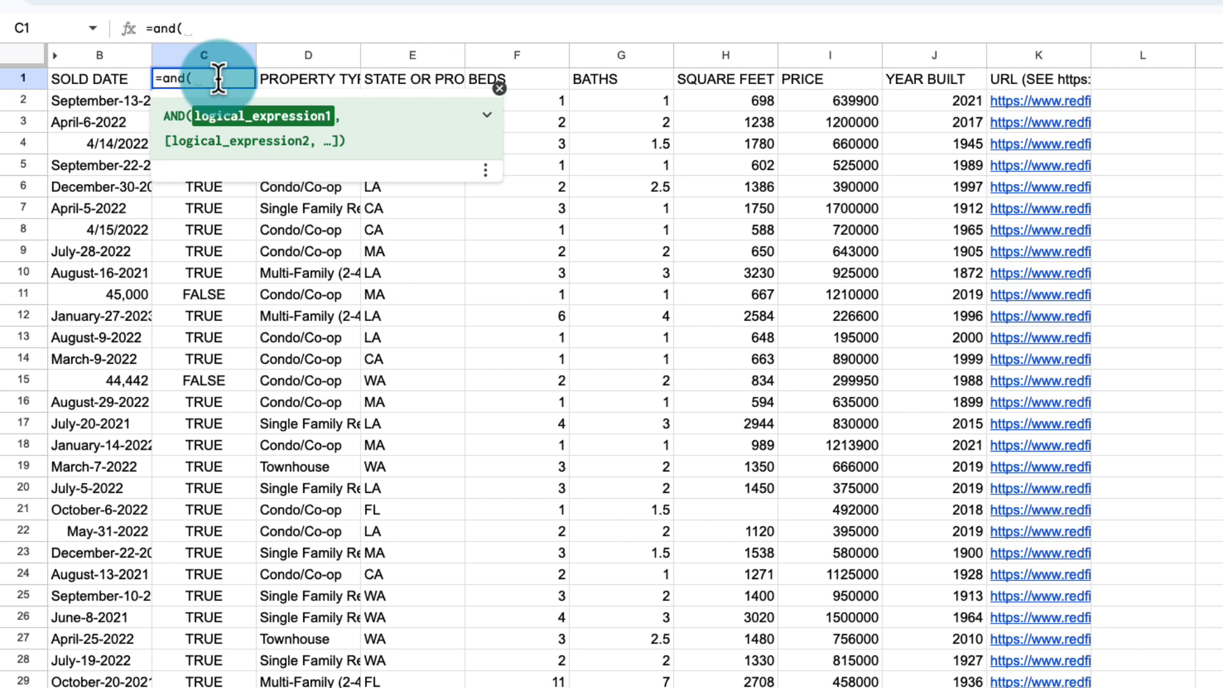
pyautogui.press('Down')
pyautogui.write(':c')
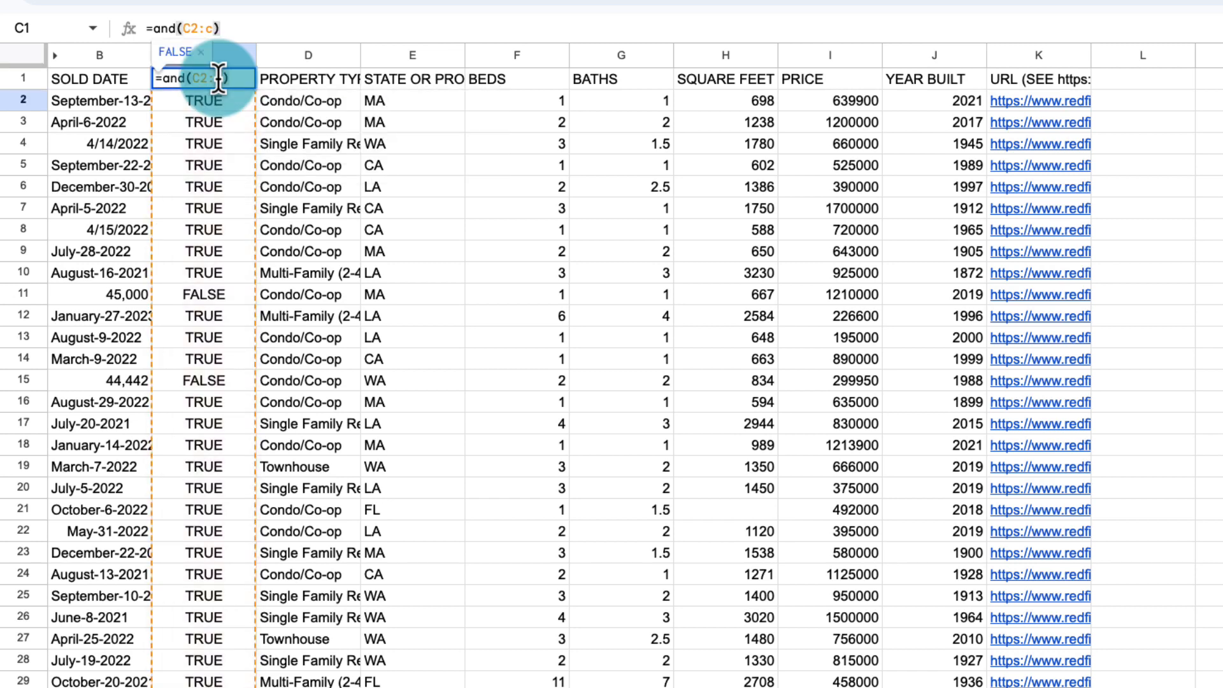
pyautogui.press('Return')
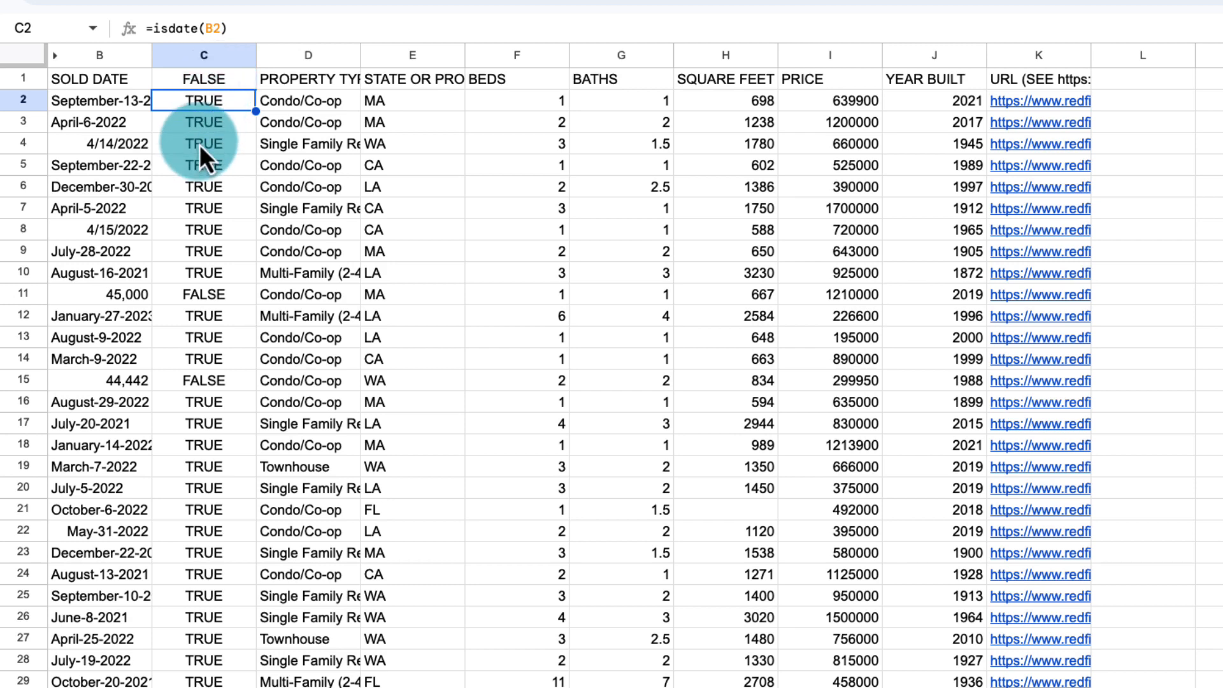
pyautogui.click(212, 82)
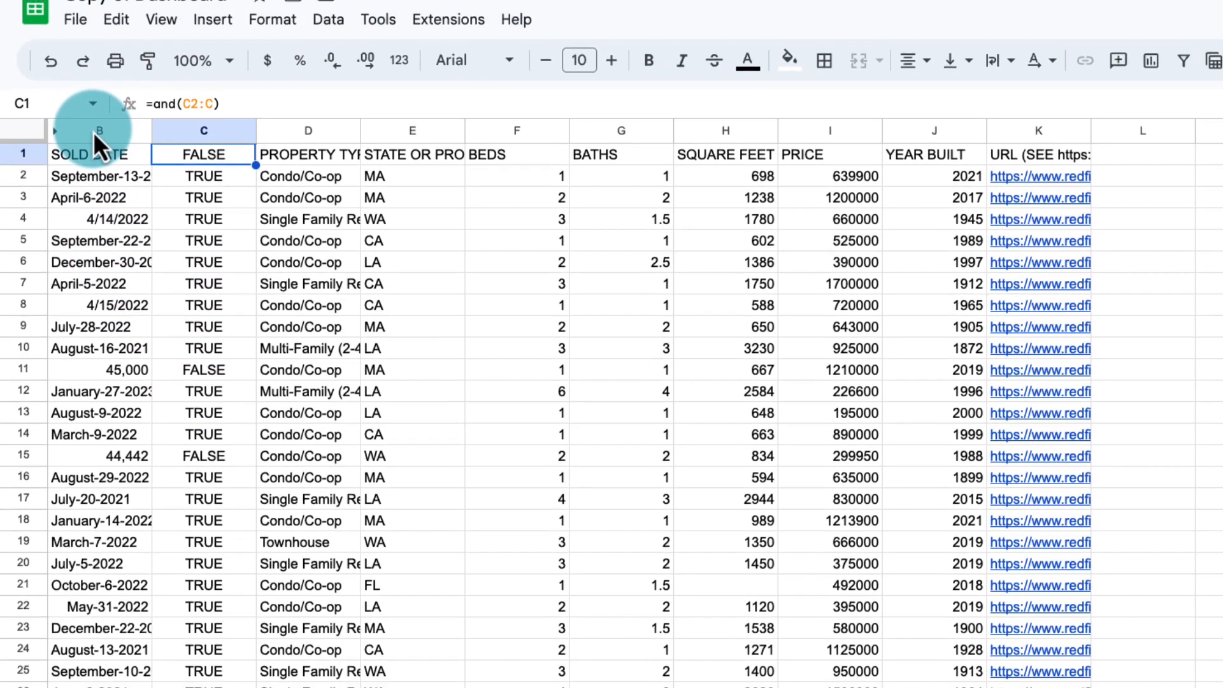
# Step: Apply the Date number format to the whole SOLD DATE column B
pyautogui.click(94, 58)
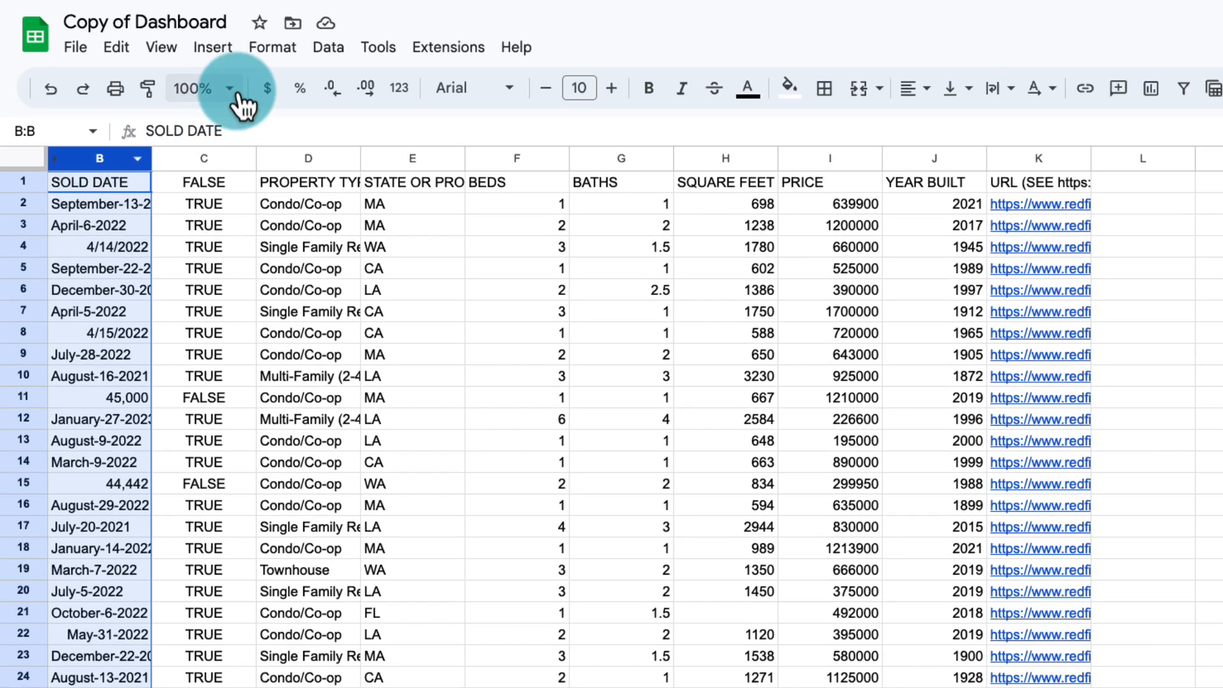
pyautogui.click(268, 49)
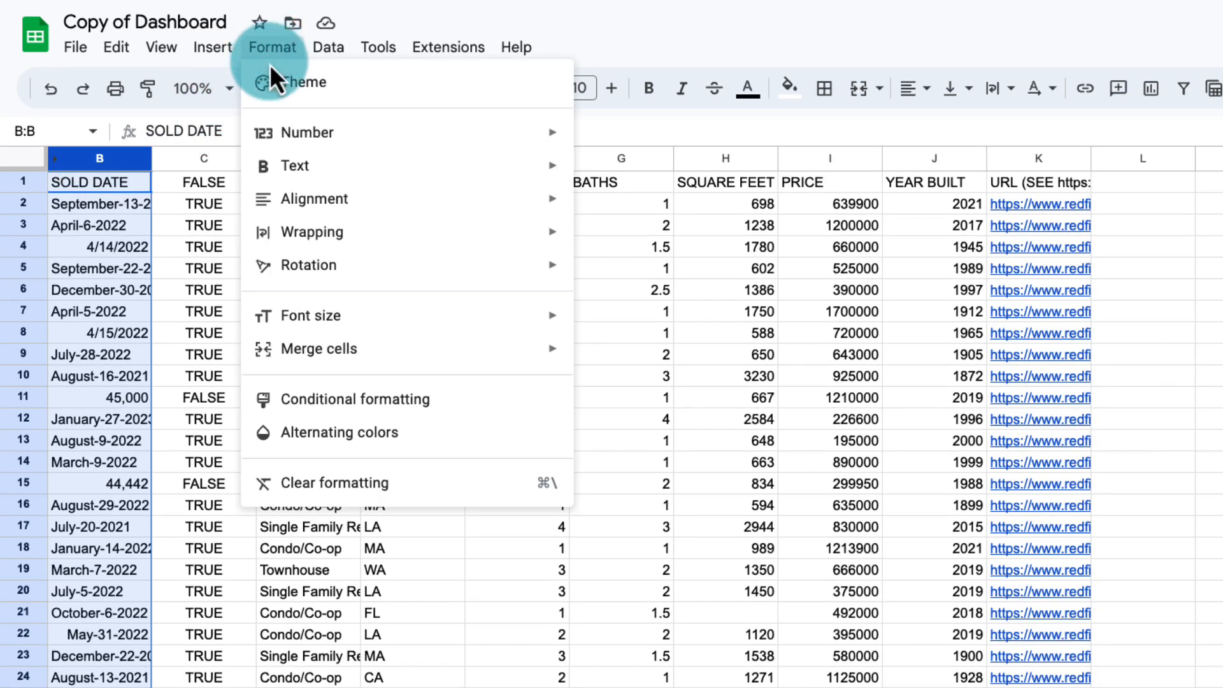
pyautogui.moveTo(294, 135)
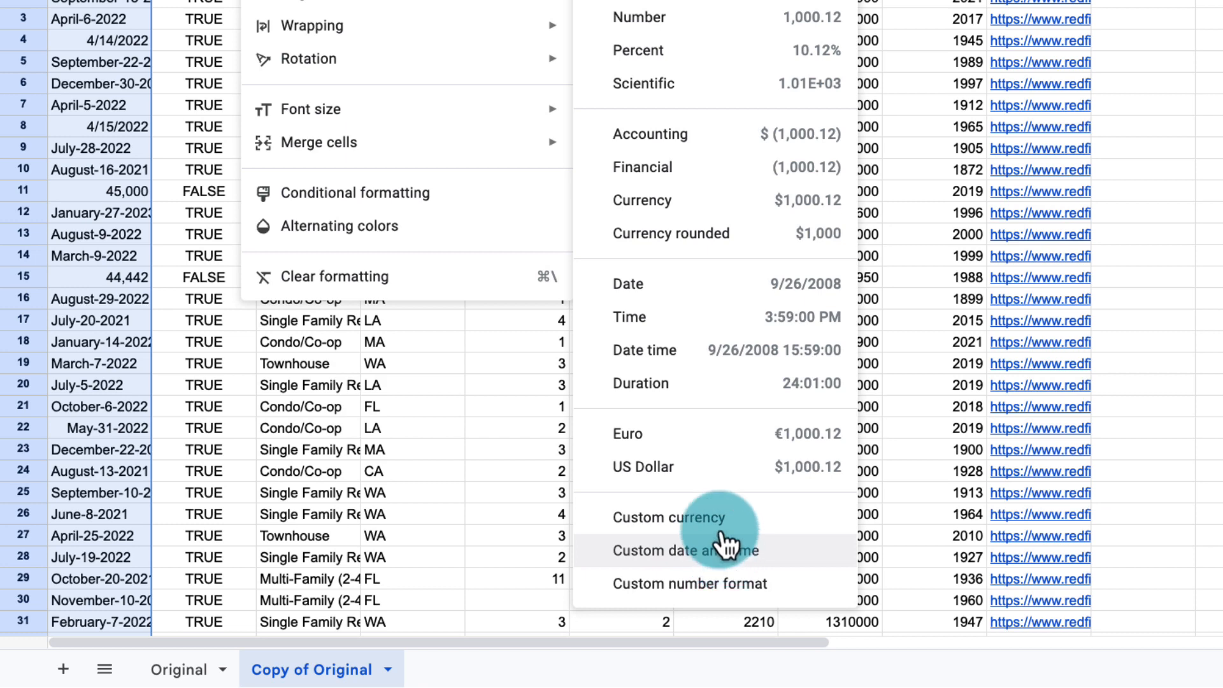
pyautogui.click(712, 293)
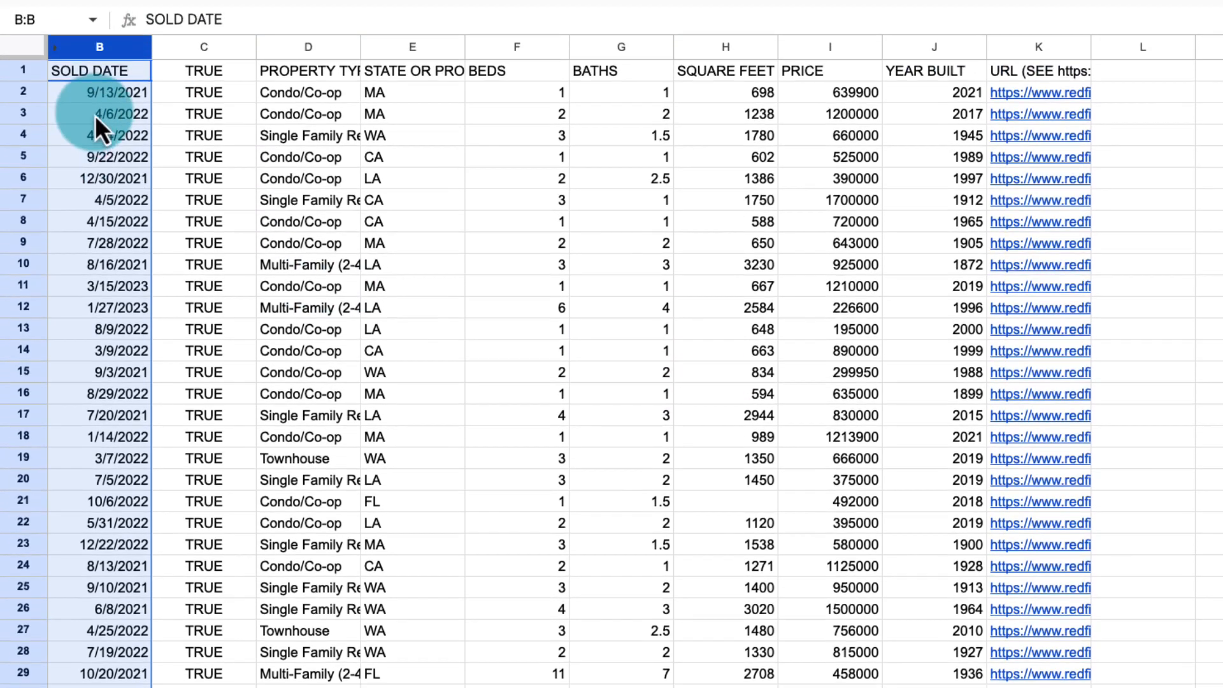
pyautogui.click(106, 94)
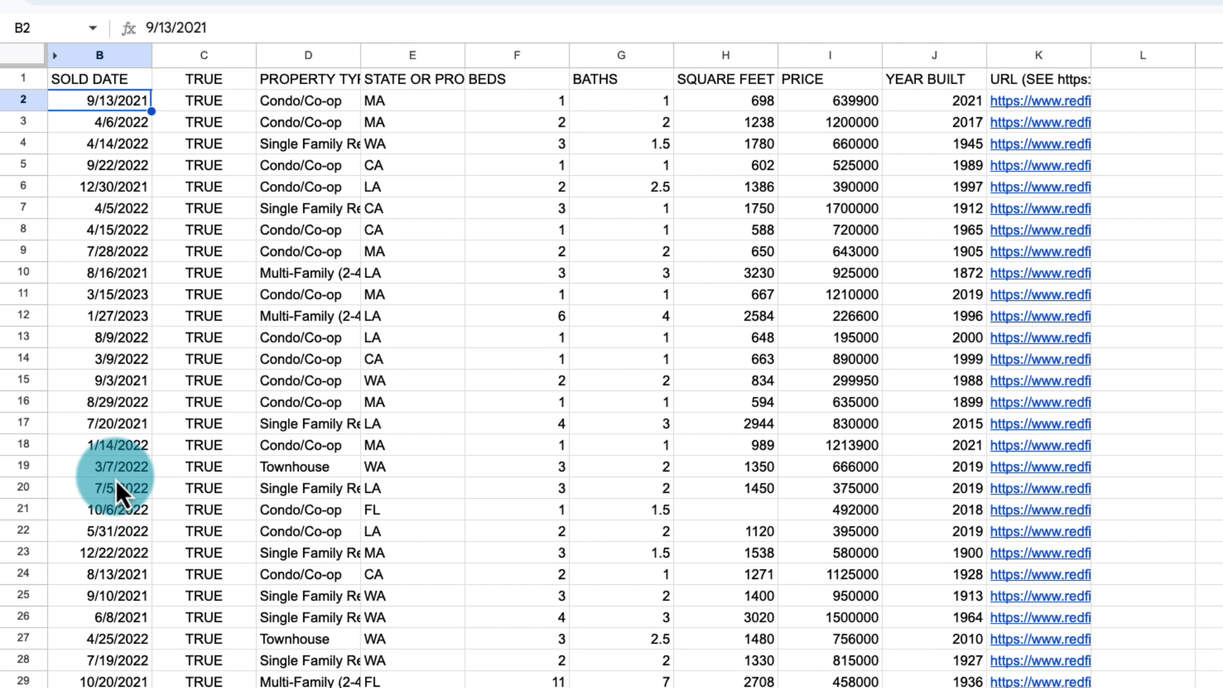
# Step: Overwrite the date test in C2 with FALSE to try out the overall check in C1
pyautogui.click(211, 78)
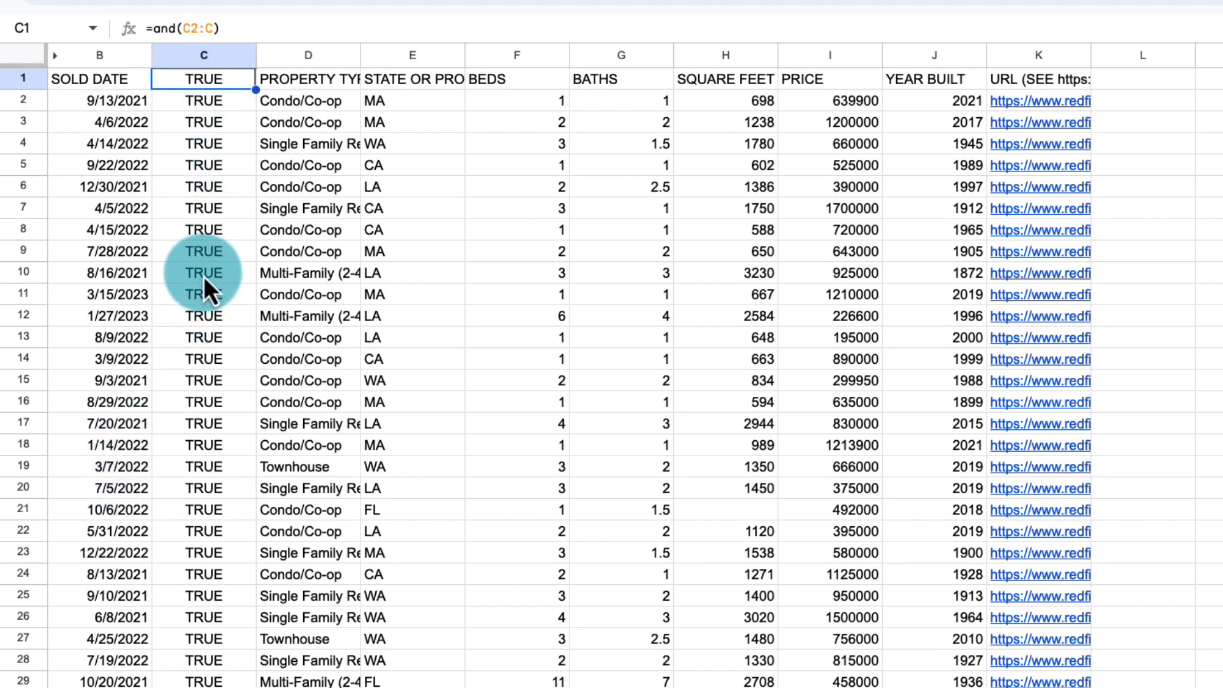
pyautogui.click(200, 101)
pyautogui.write('FALSE')
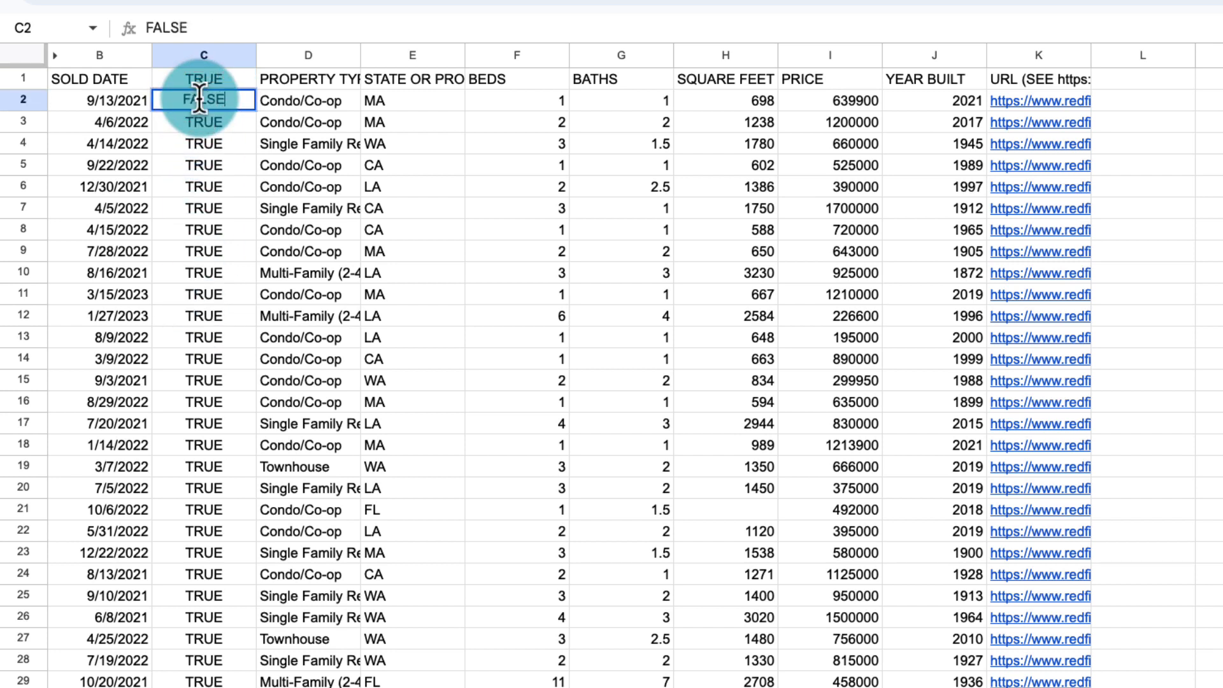
pyautogui.press('Return')
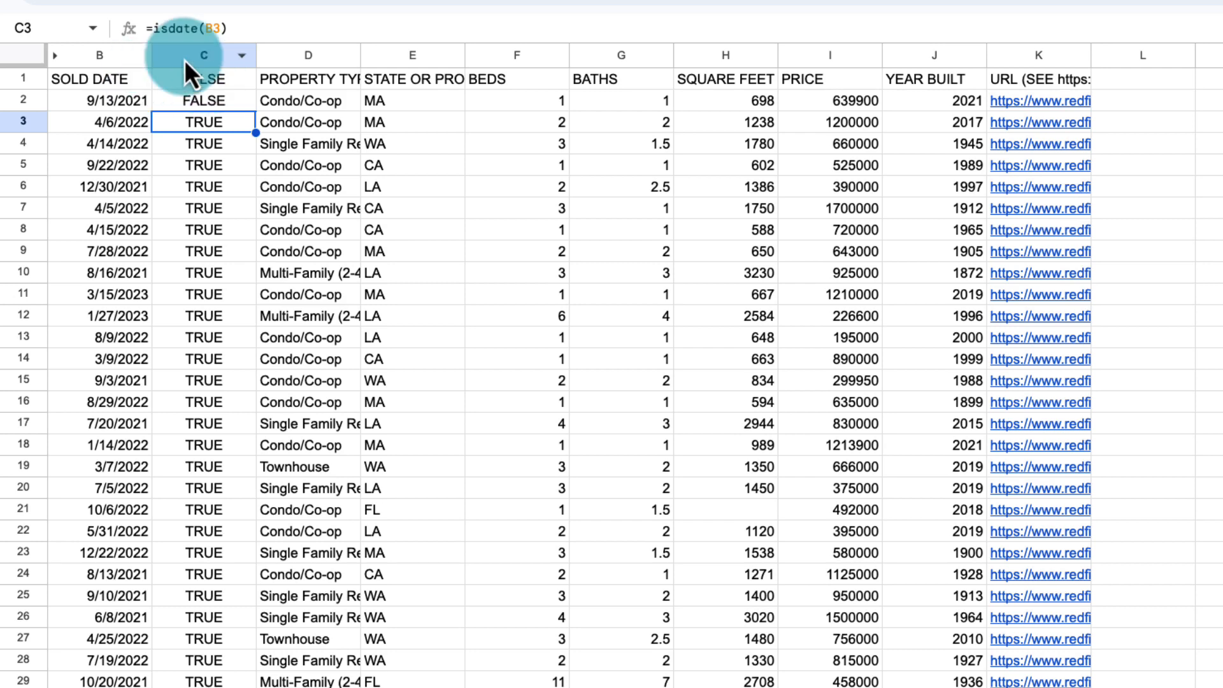
# Step: Clear the date tests from column C and fill it with =year(B2) from C2 down using the suggested autofill
pyautogui.click(192, 56)
pyautogui.press('Delete')
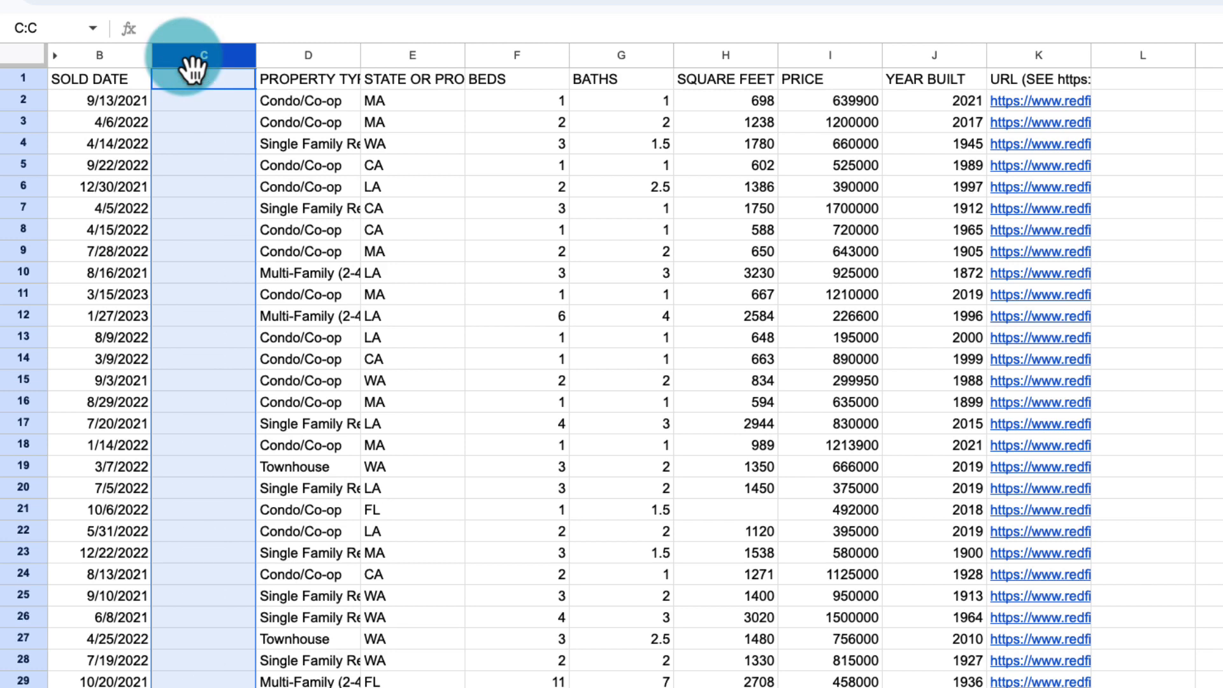
pyautogui.click(191, 102)
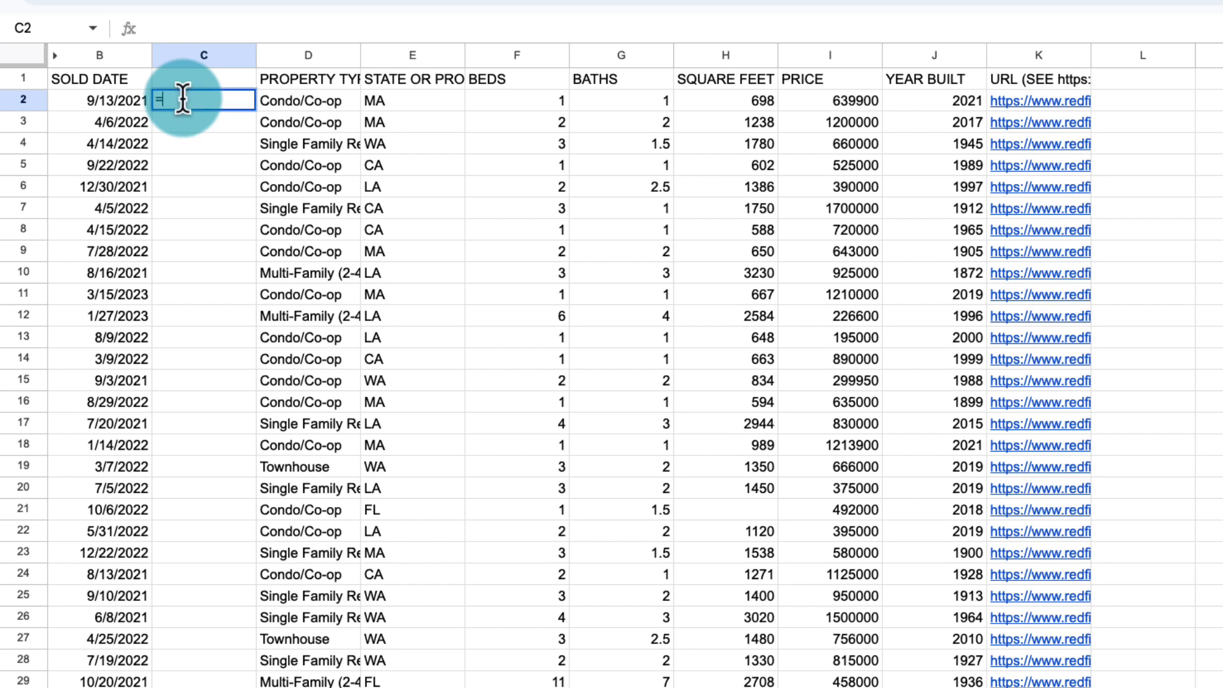
pyautogui.write('=year(')
pyautogui.press('Tab')
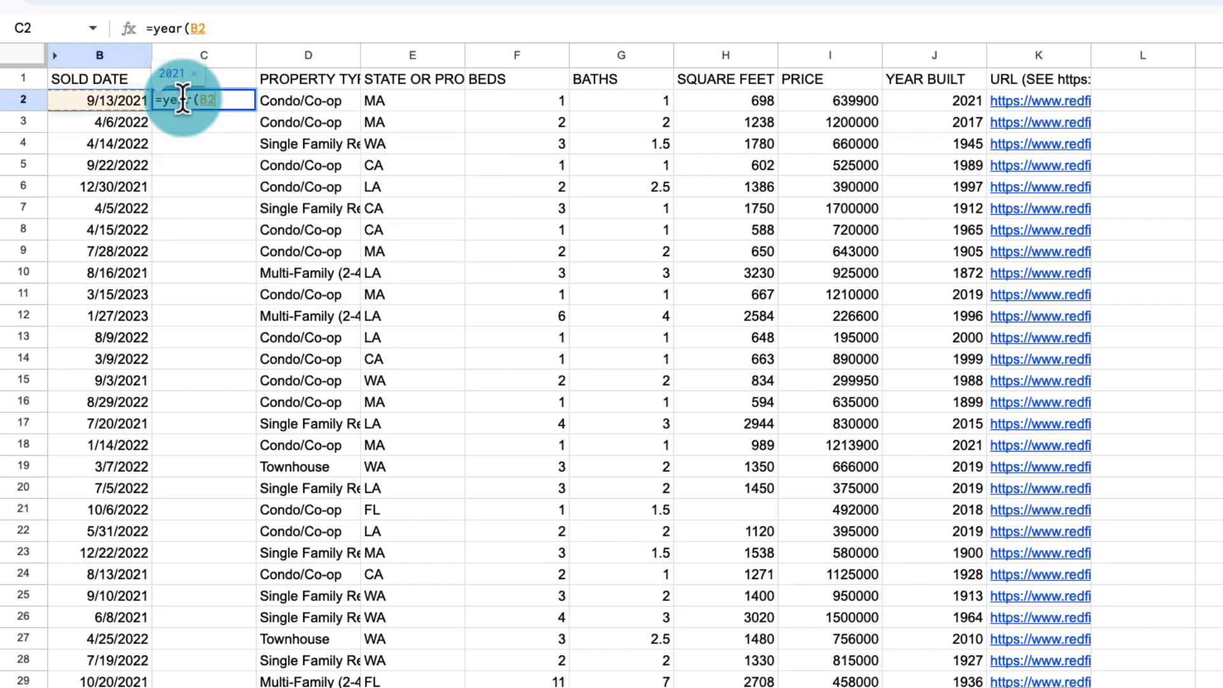
pyautogui.write(')')
pyautogui.press('Return')
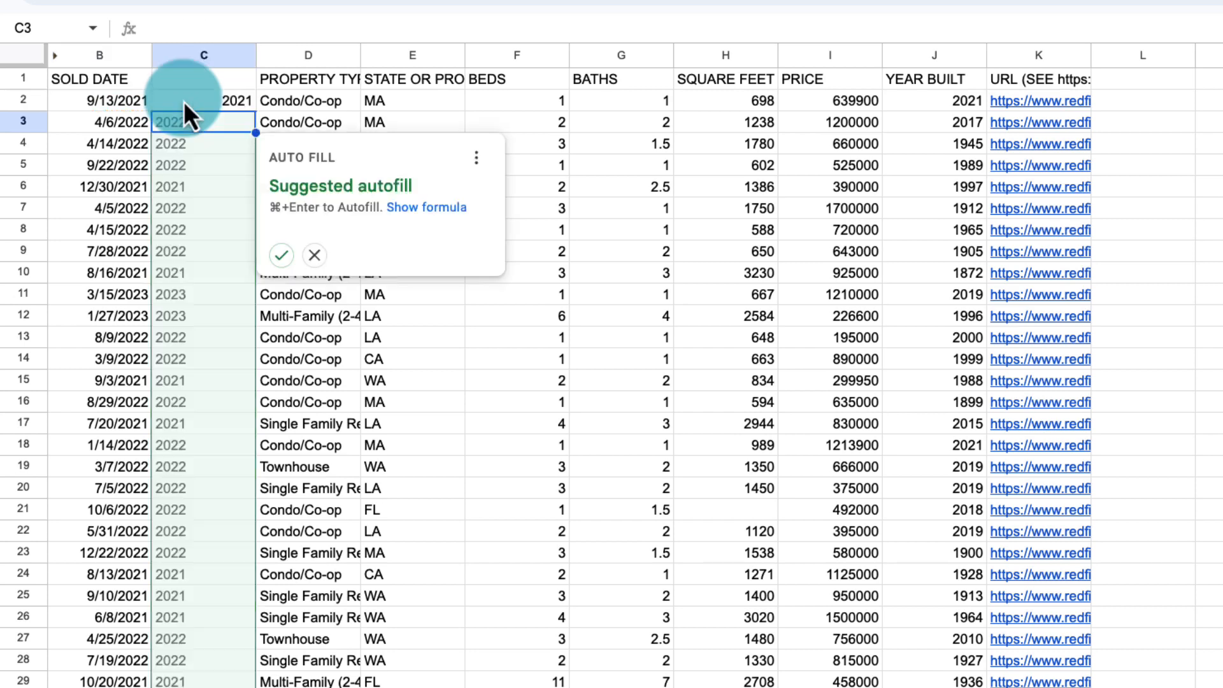
pyautogui.click(280, 255)
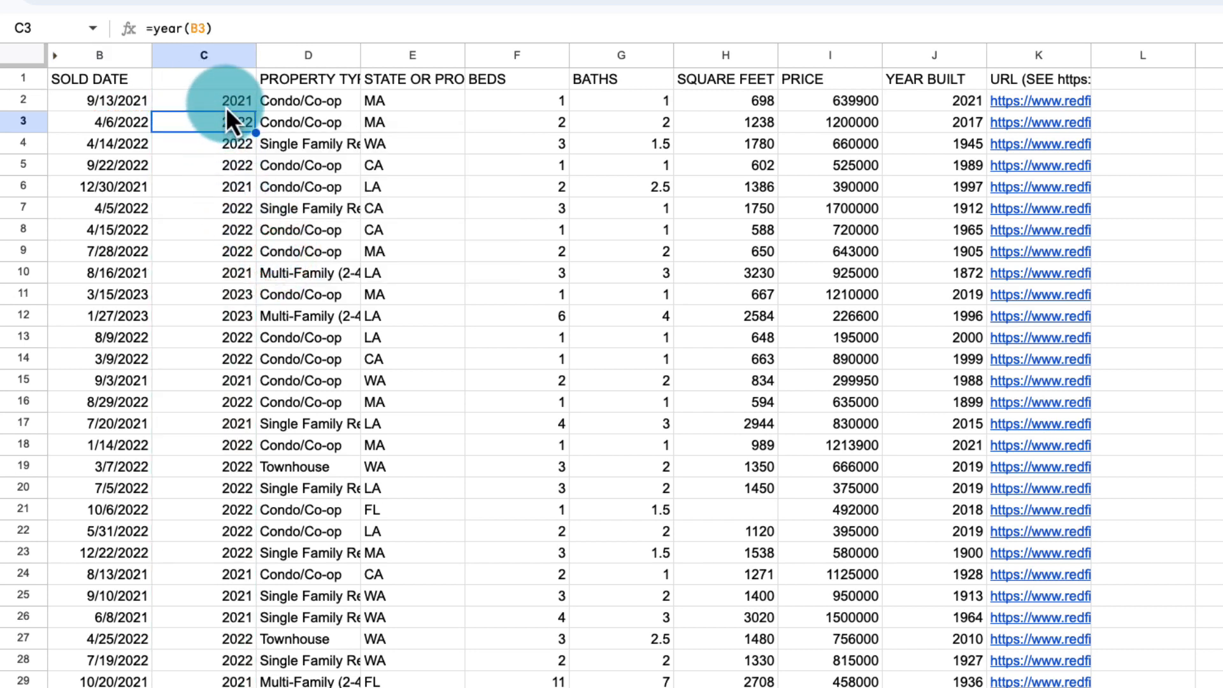
# Step: Compare the extracted years in column C with the sold dates in rows 2, 3 and 11
pyautogui.click(116, 102)
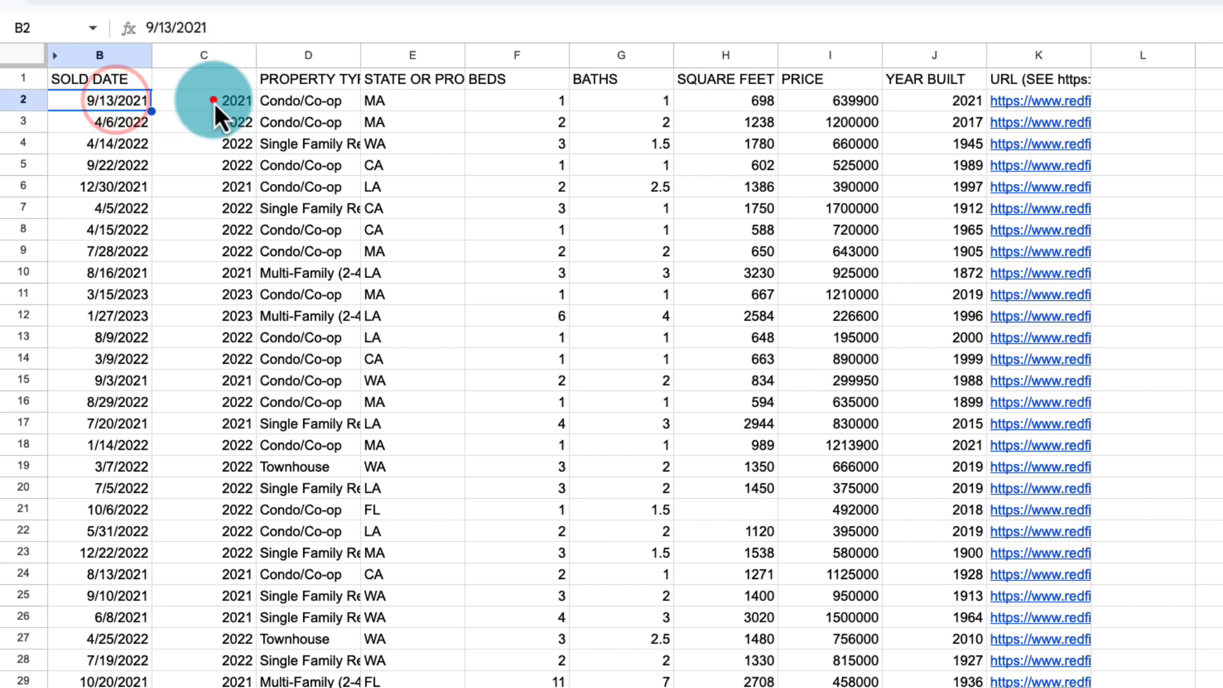
pyautogui.click(214, 101)
pyautogui.click(143, 128)
pyautogui.click(193, 126)
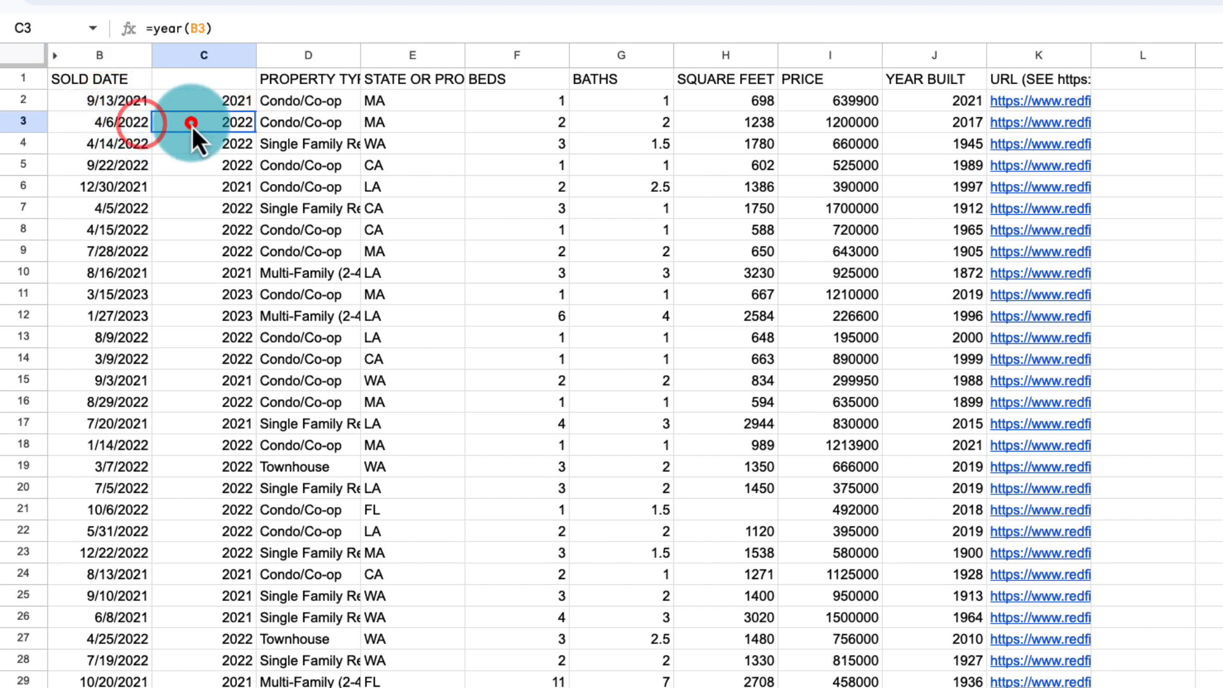
pyautogui.click(142, 296)
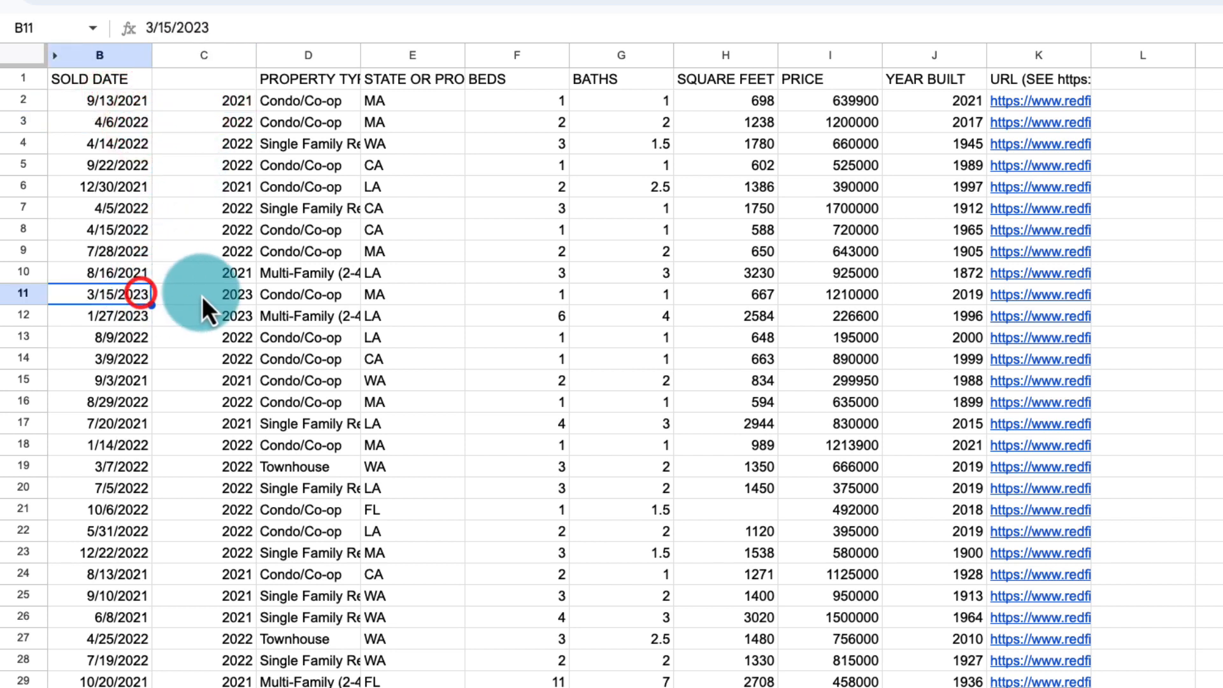
pyautogui.click(202, 295)
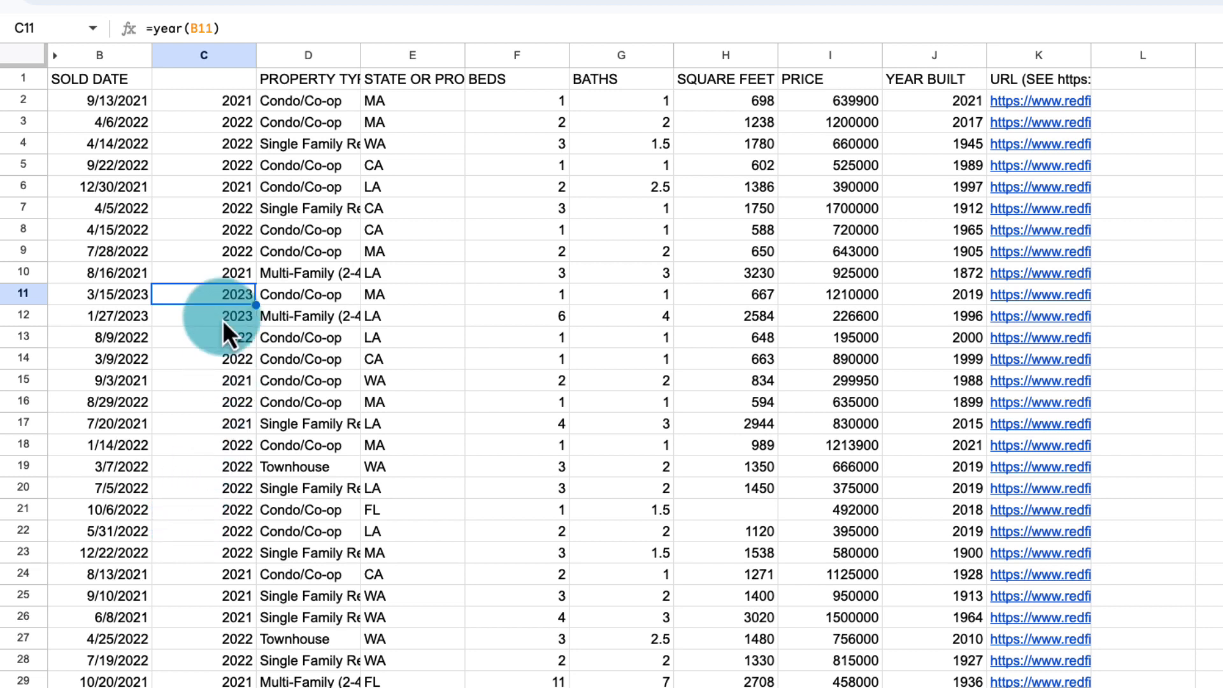
# Step: Enter the header SOLD YEAR - CLEAN in C1 for the extracted years
pyautogui.click(219, 85)
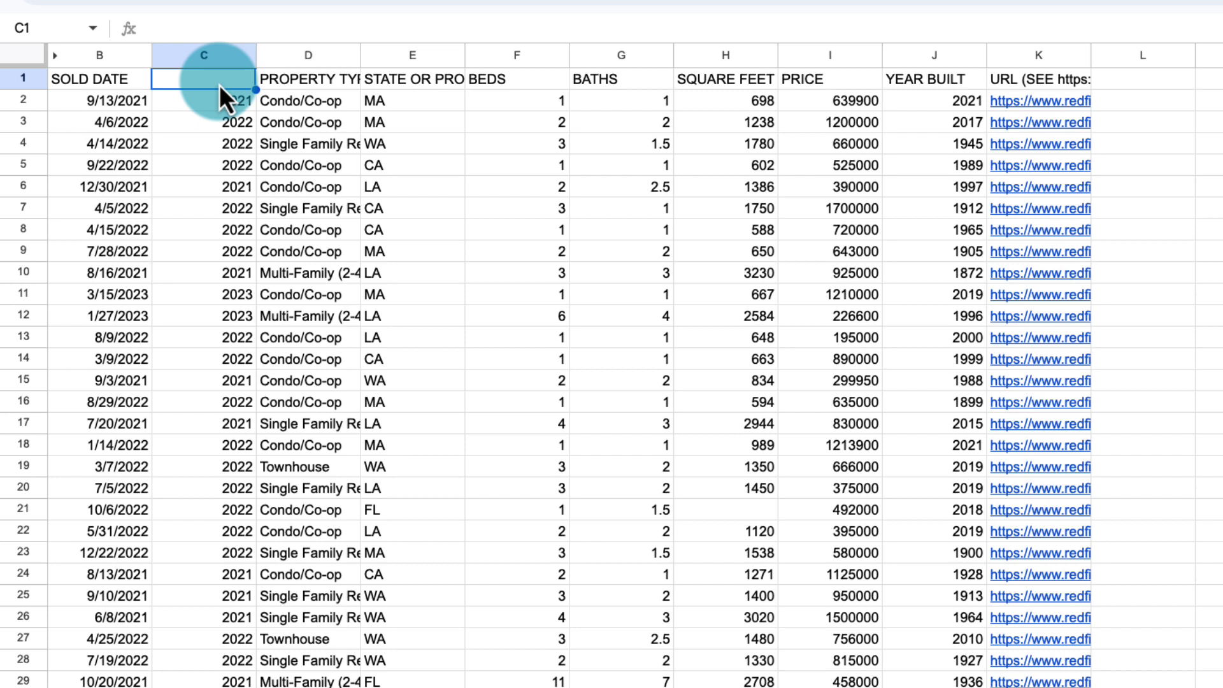
pyautogui.write('SOLD YE')
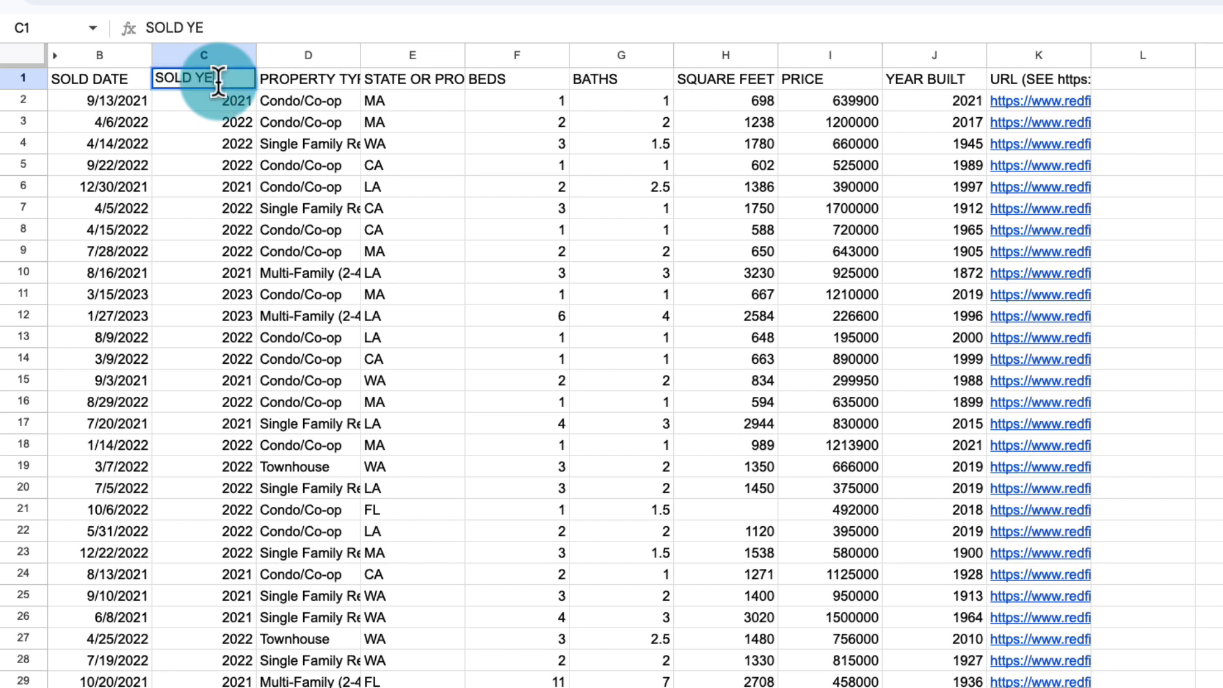
pyautogui.write('AR - CLEAN')
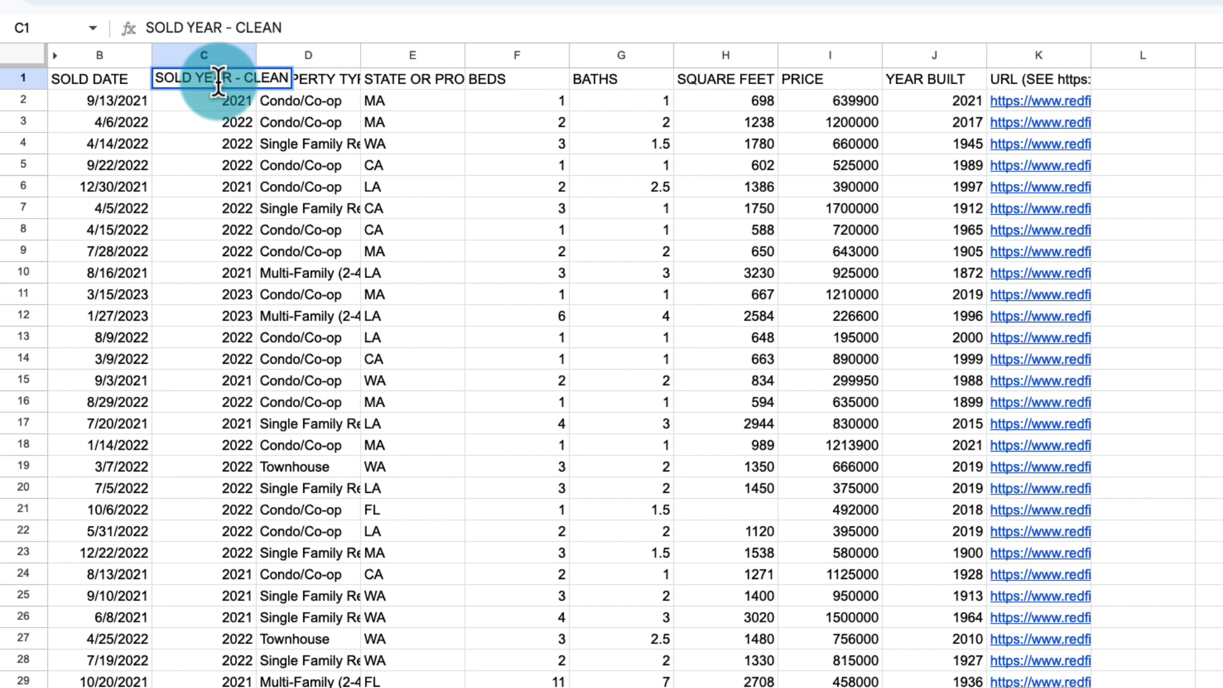
pyautogui.press('Return')
pyautogui.click(97, 82)
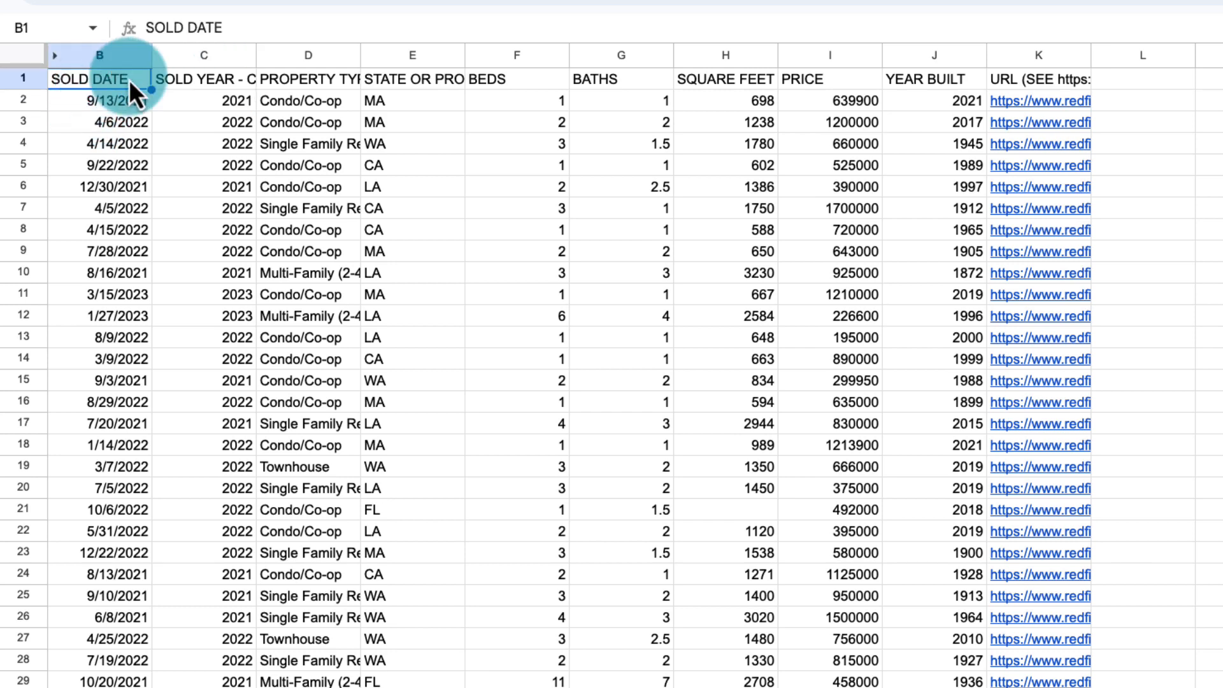
# Step: List the distinct property types beside the data by entering =unique(D2:D) in M2
pyautogui.click(304, 58)
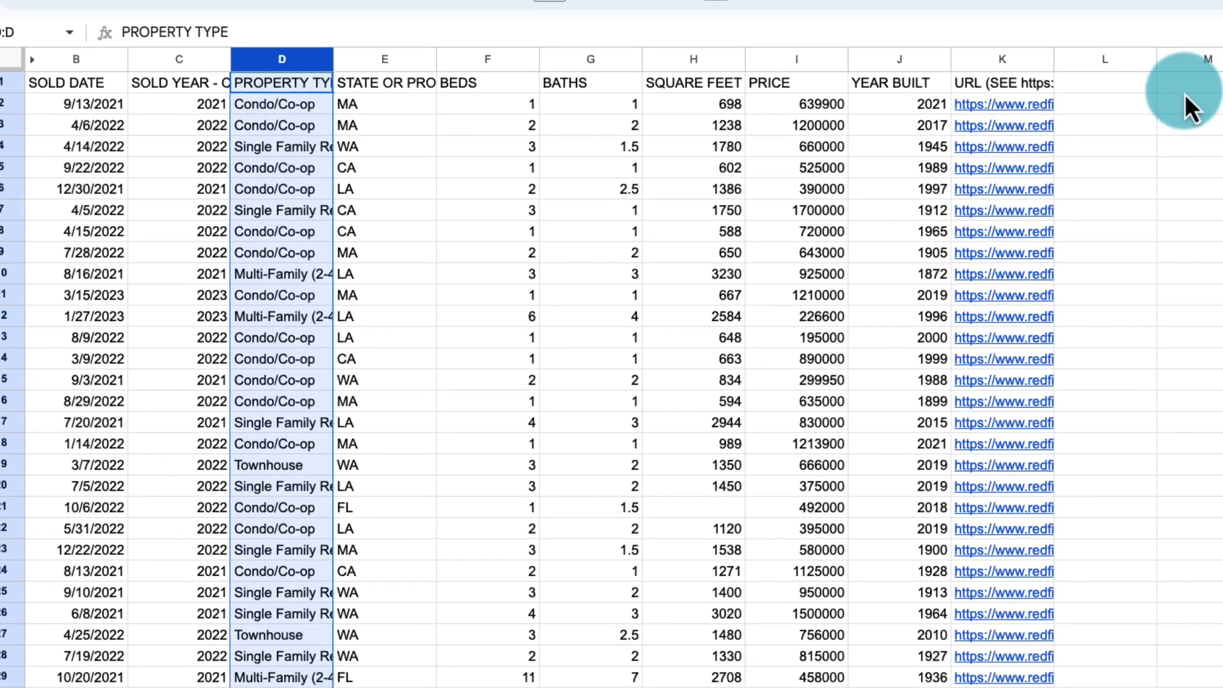
pyautogui.click(1219, 97)
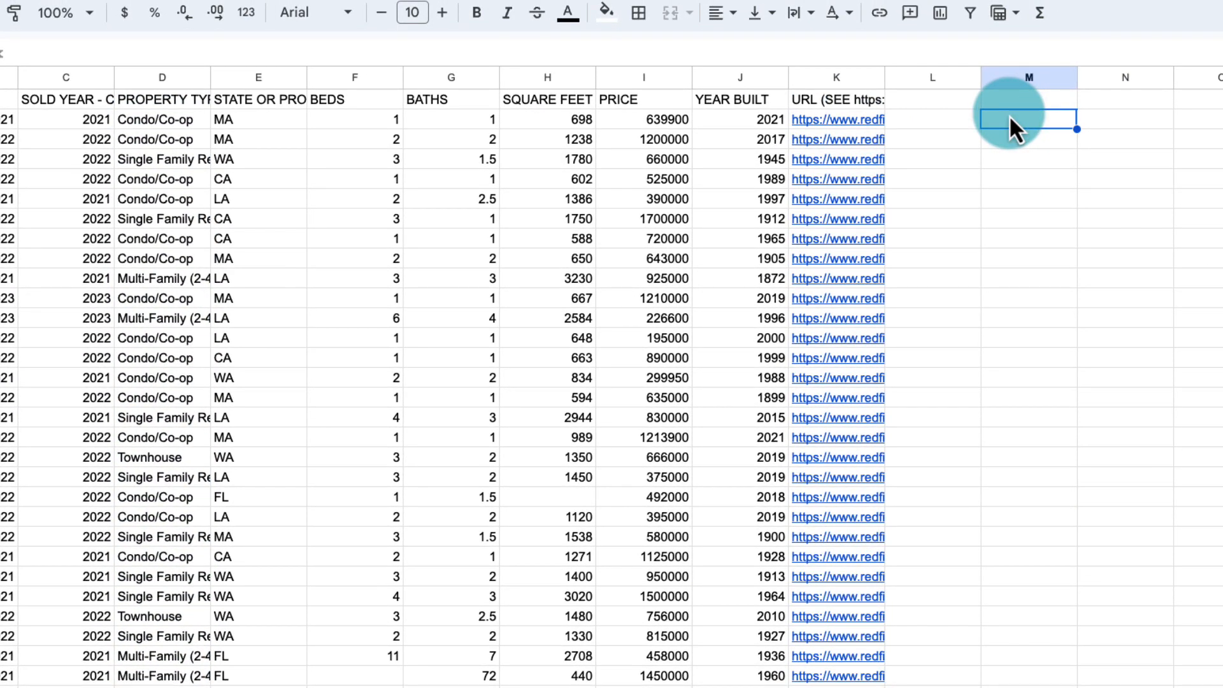
pyautogui.write('=unique(')
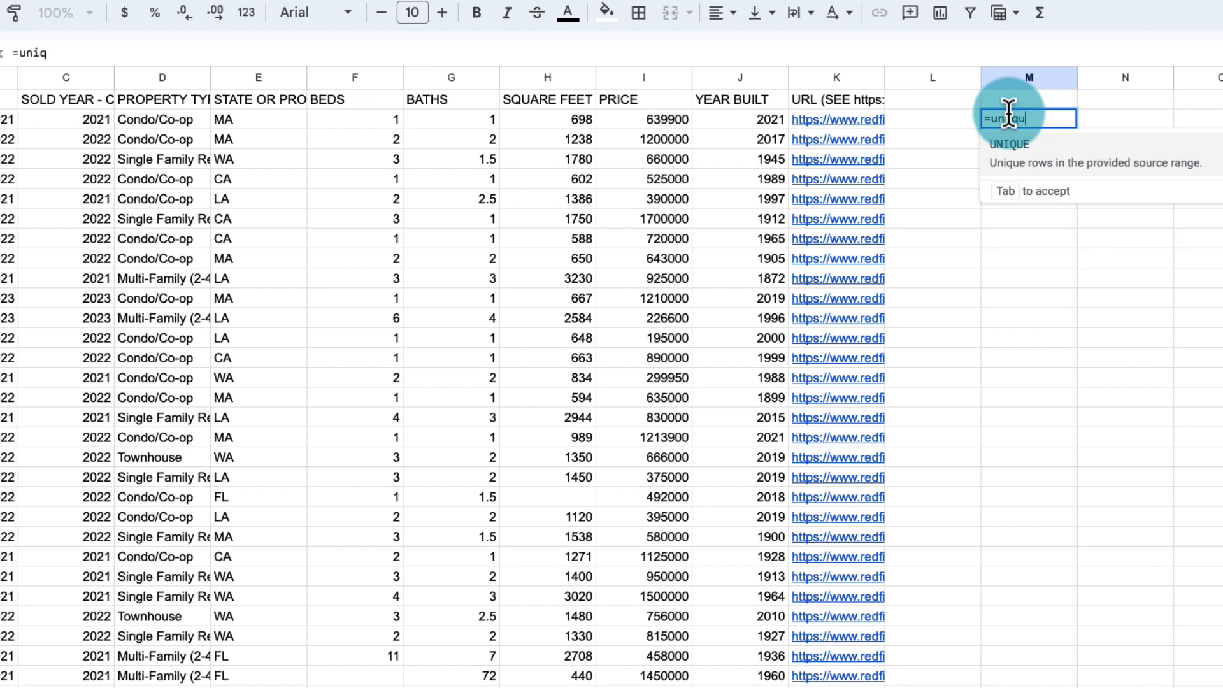
pyautogui.click(186, 118)
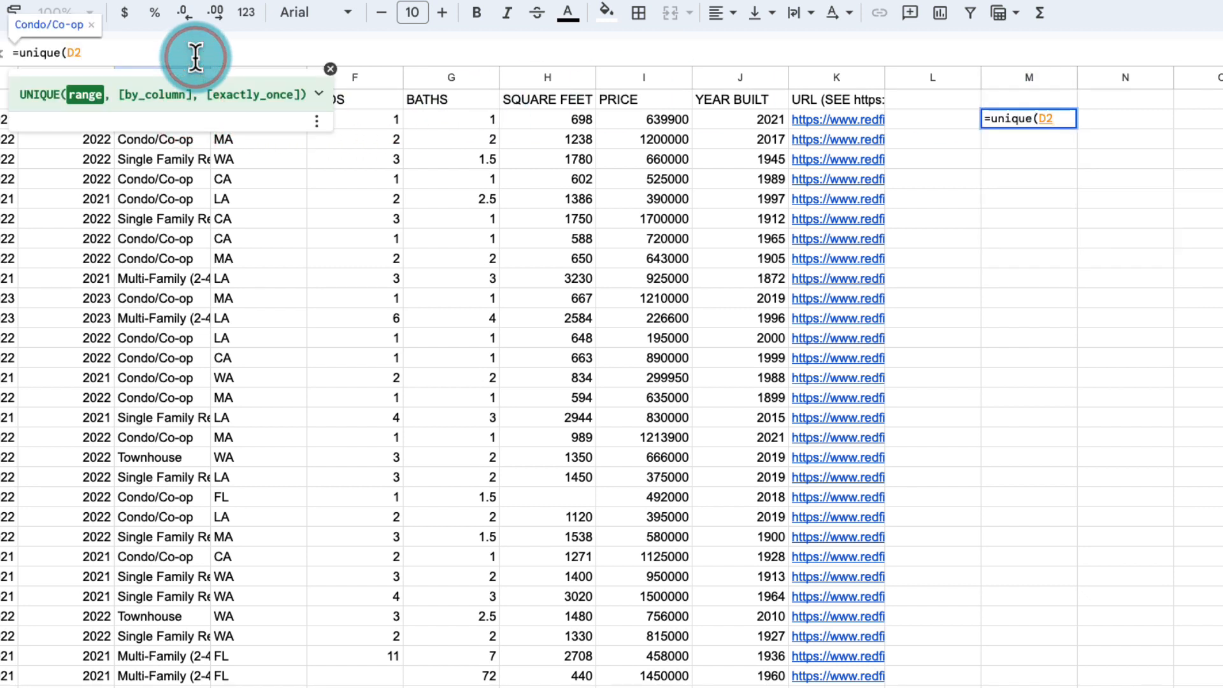
pyautogui.write(':D')
pyautogui.press('Return')
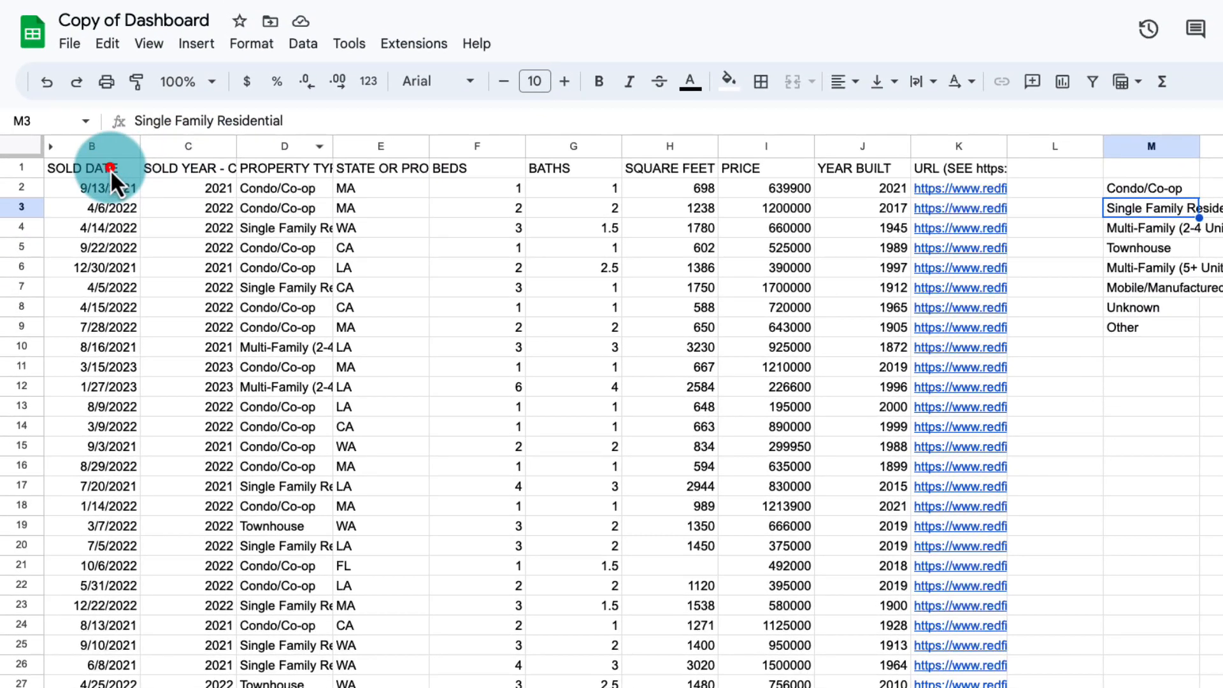
# Step: Create a filter over the whole data range B1:K1101
pyautogui.click(110, 169)
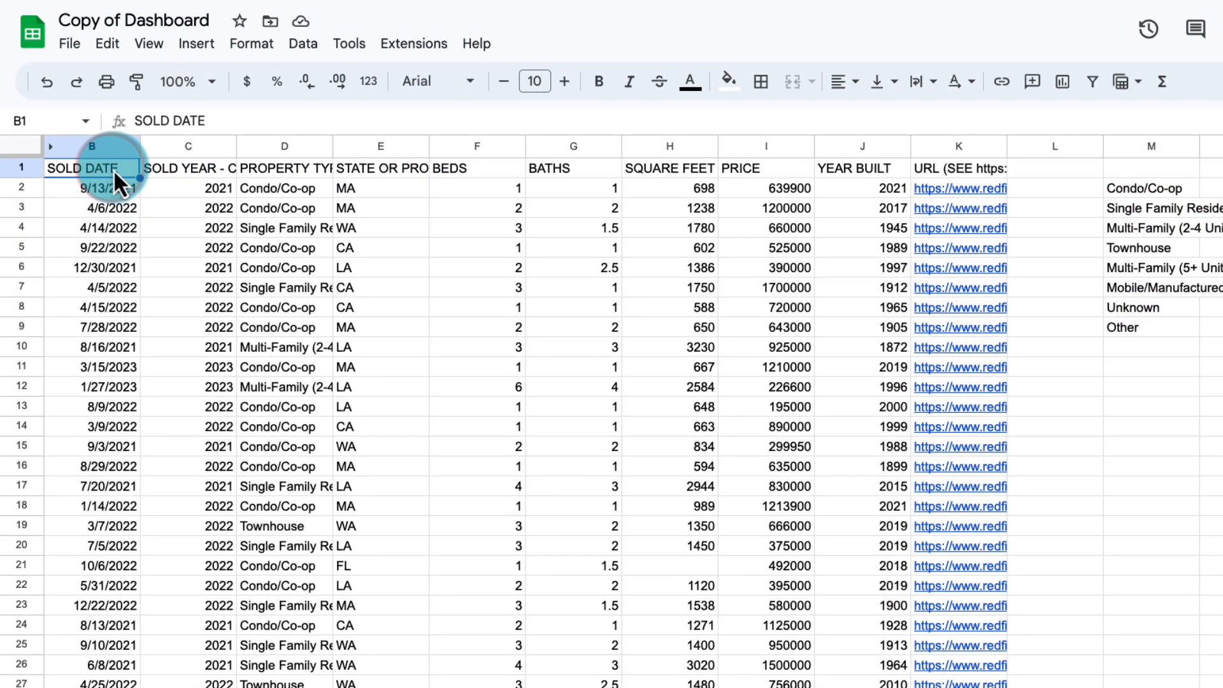
pyautogui.hotkey('ctrl', 'a')
pyautogui.click(302, 43)
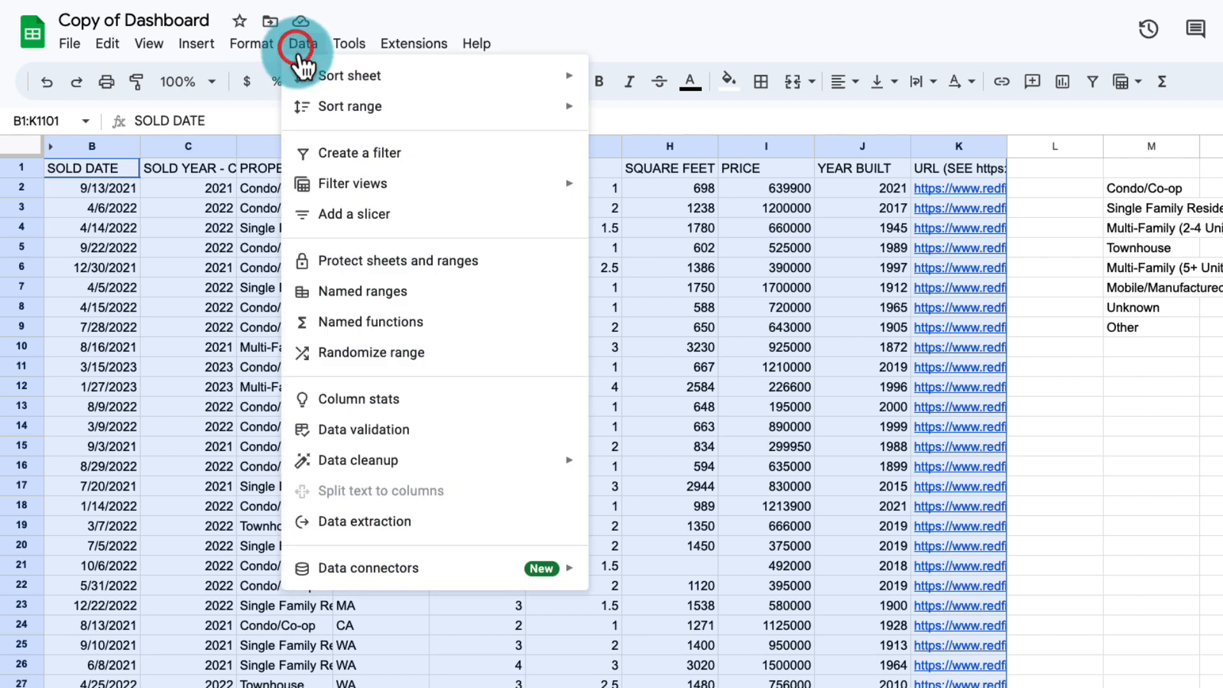
pyautogui.click(336, 152)
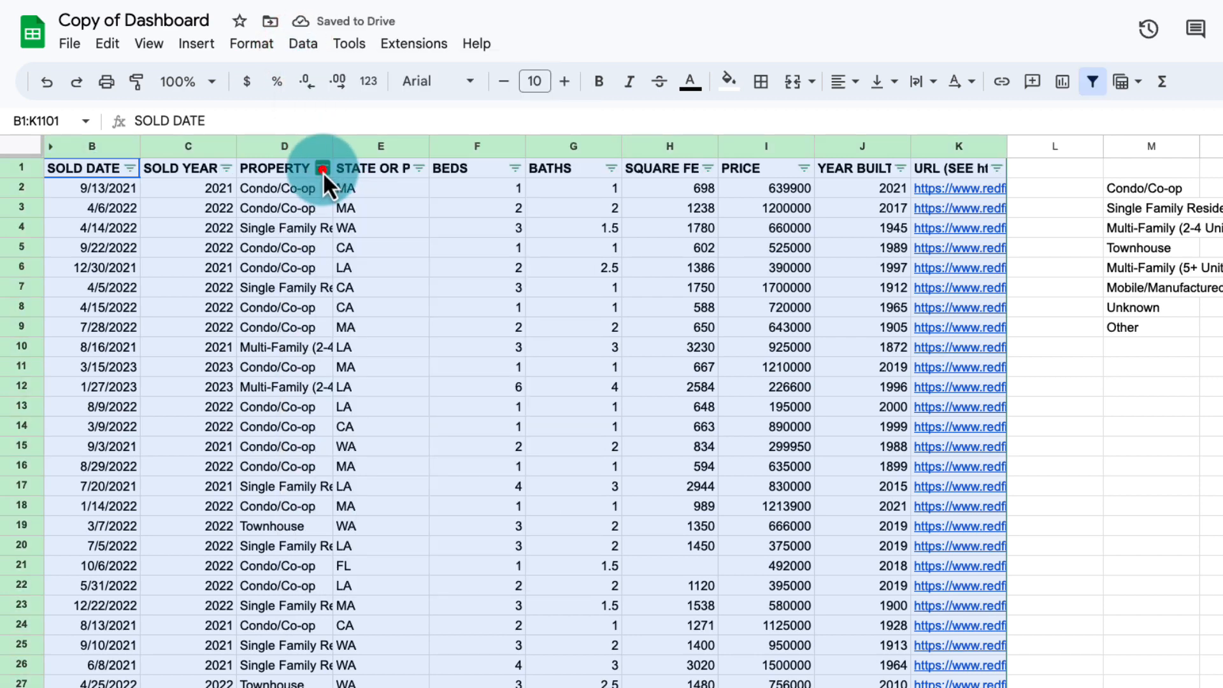
# Step: Filter the PROPERTY TYPE column to show only rows with the value Unknown
pyautogui.click(322, 169)
pyautogui.click(136, 405)
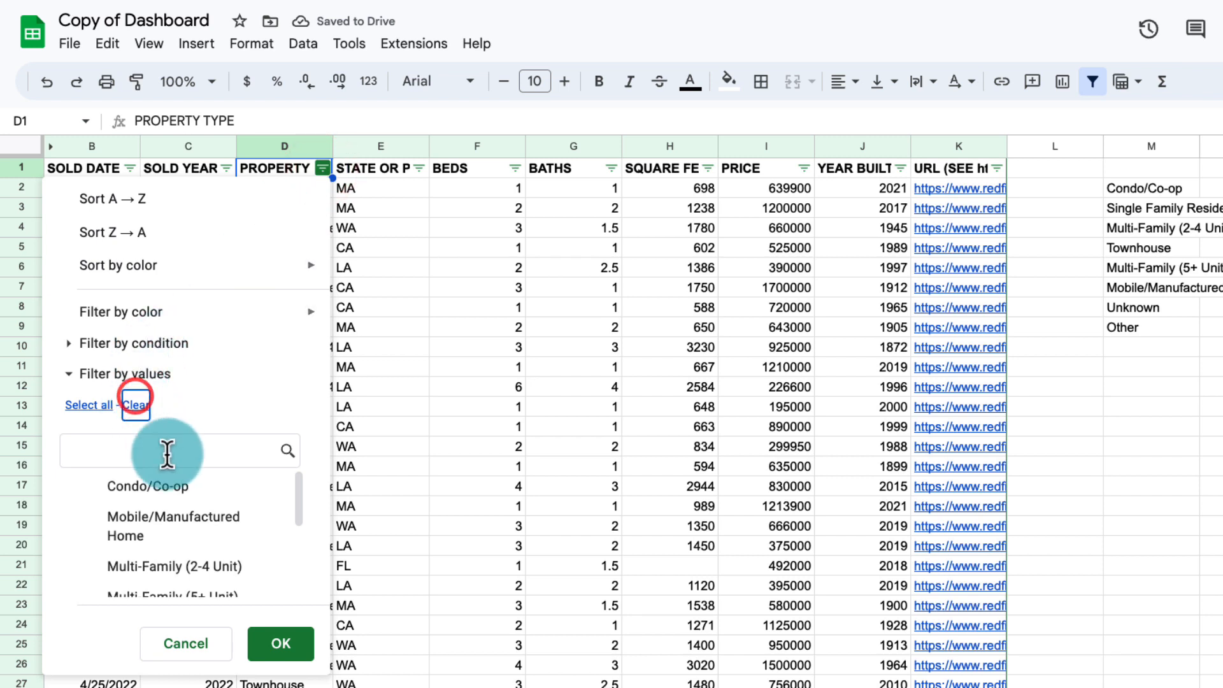
pyautogui.scroll(-3, 173, 488)
pyautogui.click(135, 580)
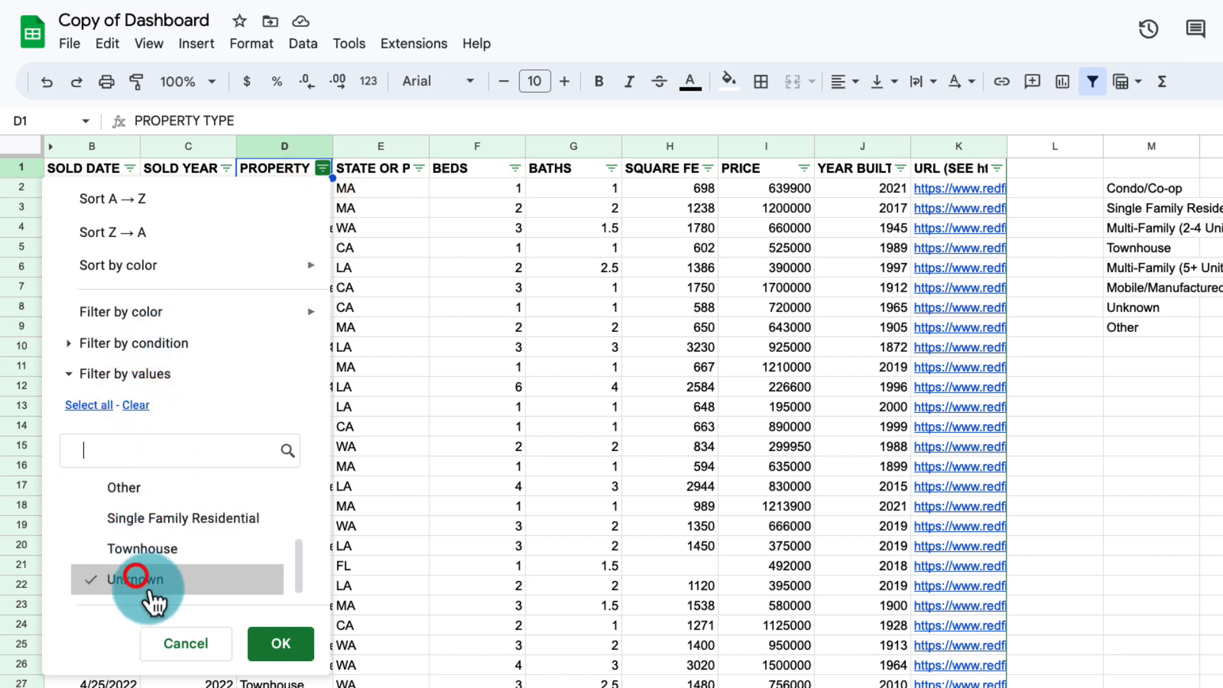
pyautogui.click(274, 644)
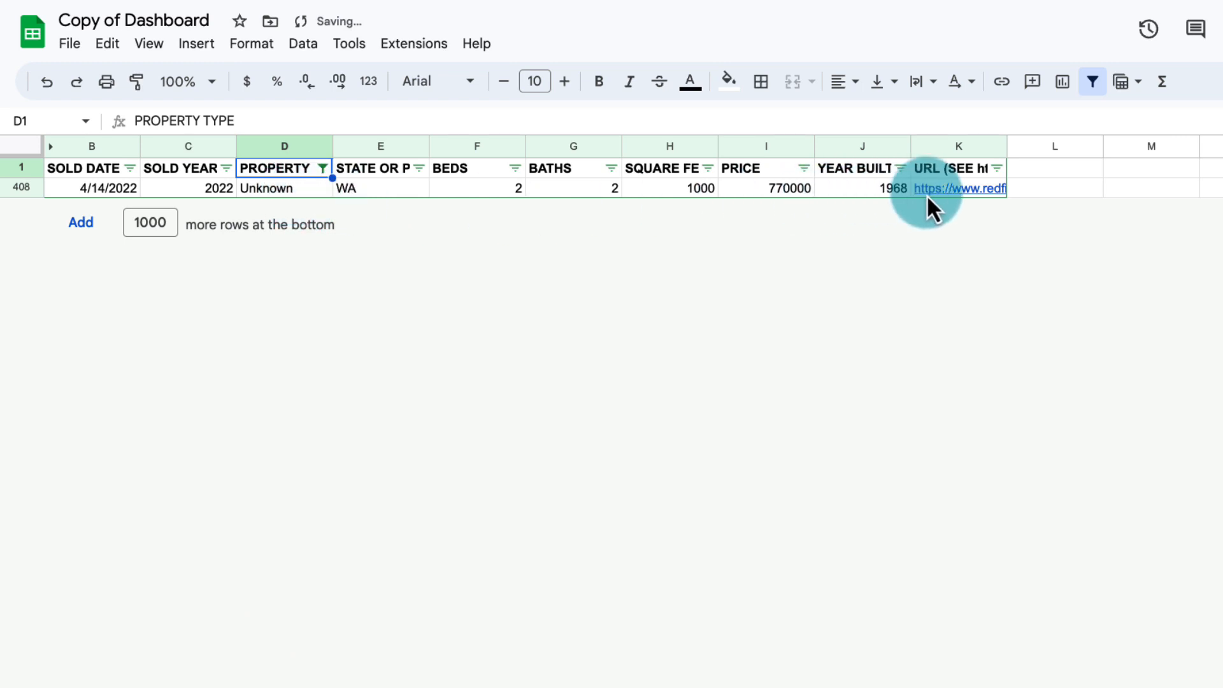
# Step: Open the Redfin listing linked in the filtered row and search the page for "style" to check its property type
pyautogui.moveTo(939, 190)
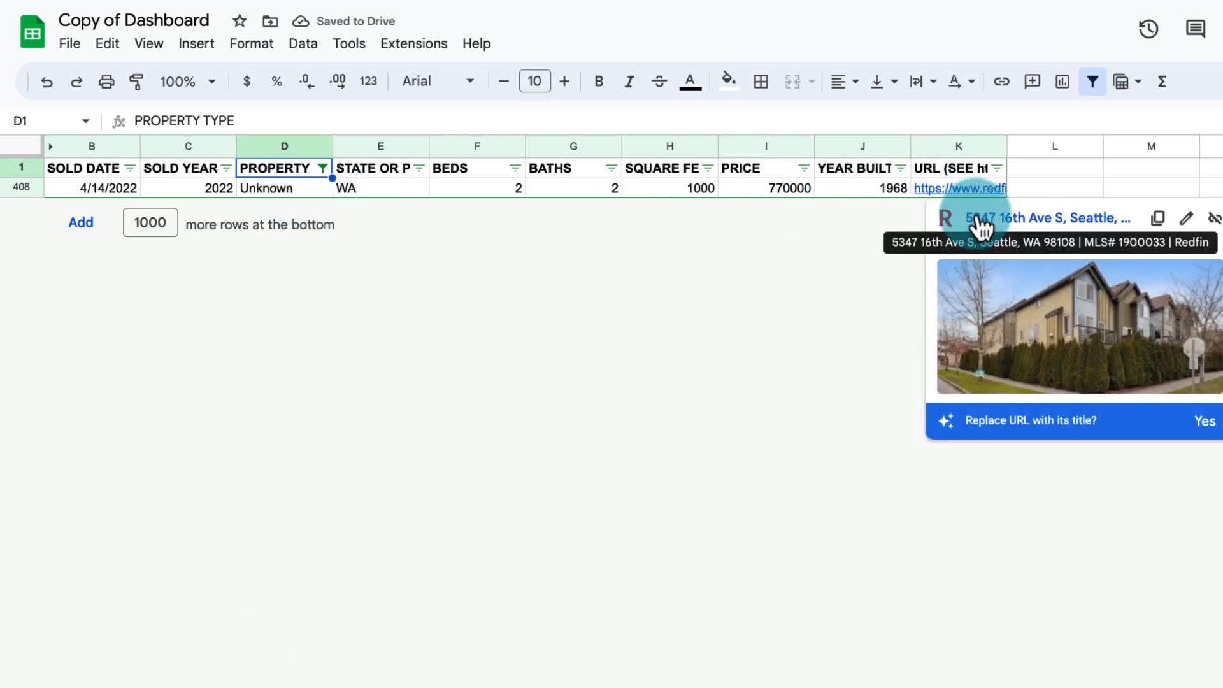
pyautogui.click(976, 216)
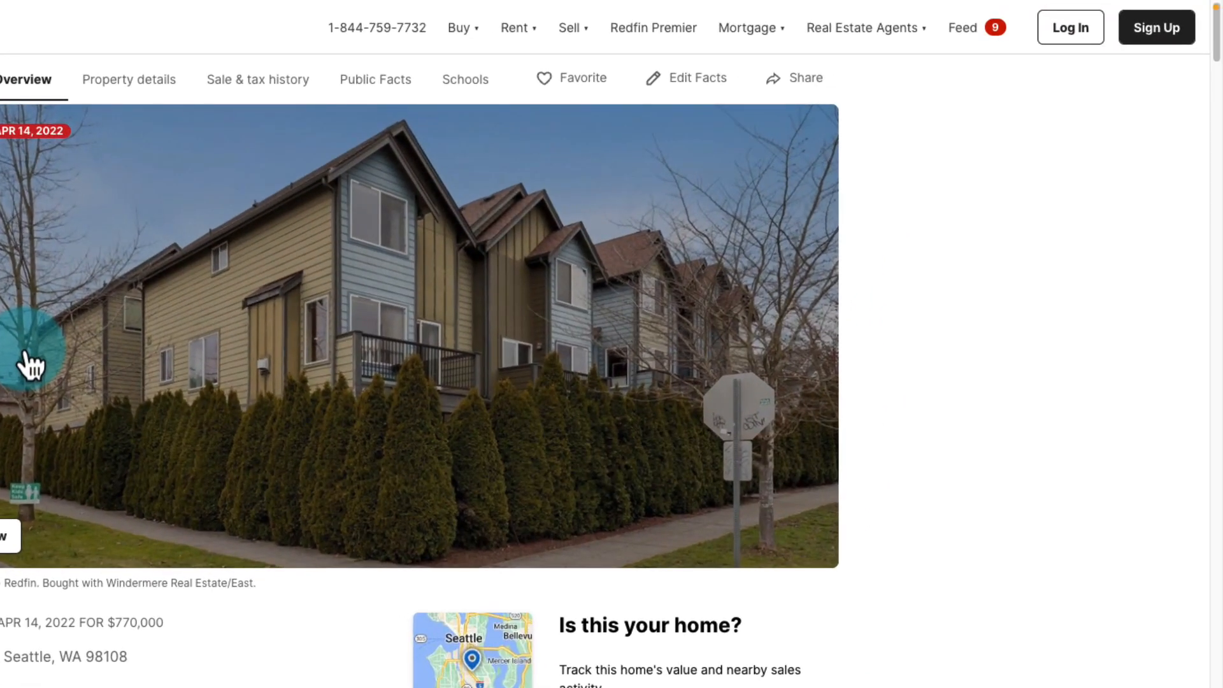
pyautogui.hotkey('ctrl', 'f')
pyautogui.write('sty')
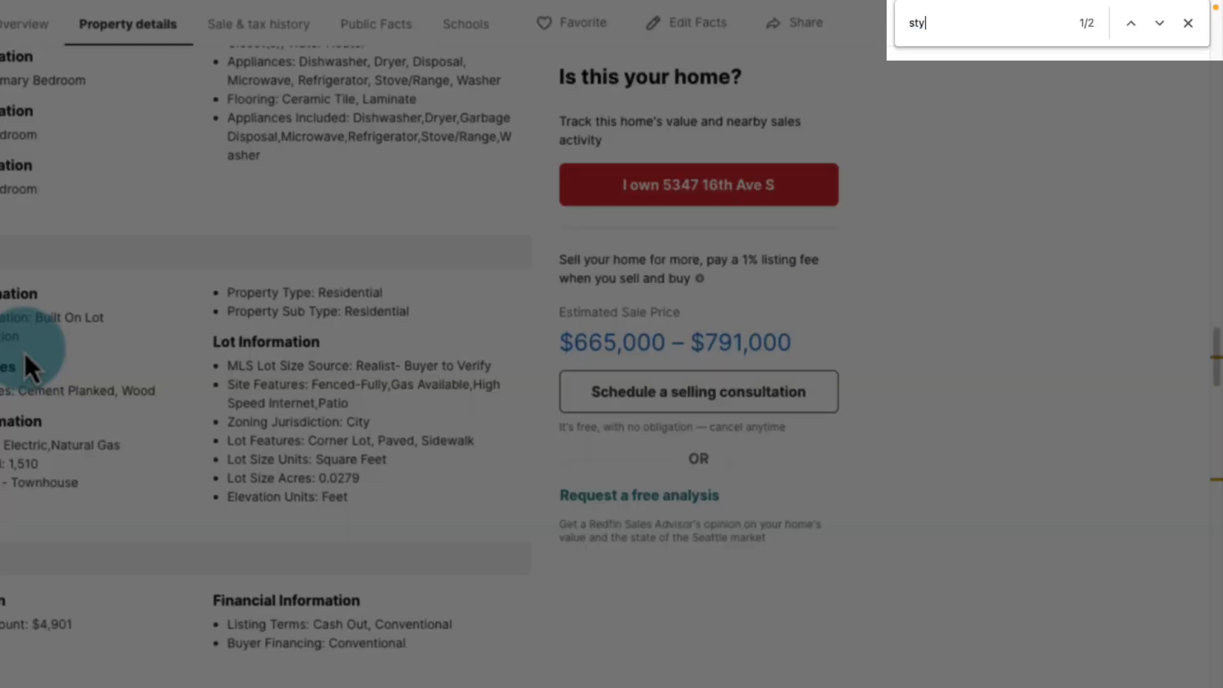
pyautogui.write('le')
pyautogui.press('Return')
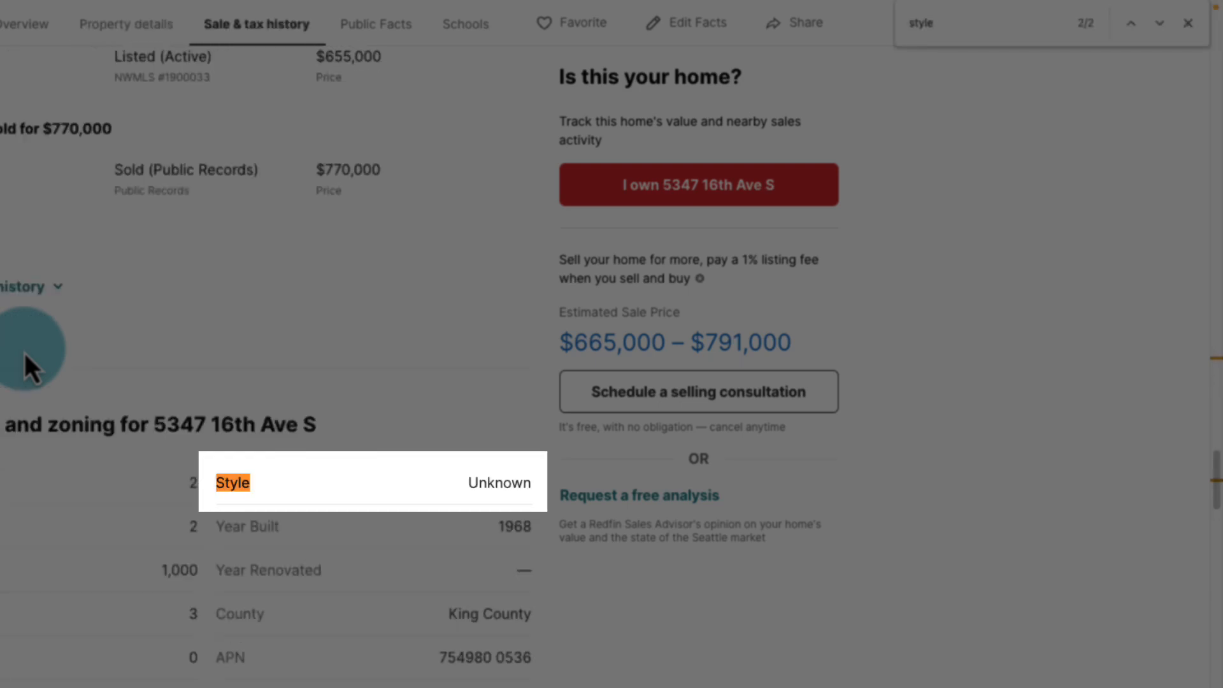
pyautogui.doubleClick(503, 482)
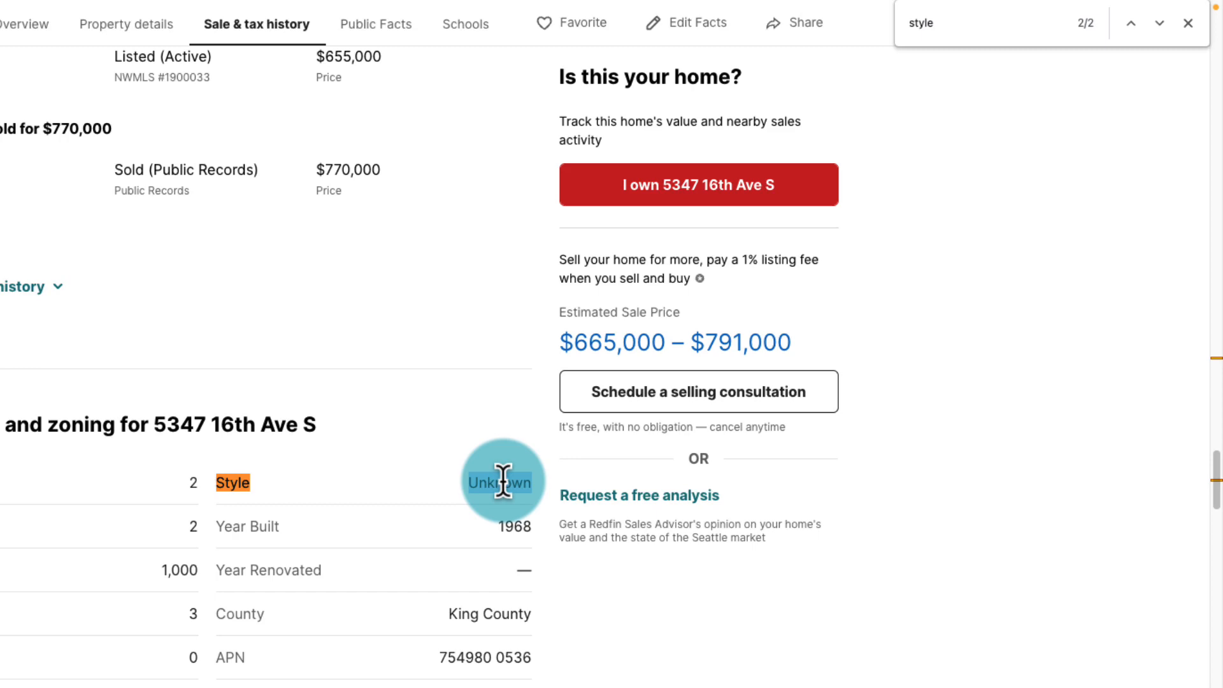
# Step: Examine the listing's overview and main photo for the building type, and return to the Google Sheets tab
pyautogui.scroll(15, 503, 483)
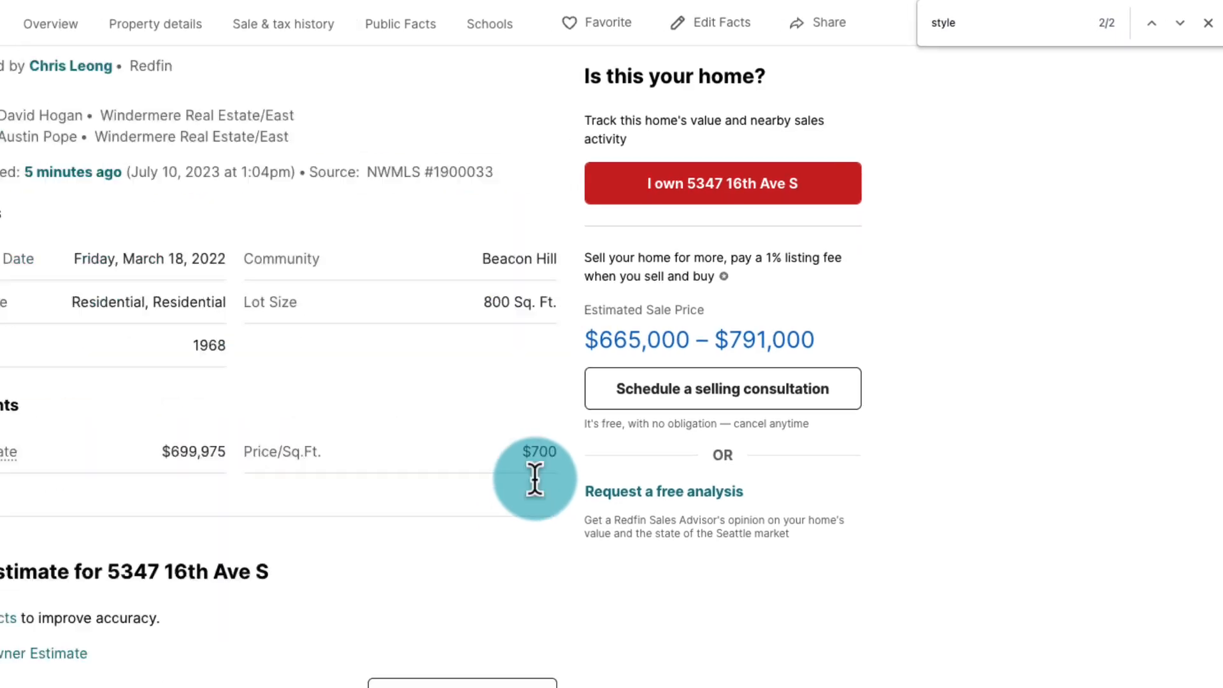
pyautogui.scroll(10, 535, 481)
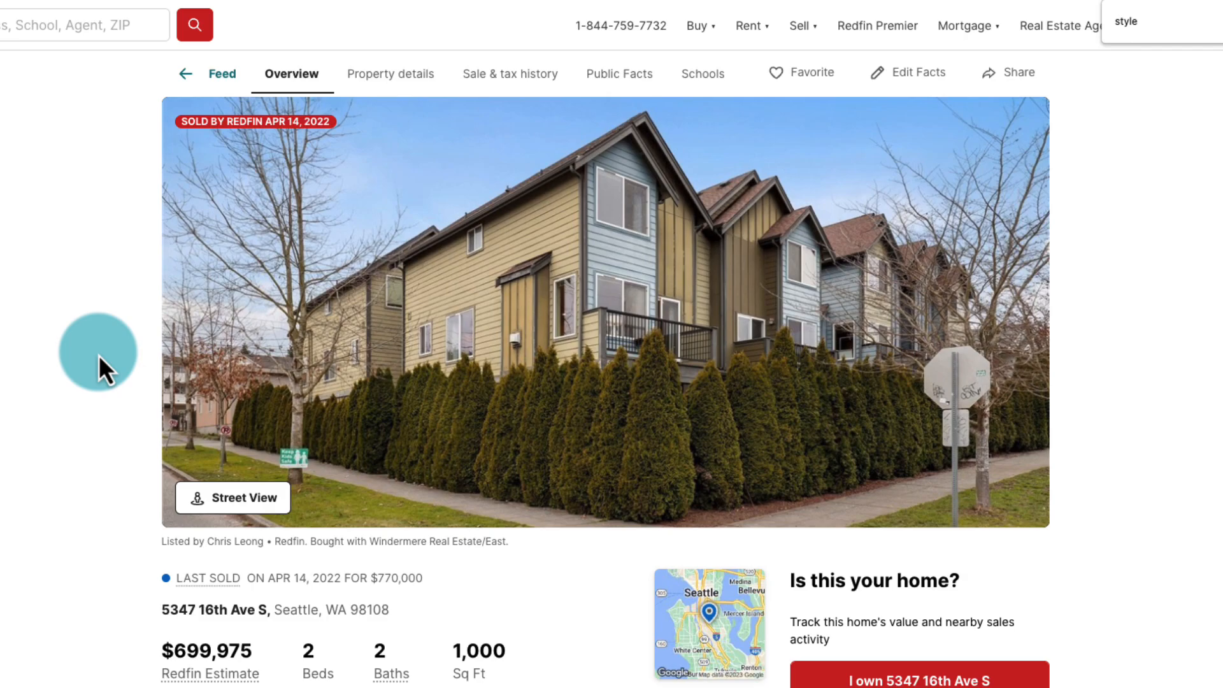
pyautogui.hotkey('ctrl', 'shift', 'Tab')
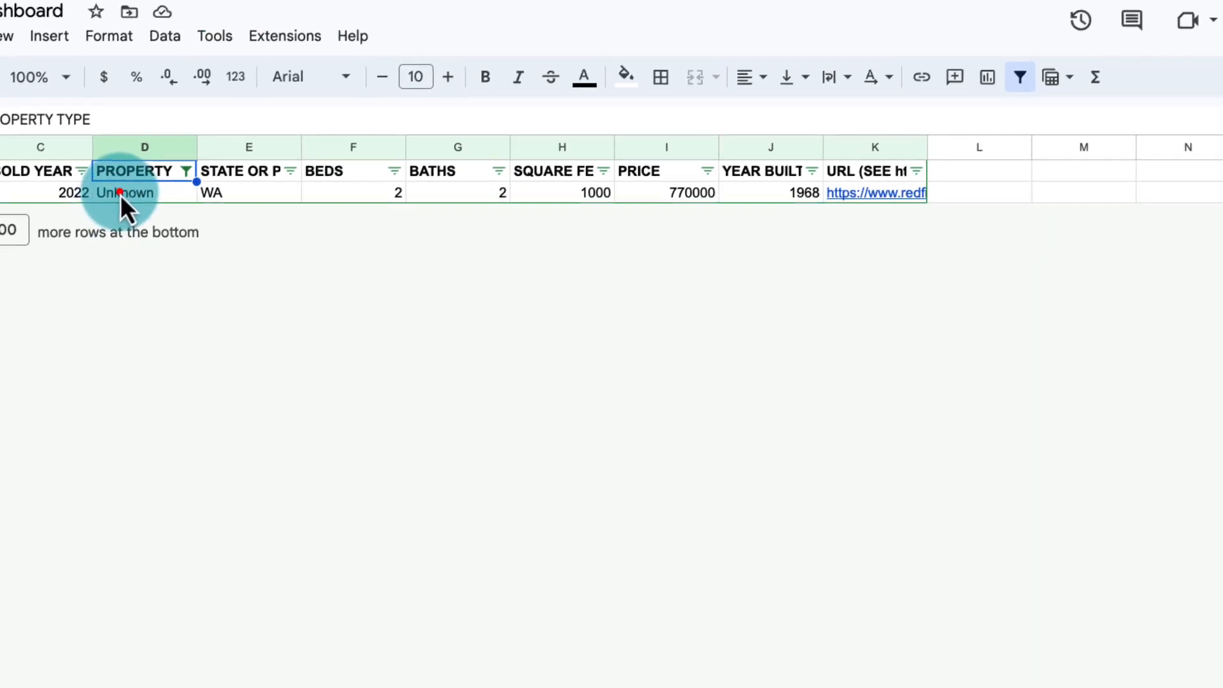
# Step: Change the filtered row's property type to Townhouse and show all values again in the PROPERTY TYPE filter
pyautogui.click(101, 204)
pyautogui.write('Townhouse')
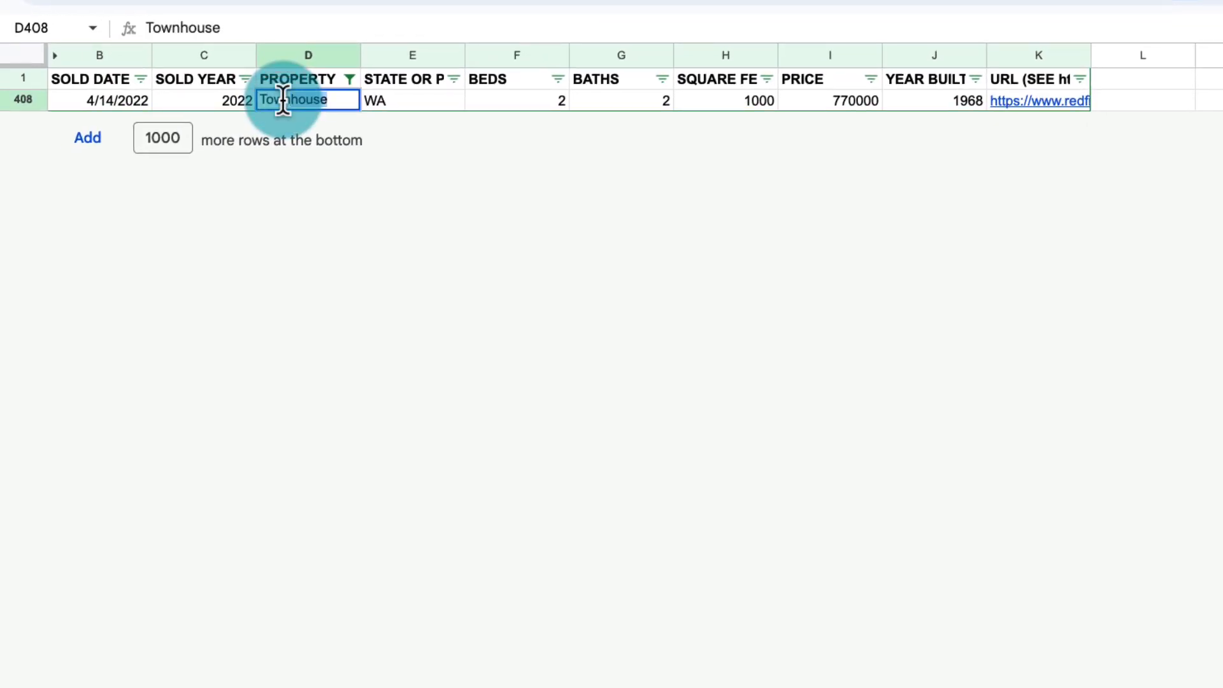
pyautogui.press('Tab')
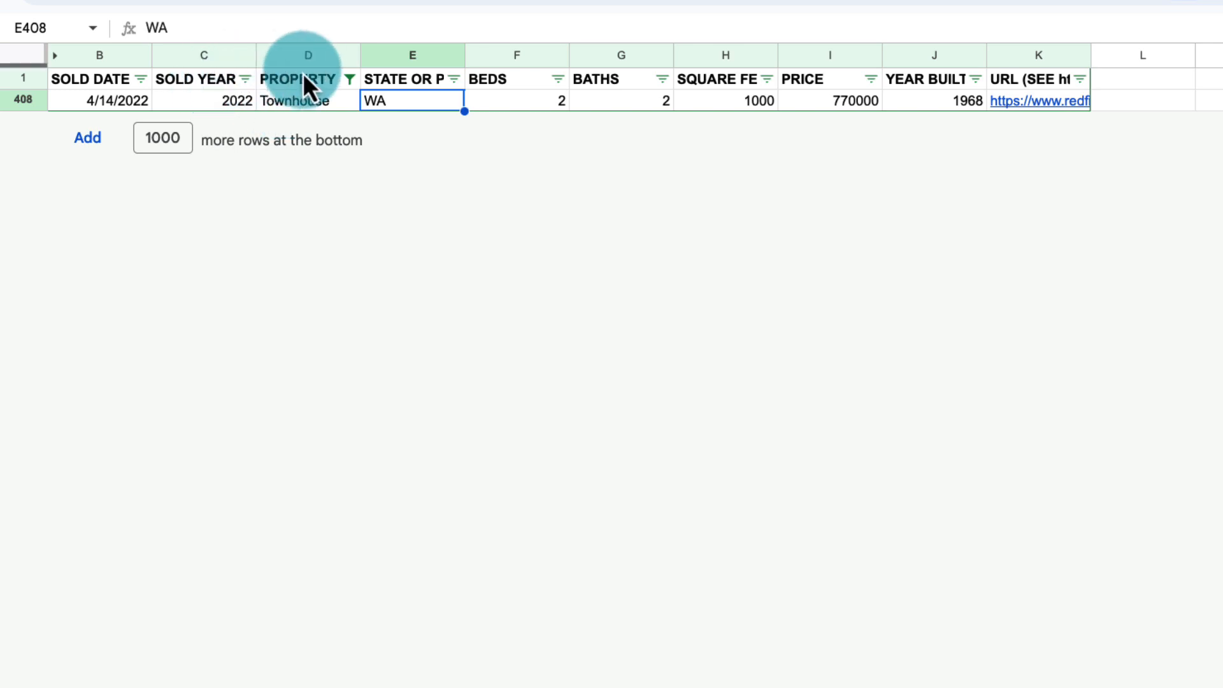
pyautogui.click(346, 79)
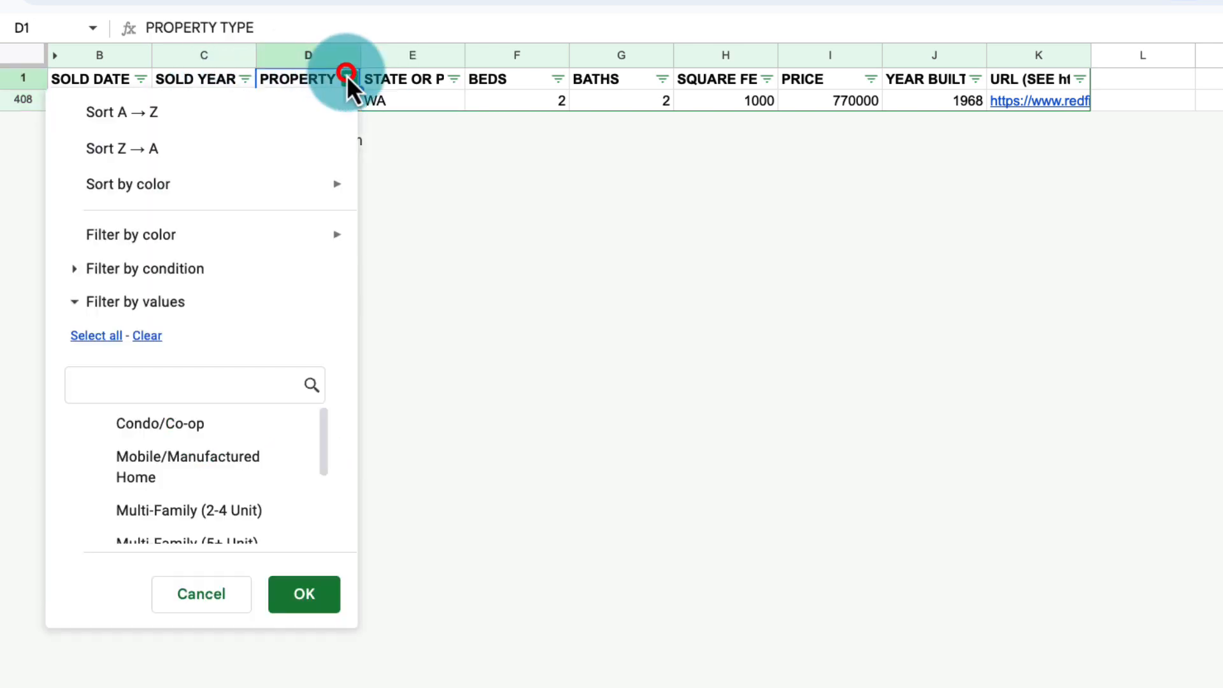
pyautogui.click(111, 335)
pyautogui.click(295, 592)
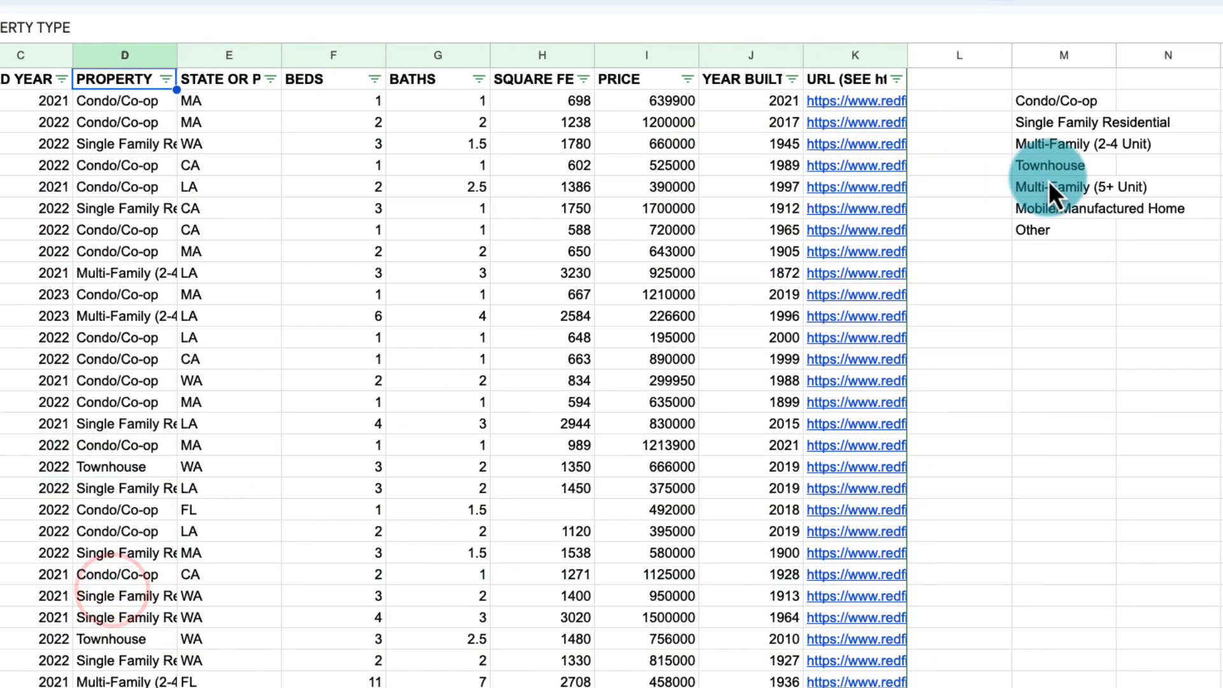
# Step: Review the unique property types listed in column M and delete the formula in M2 that produces them
pyautogui.moveTo(1040, 101); pyautogui.dragTo(1038, 231)
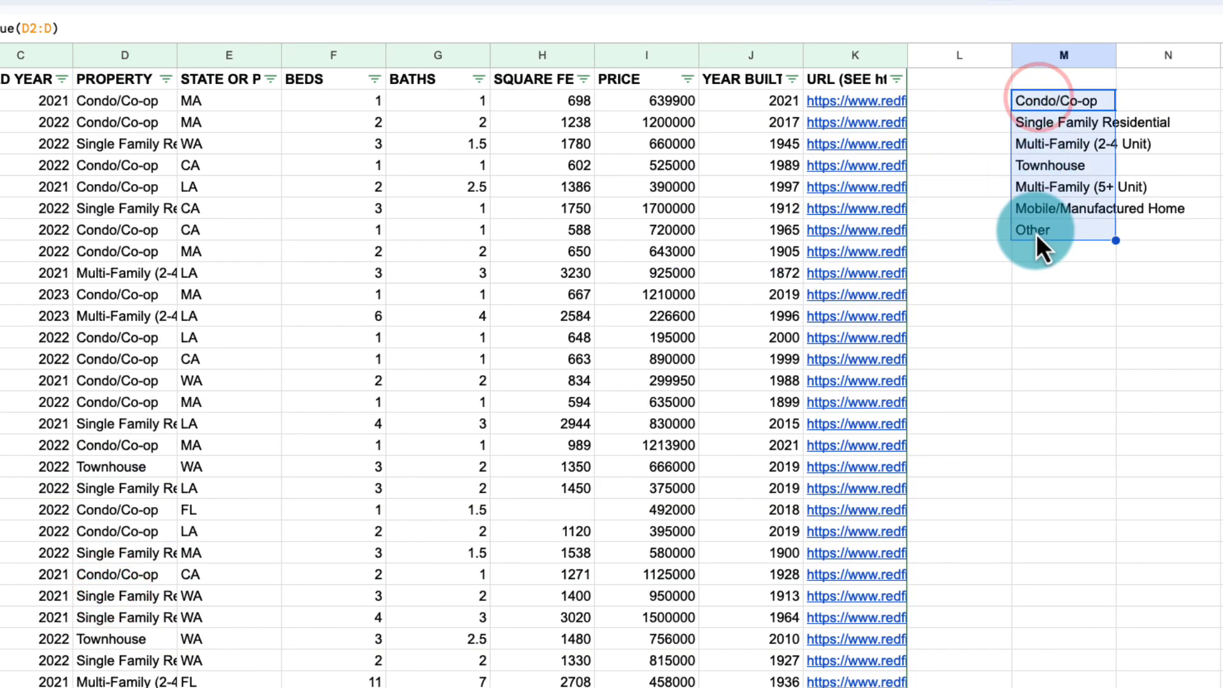
pyautogui.click(1037, 102)
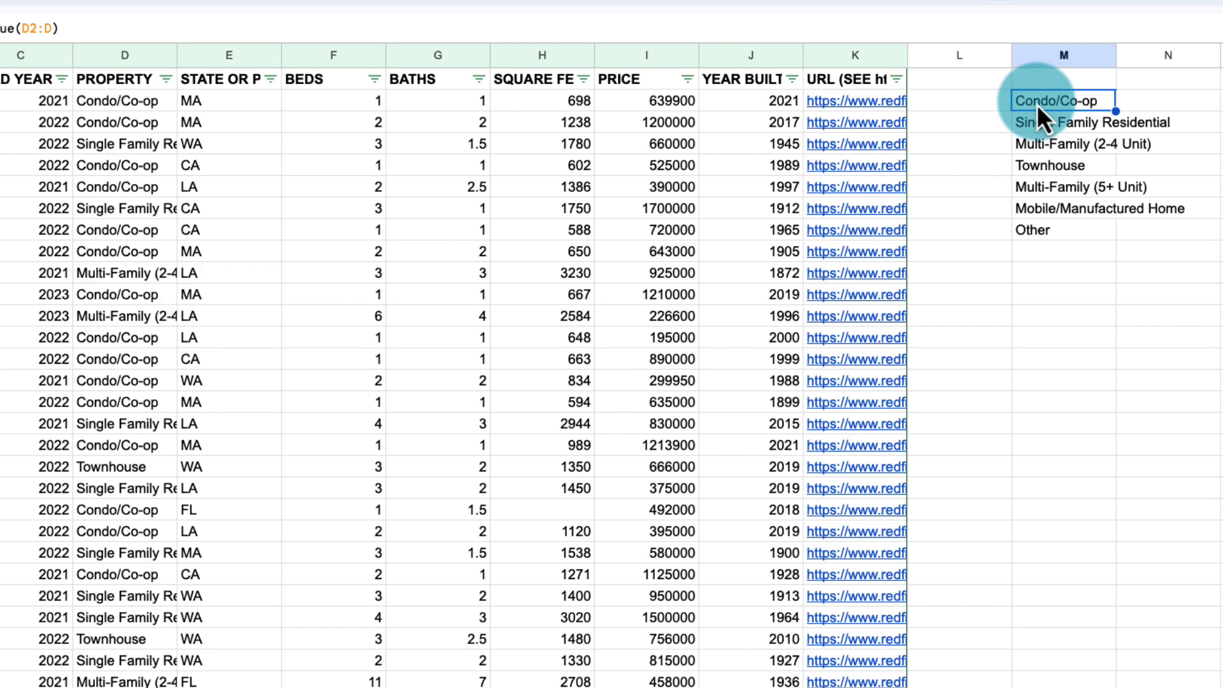
pyautogui.press('Delete')
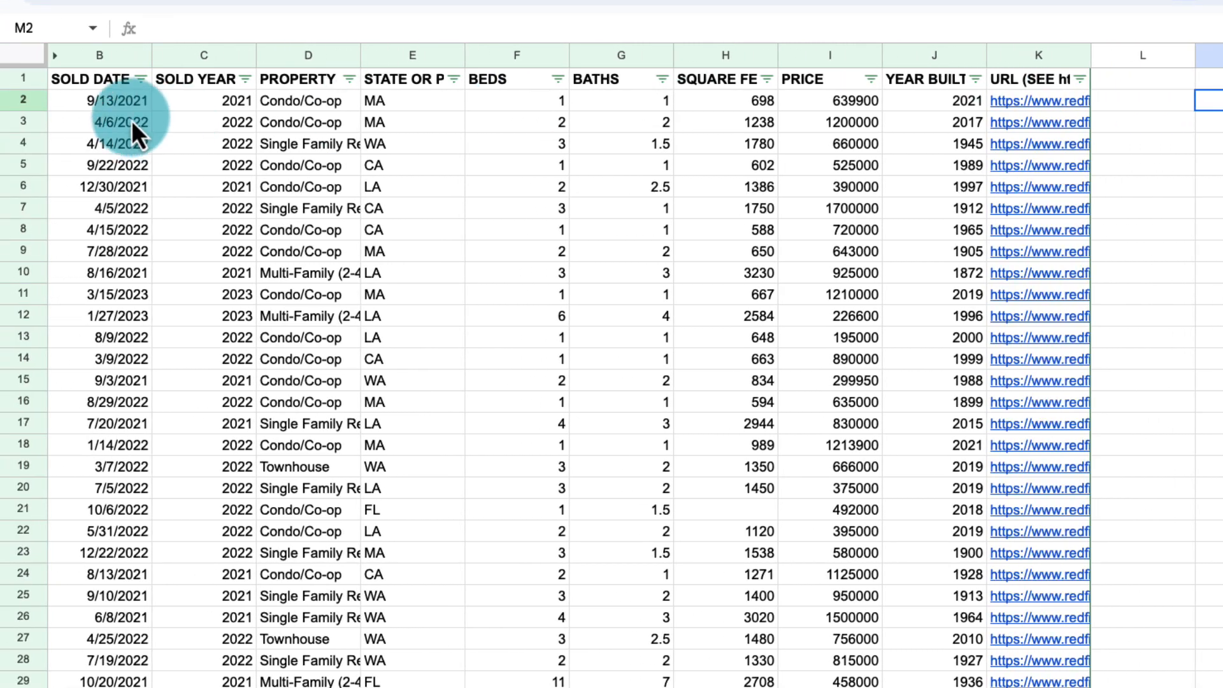
pyautogui.click(113, 80)
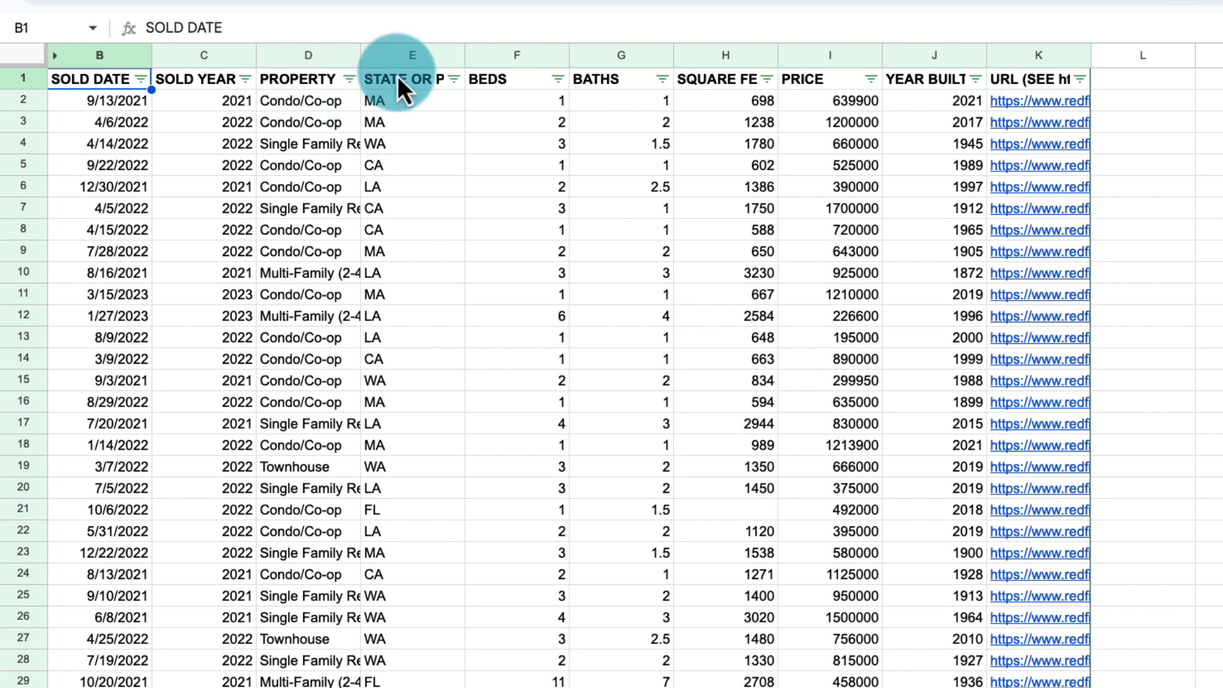
# Step: List the unique values of the STATE OR PROVINCE column in M2 with =unique(E2:E)
pyautogui.click(405, 56)
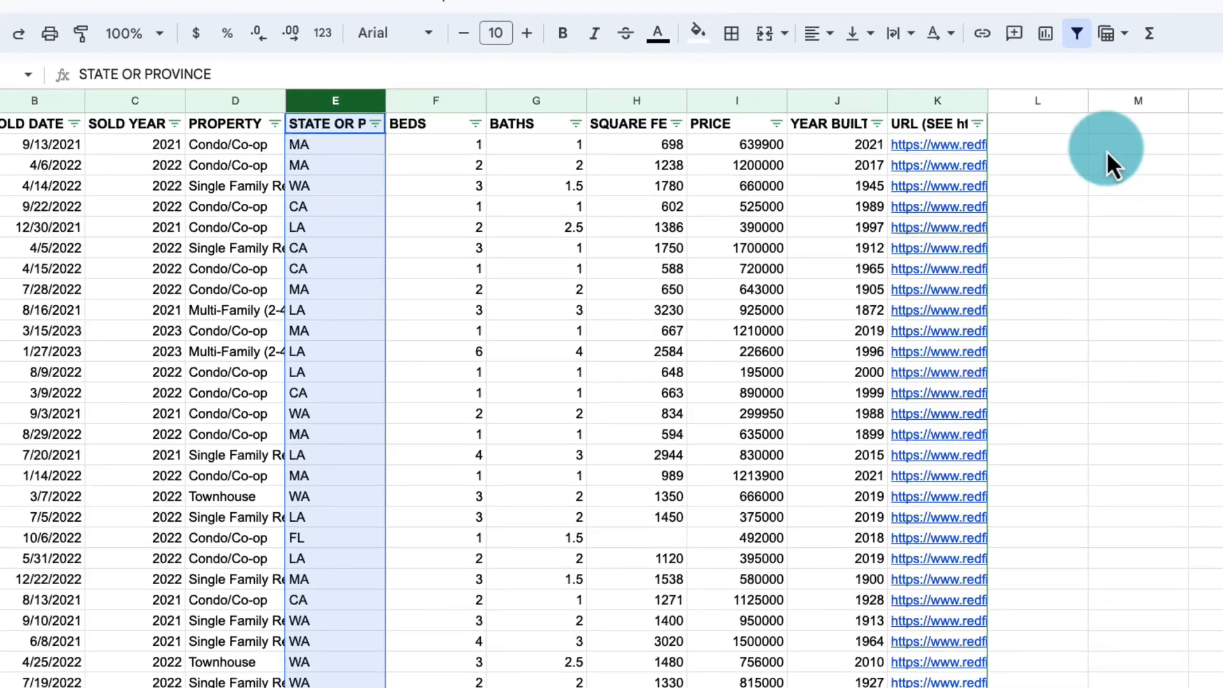
pyautogui.click(1216, 102)
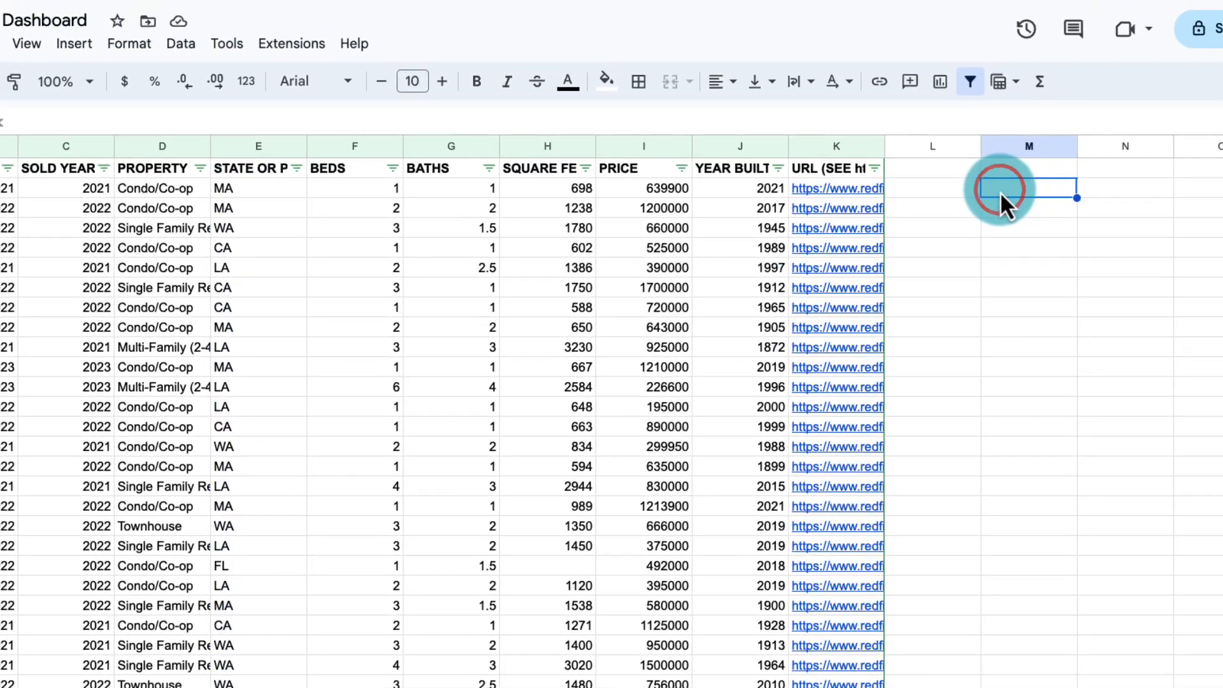
pyautogui.write('=unique(')
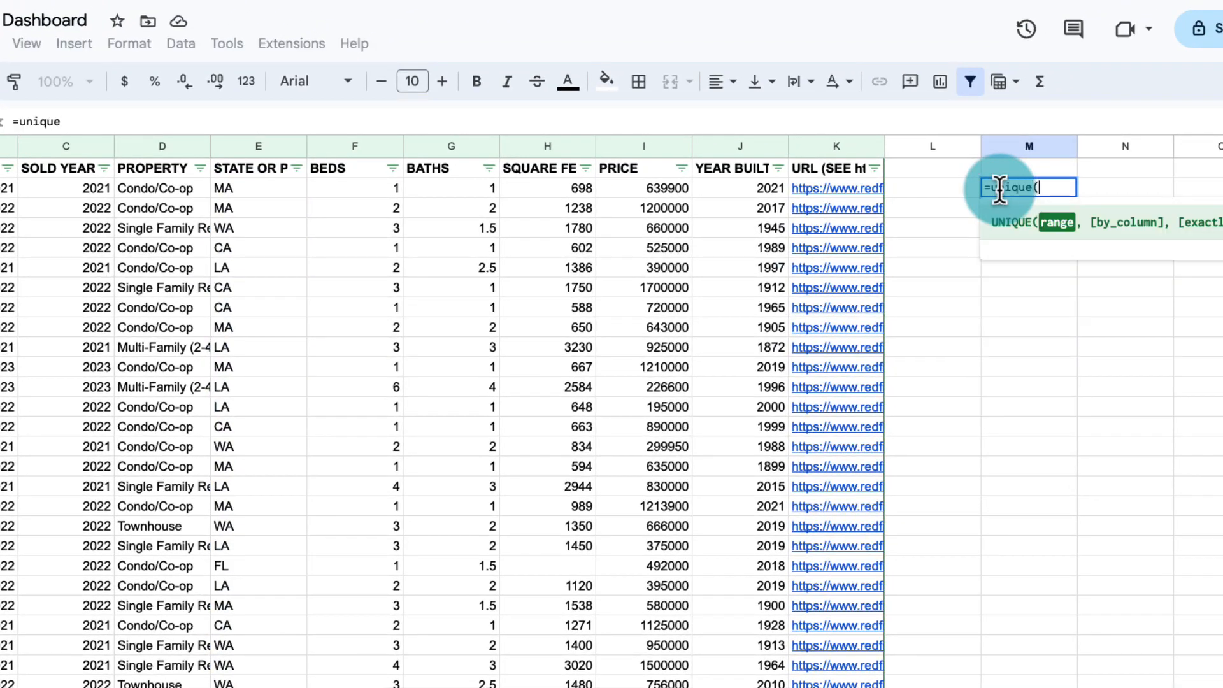
pyautogui.click(244, 184)
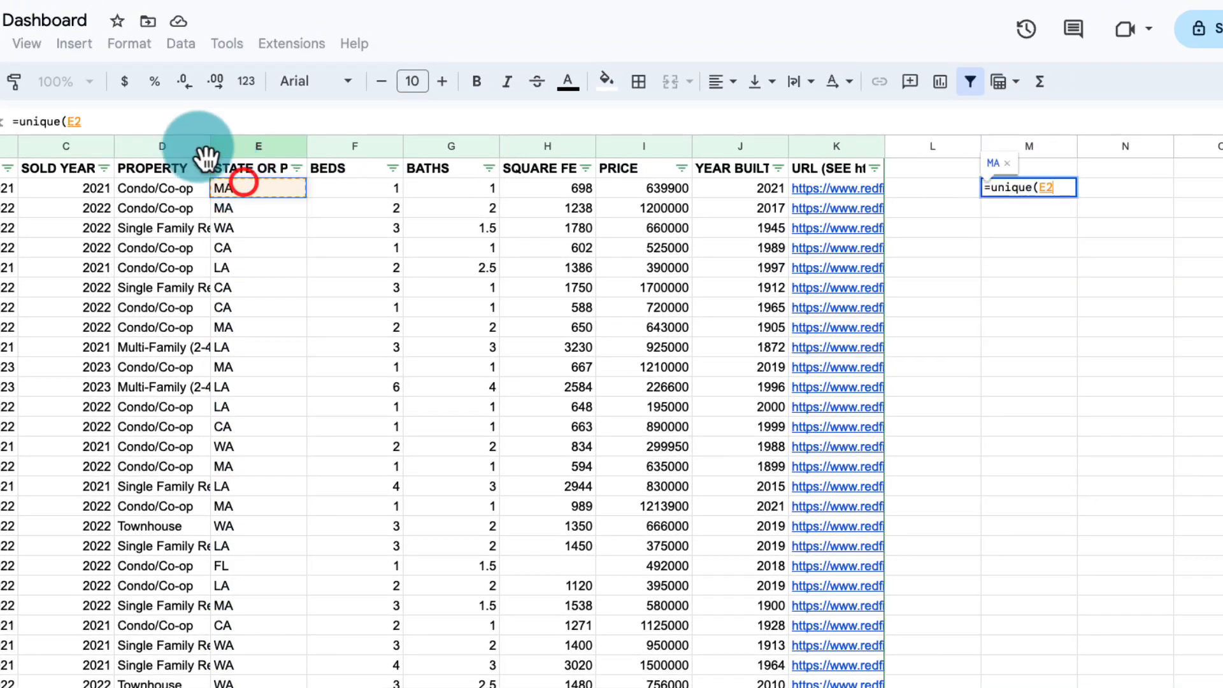
pyautogui.click(188, 122)
pyautogui.write(':E)')
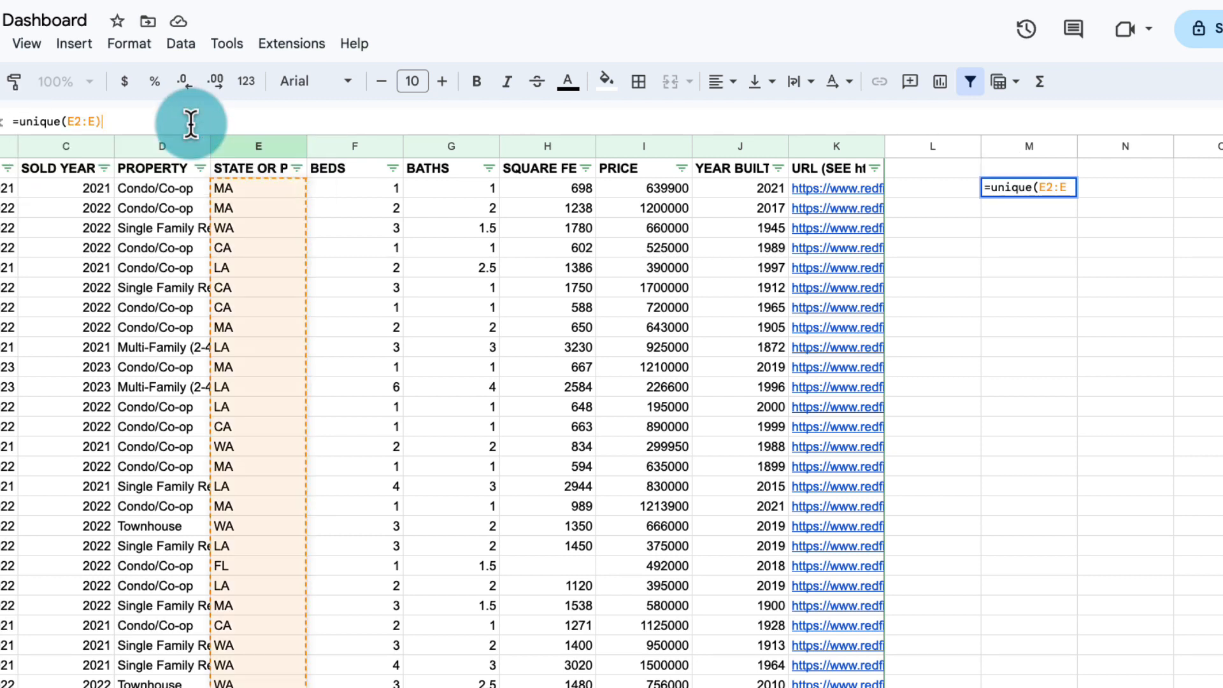
pyautogui.press('Return')
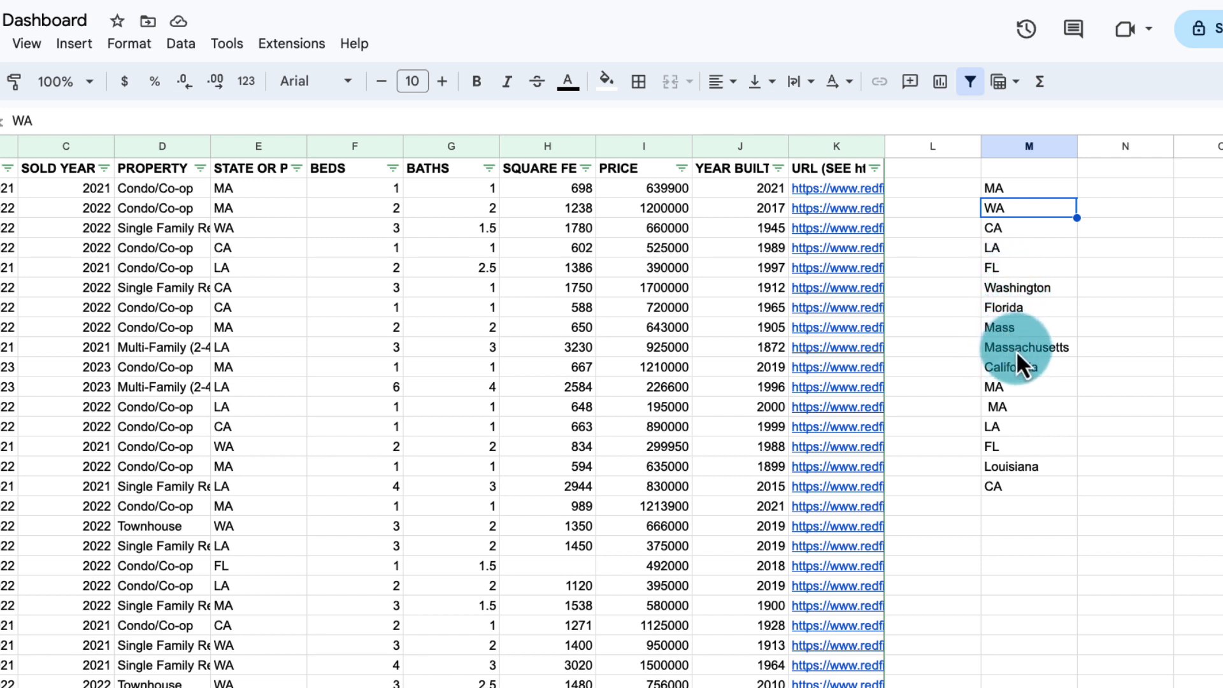
# Step: Wrap the M2 formula in SORT so it reads =sort(unique(E2:E))
pyautogui.click(1008, 186)
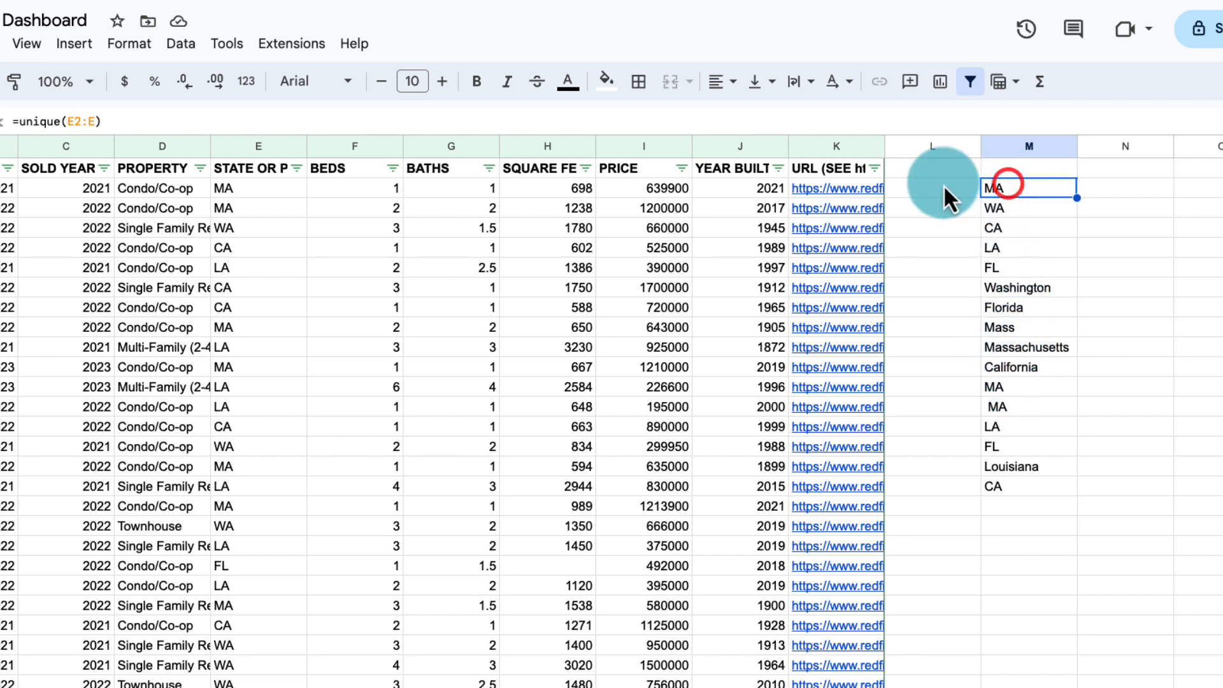
pyautogui.click(16, 121)
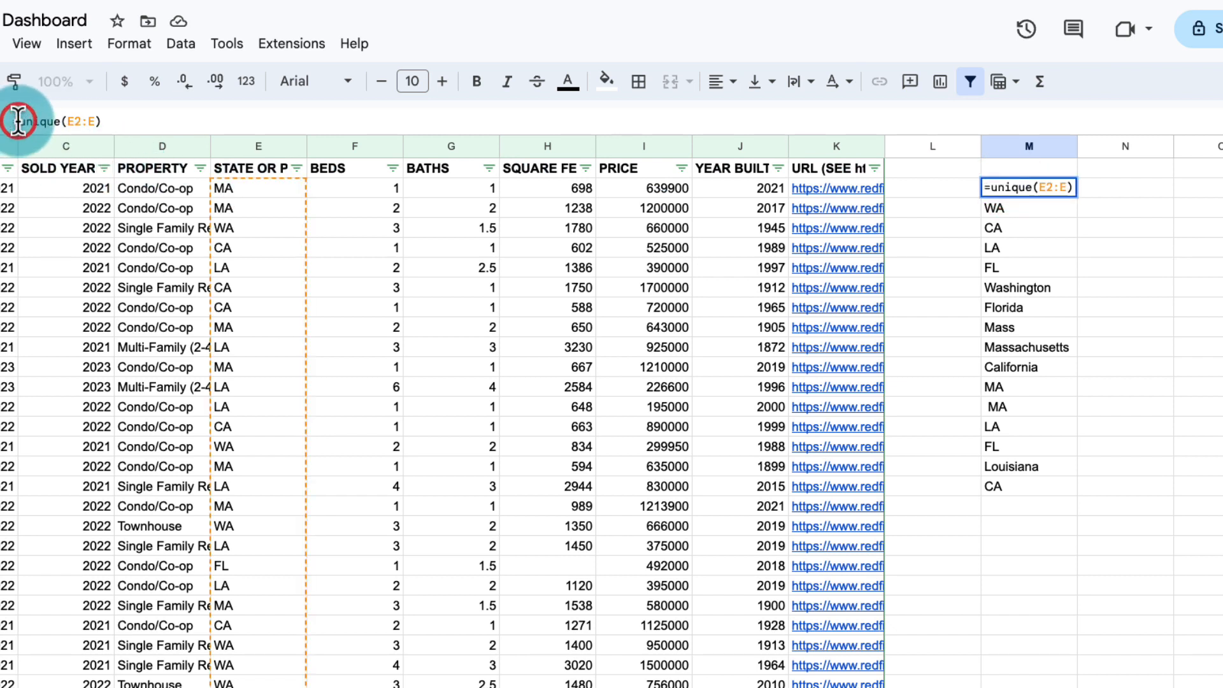
pyautogui.write('sort(')
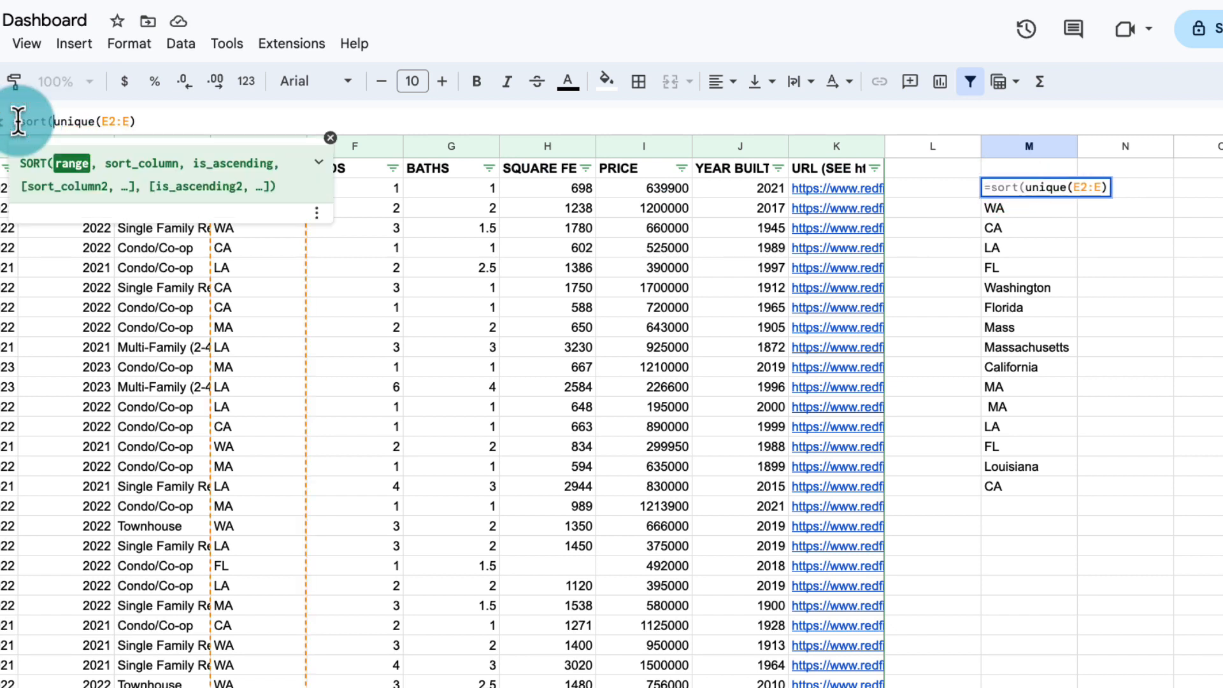
pyautogui.click(137, 121)
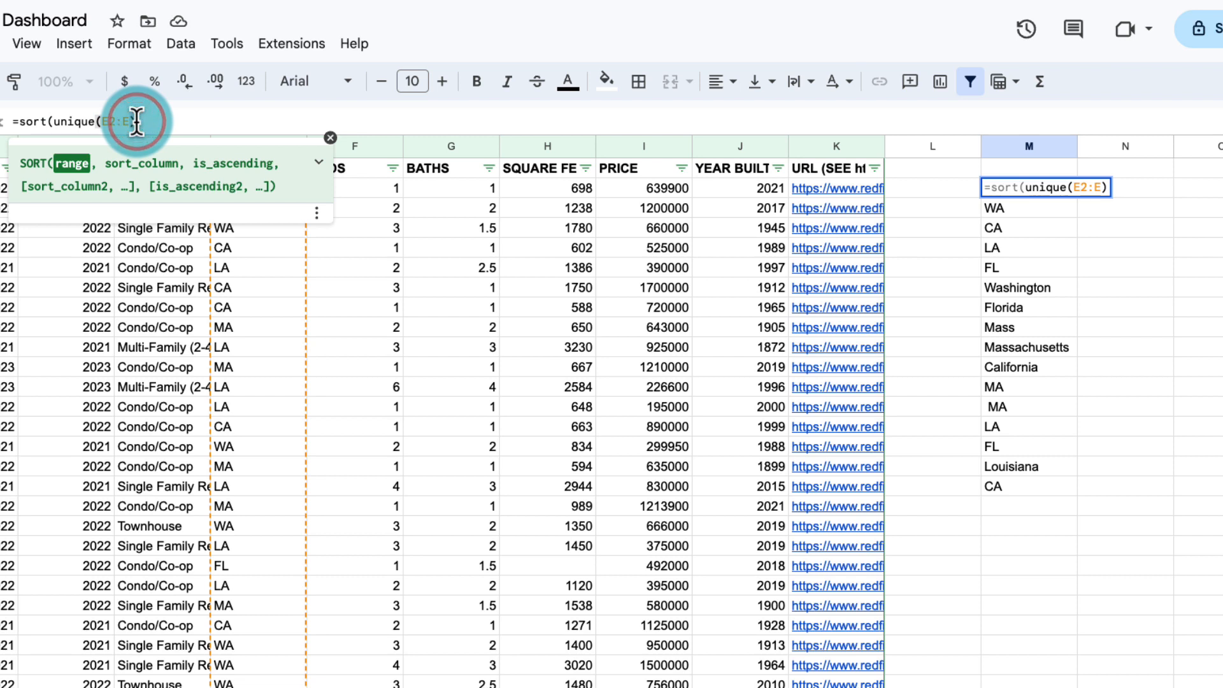
pyautogui.write(')')
pyautogui.press('Return')
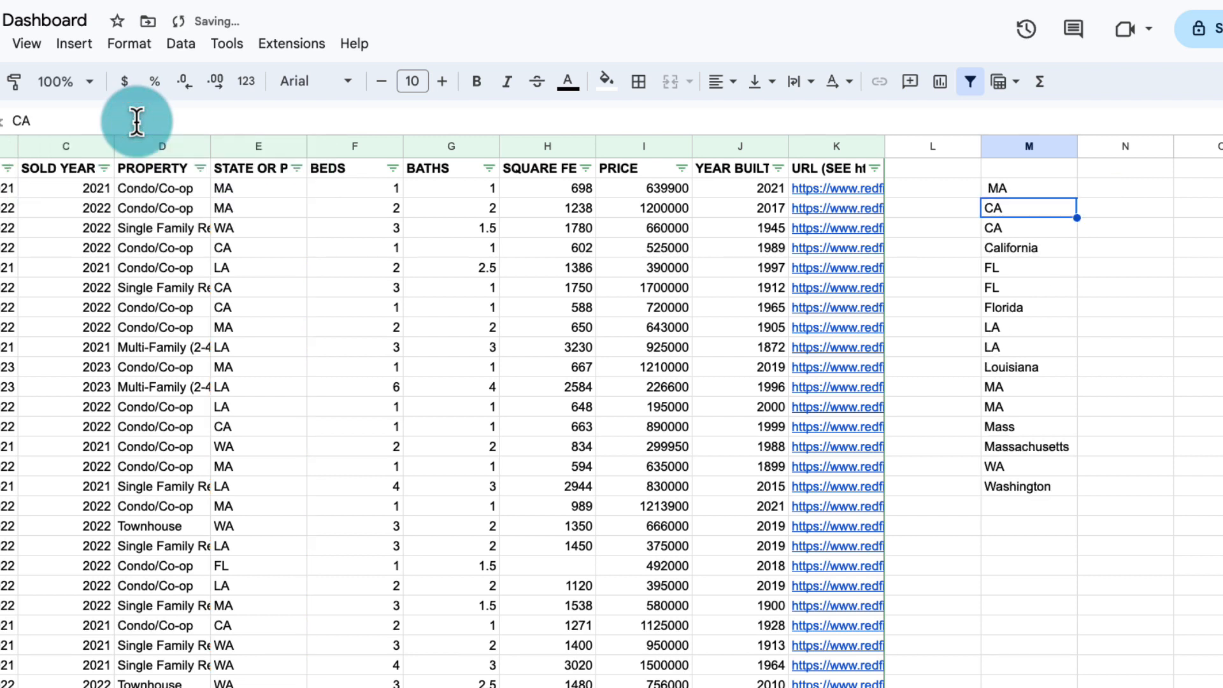
# Step: Enter =len(M2) in N2 and fill it down beside every listed state to count its characters
pyautogui.click(998, 194)
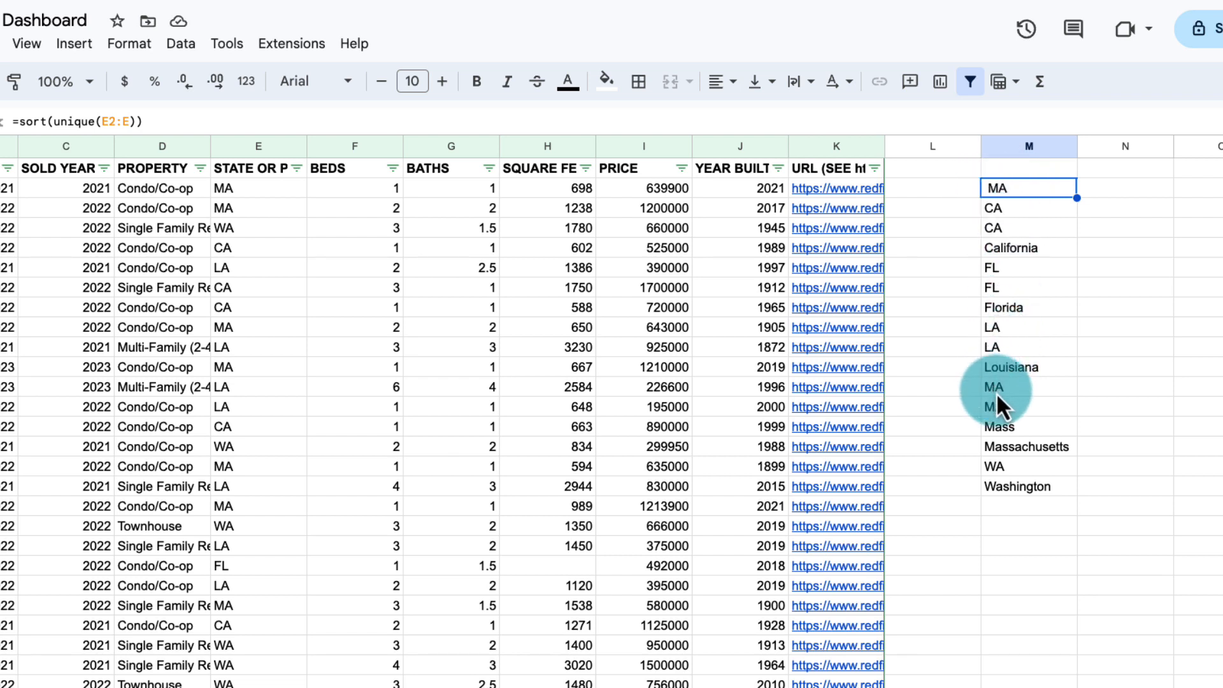
pyautogui.click(1120, 187)
pyautogui.write('=')
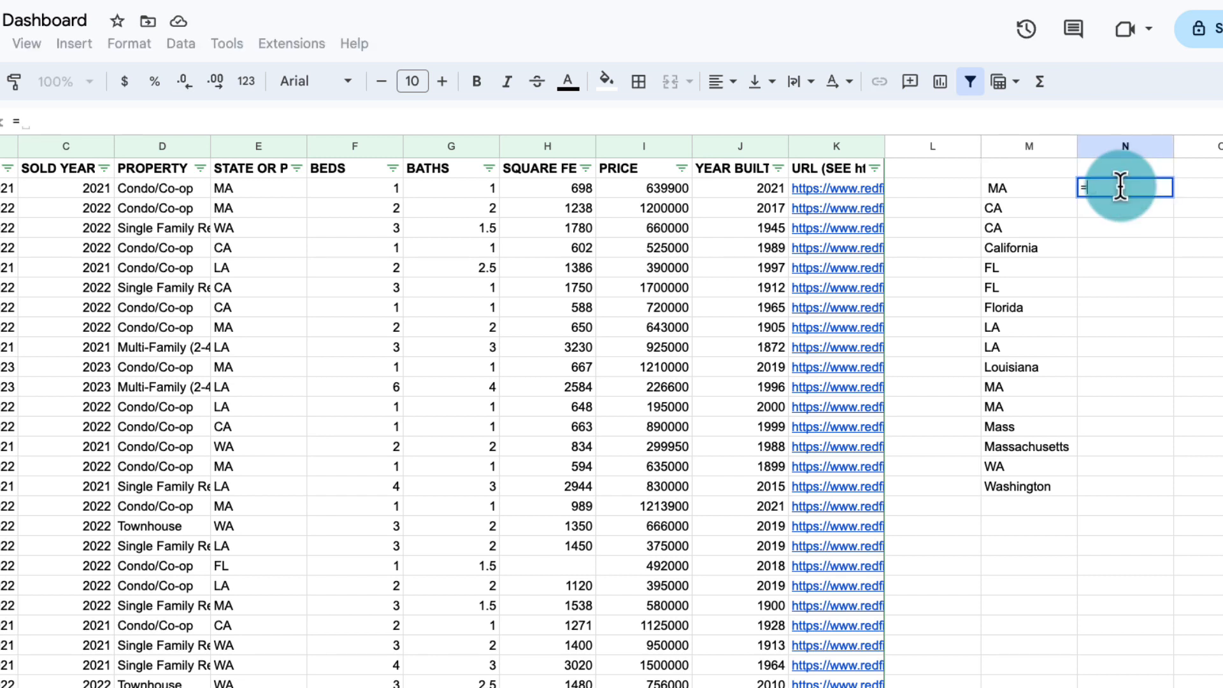
pyautogui.write('len(')
pyautogui.press('Left')
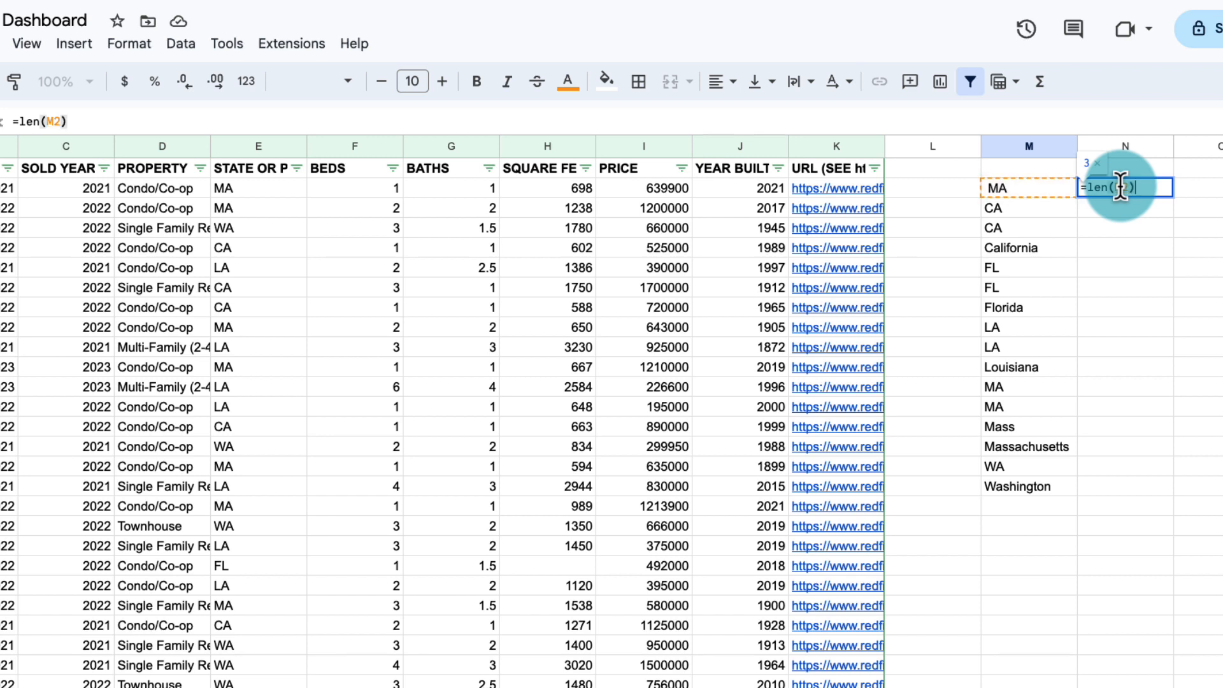
pyautogui.press('Return')
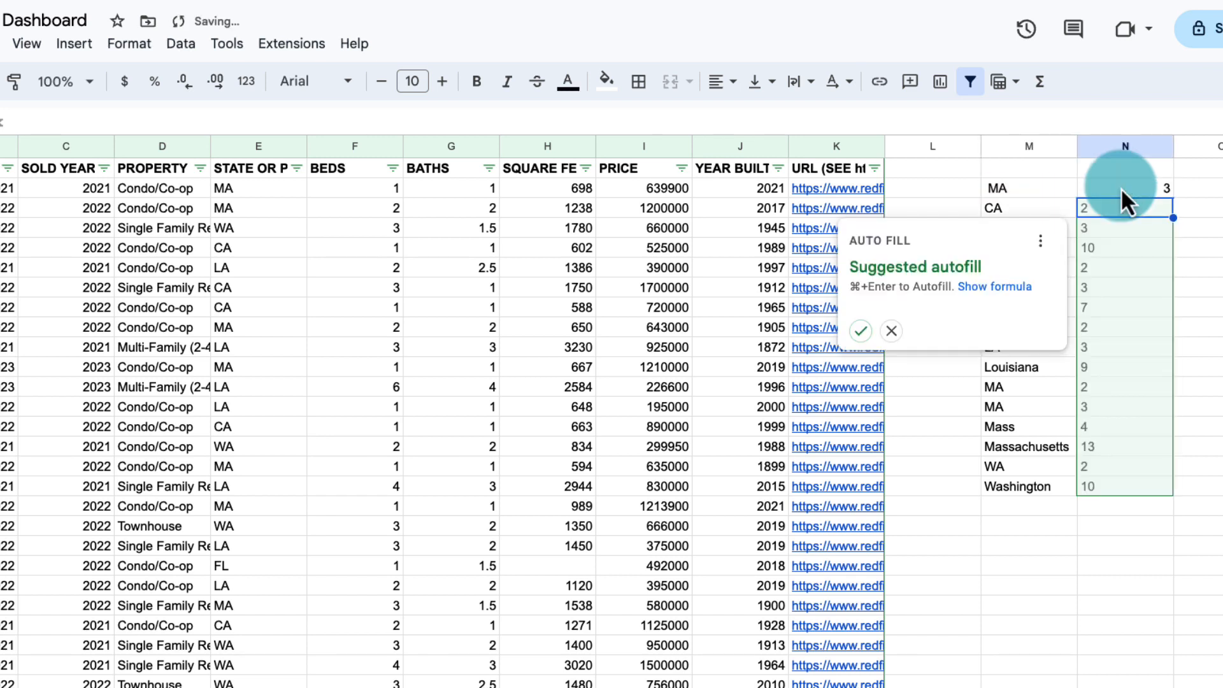
pyautogui.click(860, 331)
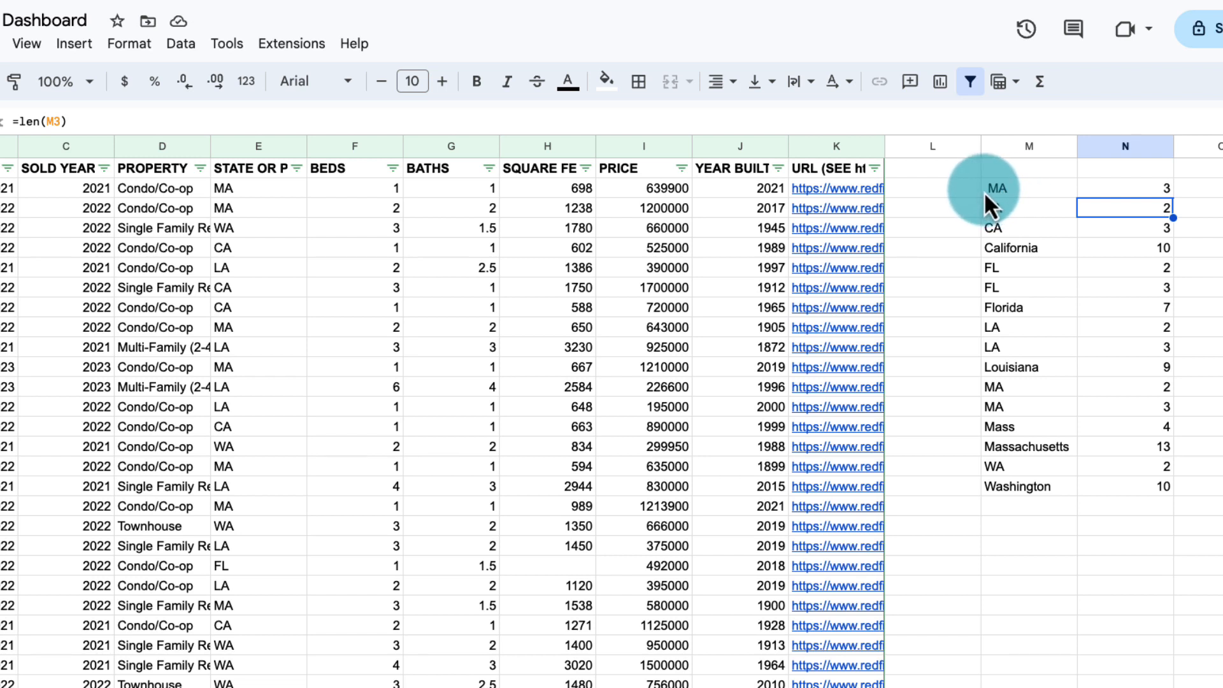
# Step: Compare the repeated MA entries in the list and trim whitespace from the STATE OR PROVINCE column
pyautogui.click(994, 408)
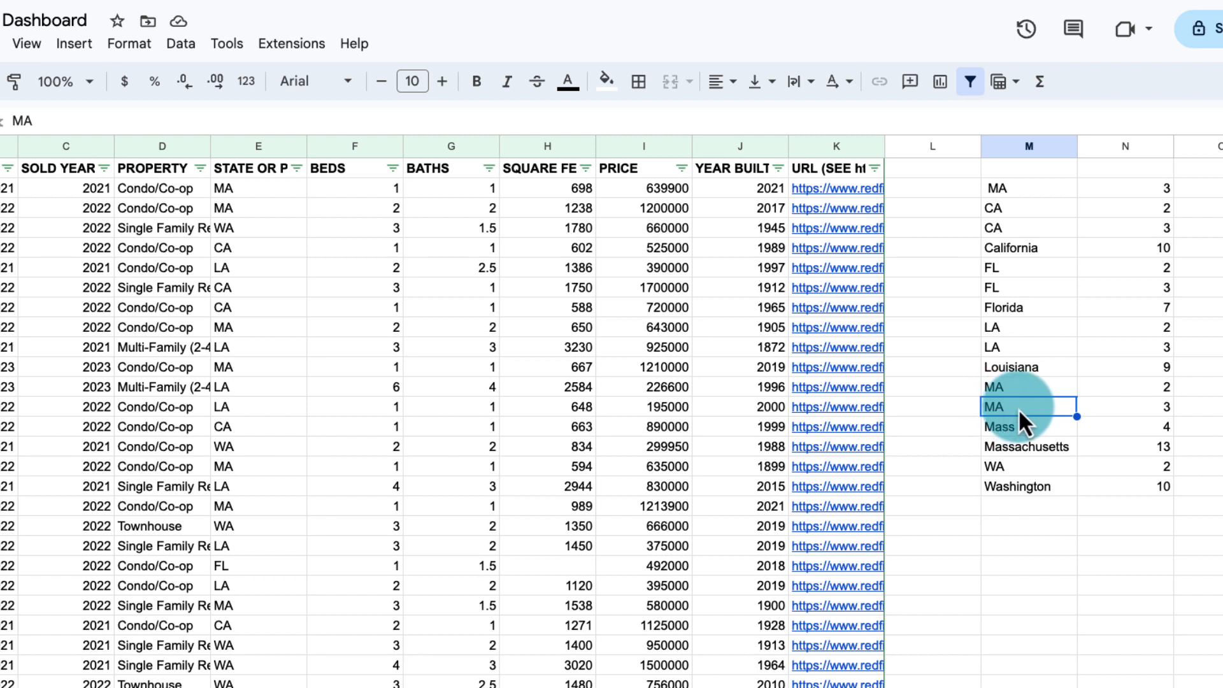
pyautogui.click(1003, 387)
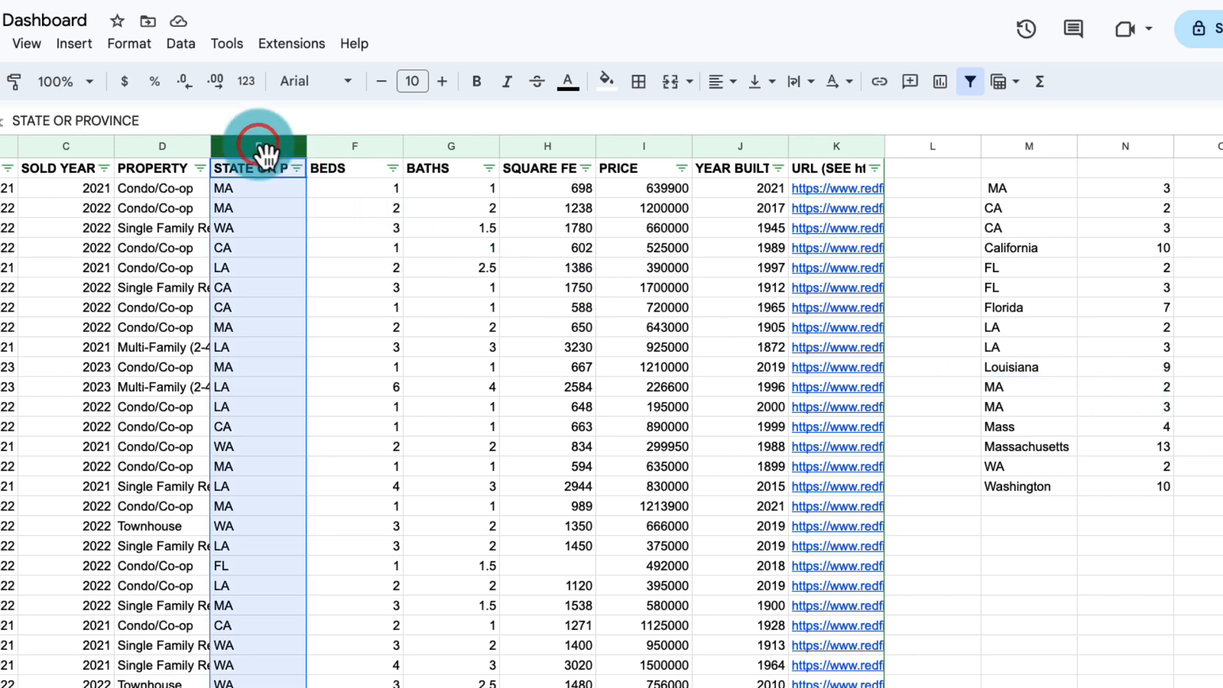
pyautogui.click(173, 44)
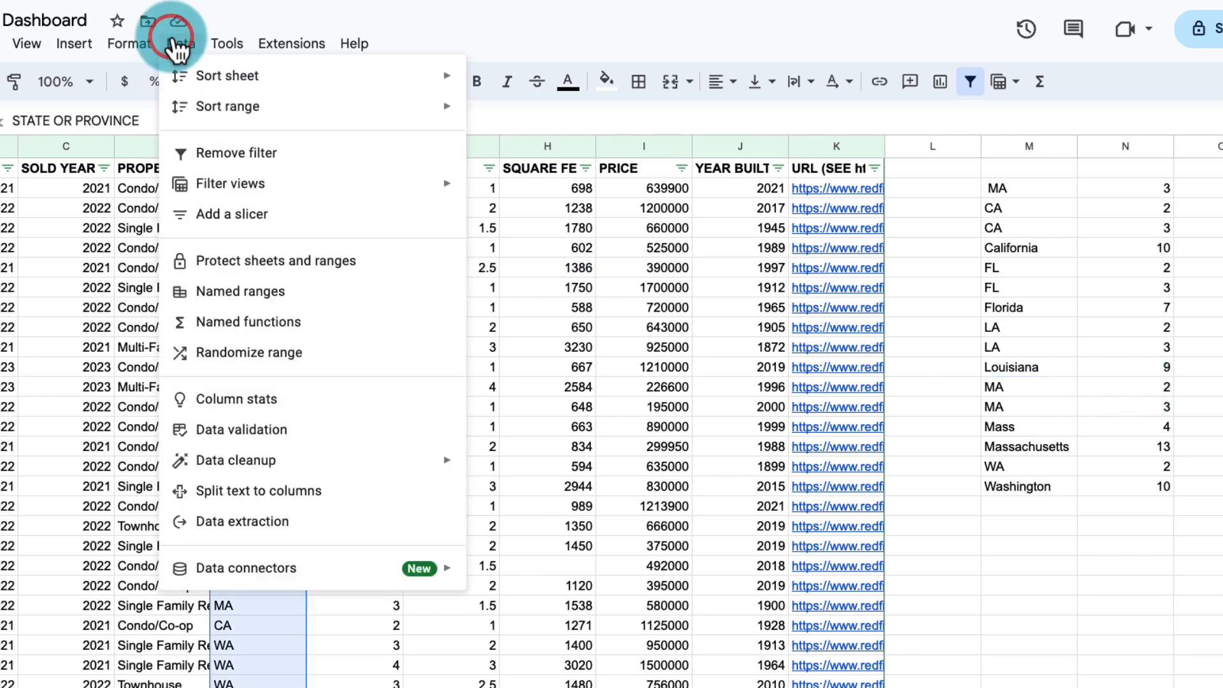
pyautogui.moveTo(260, 459)
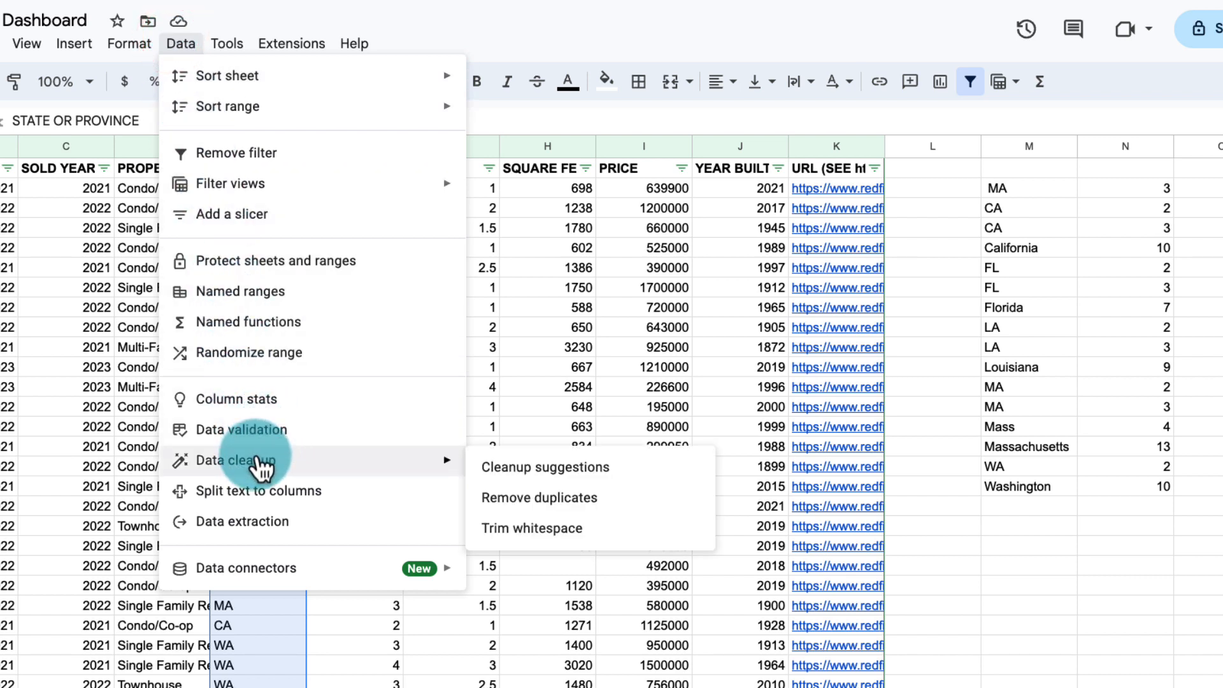
pyautogui.click(523, 534)
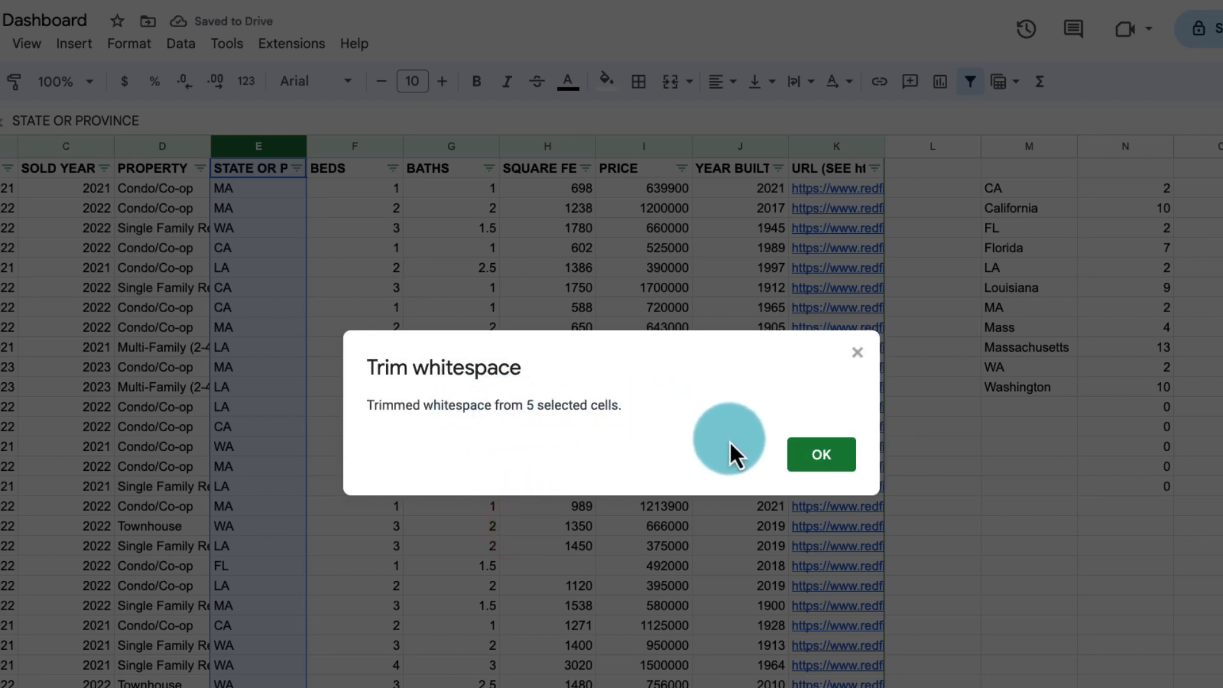
pyautogui.click(815, 465)
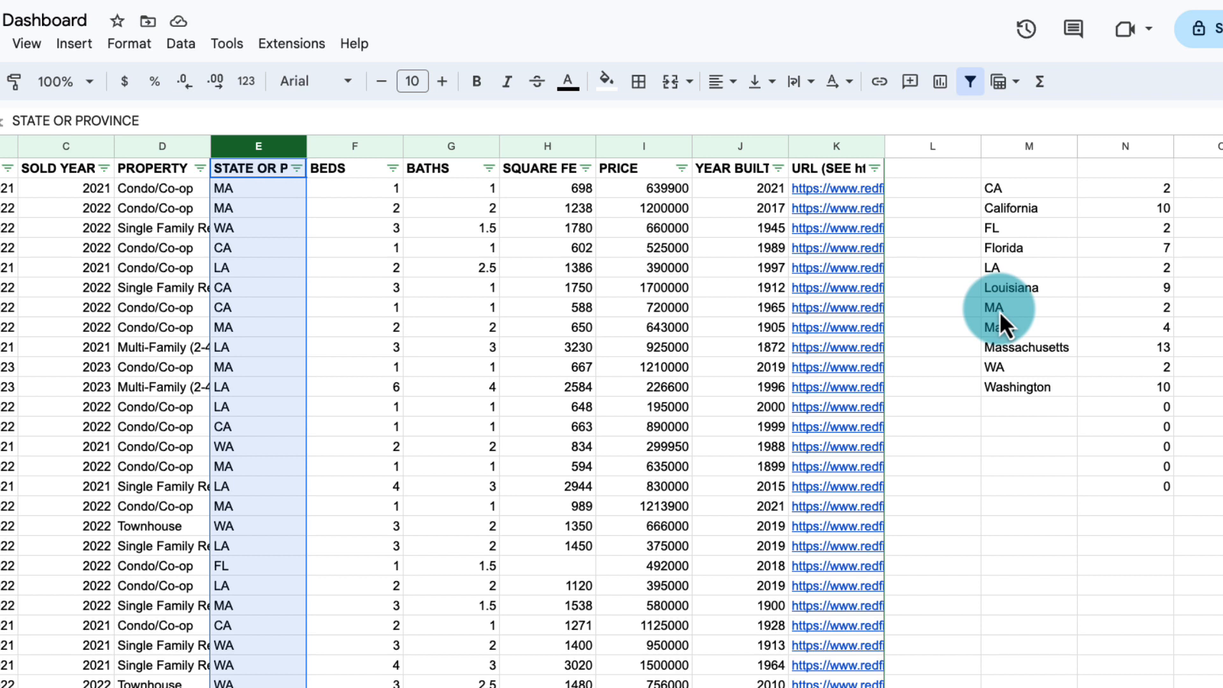
# Step: Add a trailing space to the MA entry in E2, and undo both that edit and the whitespace trimming
pyautogui.click(260, 189)
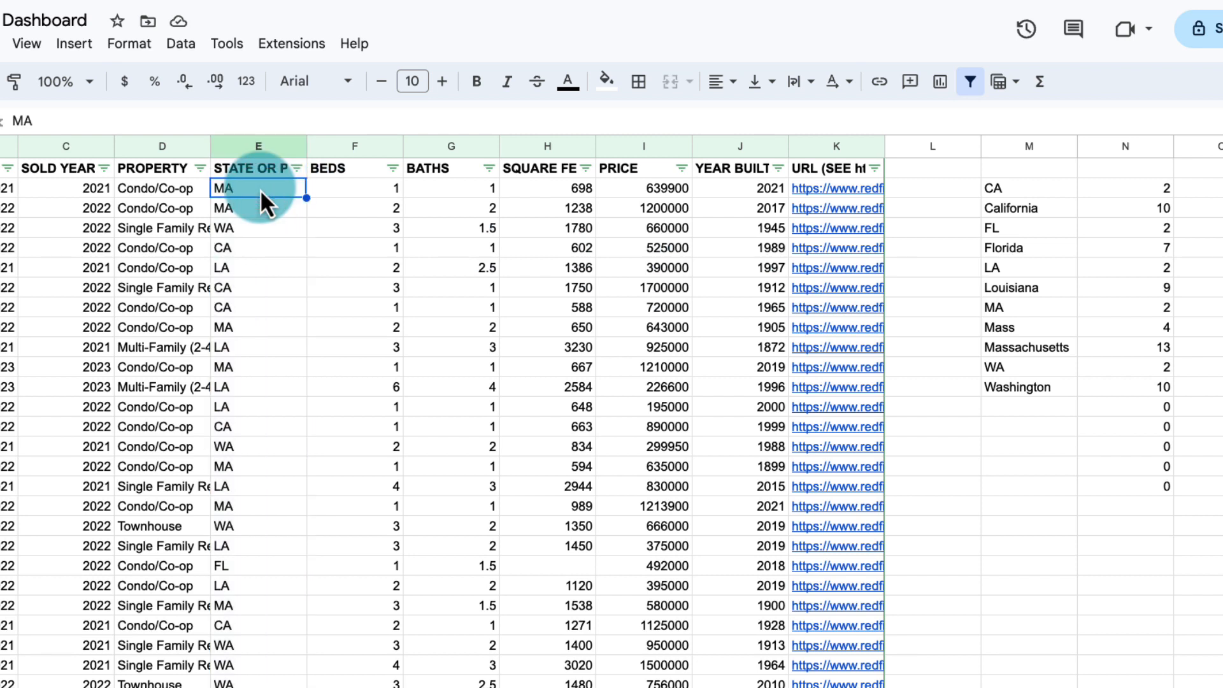
pyautogui.doubleClick(259, 190)
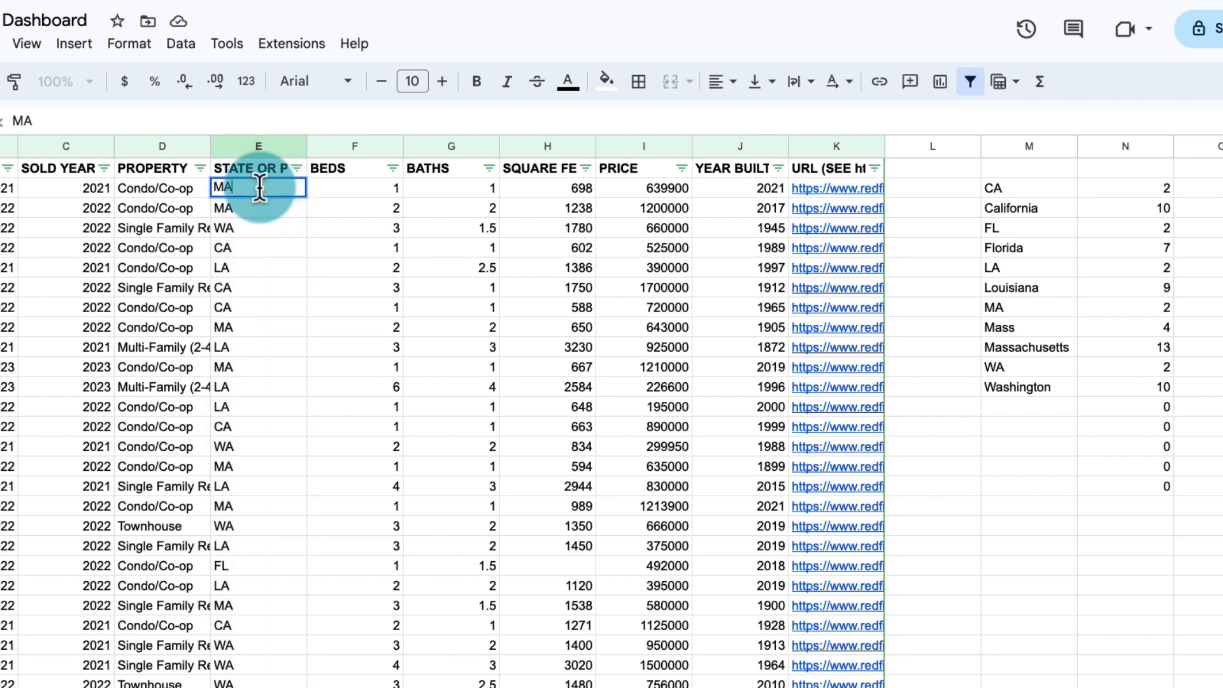
pyautogui.press('Return')
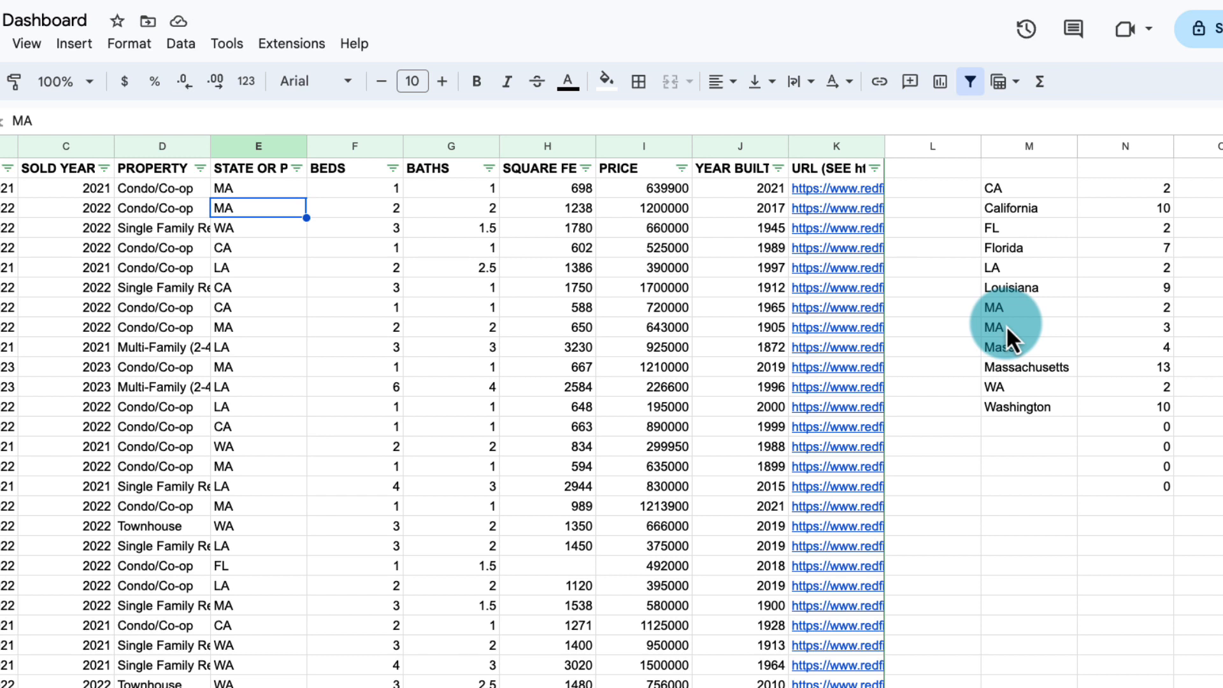
pyautogui.hotkey('ctrl', 'z')
pyautogui.hotkey('ctrl', 'z')
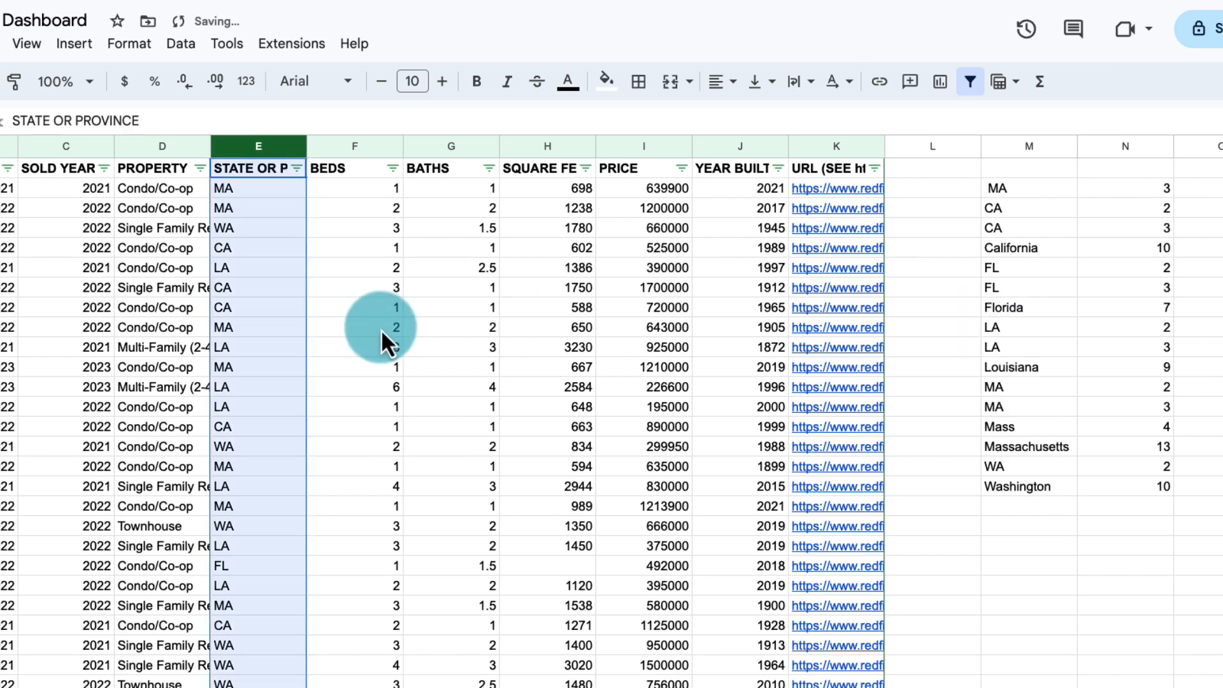
# Step: Insert a column after STATE OR PROVINCE and fill it down with =trim(E2) to strip spaces from each state
pyautogui.rightClick(264, 150)
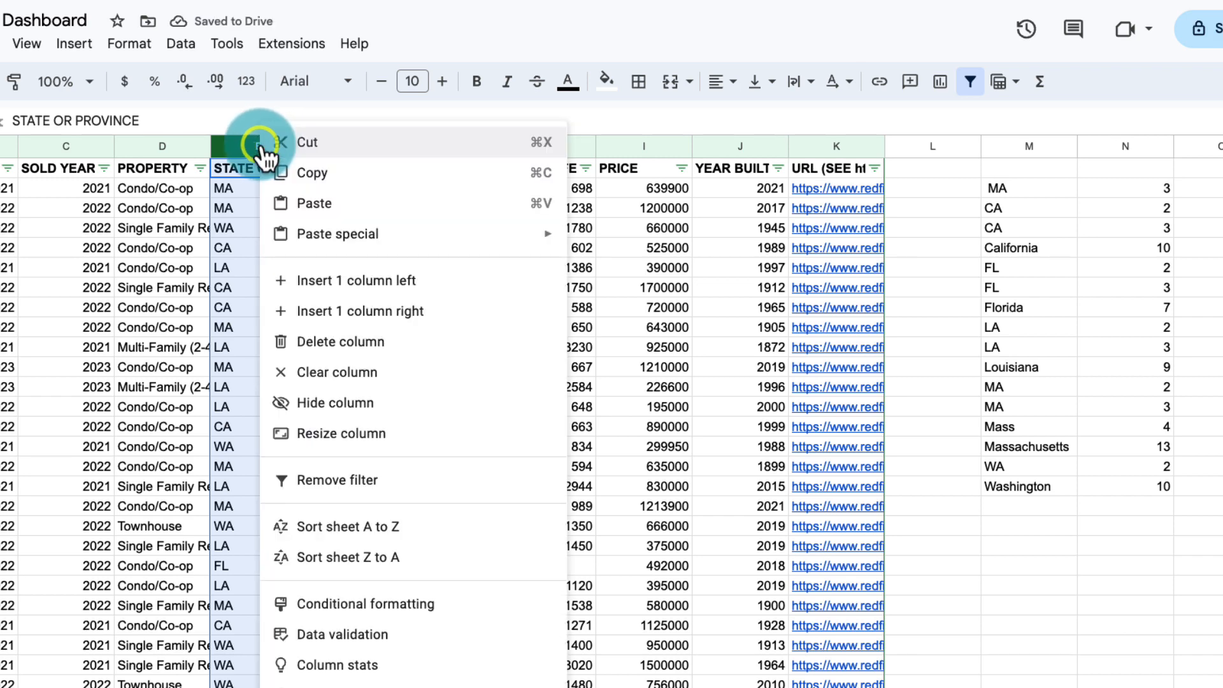
pyautogui.click(366, 311)
pyautogui.click(346, 186)
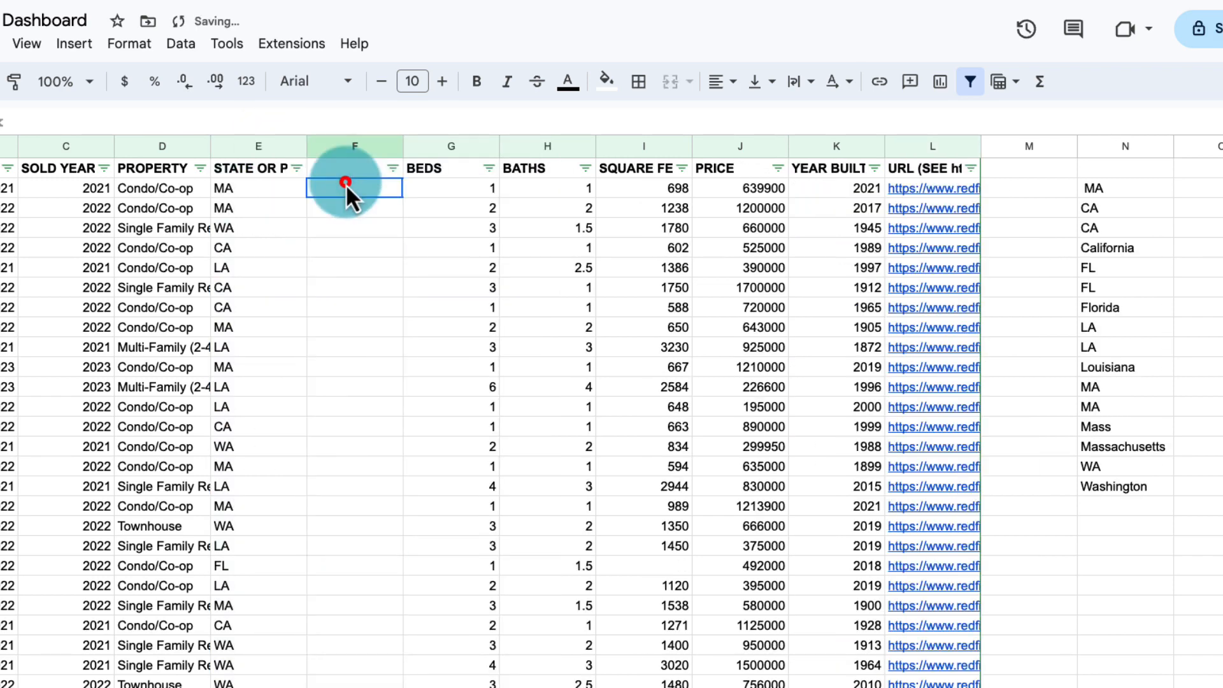
pyautogui.write('=trim(E2)')
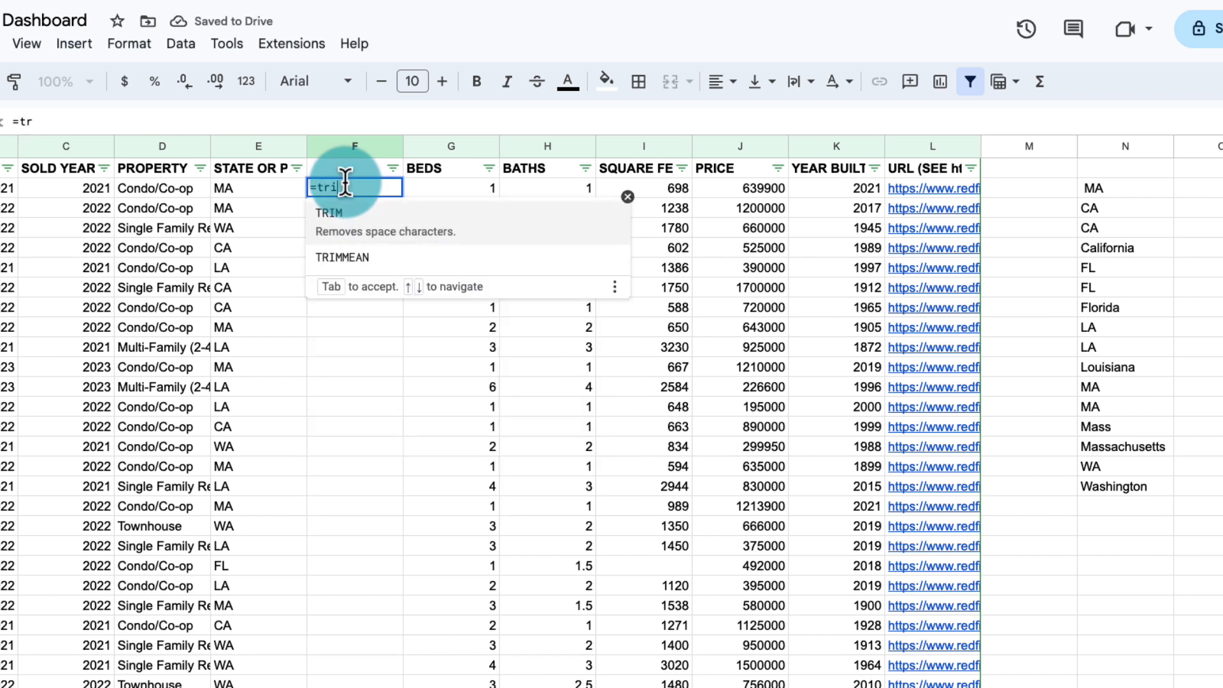
pyautogui.write('E2')
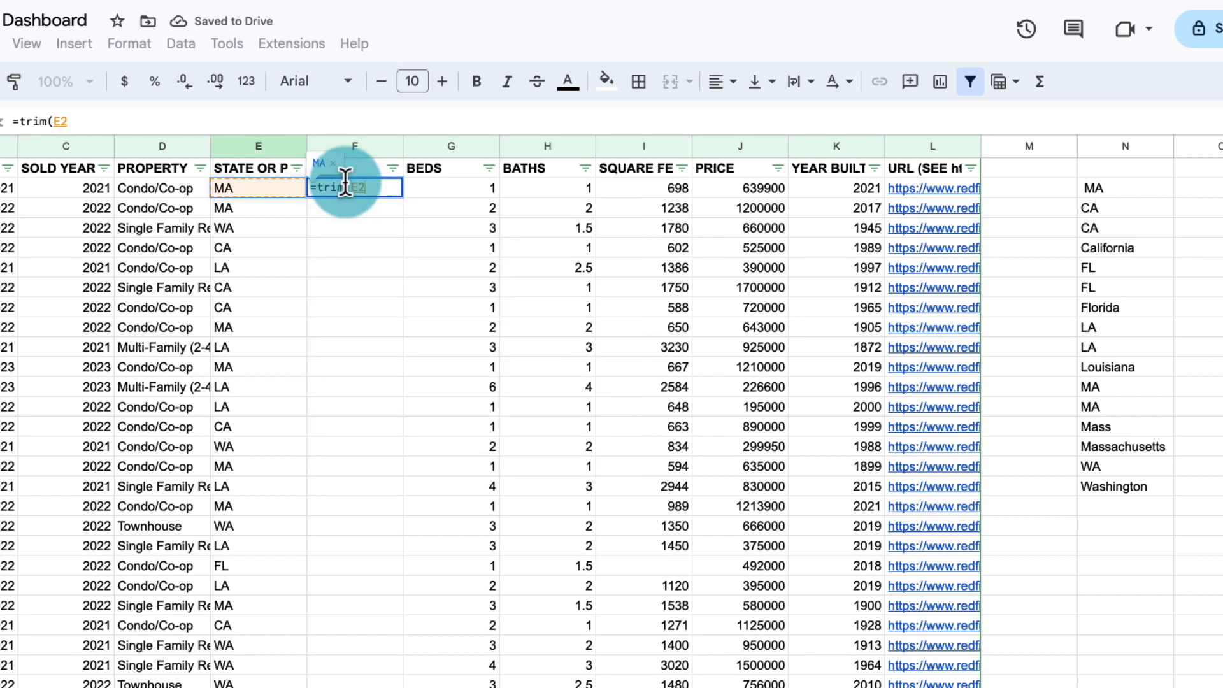
pyautogui.write(')')
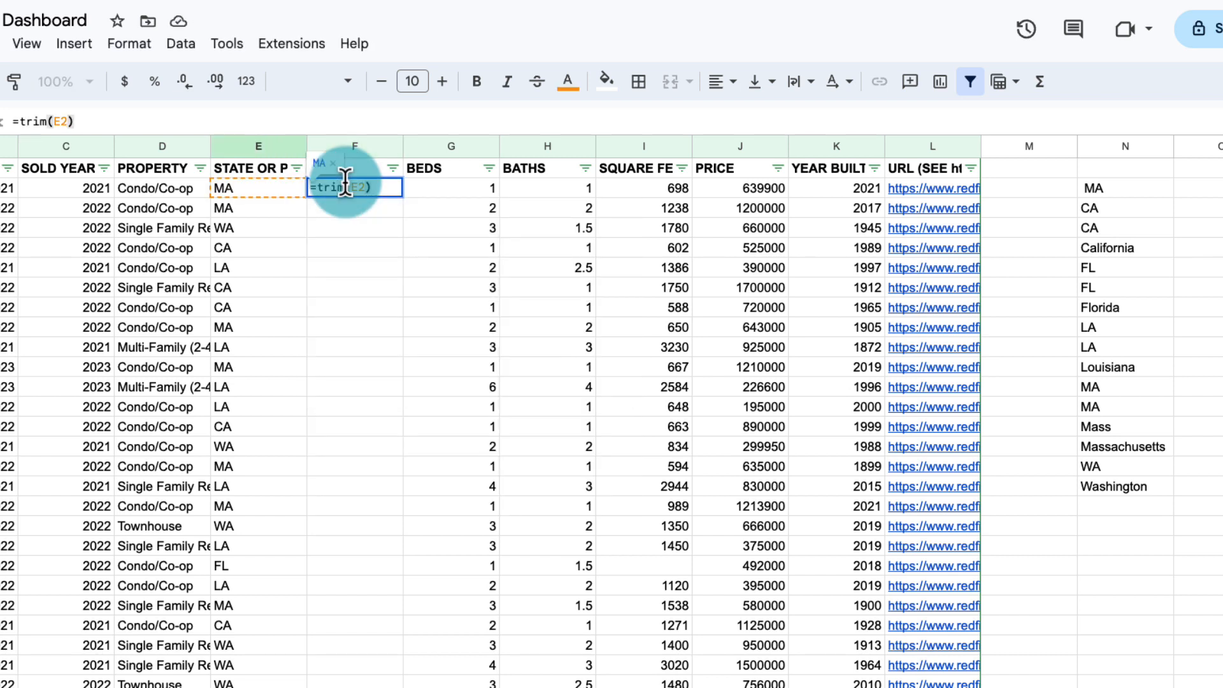
pyautogui.press('Return')
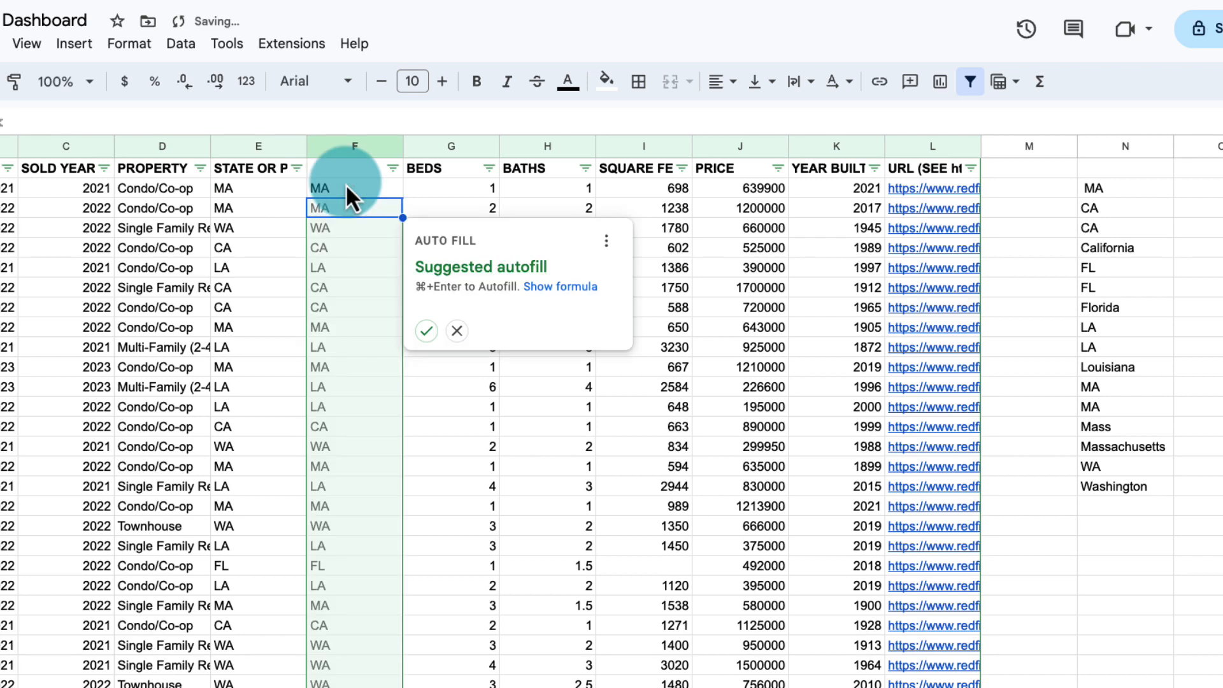
pyautogui.click(426, 331)
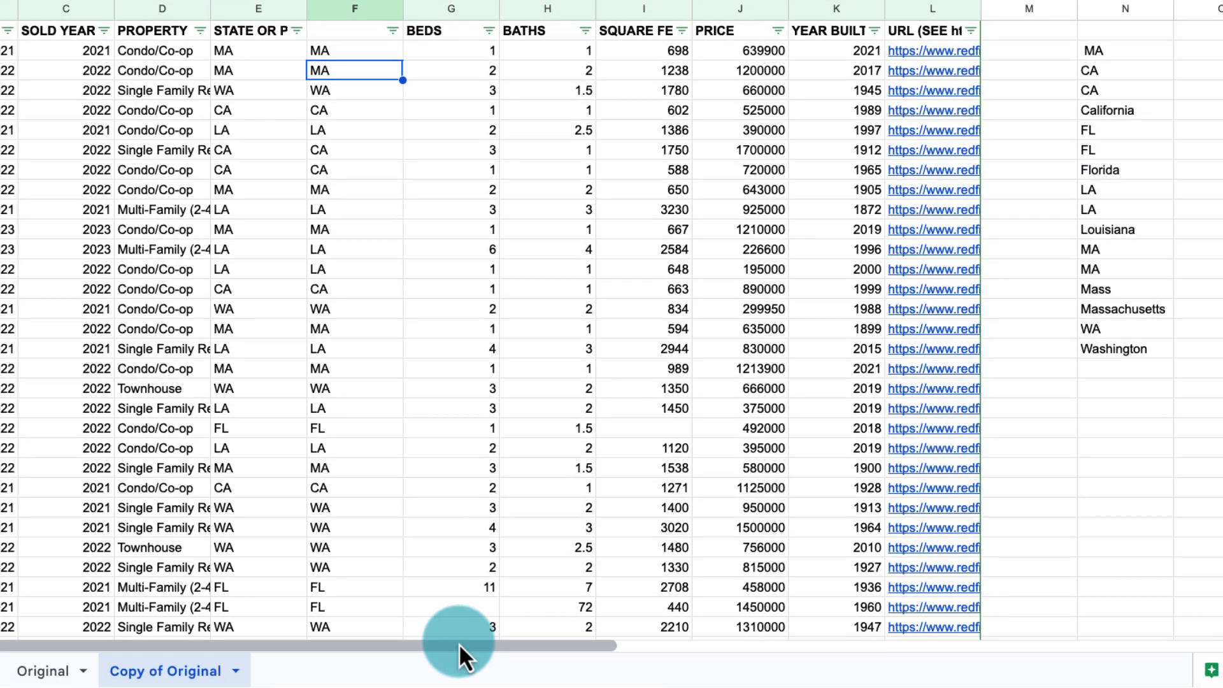
# Step: Enter =unique(F2:F) in P2 to list the distinct trimmed states
pyautogui.moveTo(459, 643); pyautogui.dragTo(620, 609)
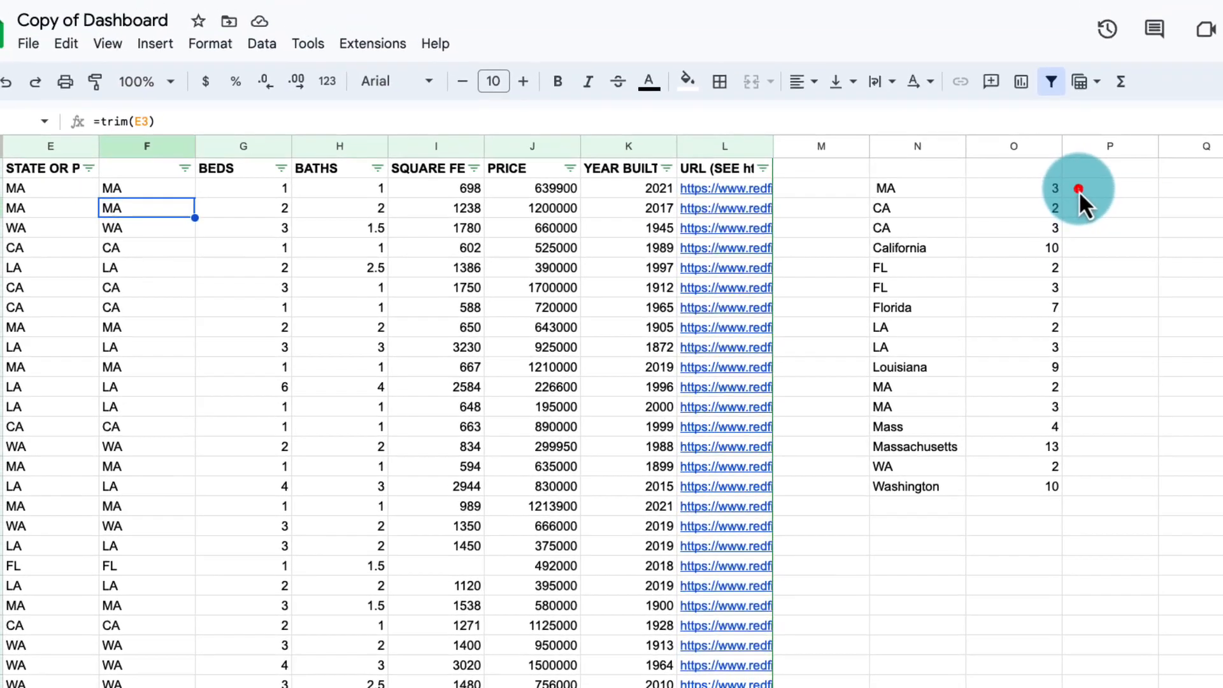
pyautogui.click(1049, 138)
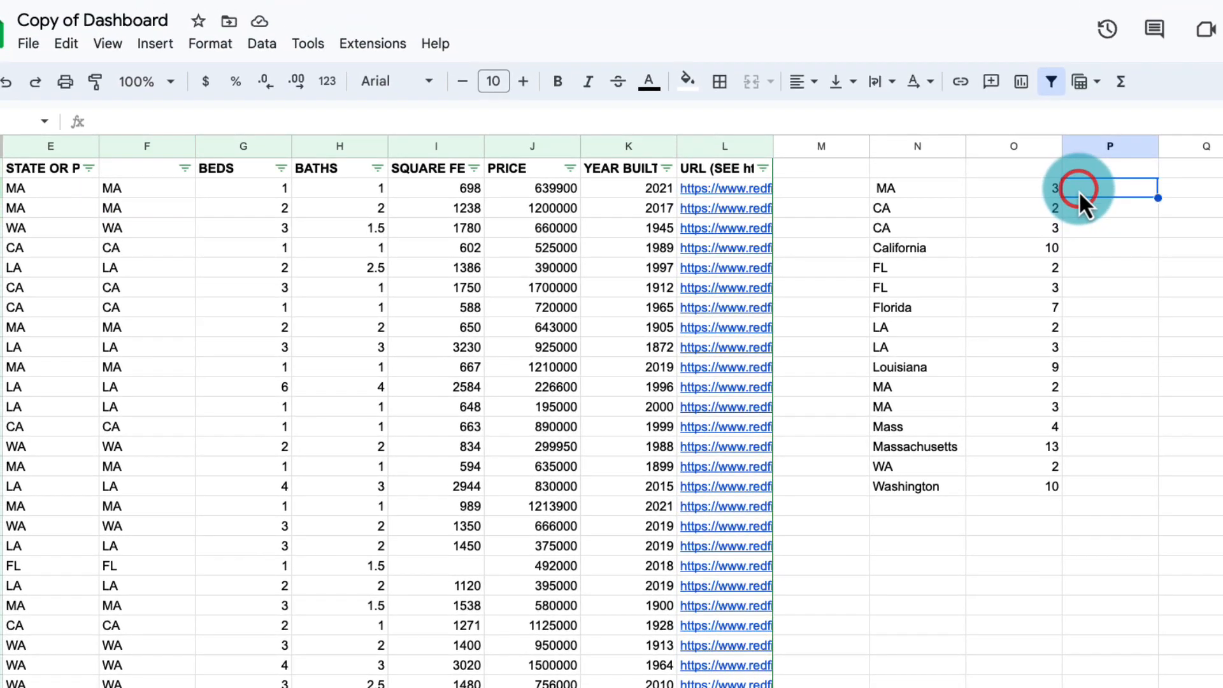
pyautogui.write('=unique(')
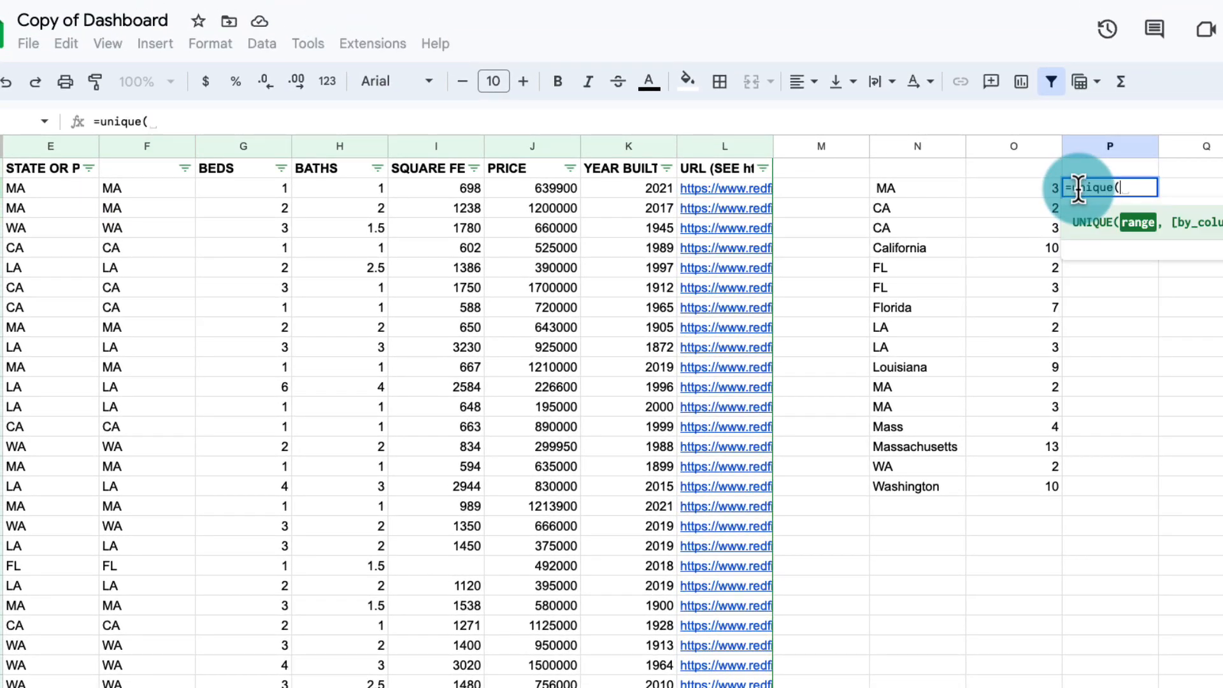
pyautogui.click(166, 187)
pyautogui.write(':F)')
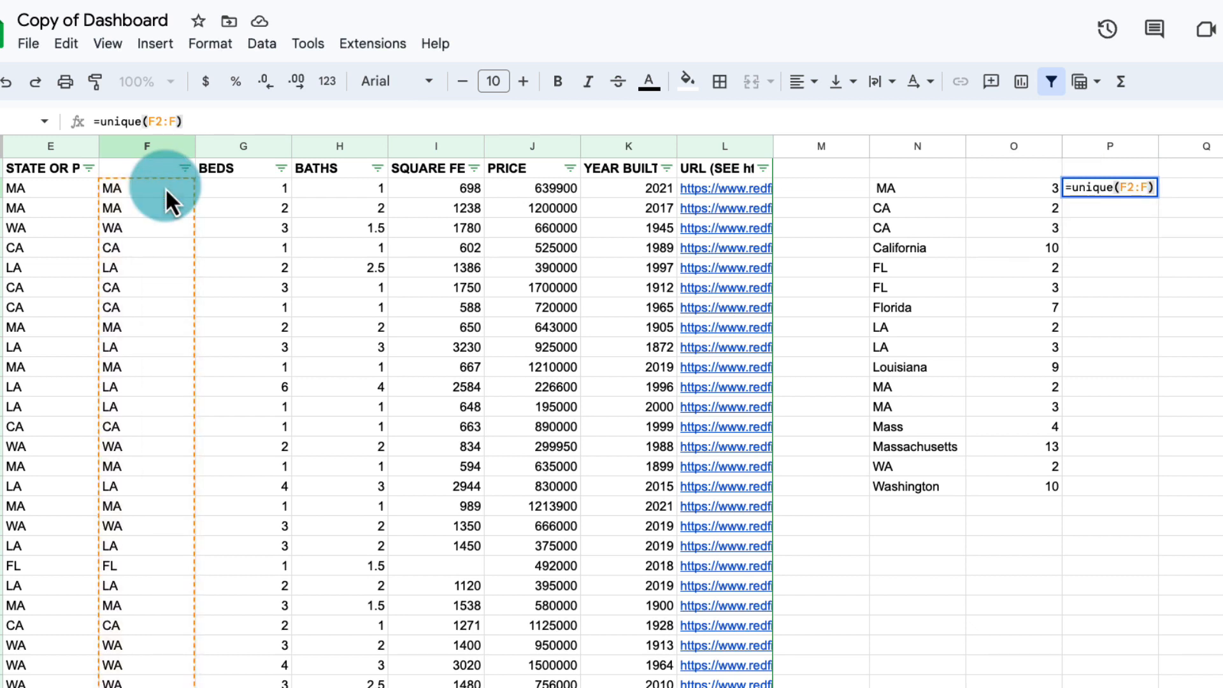
pyautogui.press('Return')
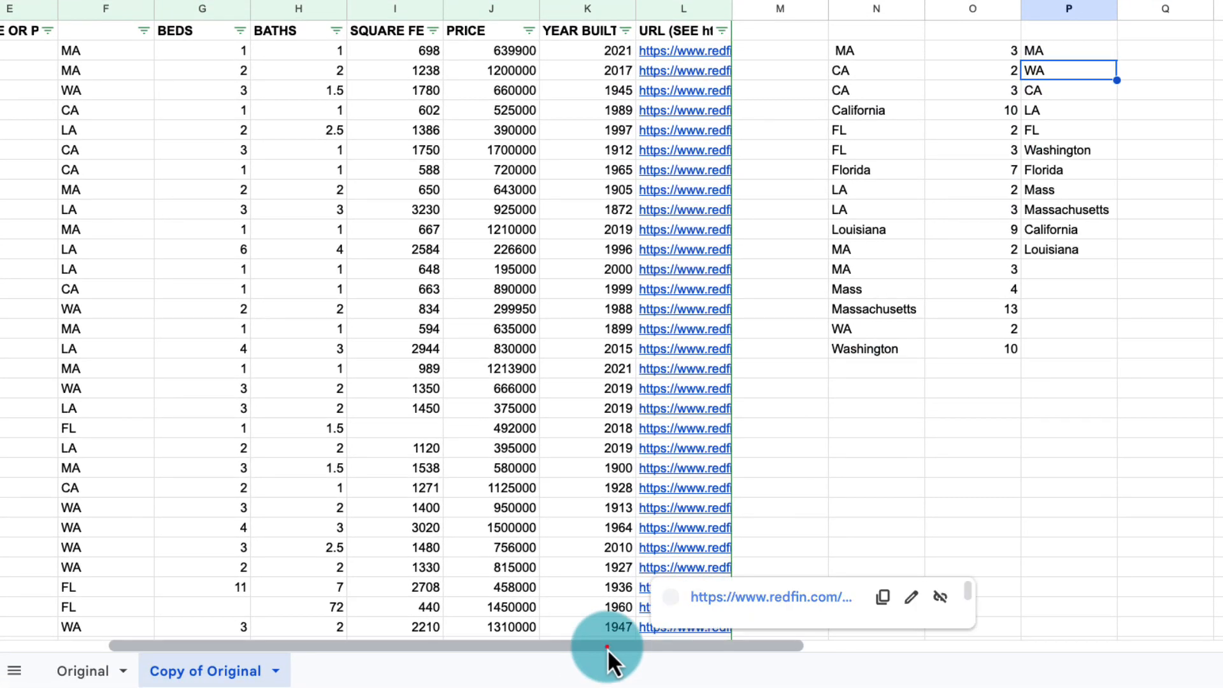
# Step: Add extra trailing spaces to the MA entry in E2
pyautogui.moveTo(614, 672); pyautogui.dragTo(586, 671)
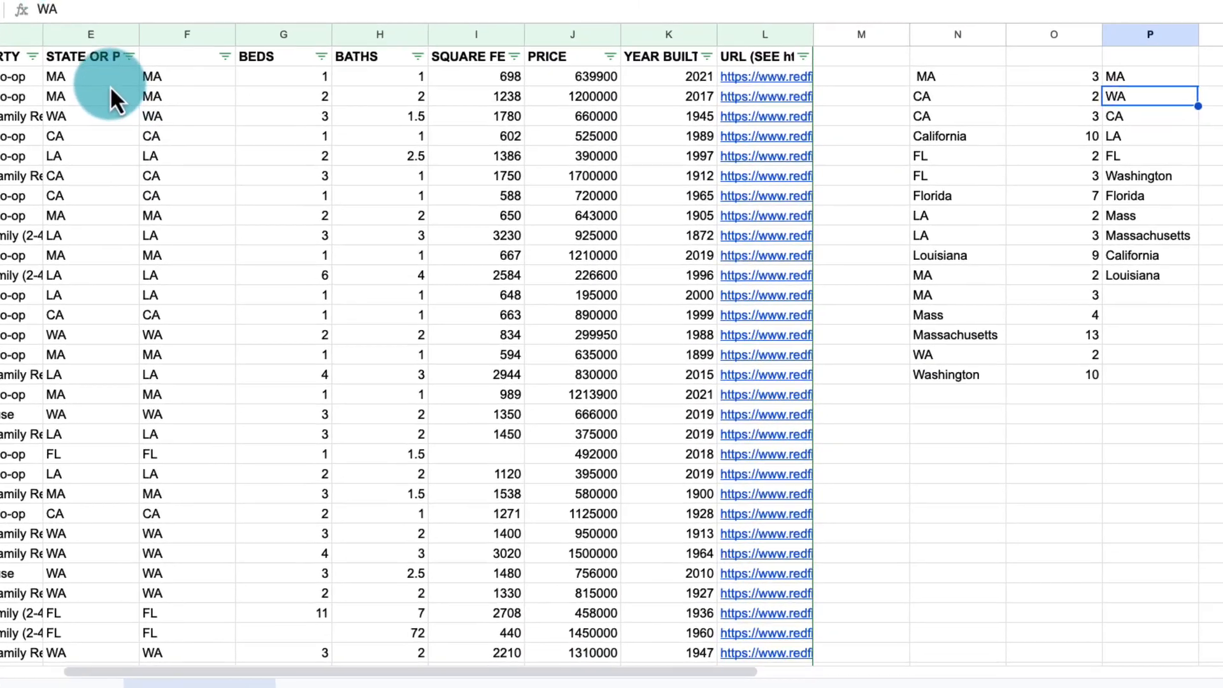
pyautogui.click(124, 53)
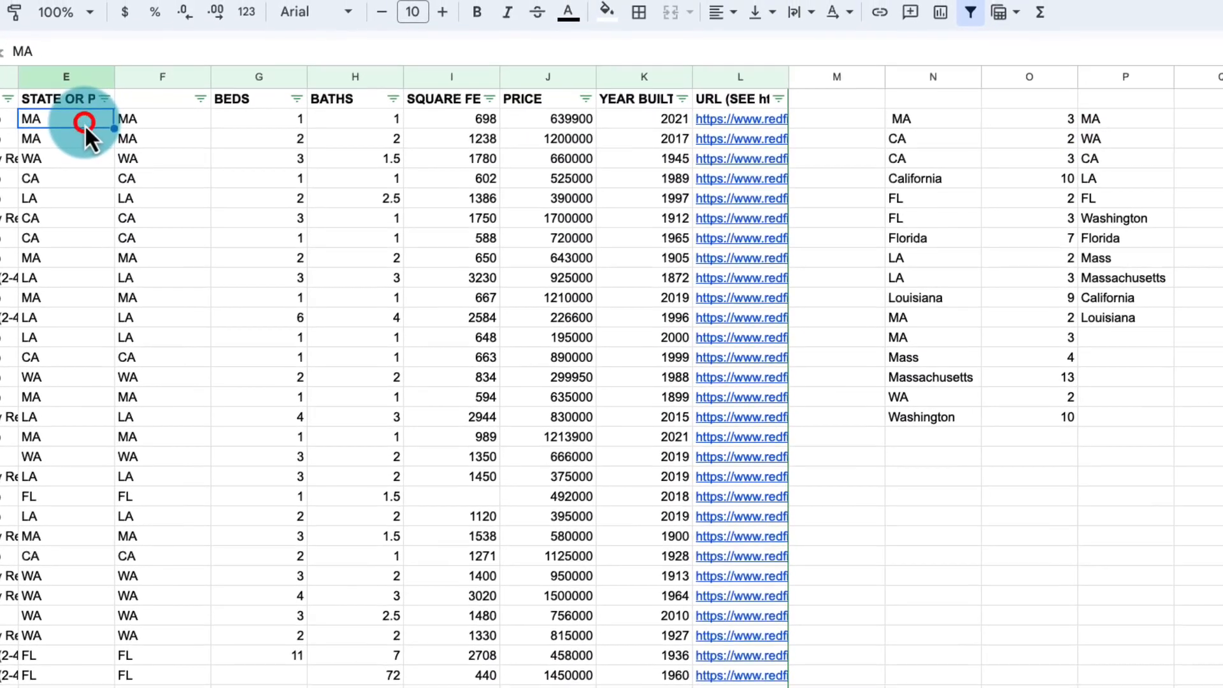
pyautogui.write('MA')
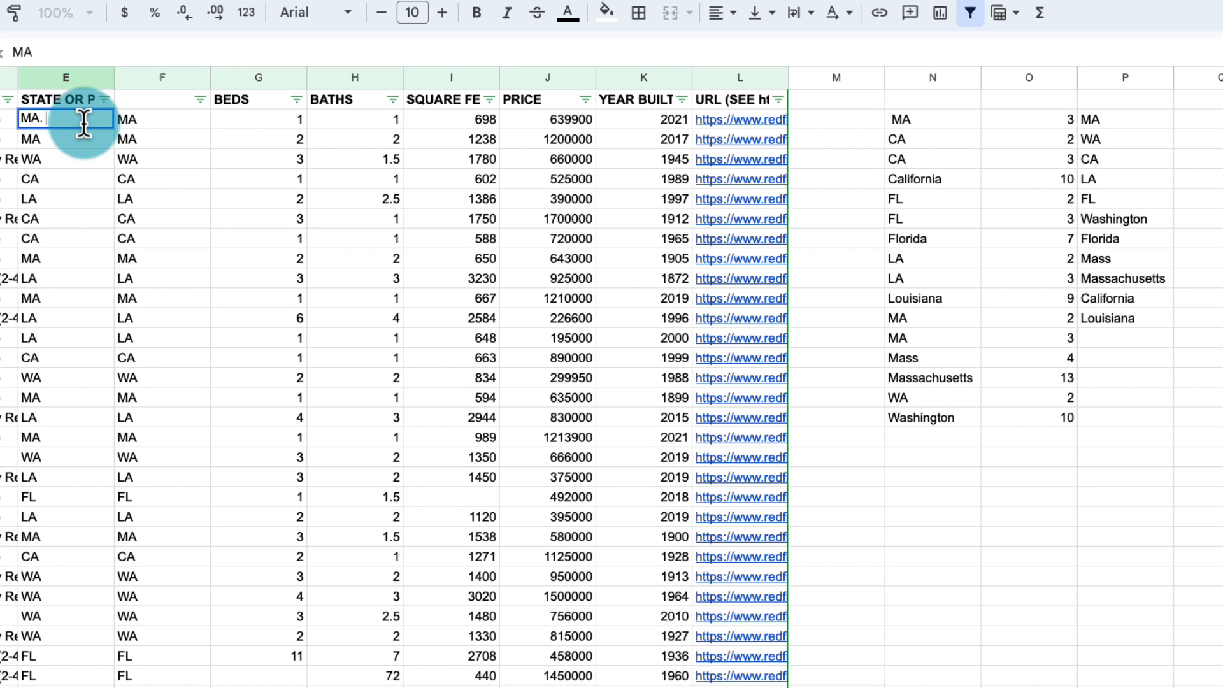
pyautogui.click(36, 52)
pyautogui.press('BackSpace')
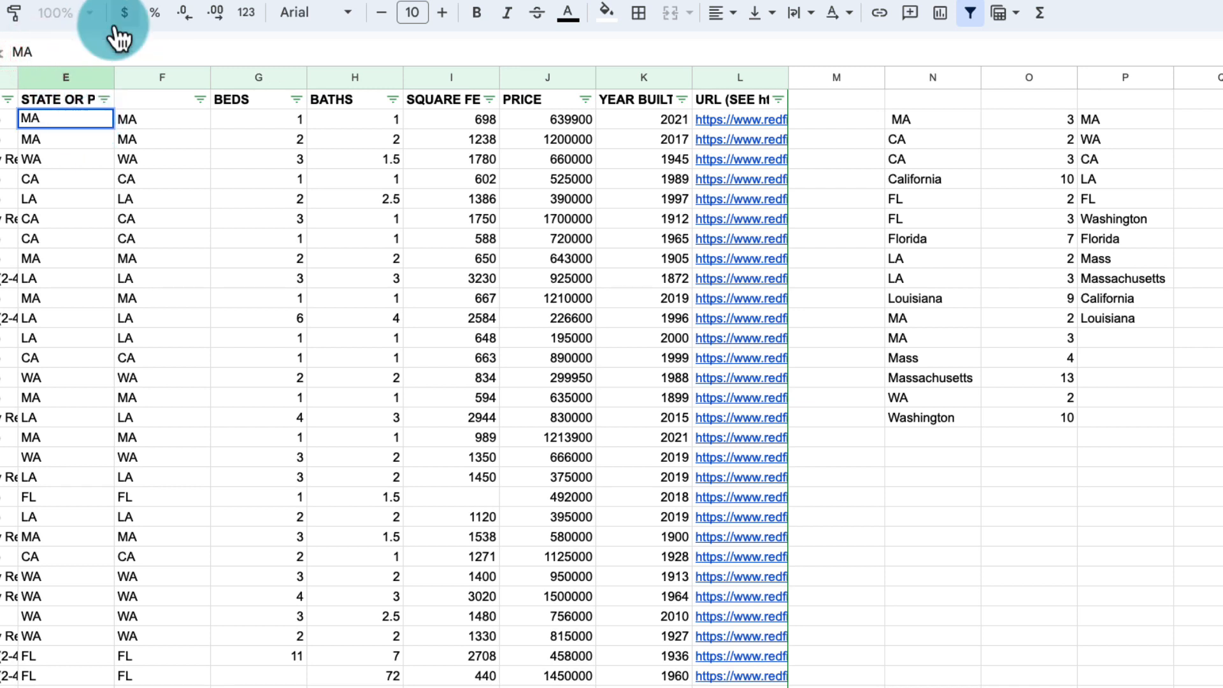
pyautogui.press('Return')
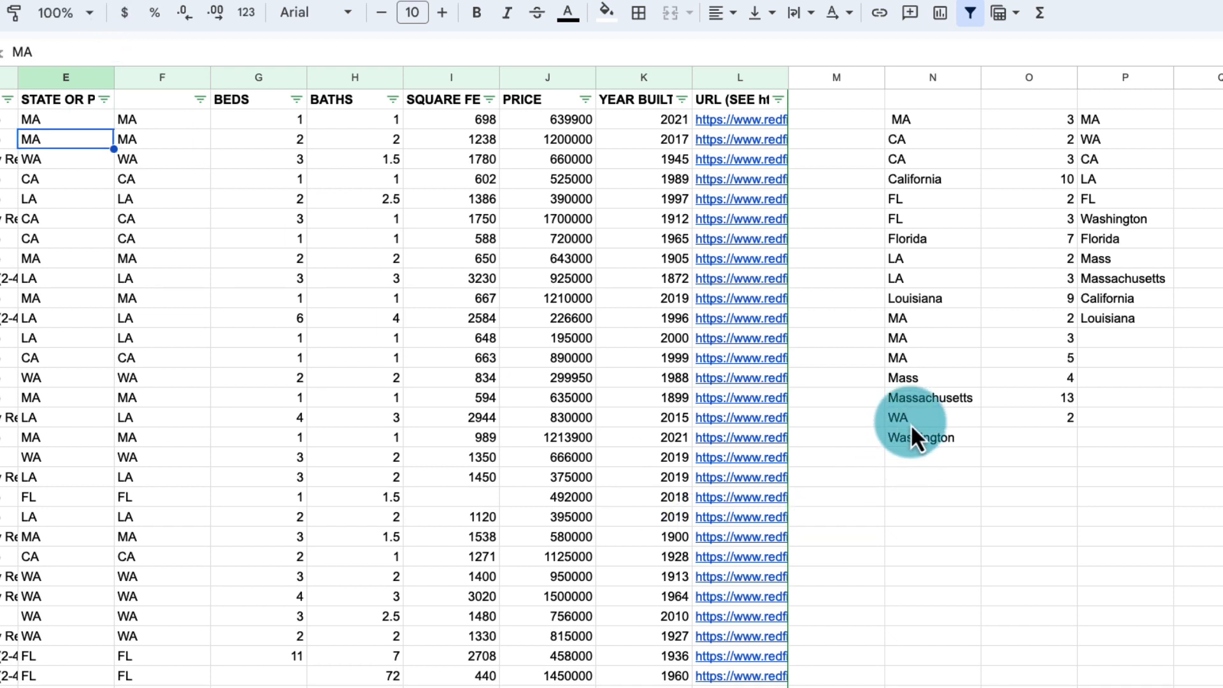
# Step: Compare the padded MA entry and its character count with the trimmed unique list, and undo the E2 edit
pyautogui.click(932, 357)
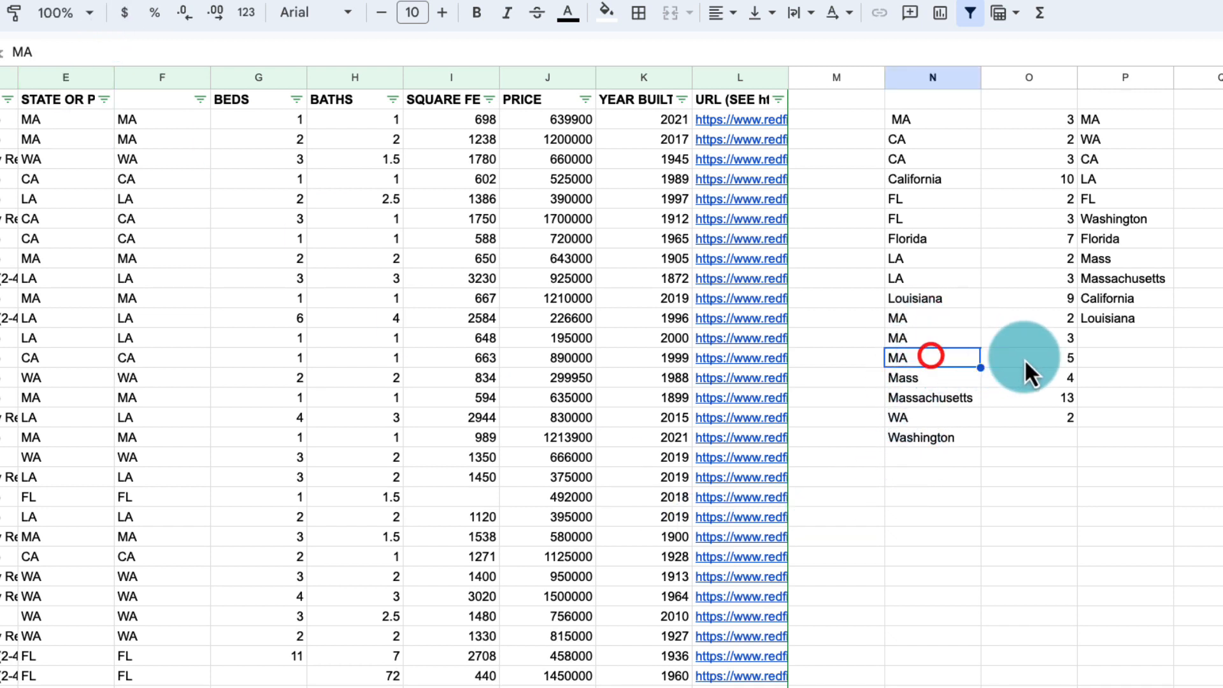
pyautogui.click(1038, 358)
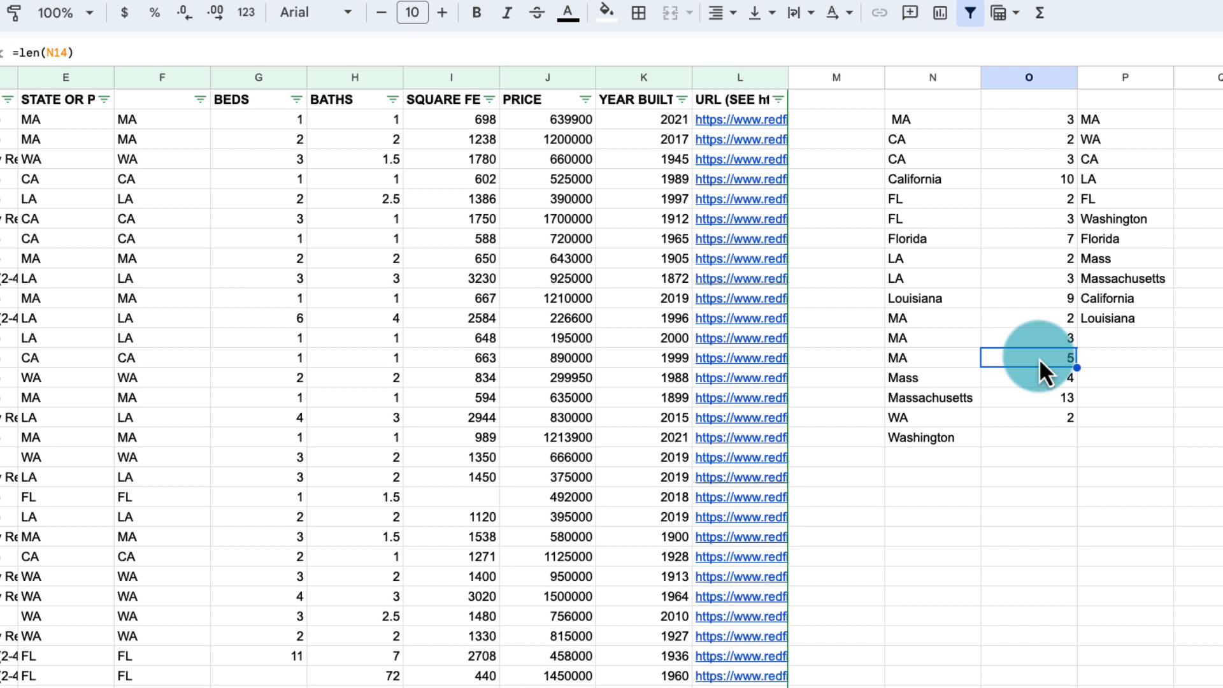
pyautogui.click(1117, 115)
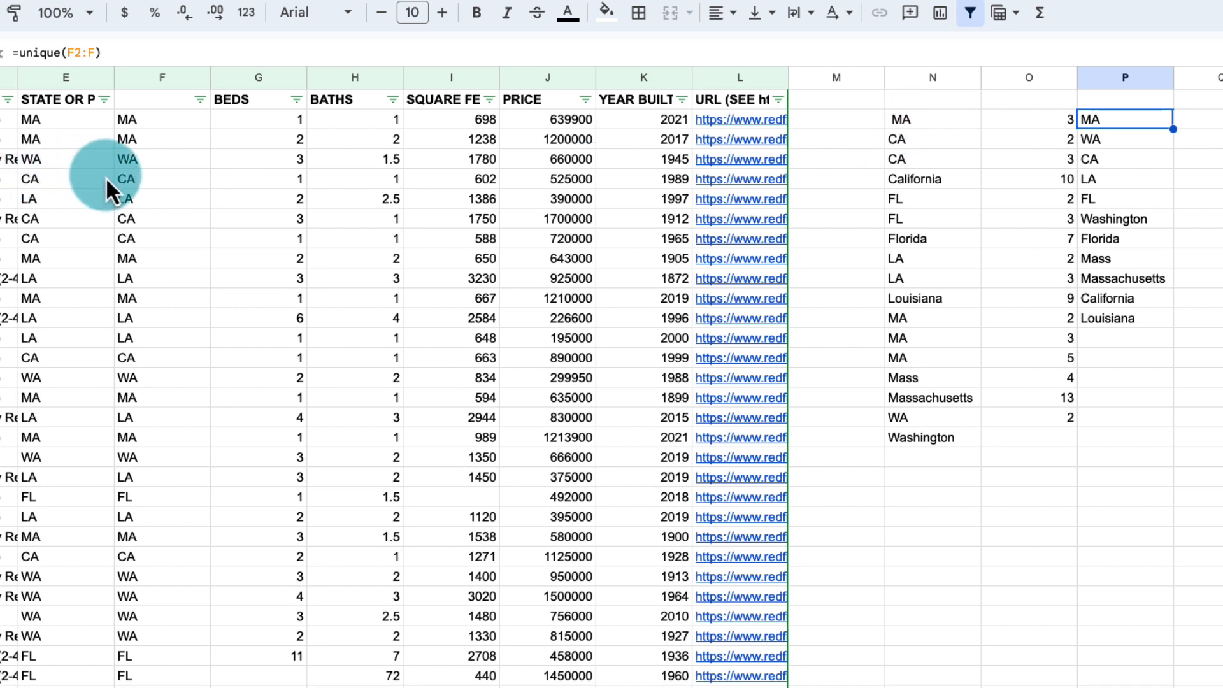
pyautogui.hotkey('ctrl', 'z')
pyautogui.click(51, 121)
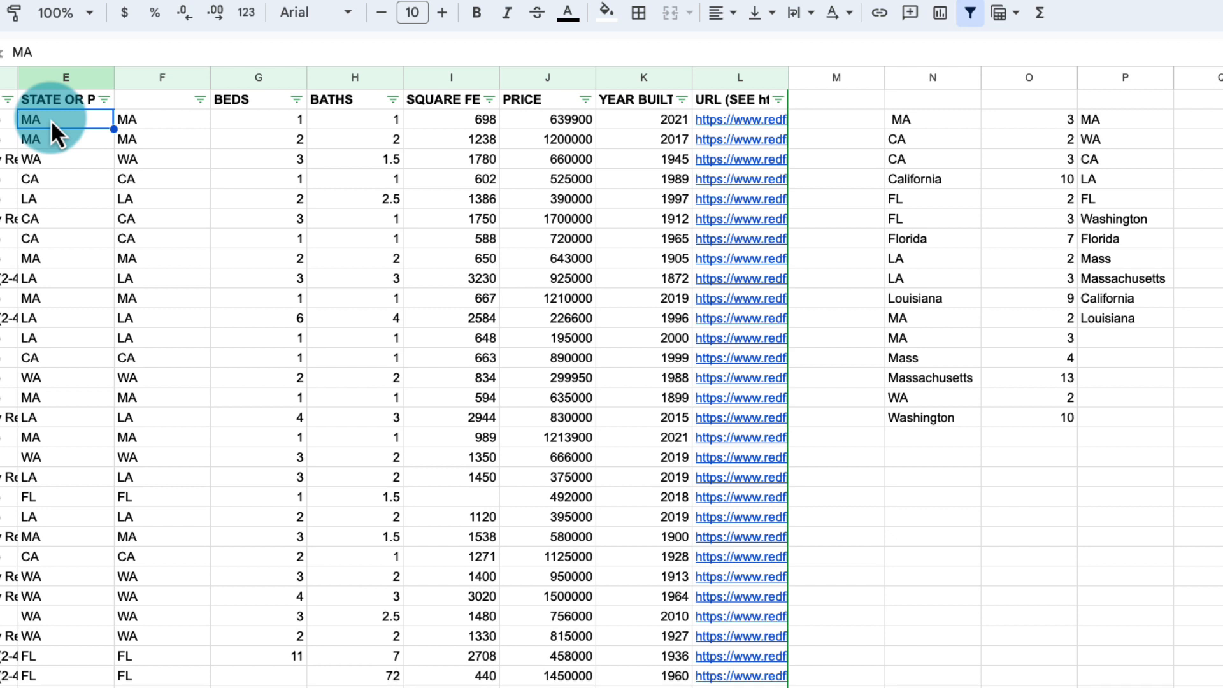
# Step: Label the trimmed state column TEMP STATE in its header cell F1
pyautogui.click(126, 99)
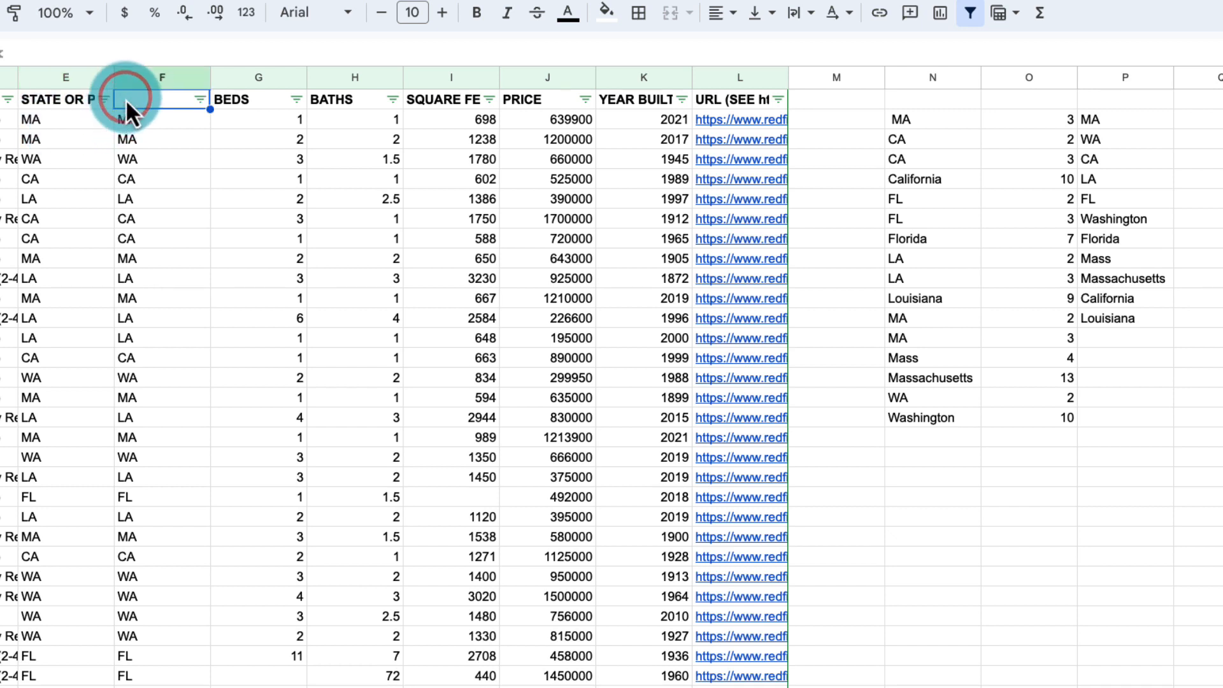
pyautogui.write('TEMP')
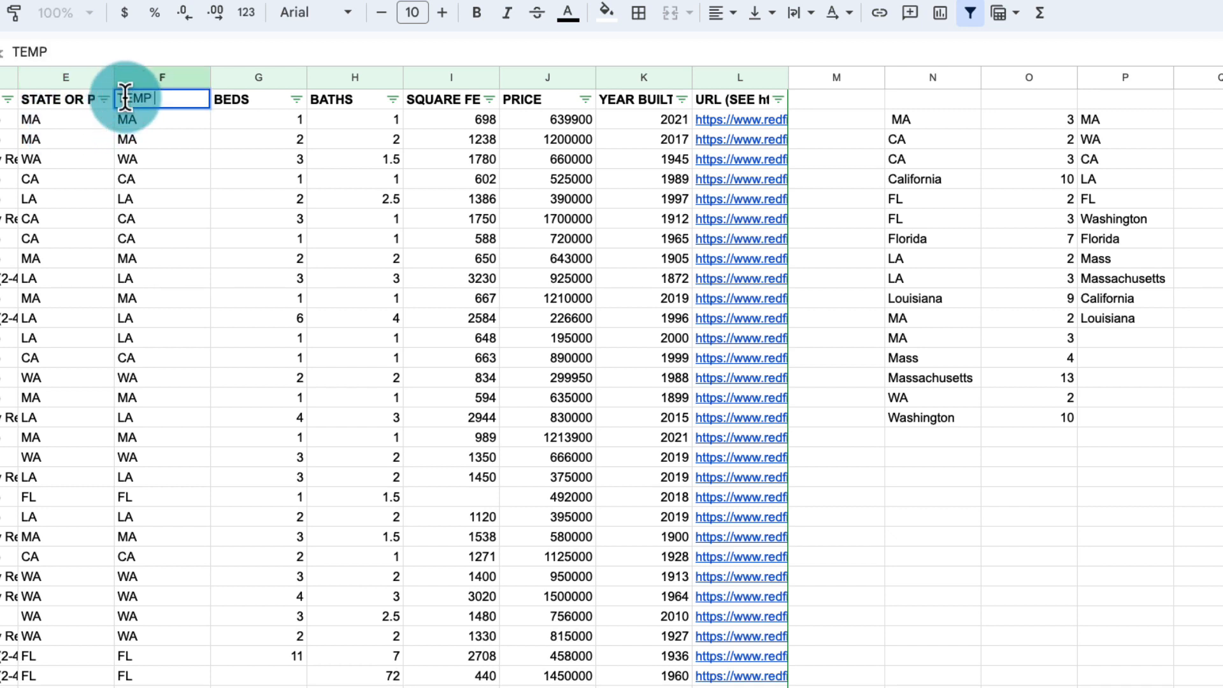
pyautogui.write(' STATE')
pyautogui.press('Return')
pyautogui.click(125, 98)
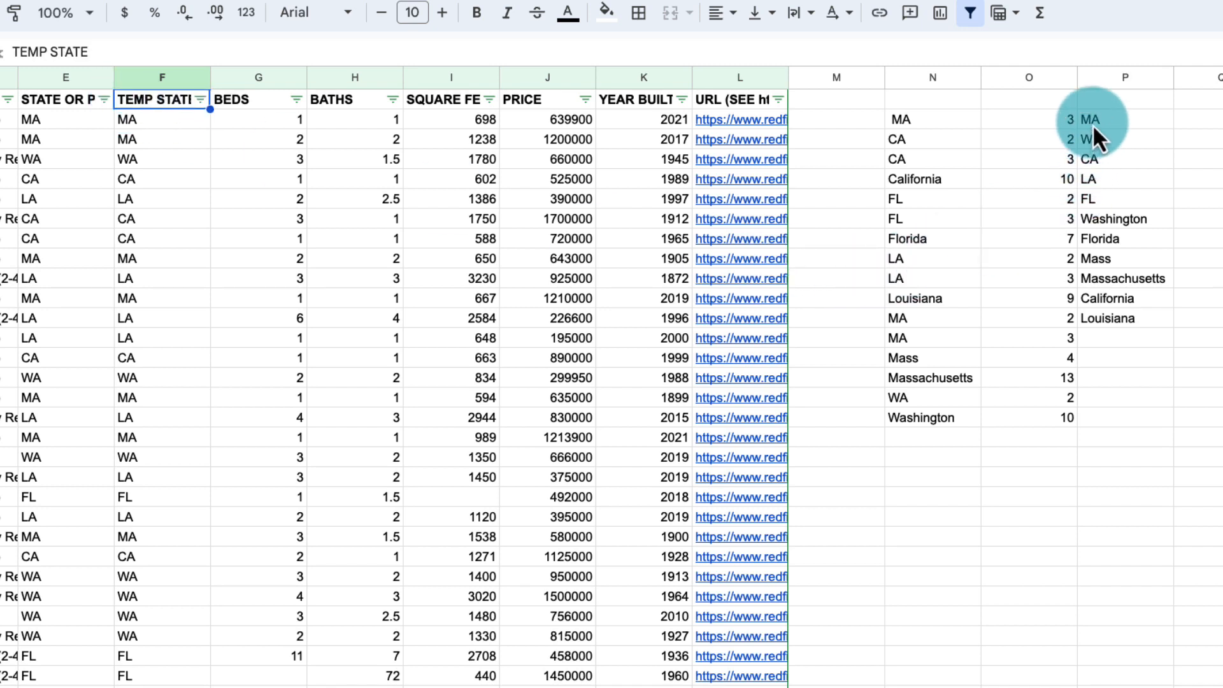
# Step: Compare the untrimmed and trimmed state lists, and delete columns N and O holding the untrimmed list and character counts
pyautogui.moveTo(930, 121); pyautogui.dragTo(937, 418)
pyautogui.moveTo(1100, 126); pyautogui.dragTo(1119, 315)
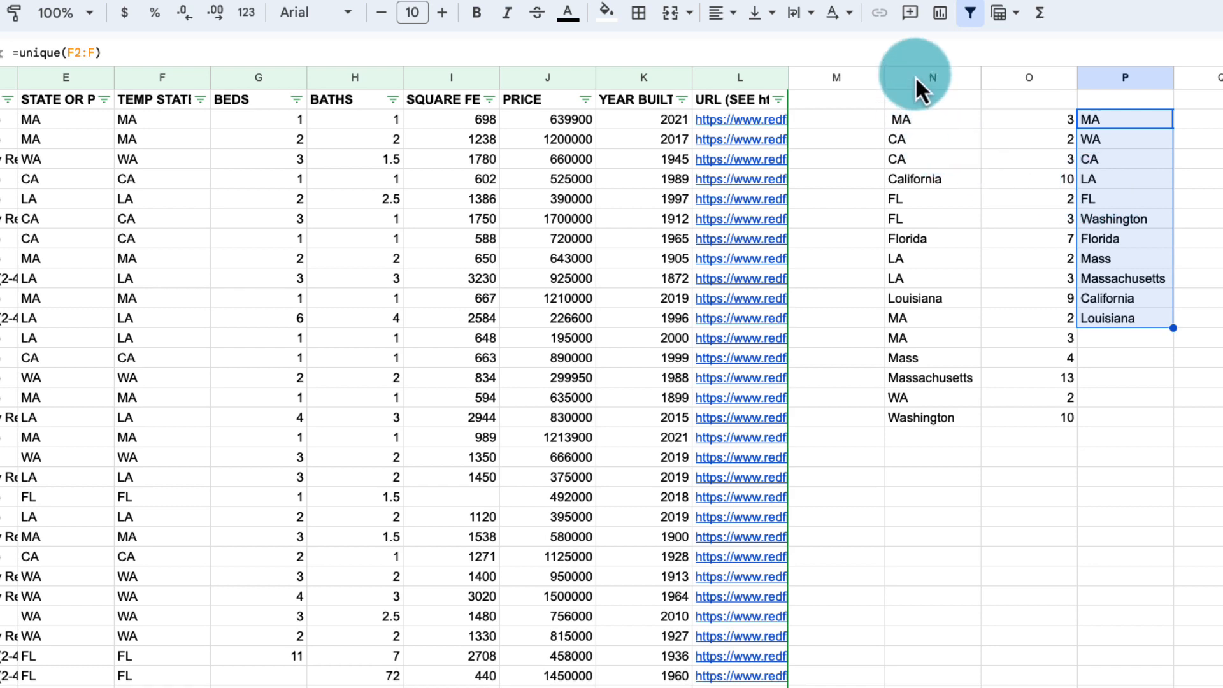
pyautogui.moveTo(916, 75); pyautogui.dragTo(999, 82)
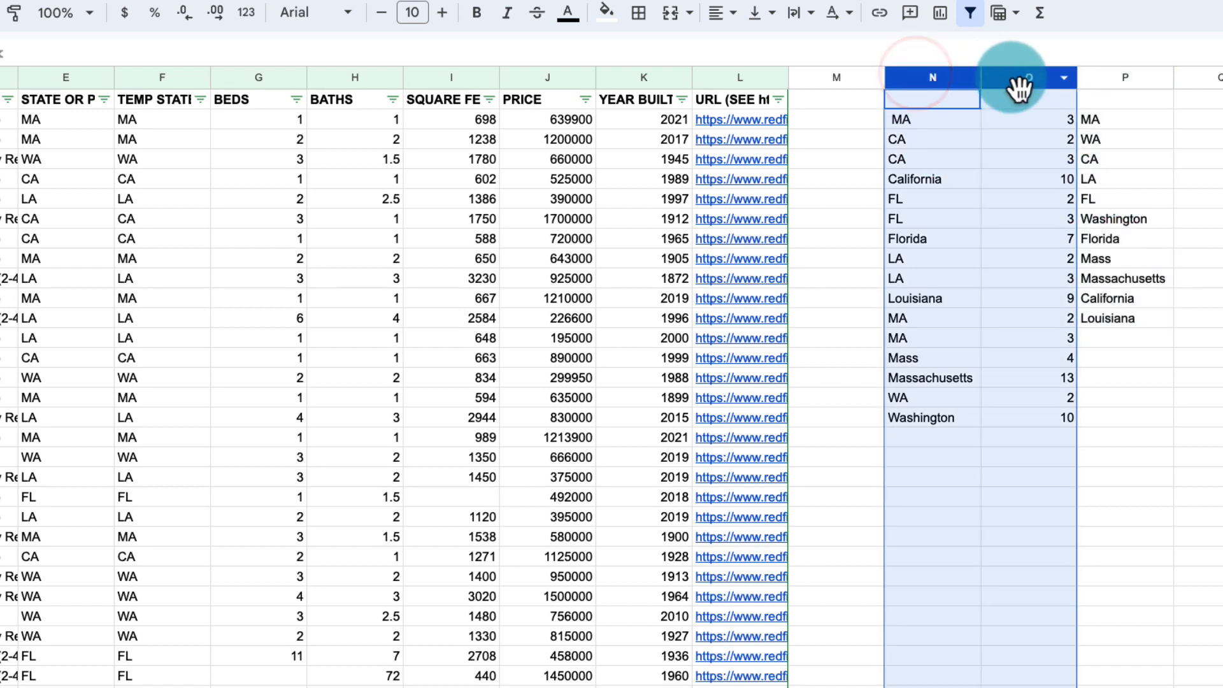
pyautogui.rightClick(1012, 80)
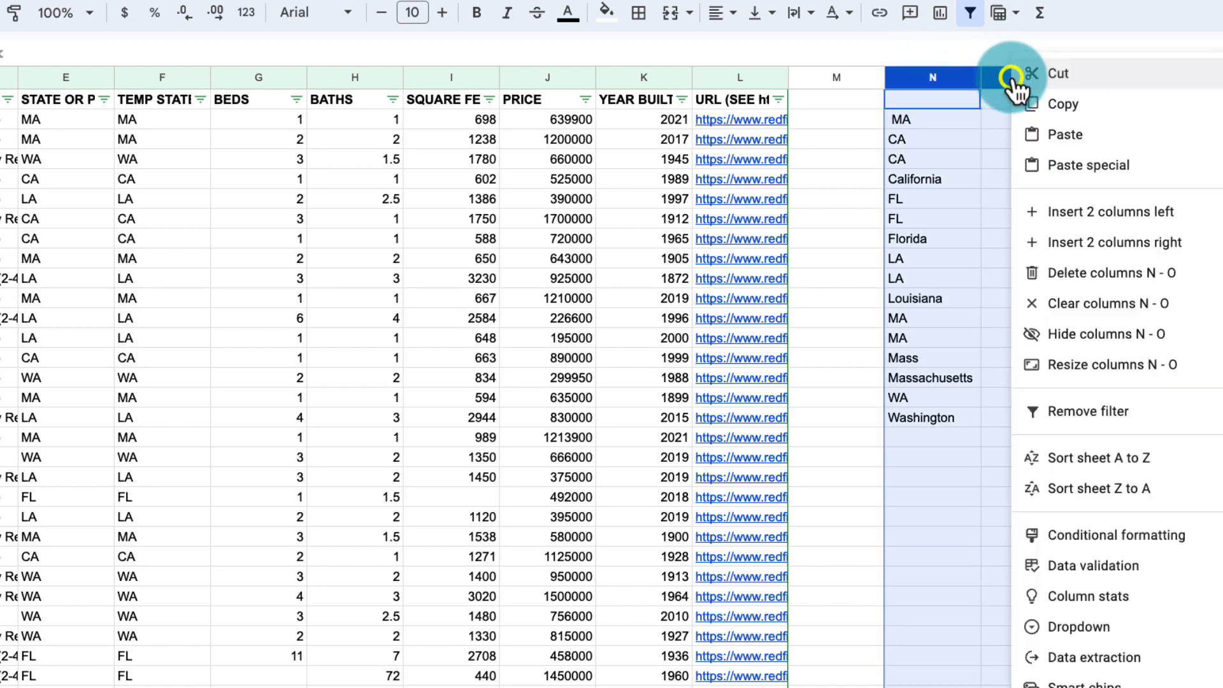
pyautogui.click(1072, 275)
# Step: Wrap the N2 formula in SORT so it reads =sort(unique(F2:F))
pyautogui.click(928, 121)
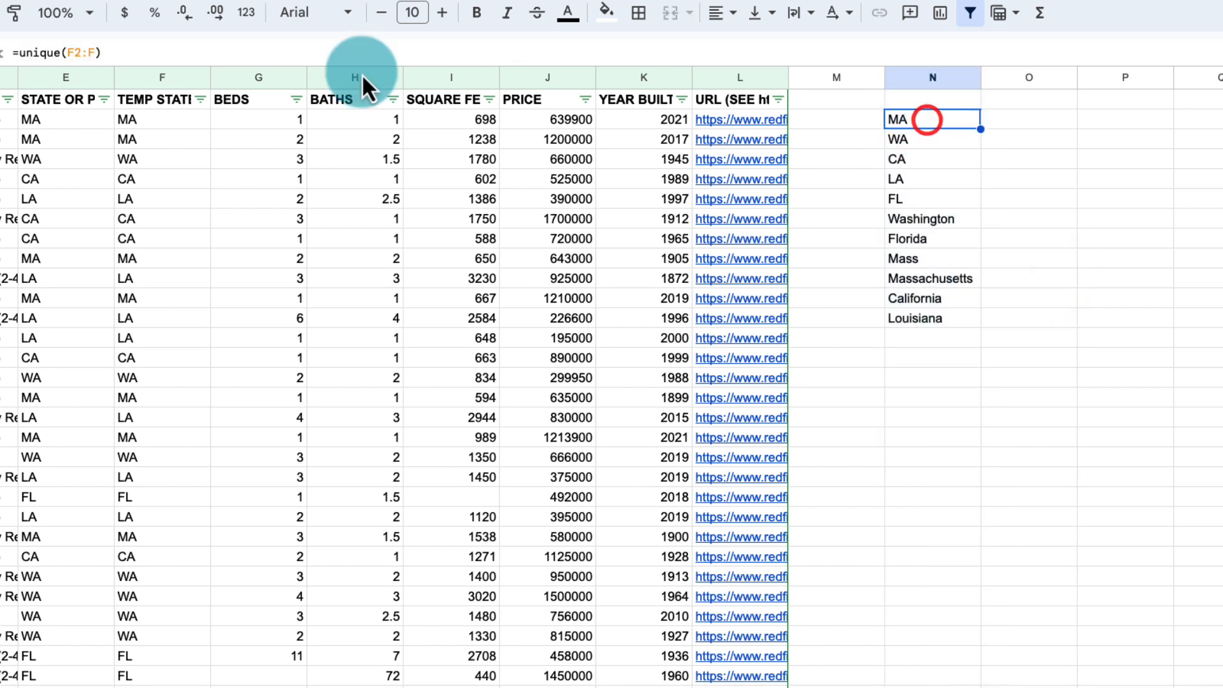
pyautogui.click(18, 51)
pyautogui.write('sor')
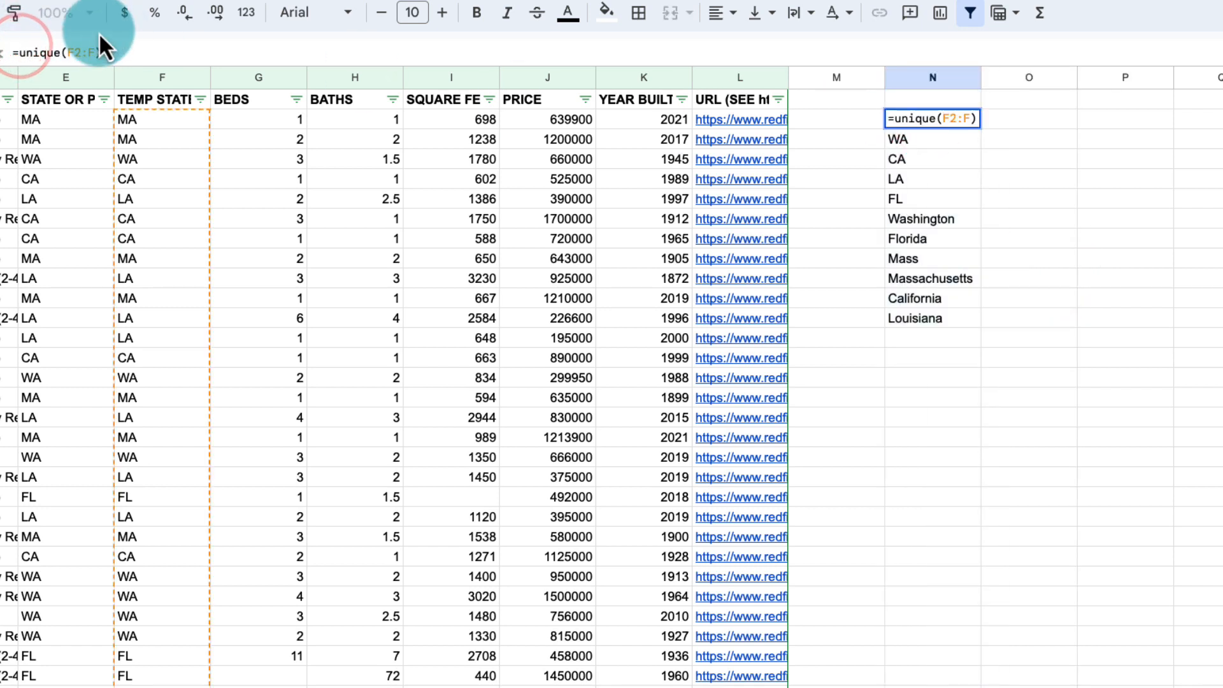
pyautogui.write('t(')
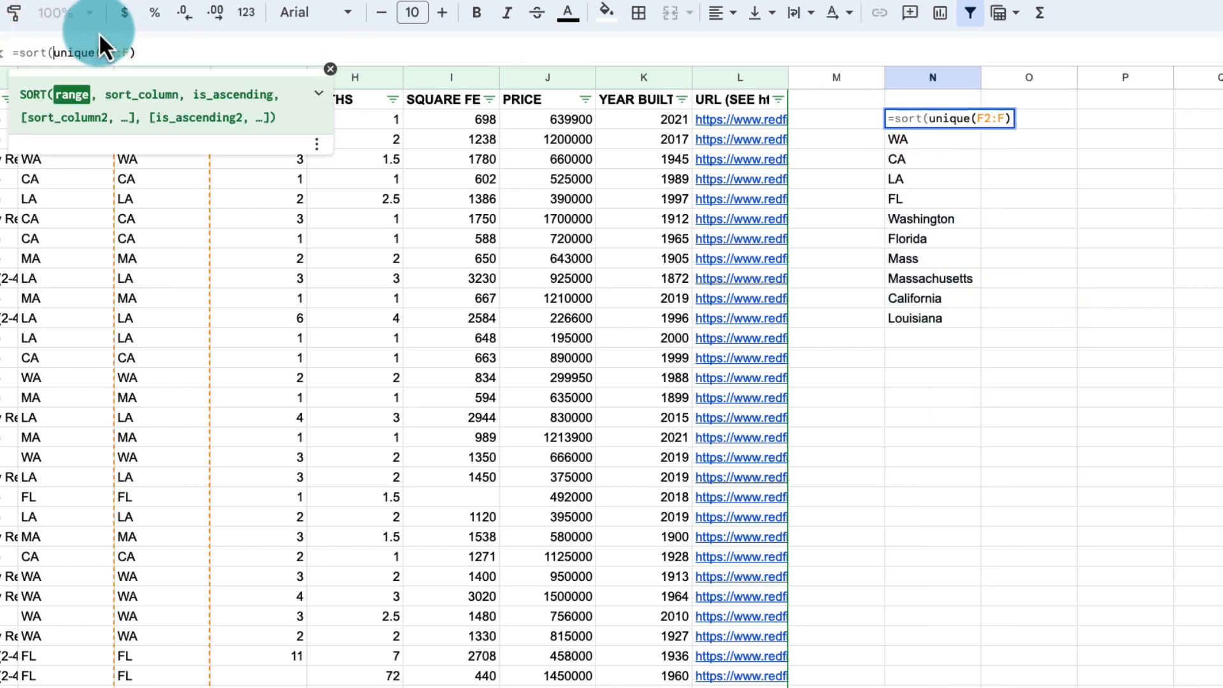
pyautogui.click(141, 50)
pyautogui.press('Return')
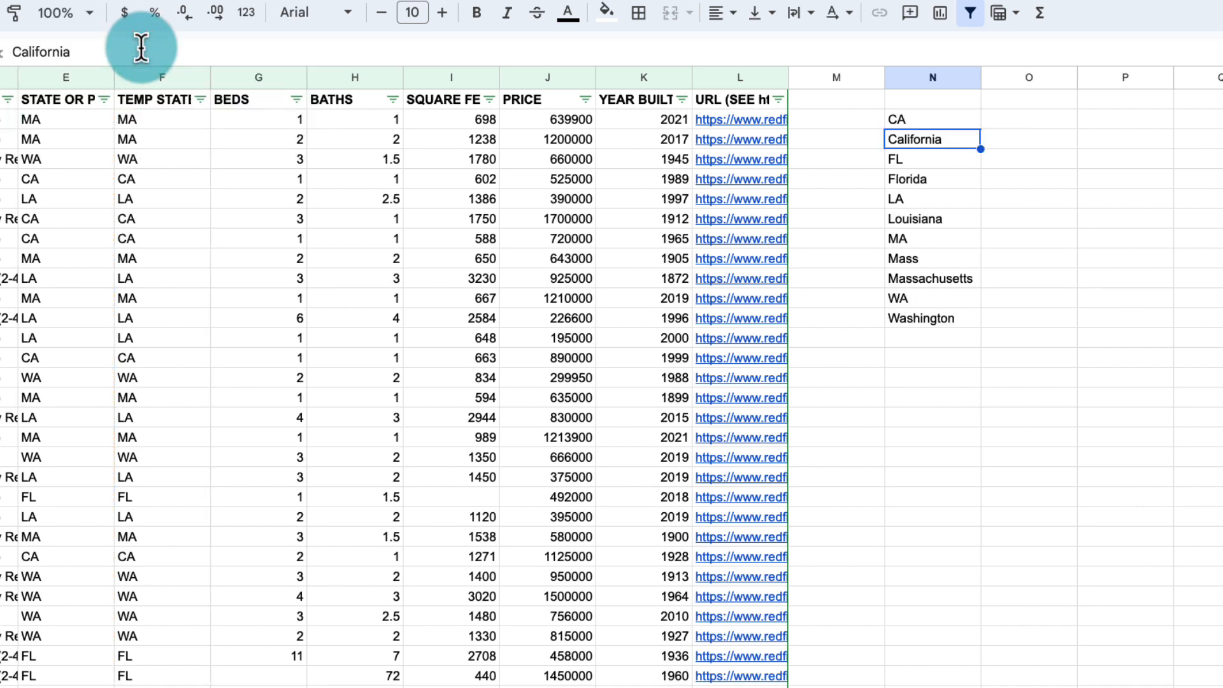
# Step: Enter the standard abbreviations CA, CA, FL, FL, LA, LA in O2:O7 beside the matching entries of the sorted state list
pyautogui.click(1004, 119)
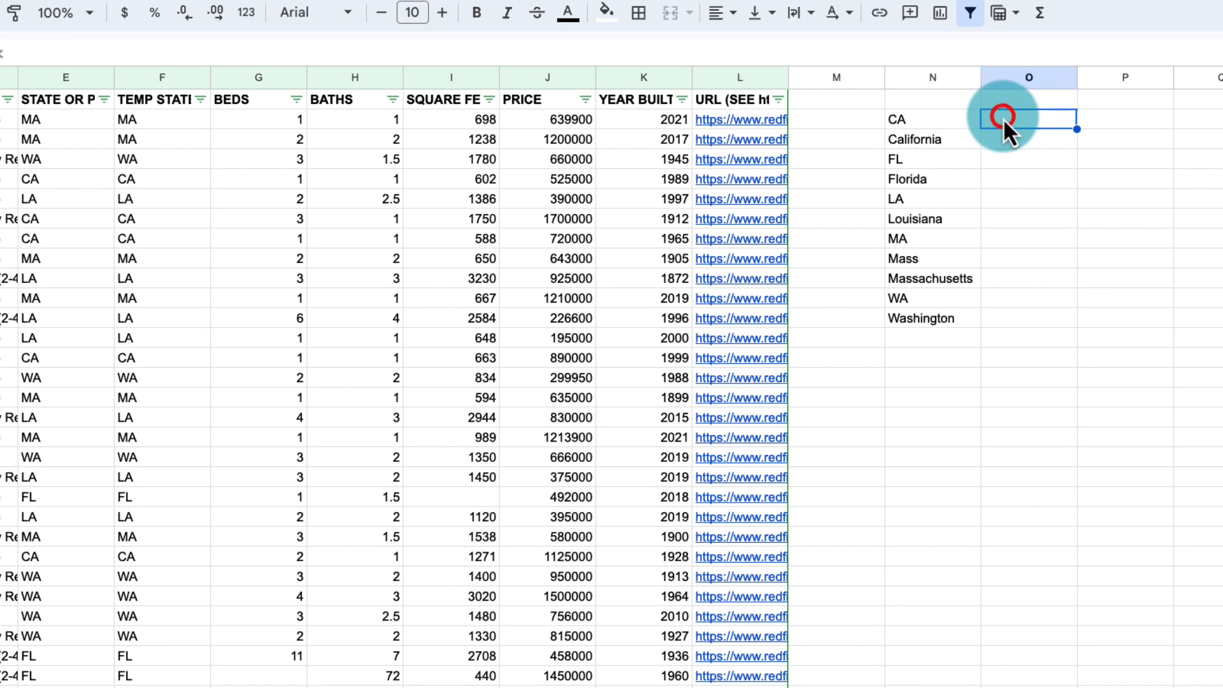
pyautogui.moveTo(946, 122); pyautogui.dragTo(953, 320)
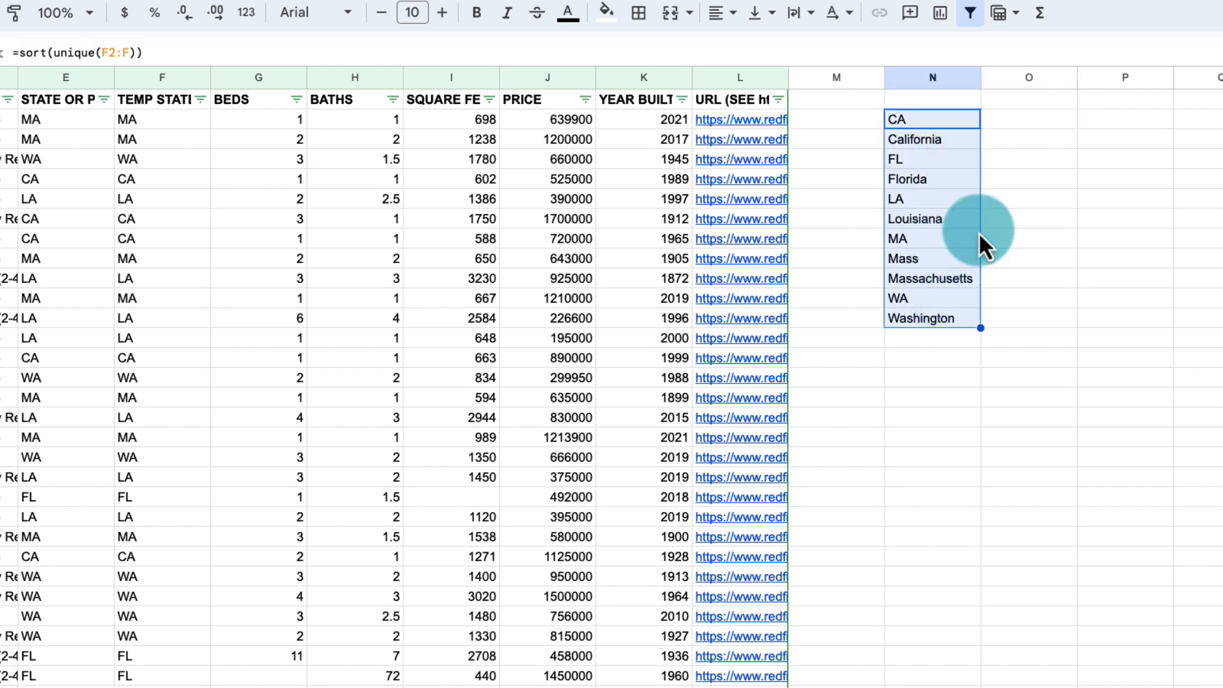
pyautogui.click(1018, 117)
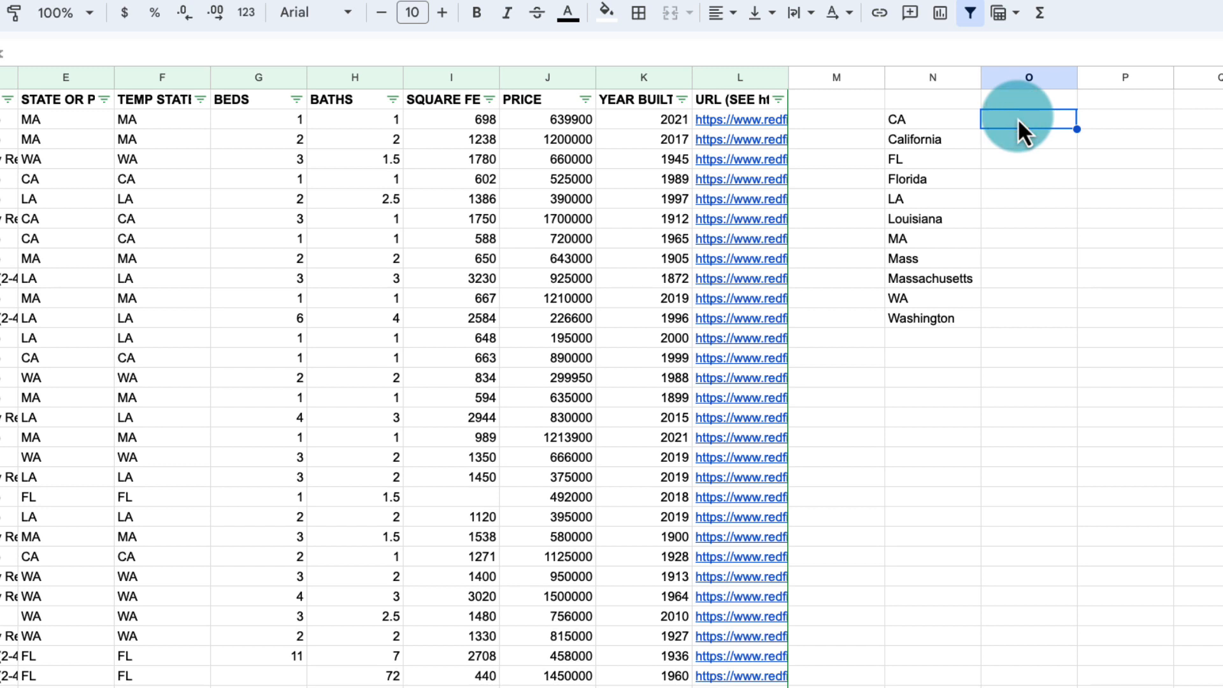
pyautogui.write('CA')
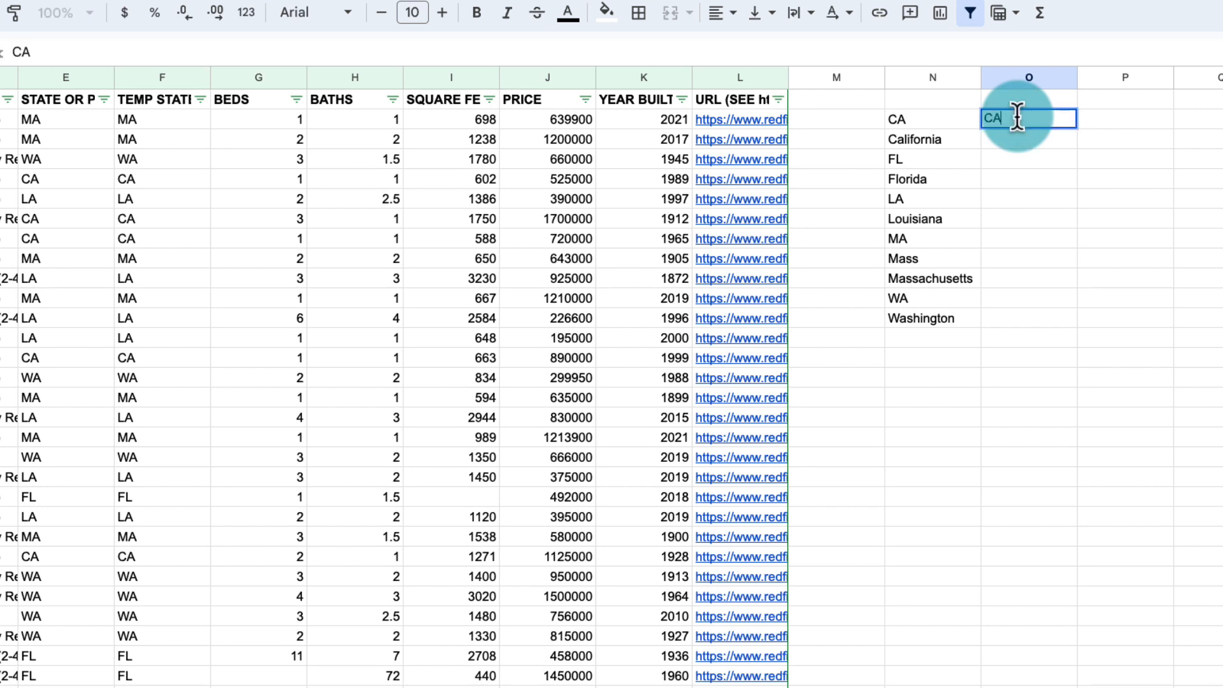
pyautogui.press('Return')
pyautogui.write('CA')
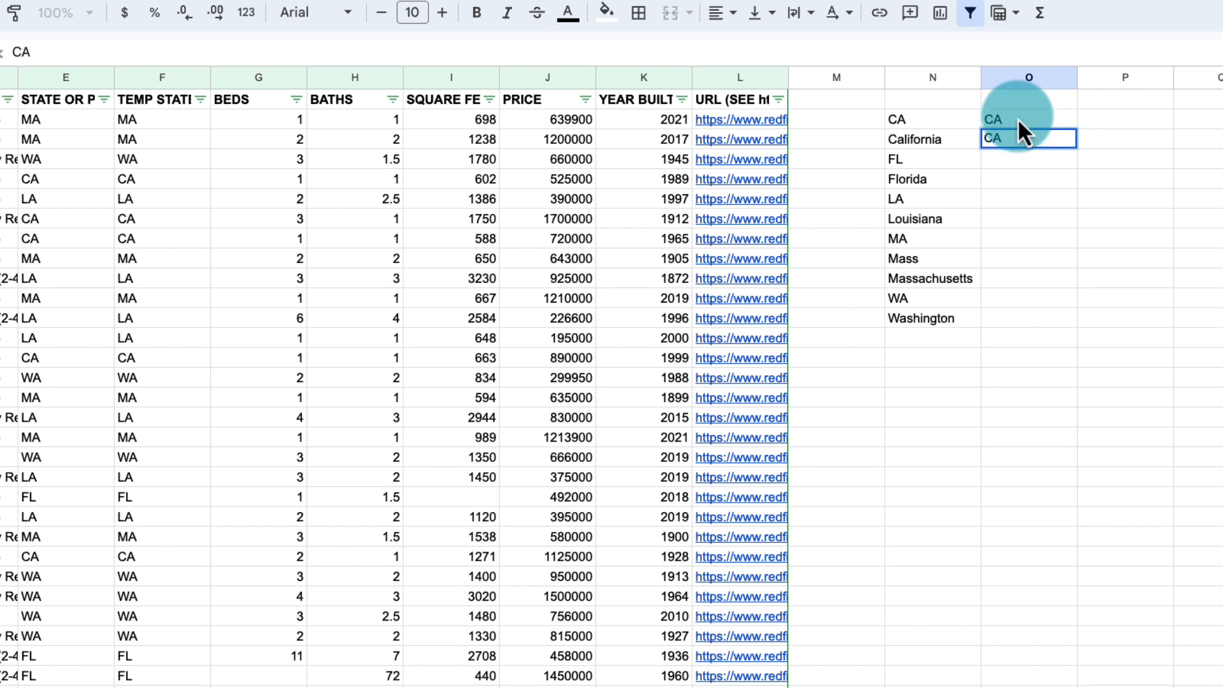
pyautogui.press('Return')
pyautogui.write('FL')
pyautogui.press('Return')
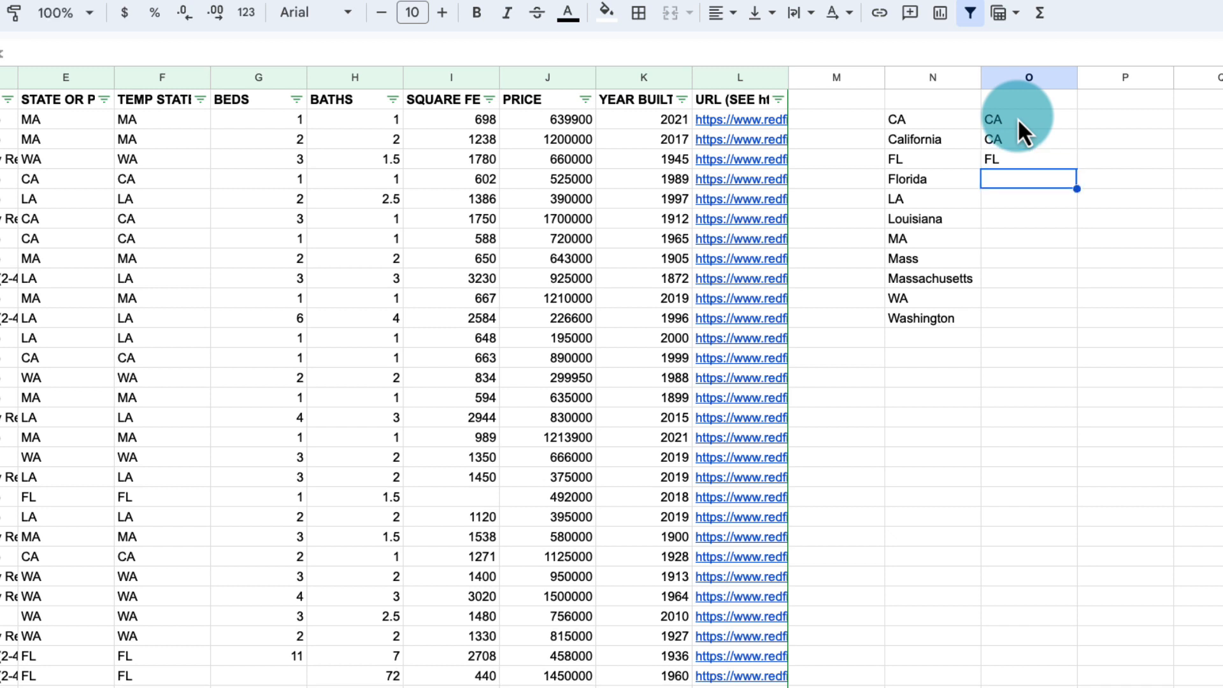
pyautogui.write('FL')
pyautogui.press('Return')
pyautogui.write('LA')
pyautogui.press('Return')
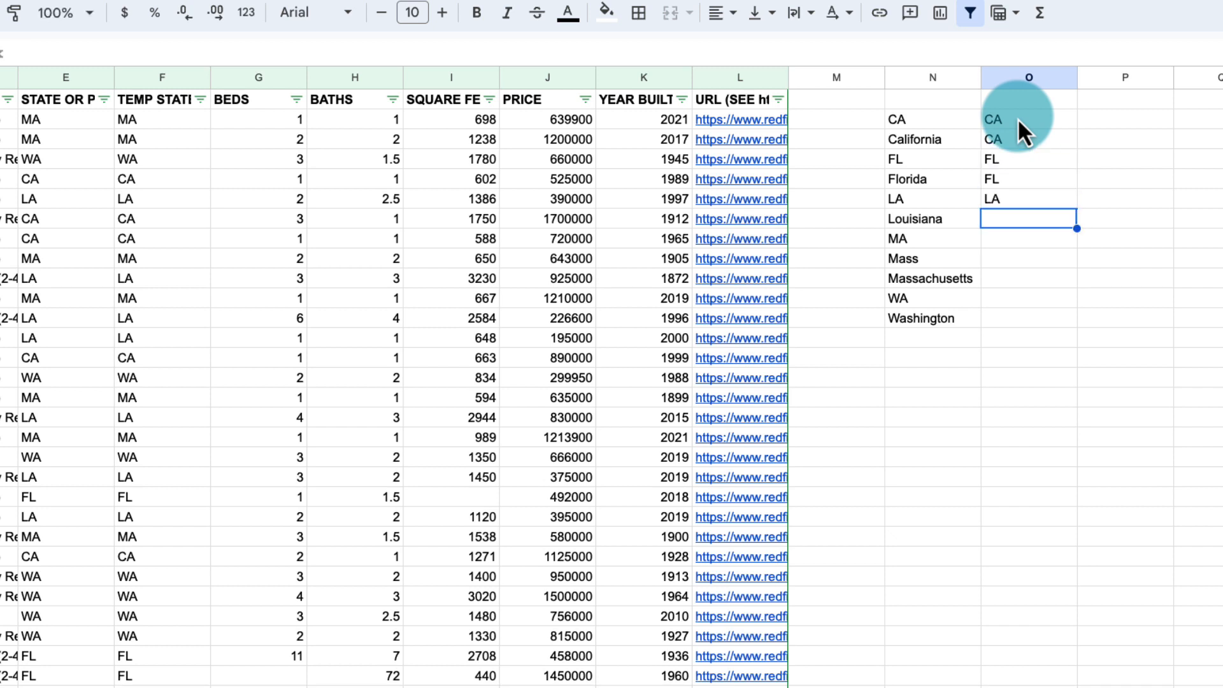
pyautogui.write('LA')
pyautogui.press('Return')
# Step: Complete the abbreviation mapping in O8:O12 with MA for the three Massachusetts variants and WA for the two Washington variants
pyautogui.write('MA')
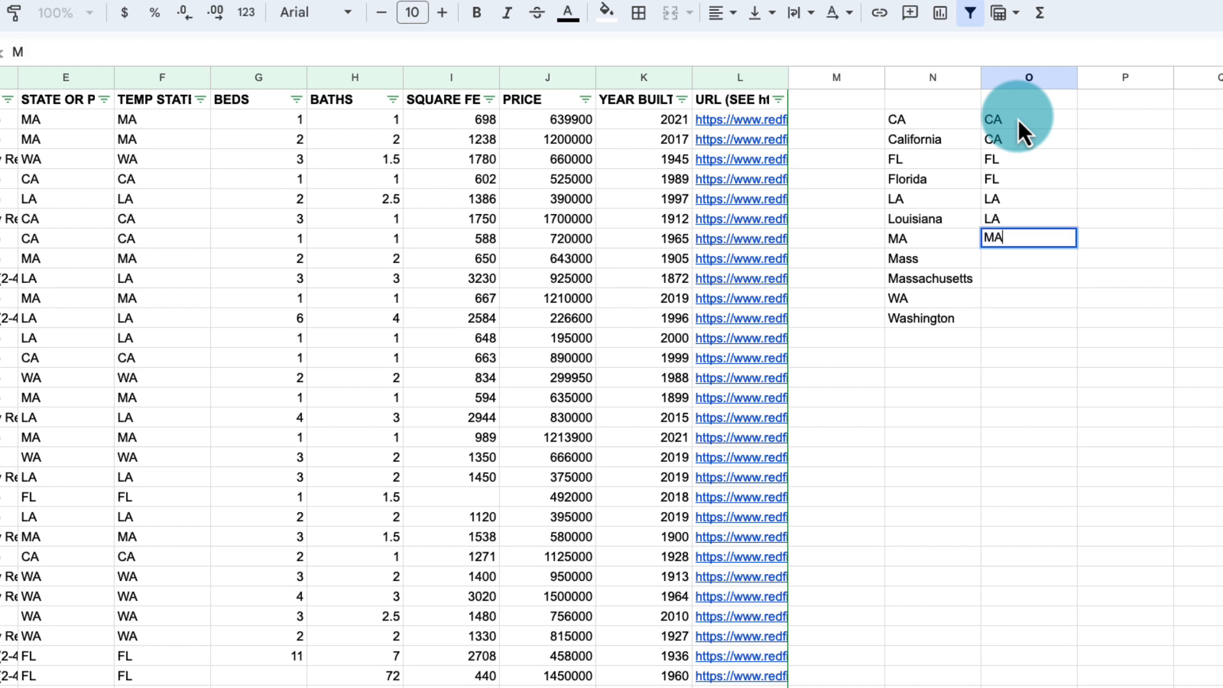
pyautogui.press('Return')
pyautogui.write('MA')
pyautogui.press('Return')
pyautogui.write('MA')
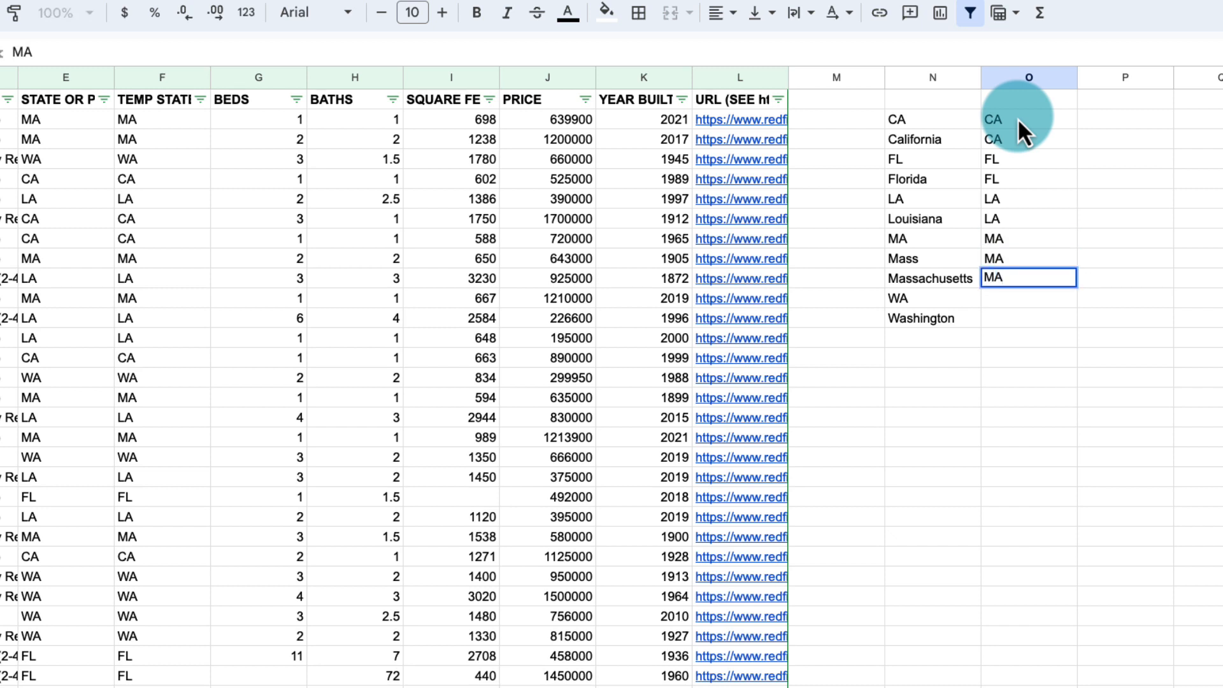
pyautogui.press('Return')
pyautogui.write('WA')
pyautogui.press('Return')
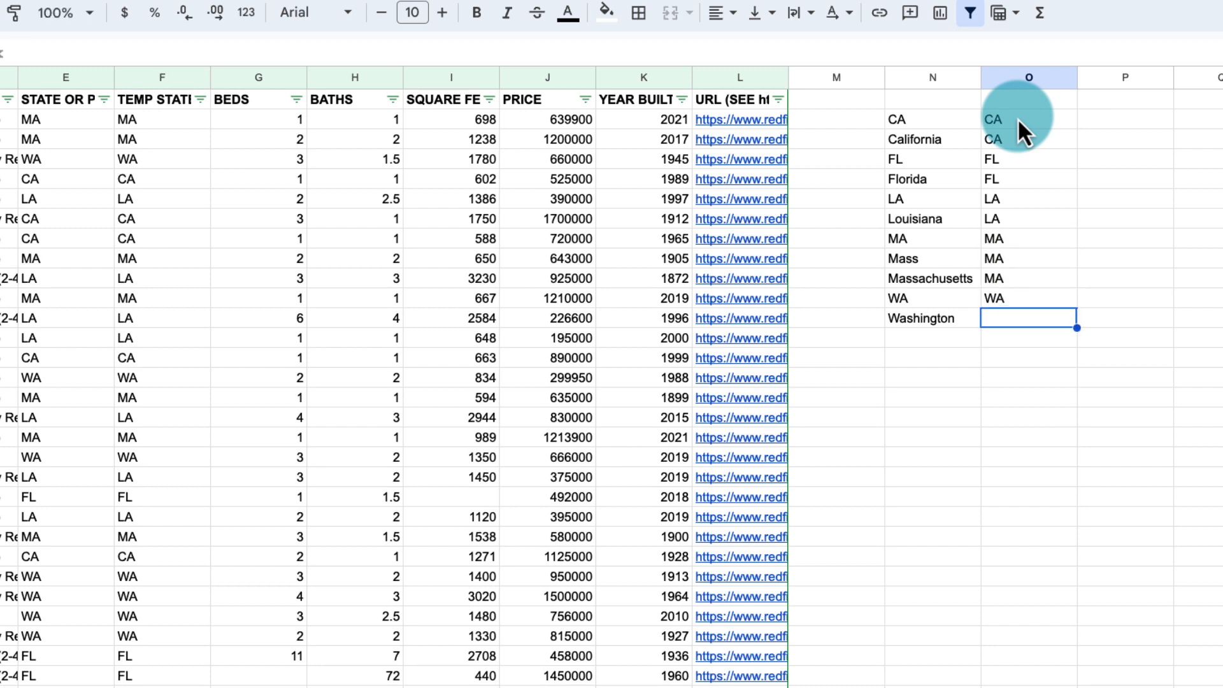
pyautogui.write('WA')
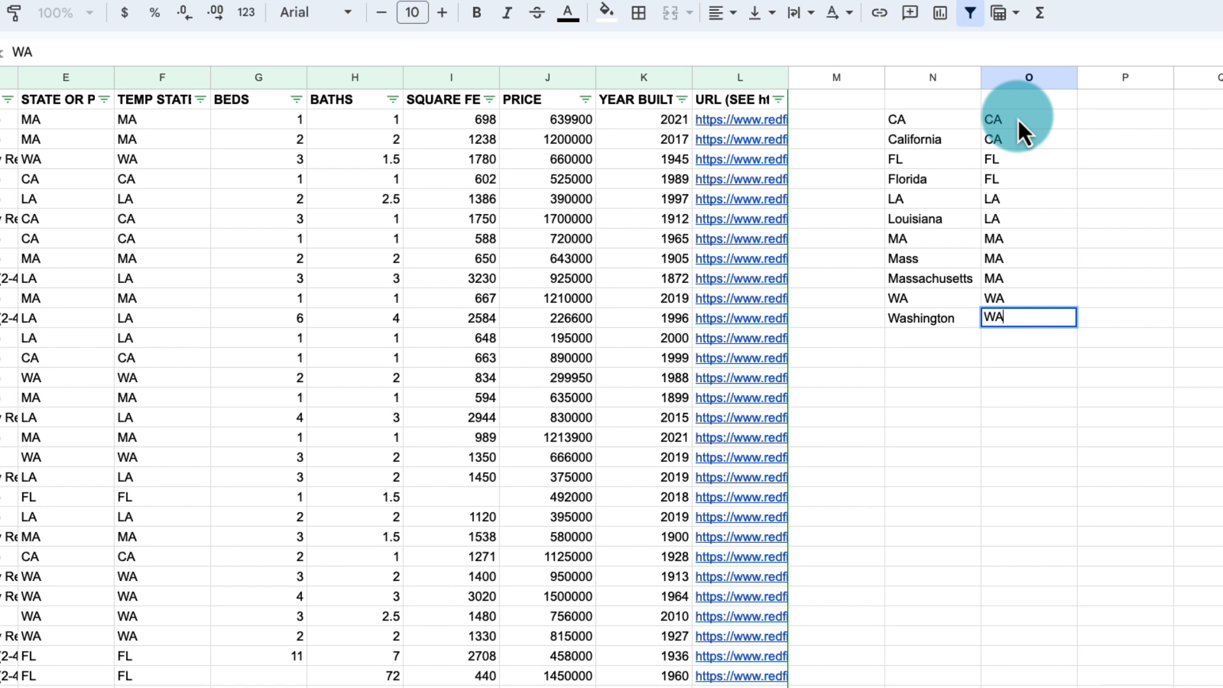
# Step: Label the mapping columns STATE LOOKUP in N1 and STATE RETURN in O1
pyautogui.press('Left')
pyautogui.press('Up')
pyautogui.press('Up')
pyautogui.press('Up')
pyautogui.press('Up')
pyautogui.press('Up')
pyautogui.press('Up')
pyautogui.press('Up')
pyautogui.press('Up')
pyautogui.press('Up')
pyautogui.press('Up')
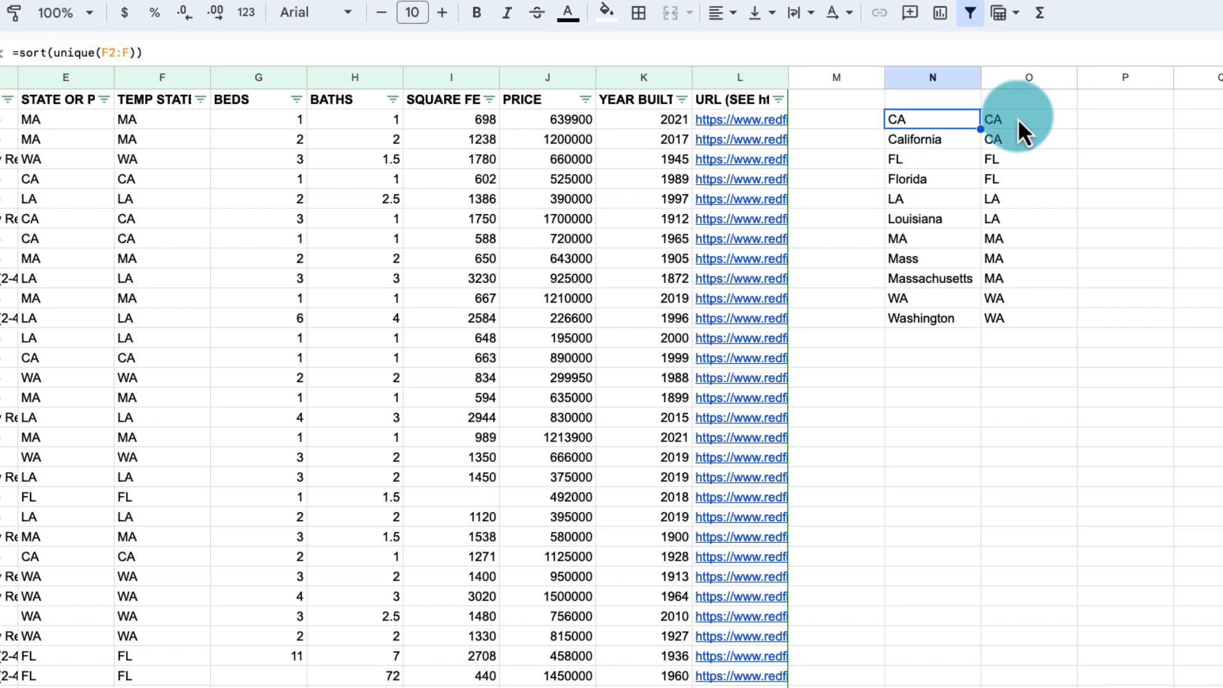
pyautogui.press('Up')
pyautogui.write('STATE')
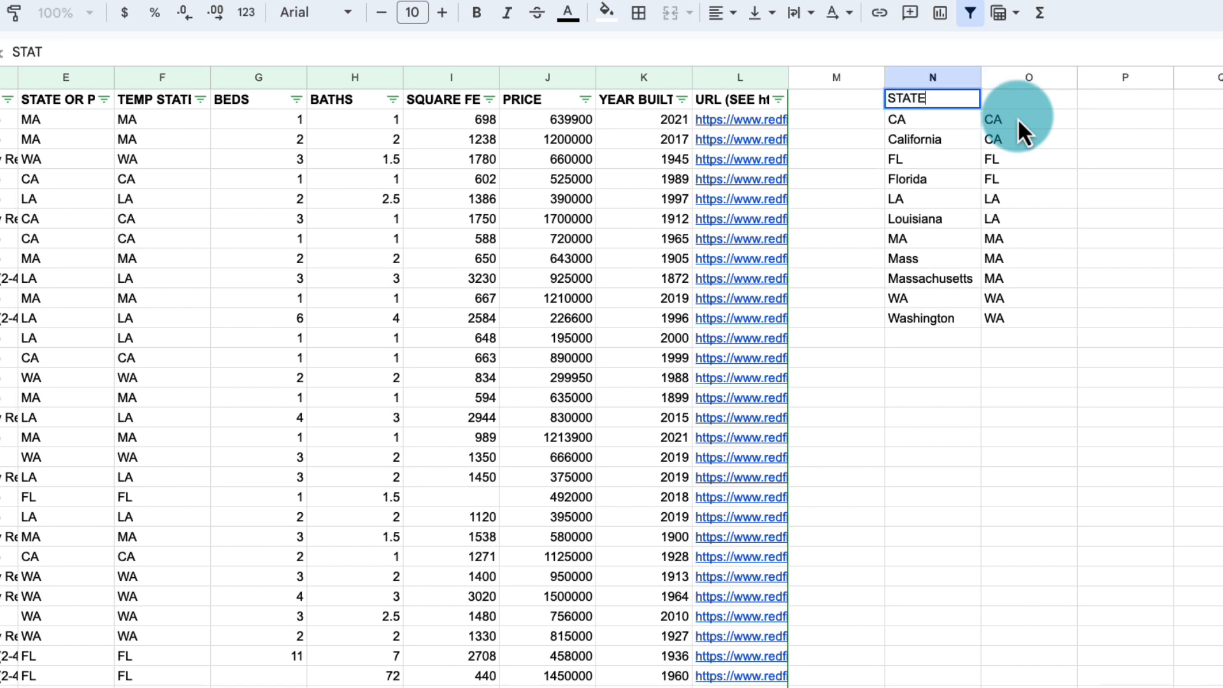
pyautogui.write(' LOOKUP')
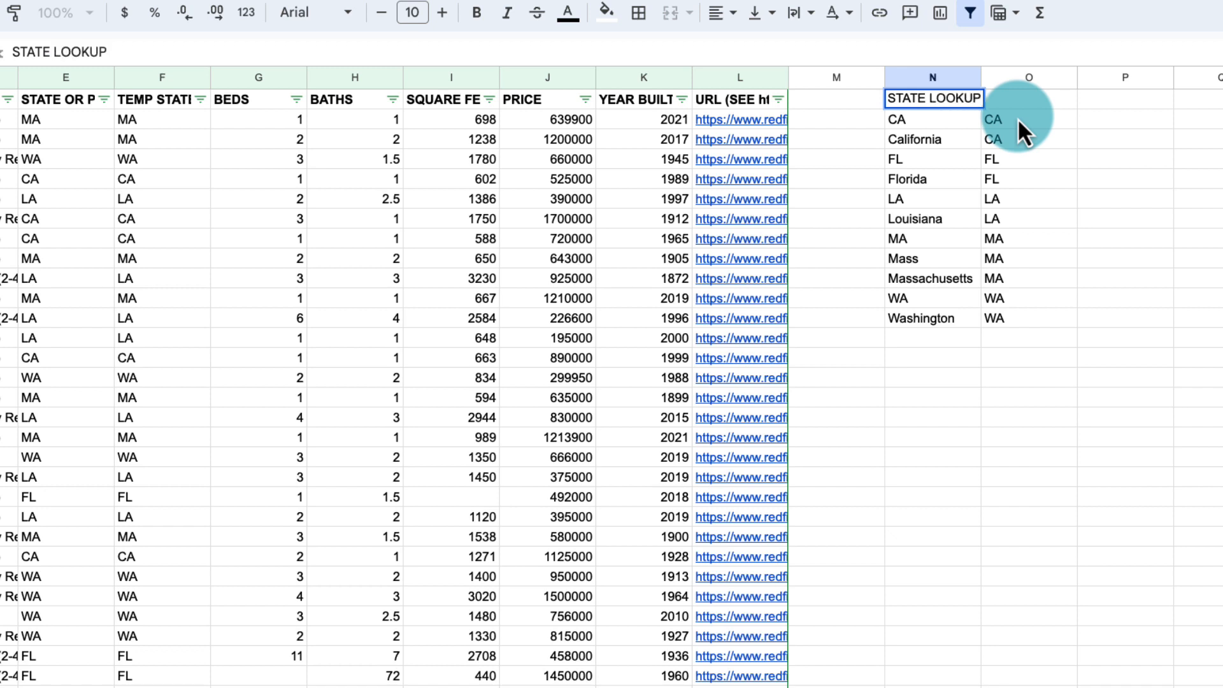
pyautogui.press('Tab')
pyautogui.write('STATE RETURN')
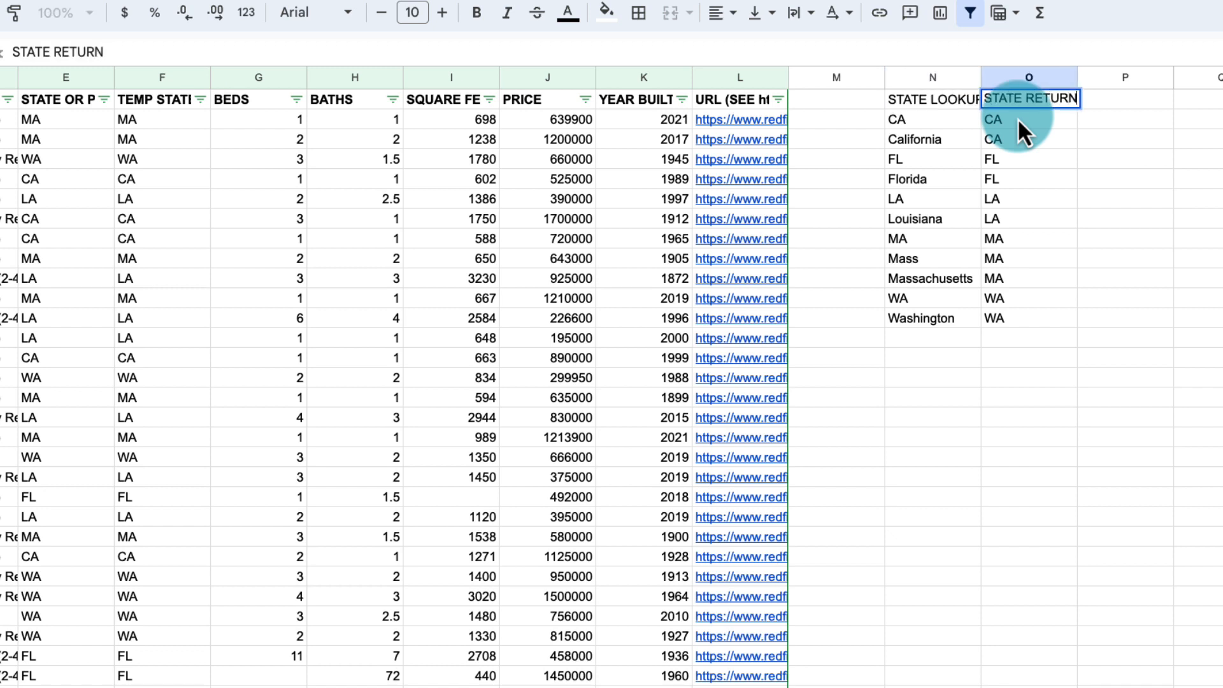
pyautogui.press('Return')
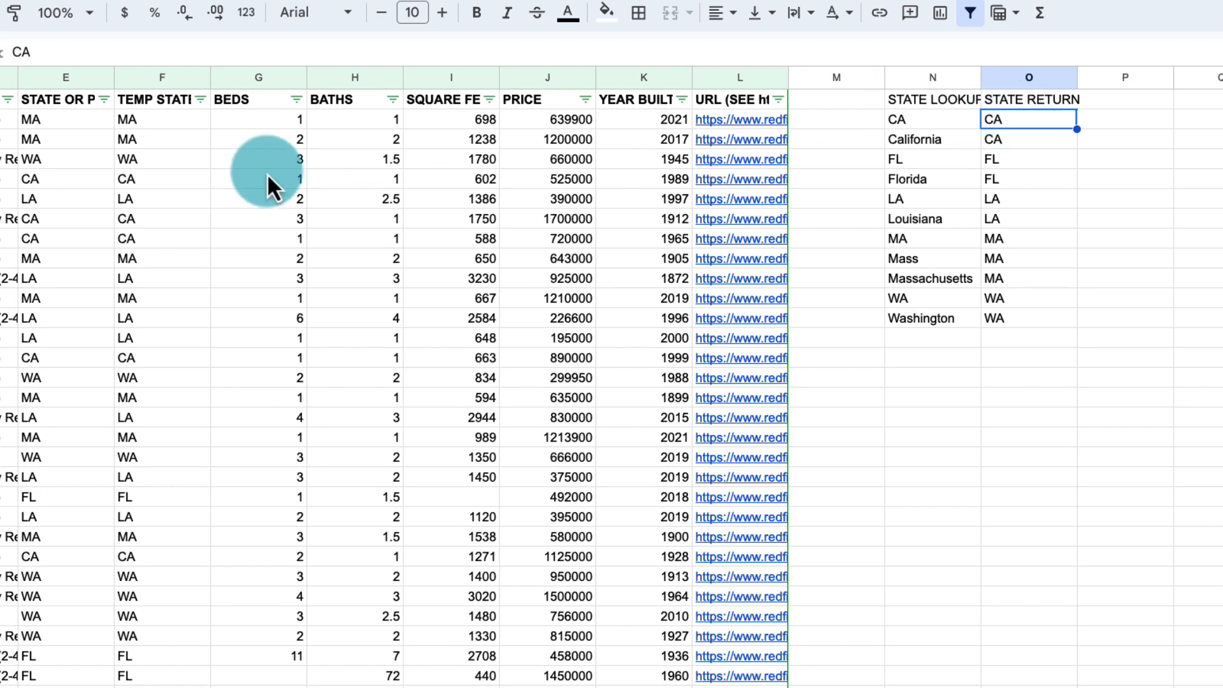
# Step: Insert a blank column directly after TEMP STATE and start an XLOOKUP in G2 with F2 as the search key
pyautogui.rightClick(166, 79)
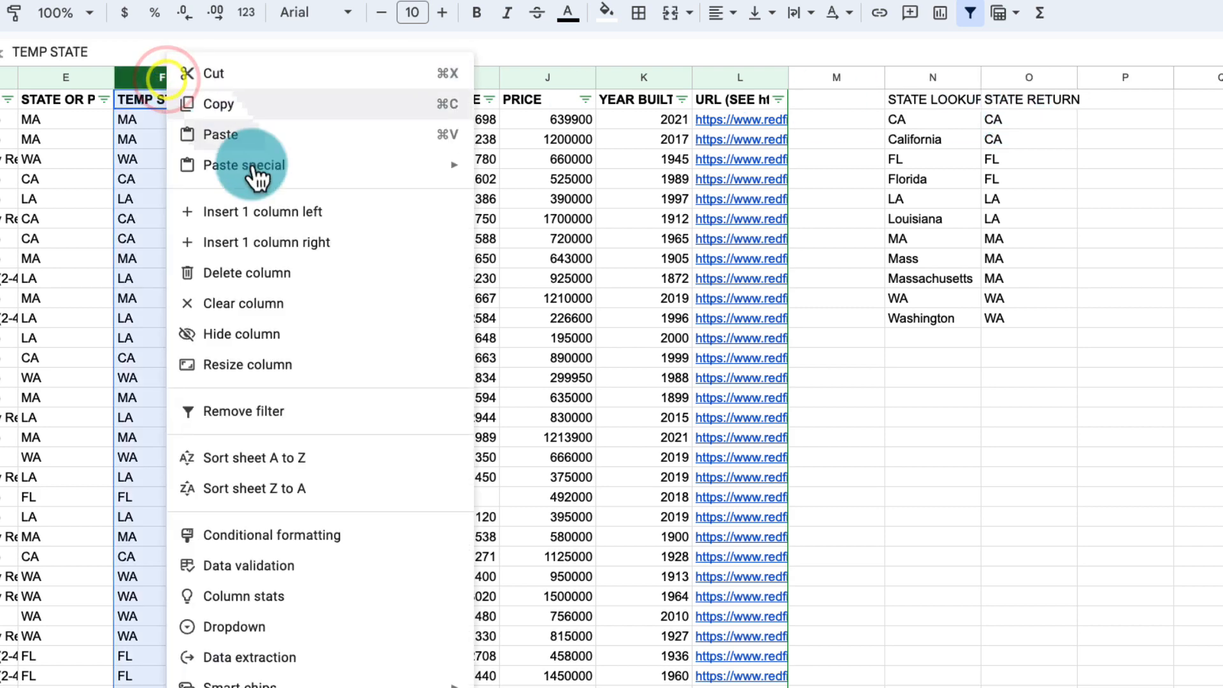
pyautogui.click(292, 240)
pyautogui.click(254, 121)
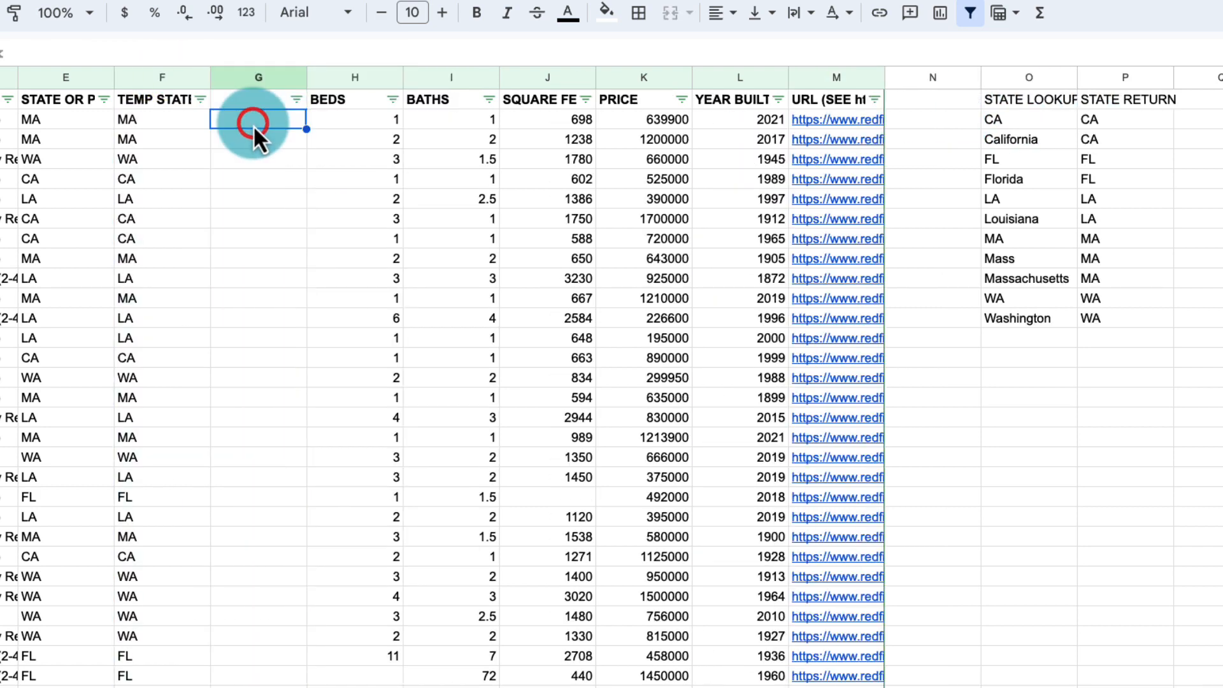
pyautogui.write('=xlookup(')
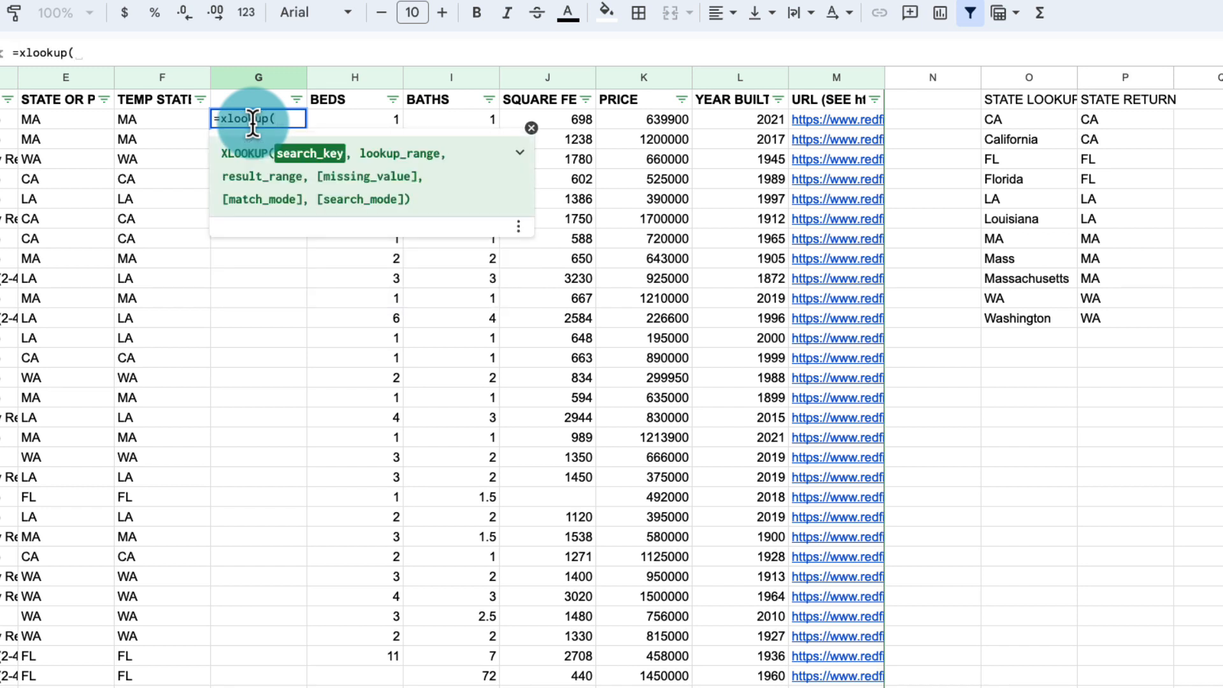
pyautogui.click(168, 120)
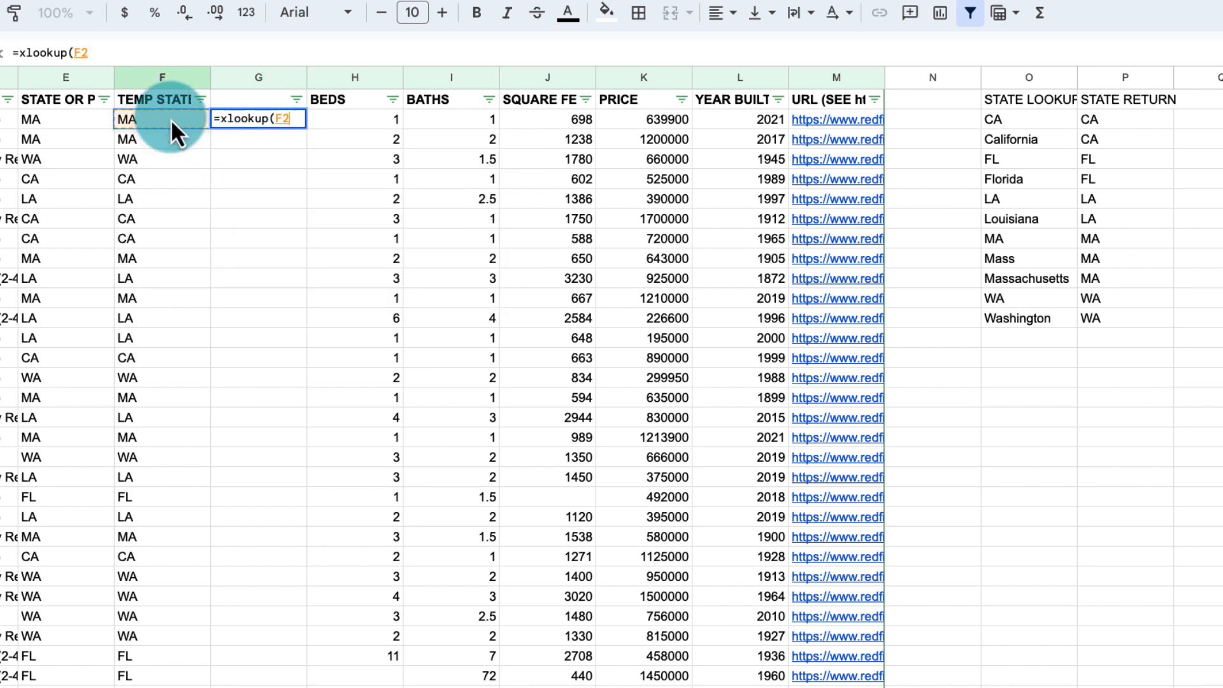
pyautogui.write(',')
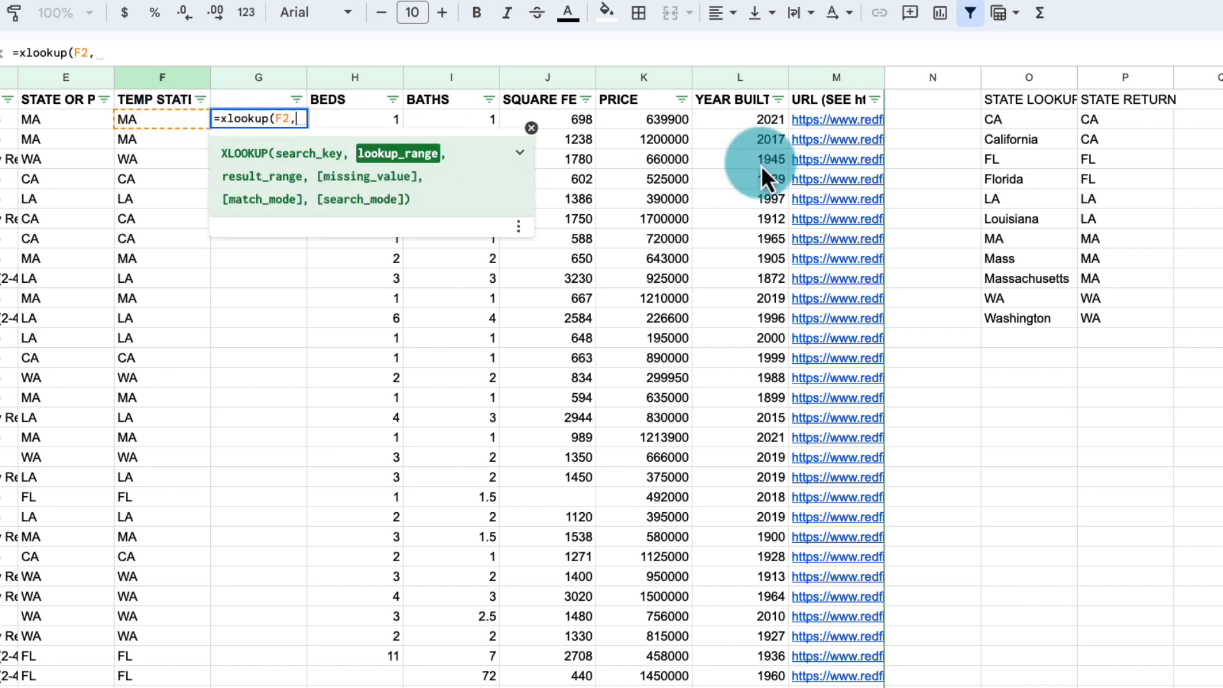
# Step: Set the XLOOKUP's lookup range to the open-ended absolute range $O$2:$O covering the STATE LOOKUP column
pyautogui.click(1019, 120)
pyautogui.moveTo(1019, 125); pyautogui.dragTo(1028, 317)
pyautogui.click(160, 52)
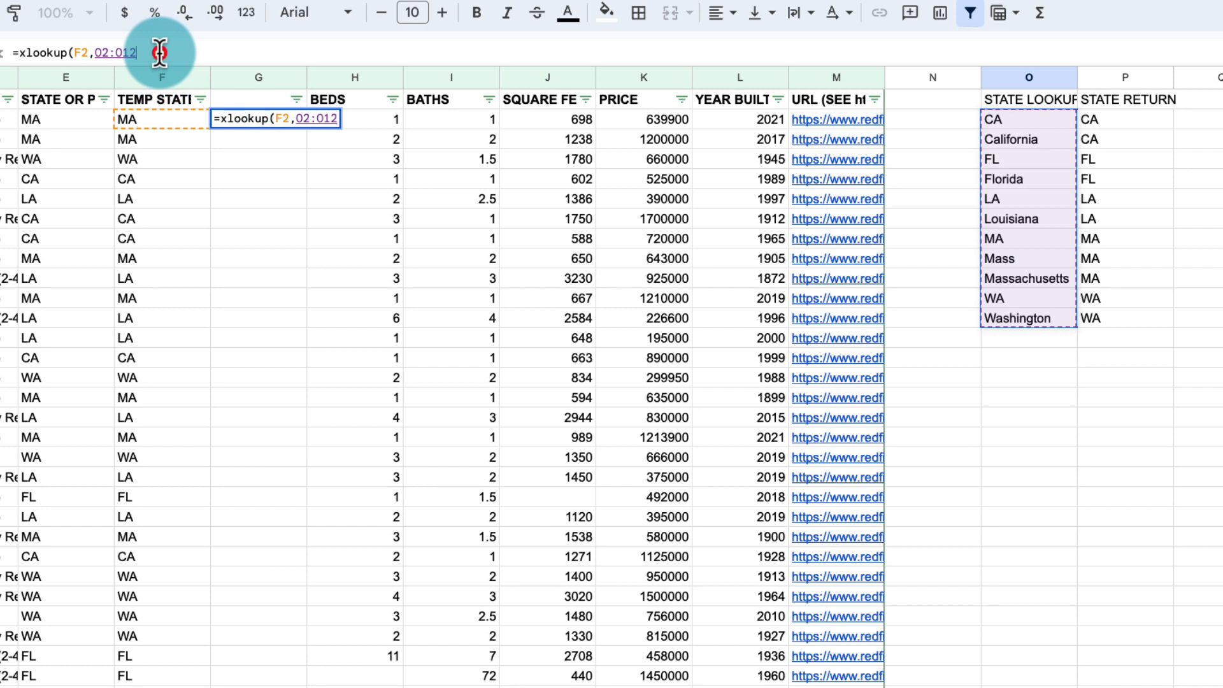
pyautogui.press('BackSpace')
pyautogui.press('BackSpace')
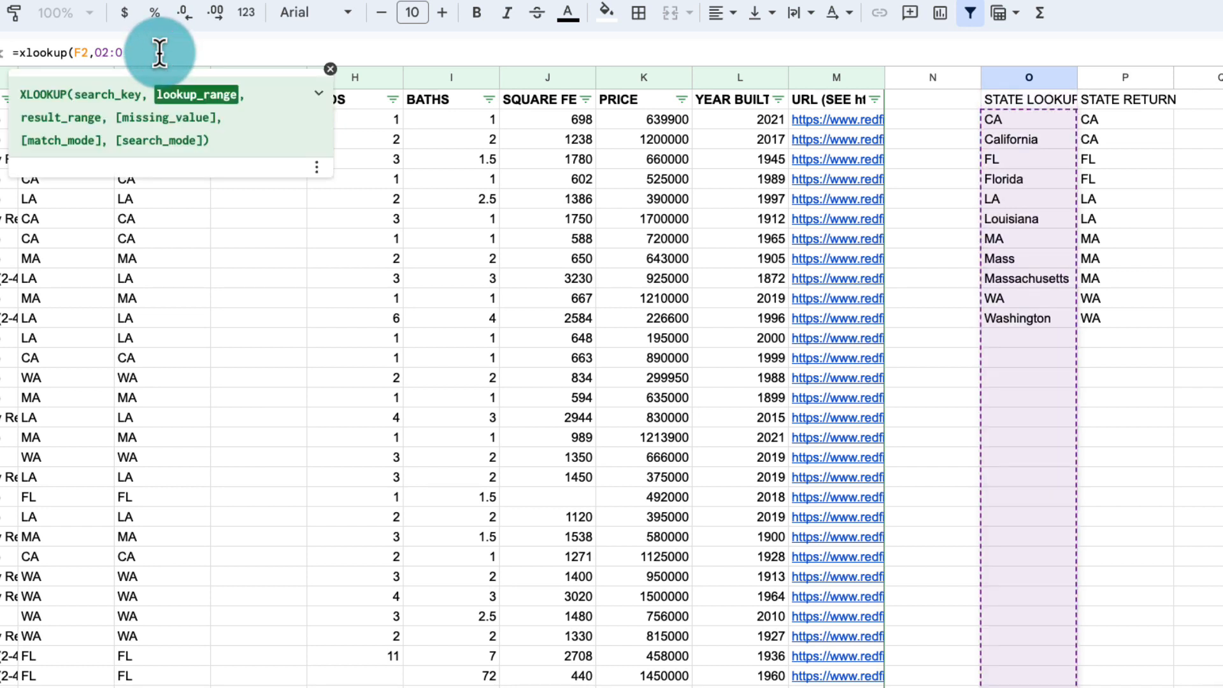
pyautogui.press('F4')
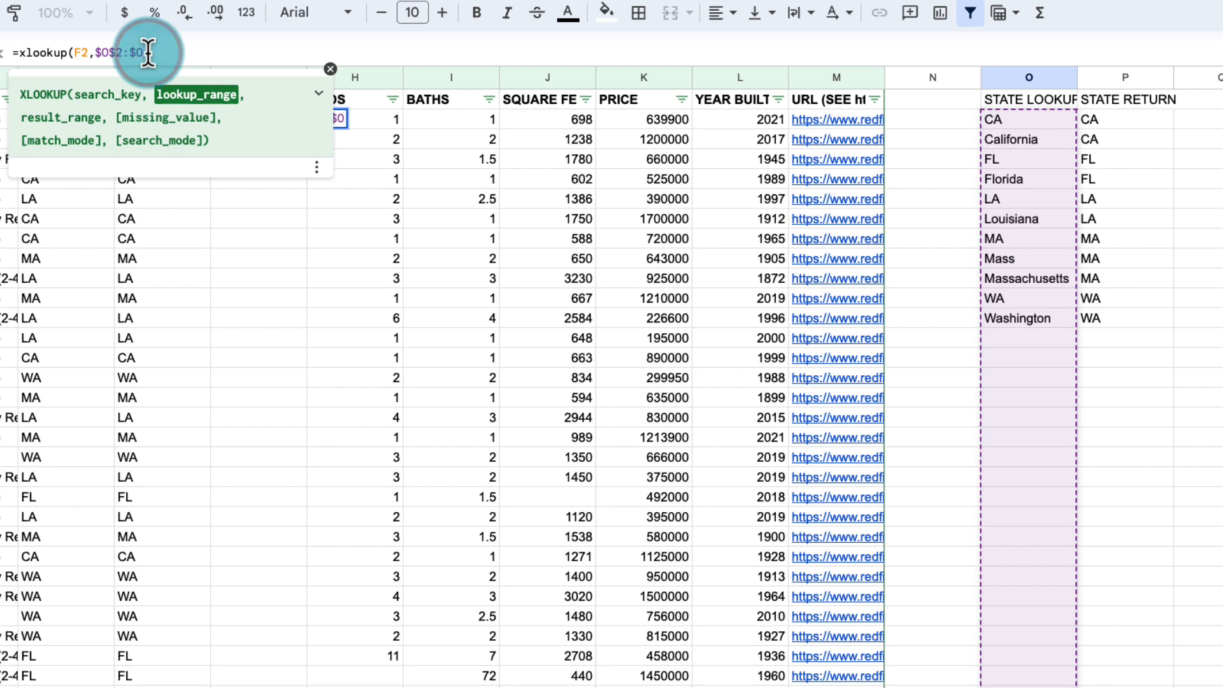
# Step: Finish the G2 XLOOKUP with result range $P$2:$P and accept the suggested autofill for the rest of column G
pyautogui.write(',')
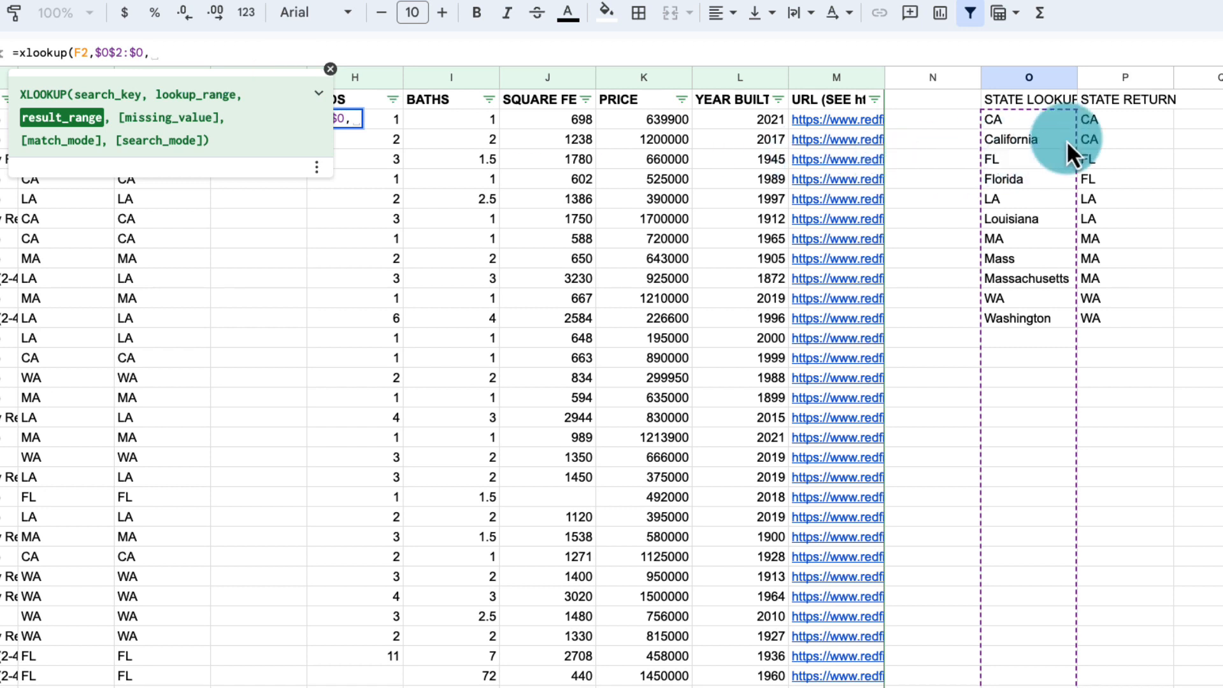
pyautogui.click(1116, 120)
pyautogui.click(192, 50)
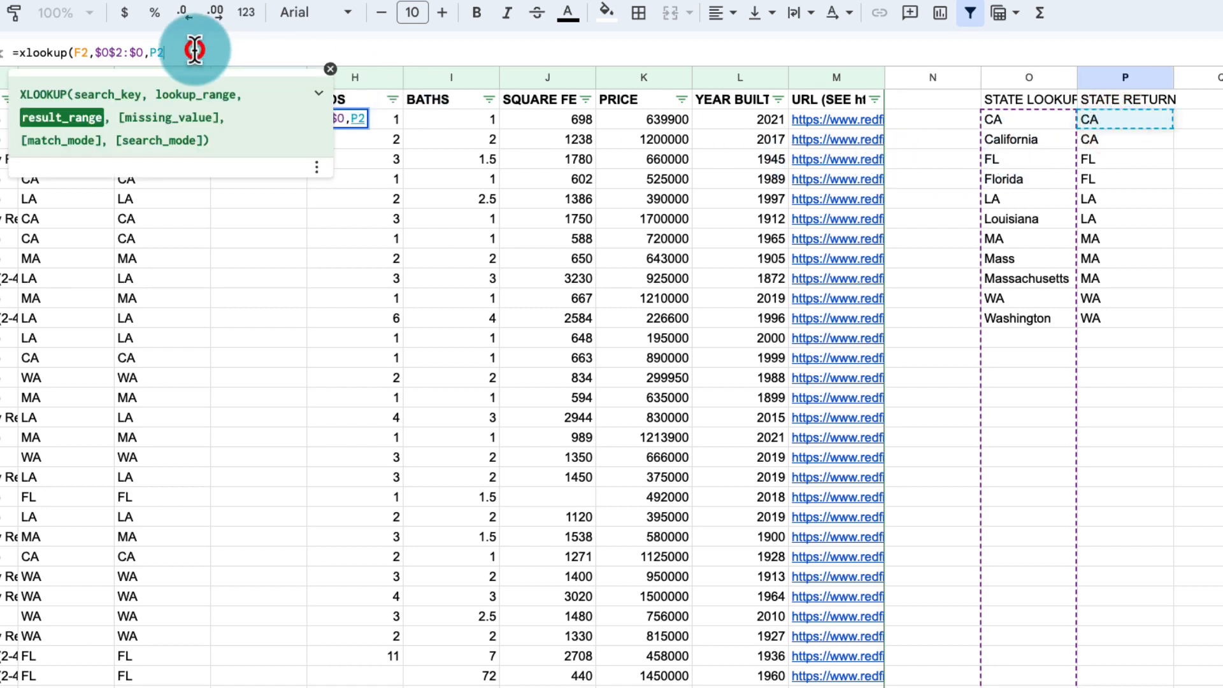
pyautogui.write(':P')
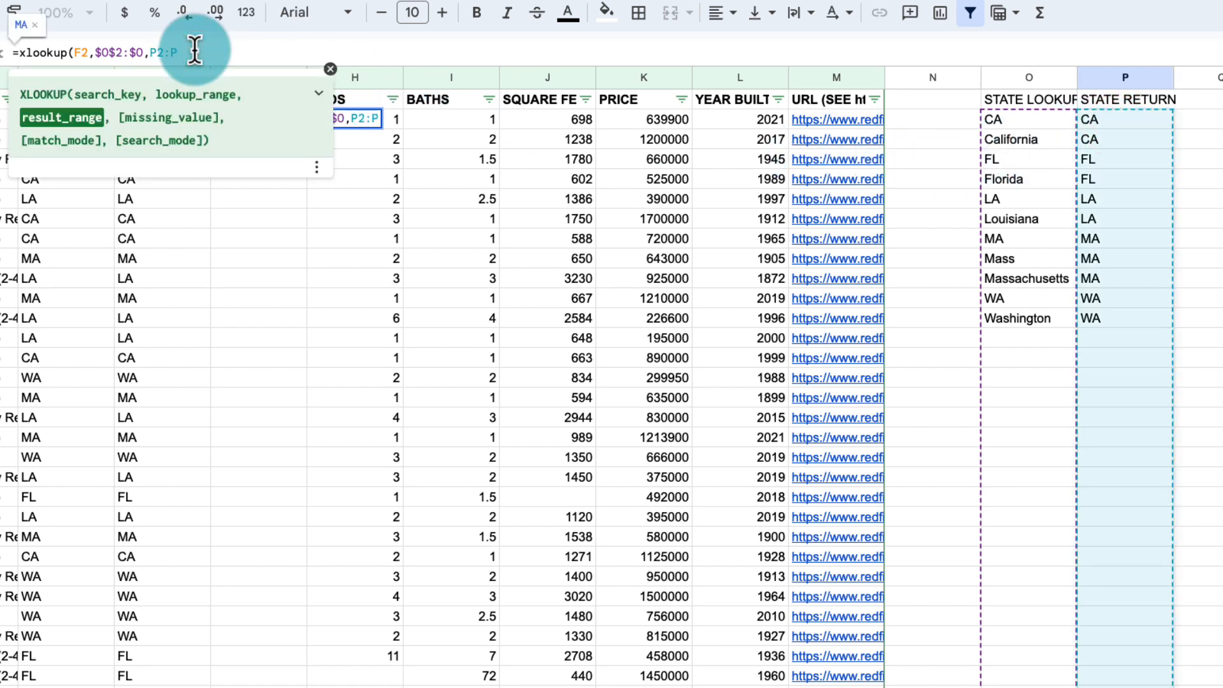
pyautogui.press('F4')
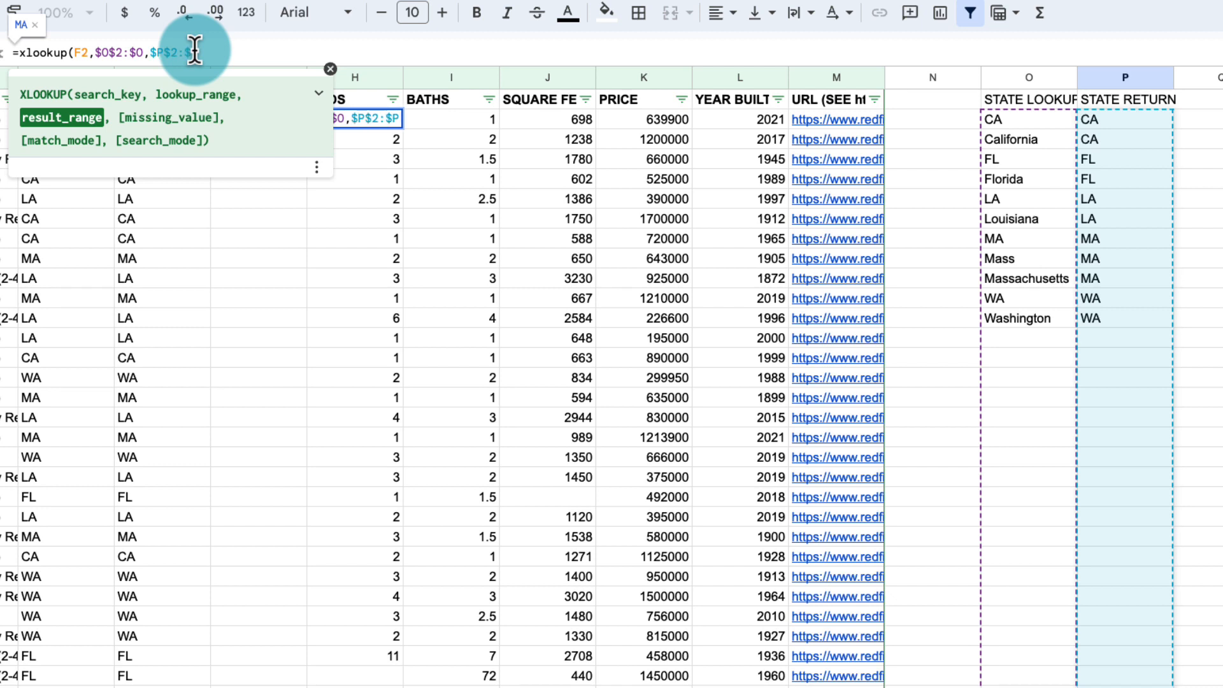
pyautogui.write(')')
pyautogui.press('Return')
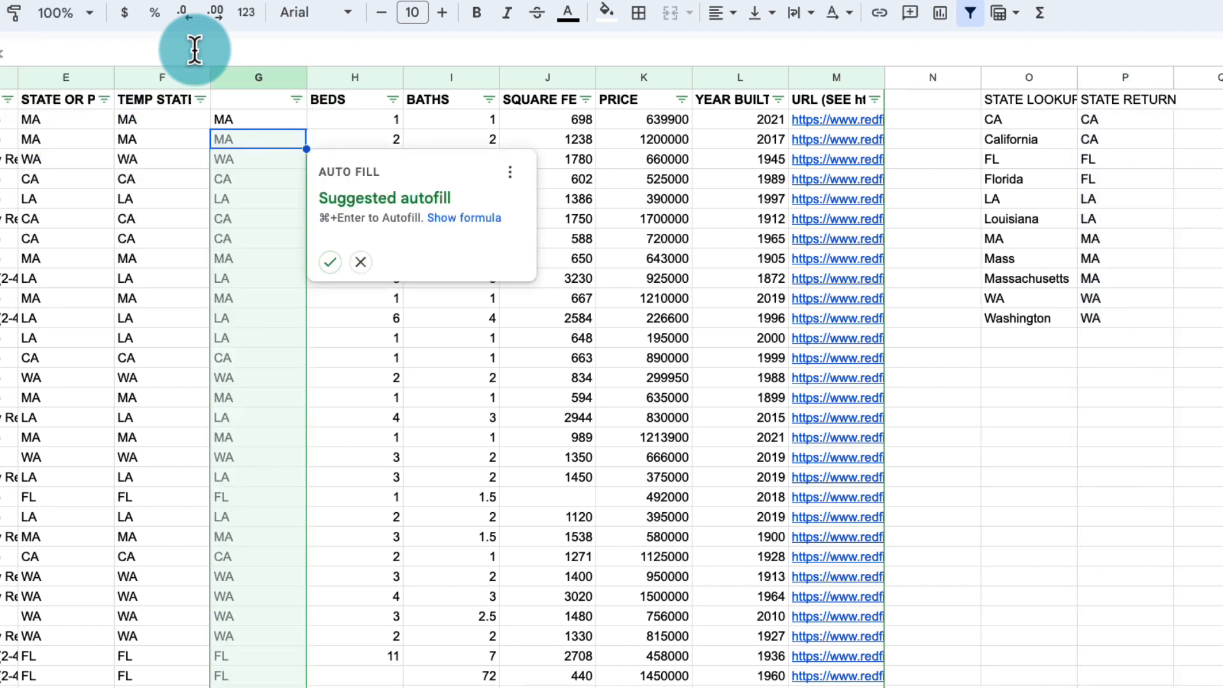
pyautogui.click(329, 263)
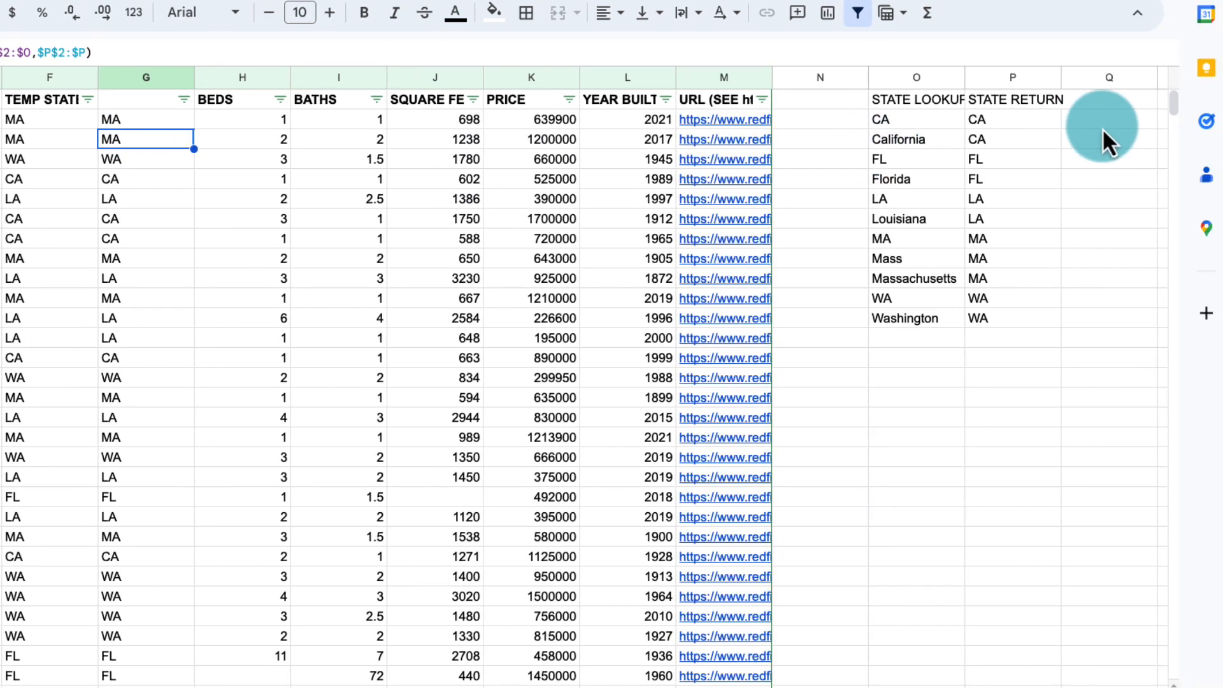
# Step: Enter =unique(G2:G) in Q2 and check the resulting list of distinct state abbreviations
pyautogui.click(1101, 121)
pyautogui.write('=unique(')
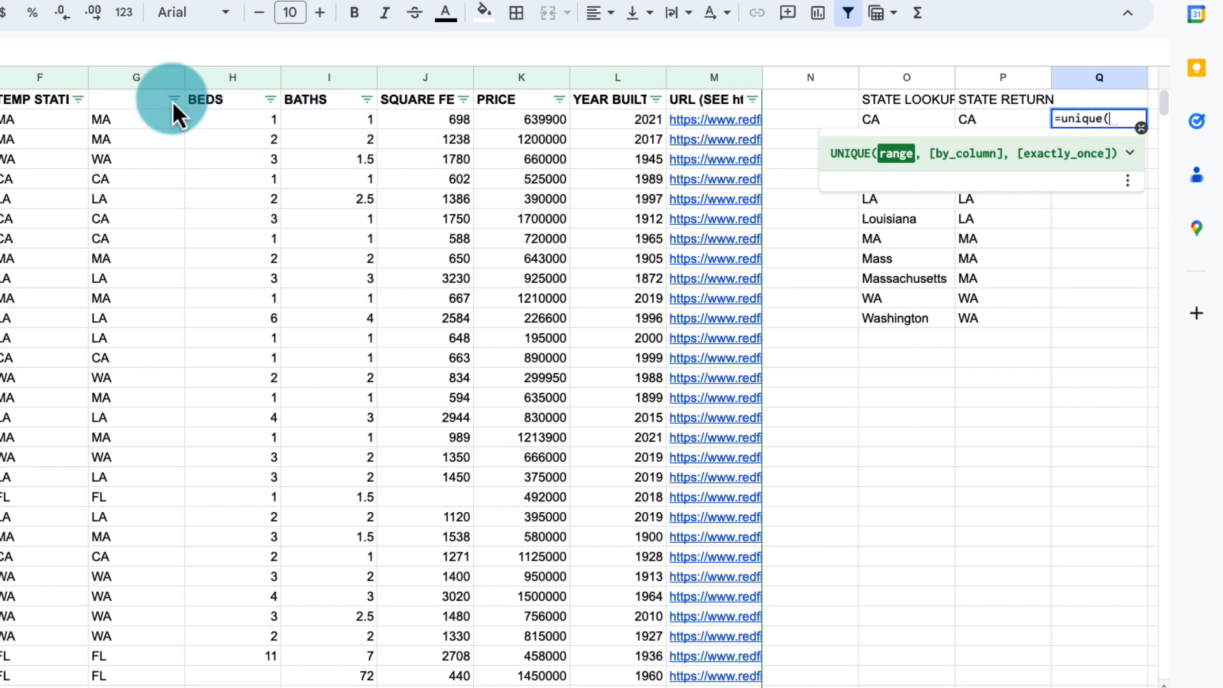
pyautogui.click(135, 117)
pyautogui.write(':G)')
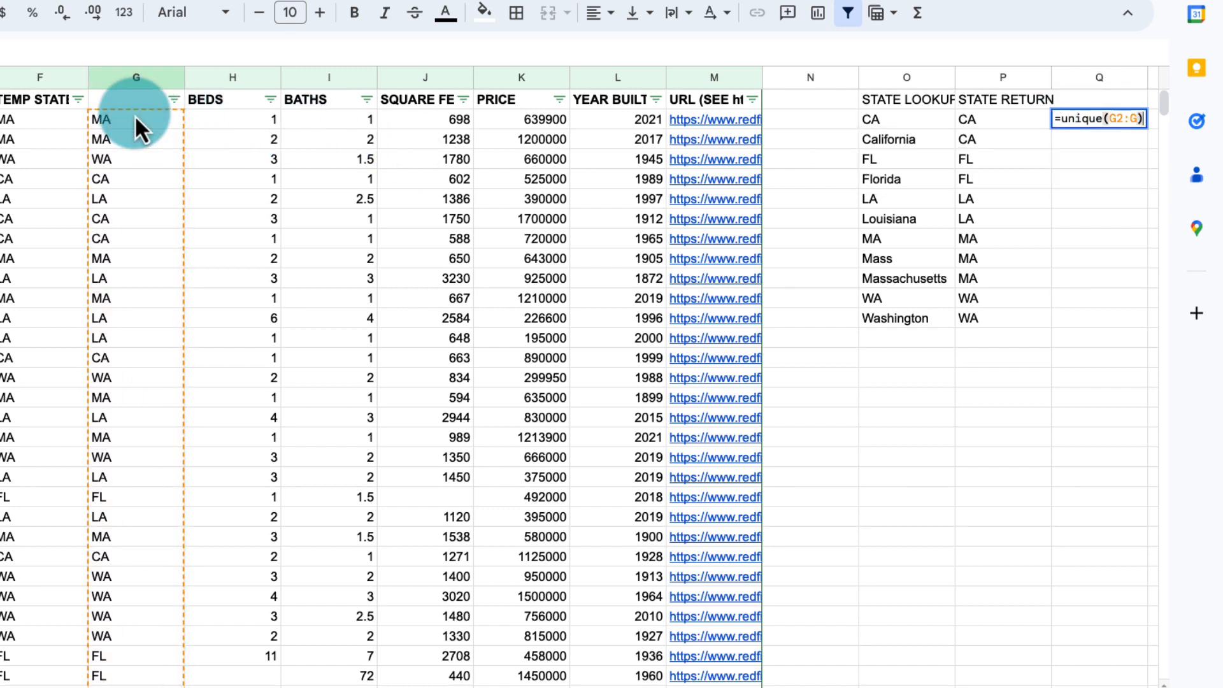
pyautogui.press('Return')
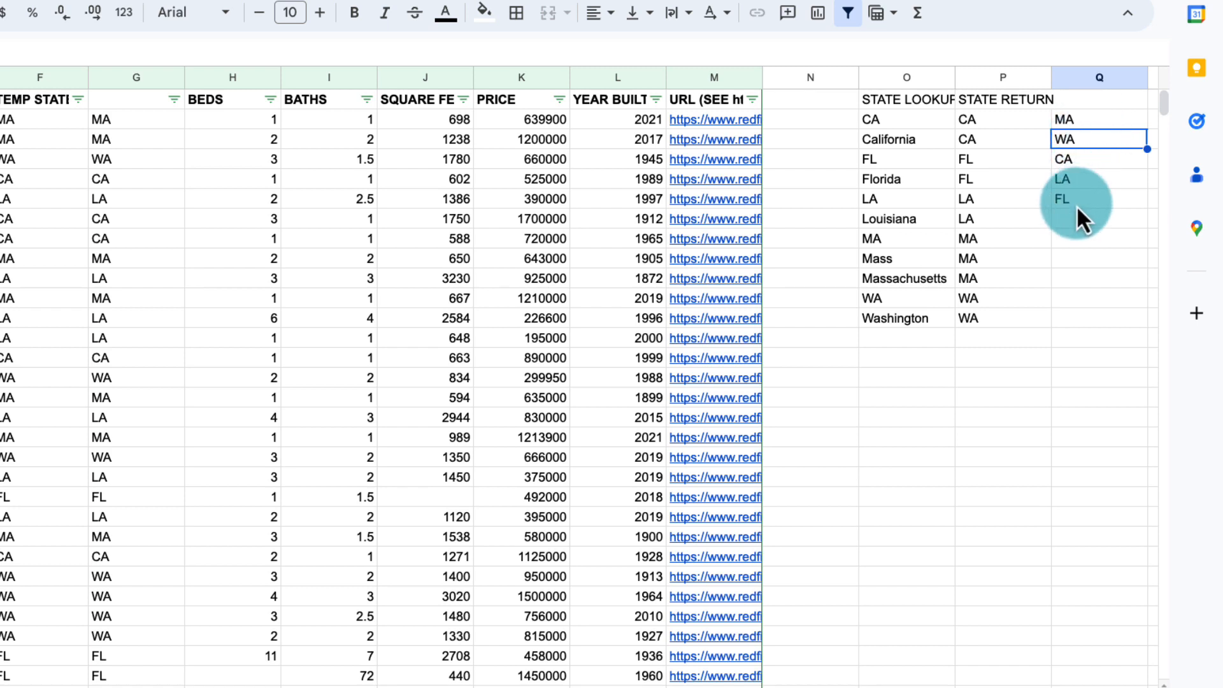
pyautogui.moveTo(1088, 121); pyautogui.dragTo(1091, 194)
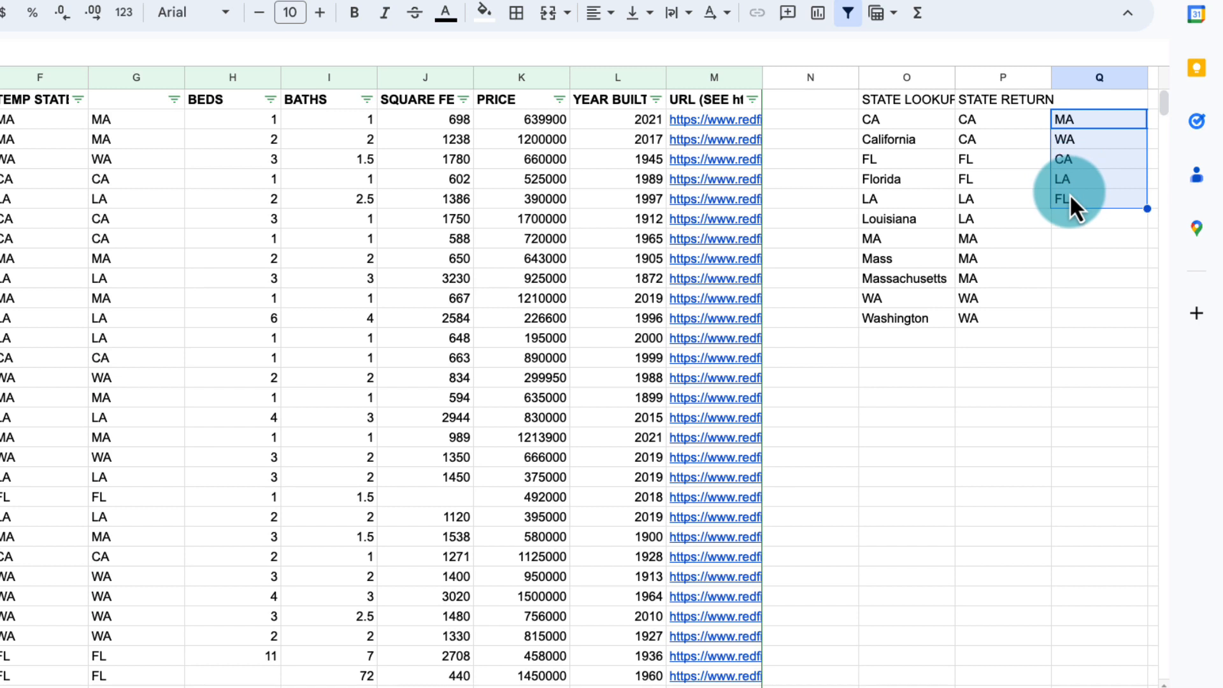
# Step: Label the header of column G as STATE - CLEAN
pyautogui.click(135, 102)
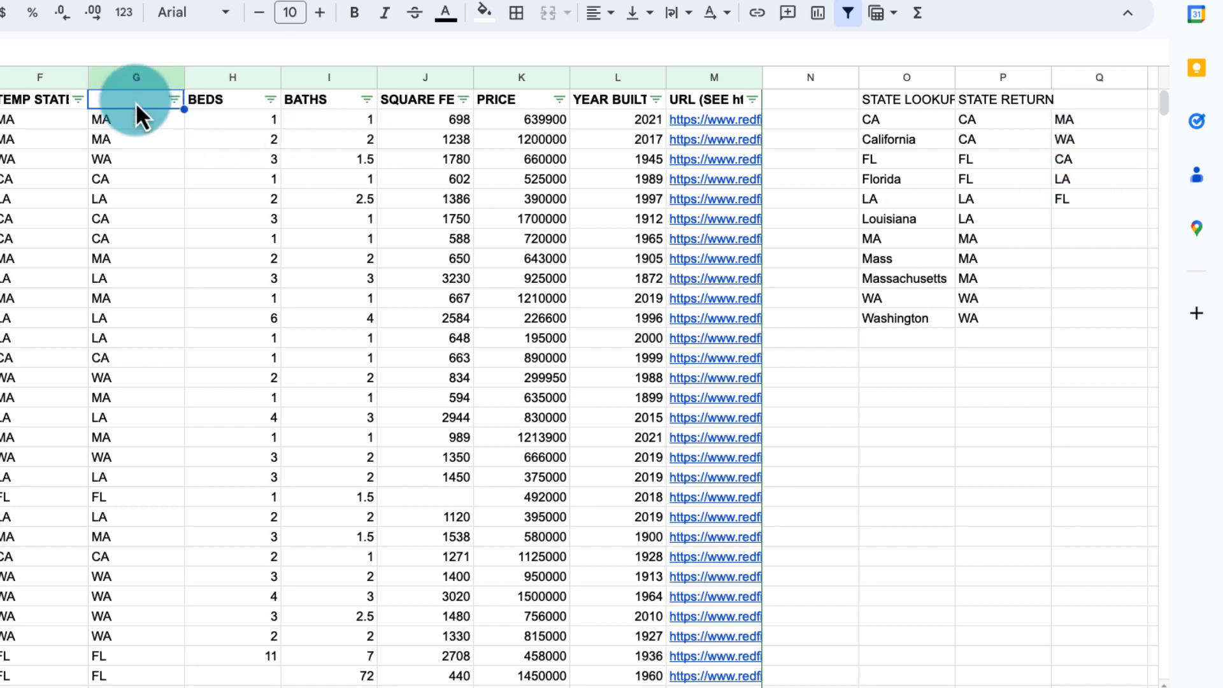
pyautogui.write('STATE - CLEAN')
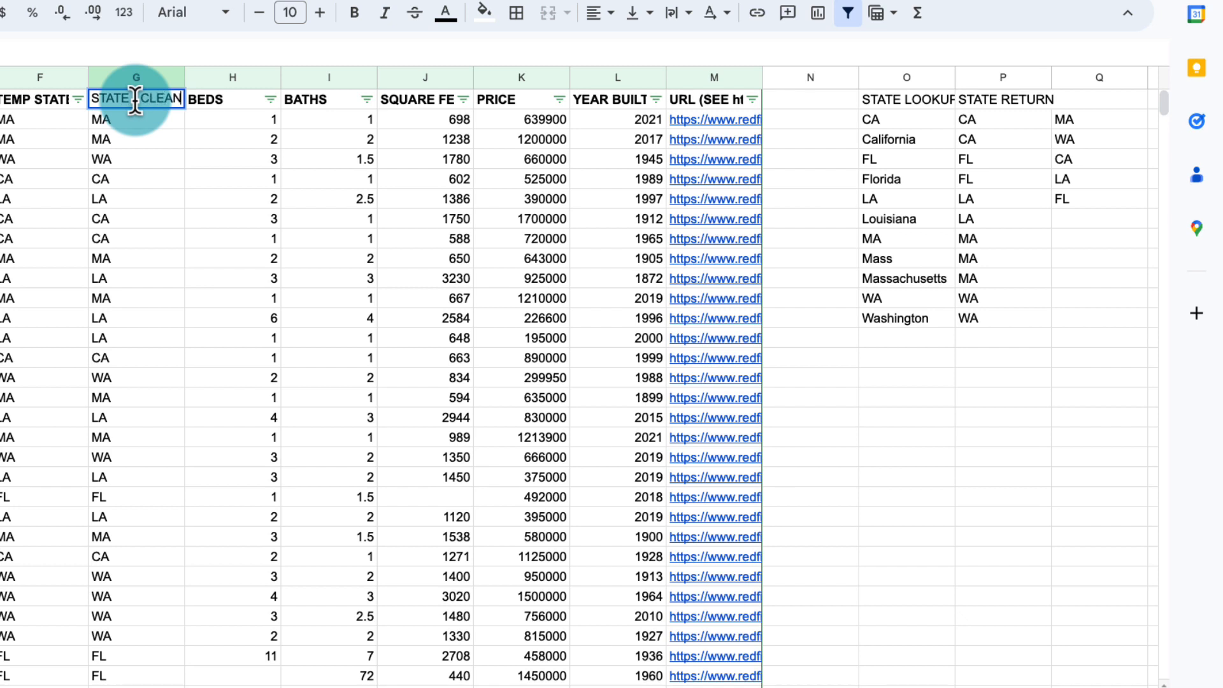
pyautogui.press('Return')
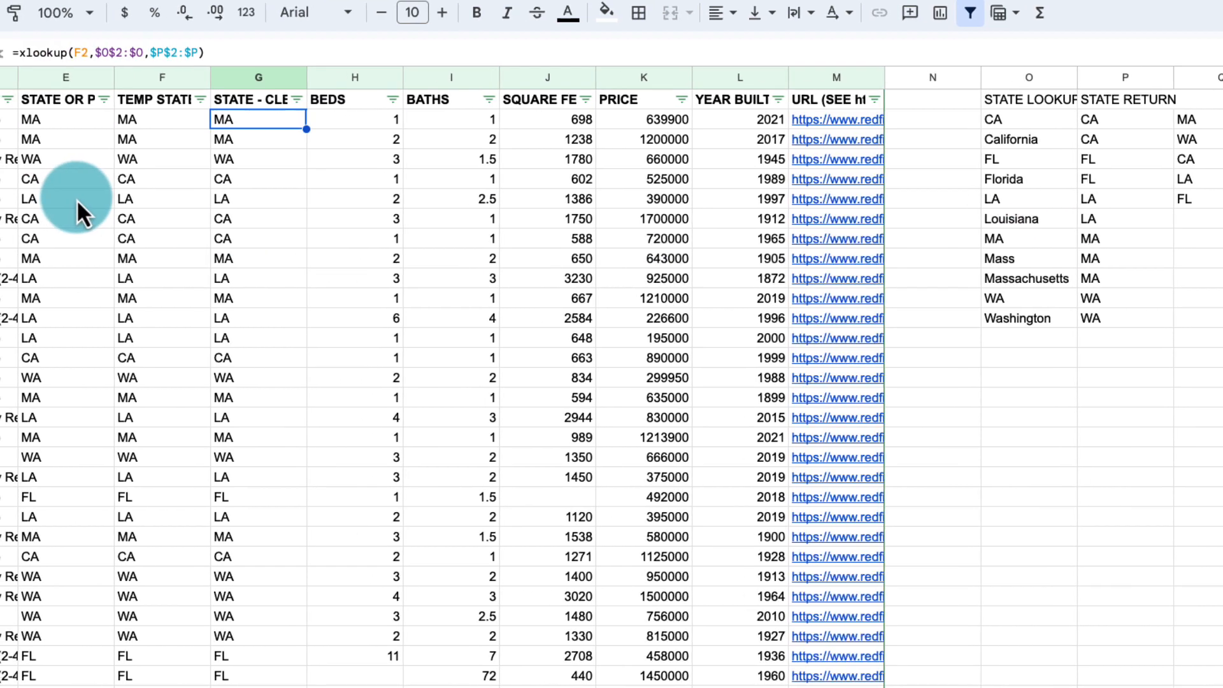
# Step: Try replacing the state in E2 with TX to test the lookup, and undo the change
pyautogui.click(73, 122)
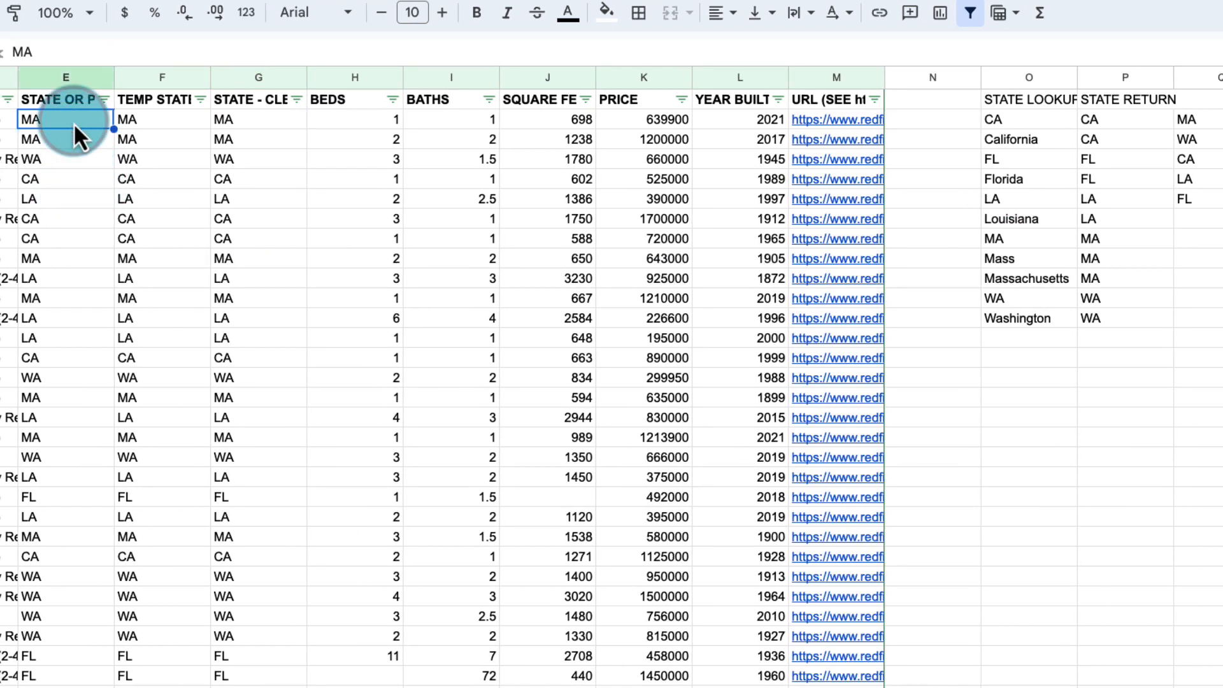
pyautogui.write('T')
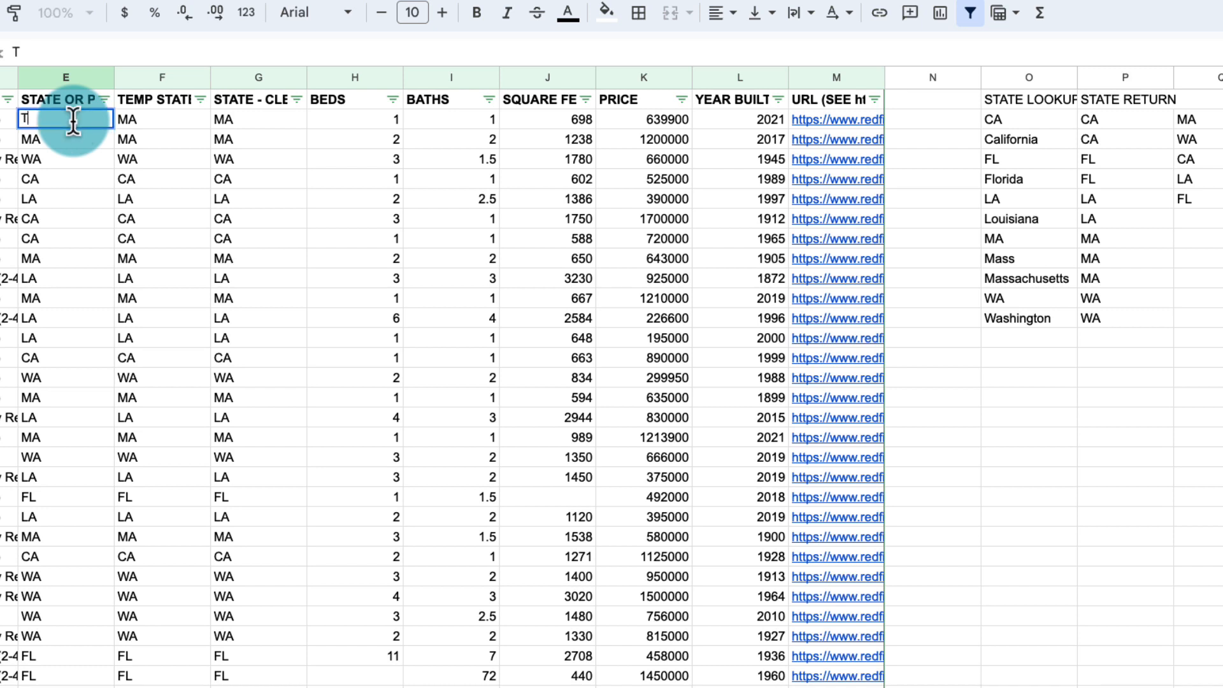
pyautogui.write('X')
pyautogui.press('Return')
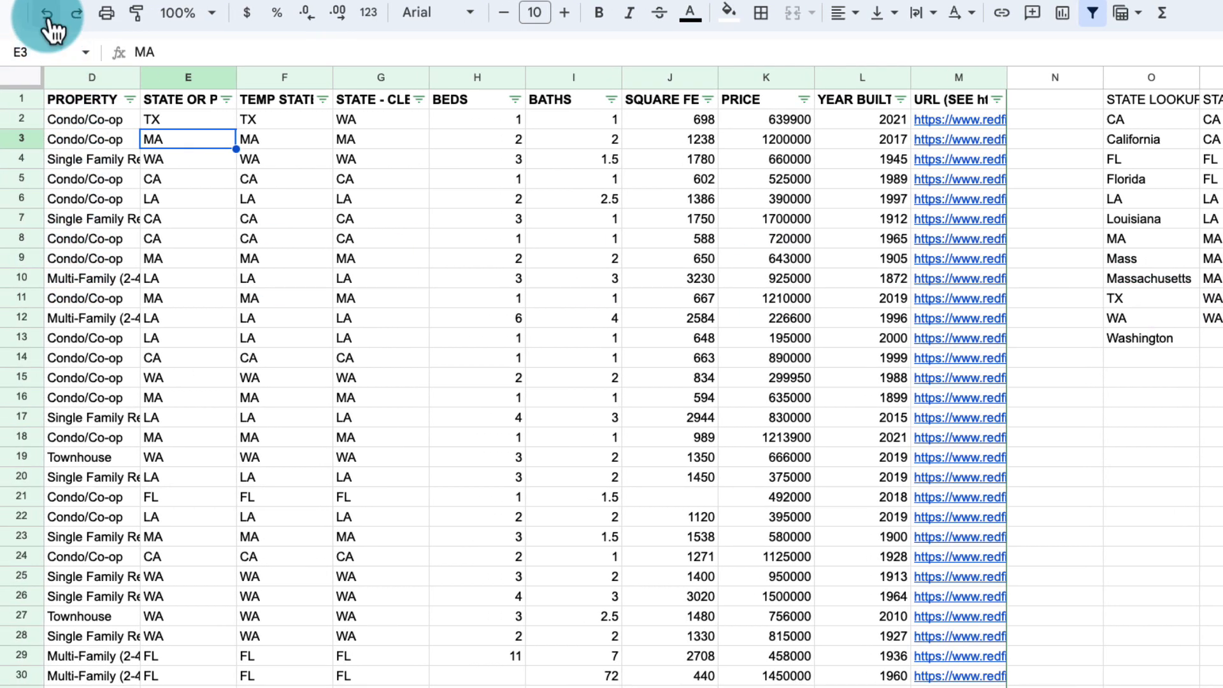
pyautogui.click(47, 15)
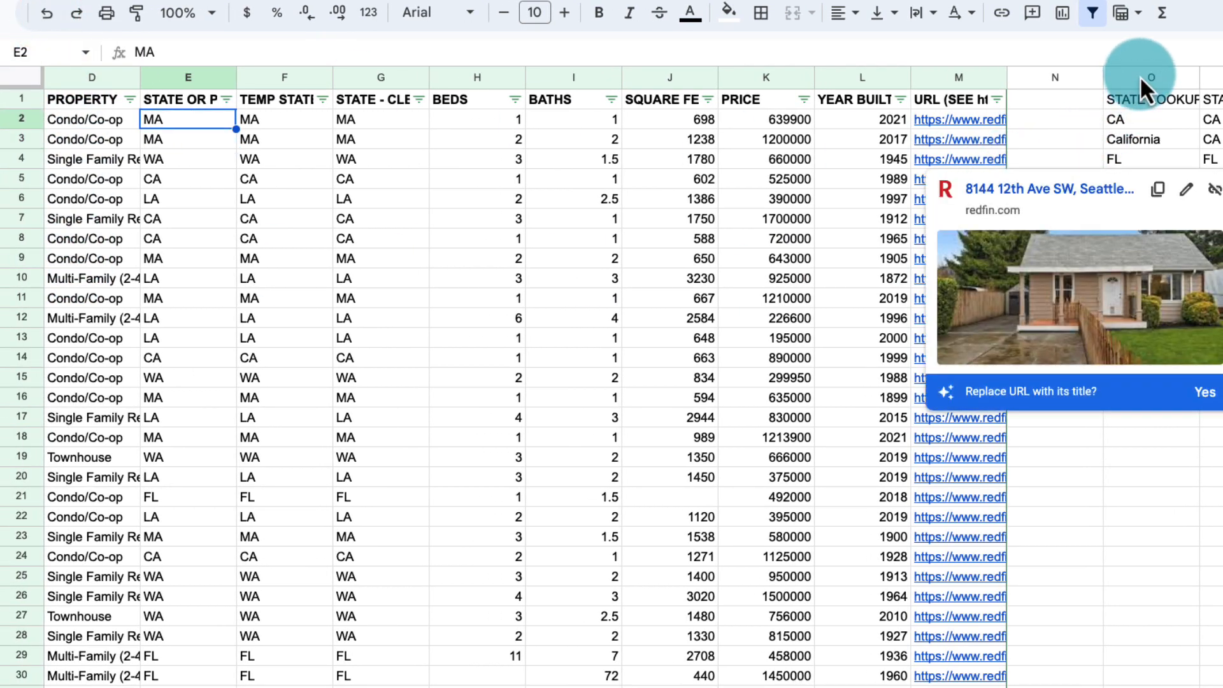
# Step: Hide the lookup helper columns O to Q and the uncleaned state columns E and F
pyautogui.moveTo(1141, 73); pyautogui.dragTo(1219, 72)
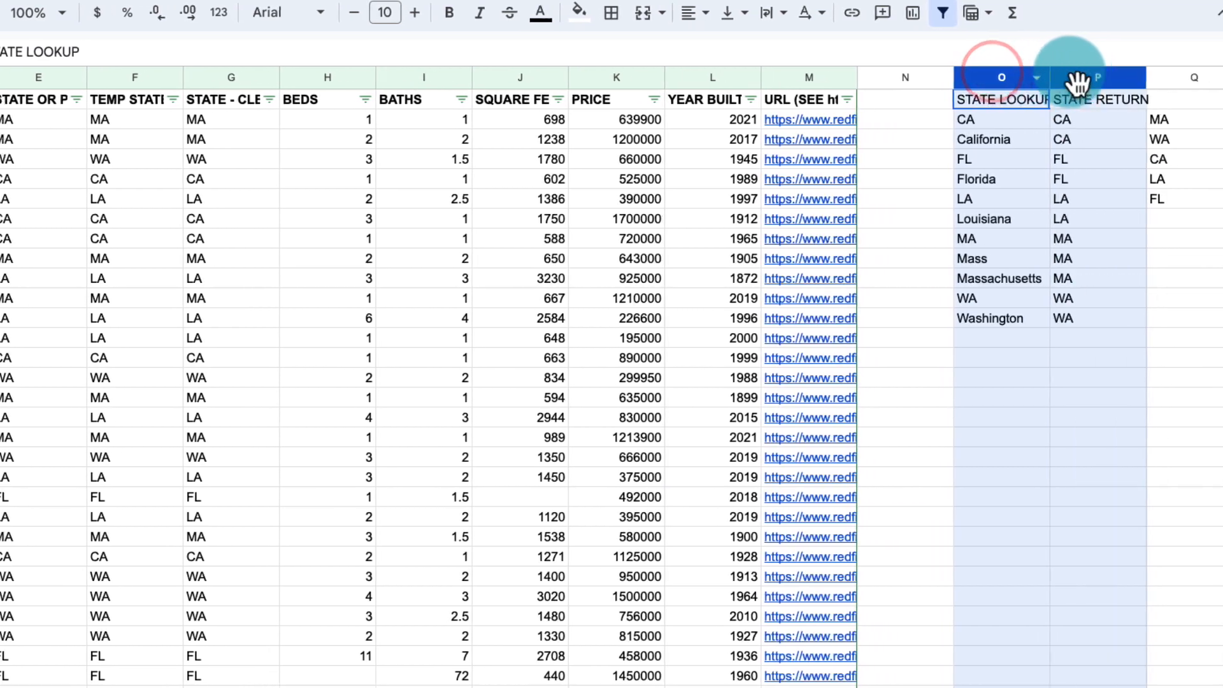
pyautogui.moveTo(1077, 81); pyautogui.dragTo(1174, 83)
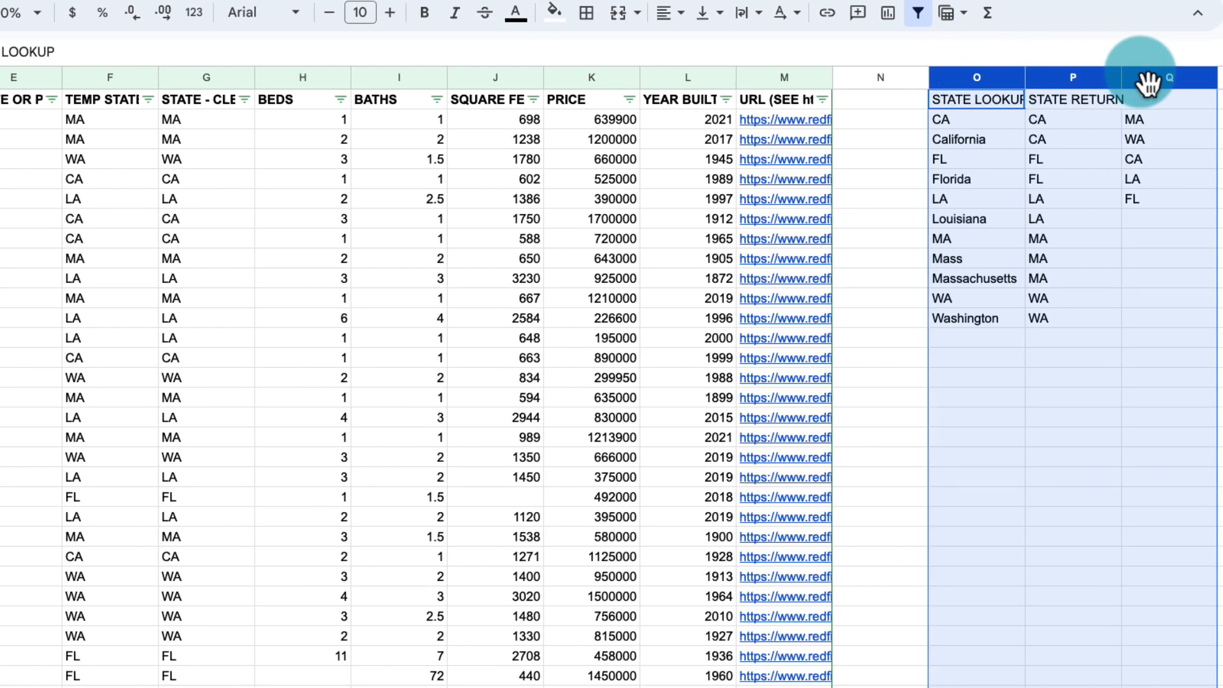
pyautogui.hotkey('ctrl', 'alt', '0')
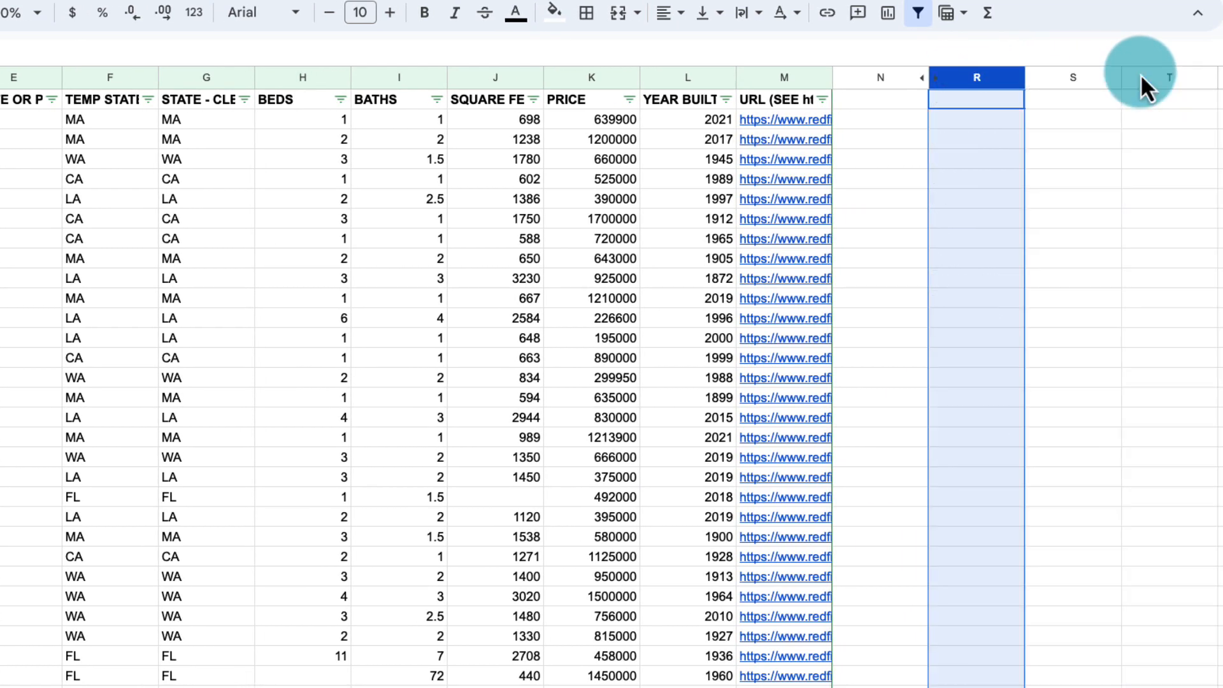
pyautogui.moveTo(32, 77); pyautogui.dragTo(105, 77)
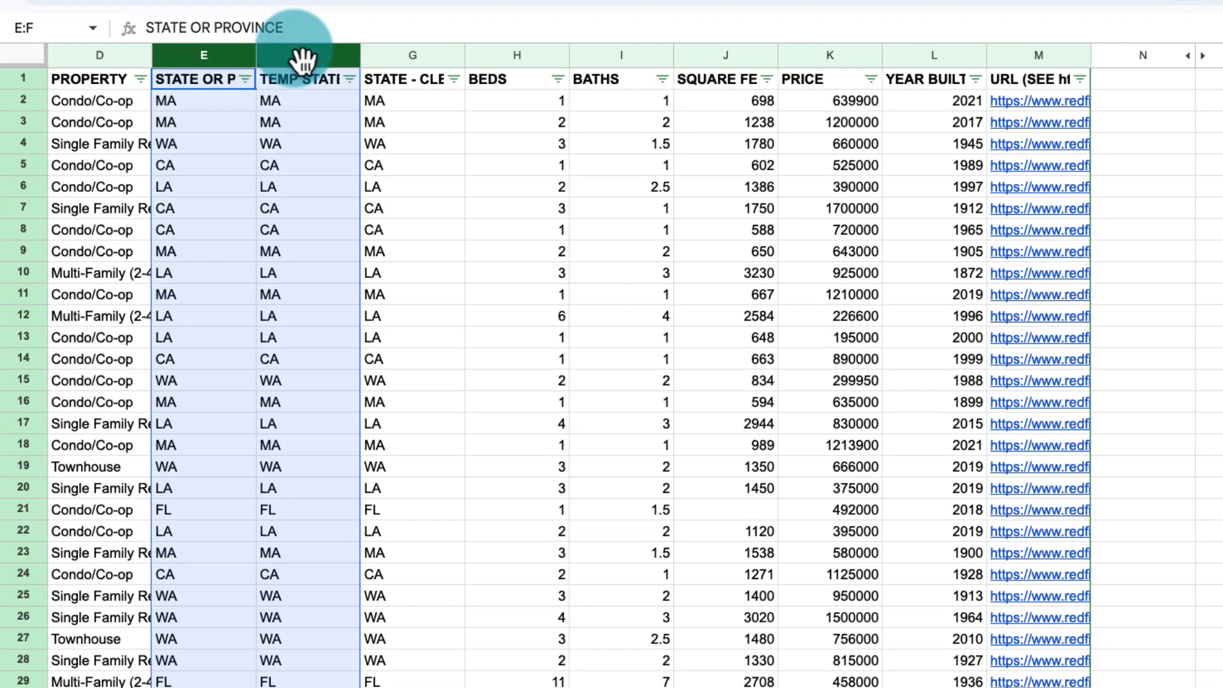
pyautogui.hotkey('ctrl', 'alt', '0')
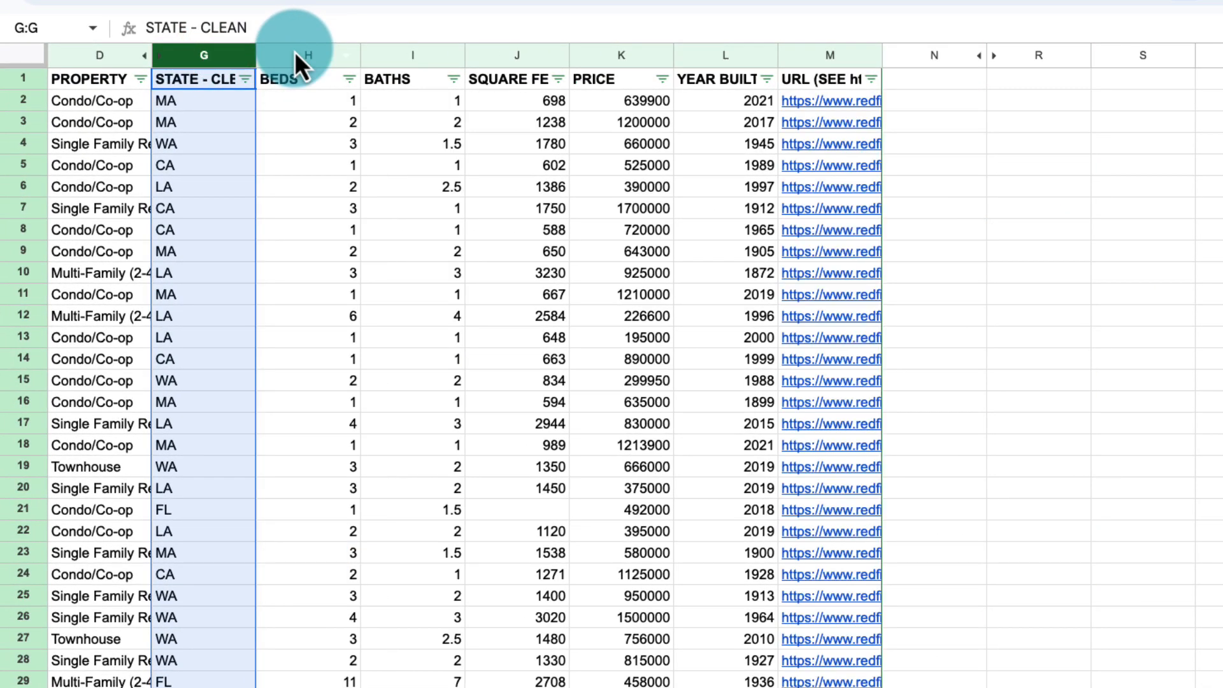
# Step: Examine the full list of filter values in the BEDS column for implausible entries, leaving the filter unchanged
pyautogui.click(221, 81)
pyautogui.click(109, 79)
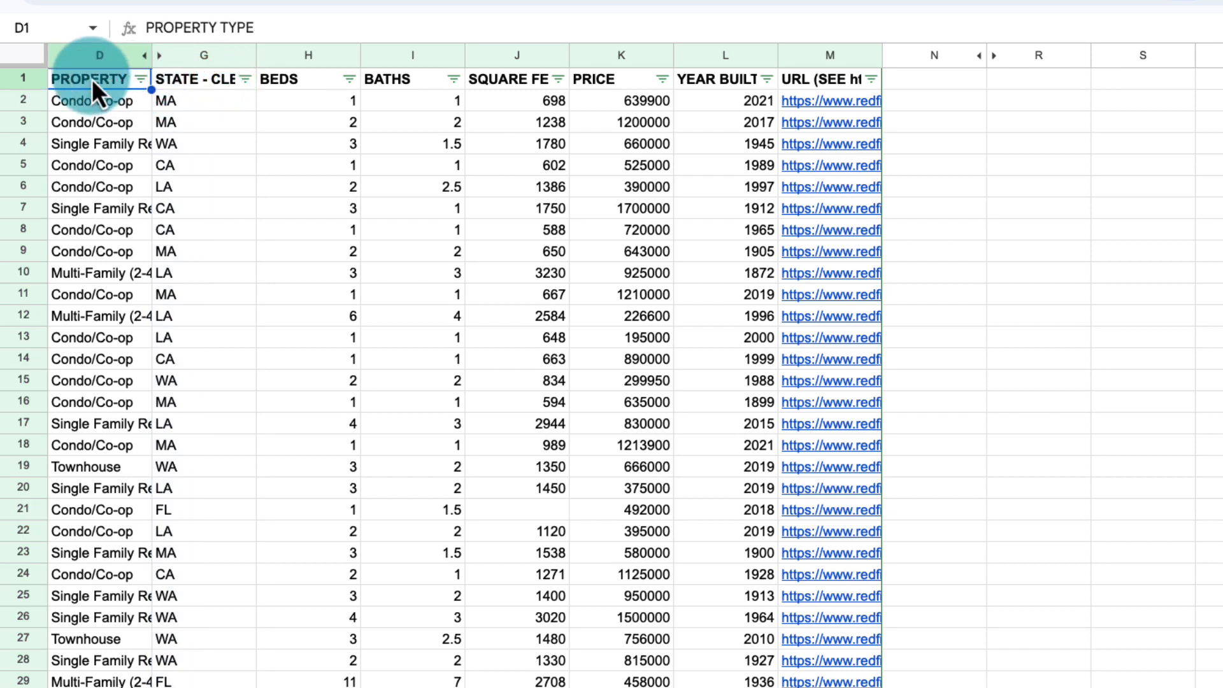
pyautogui.click(293, 77)
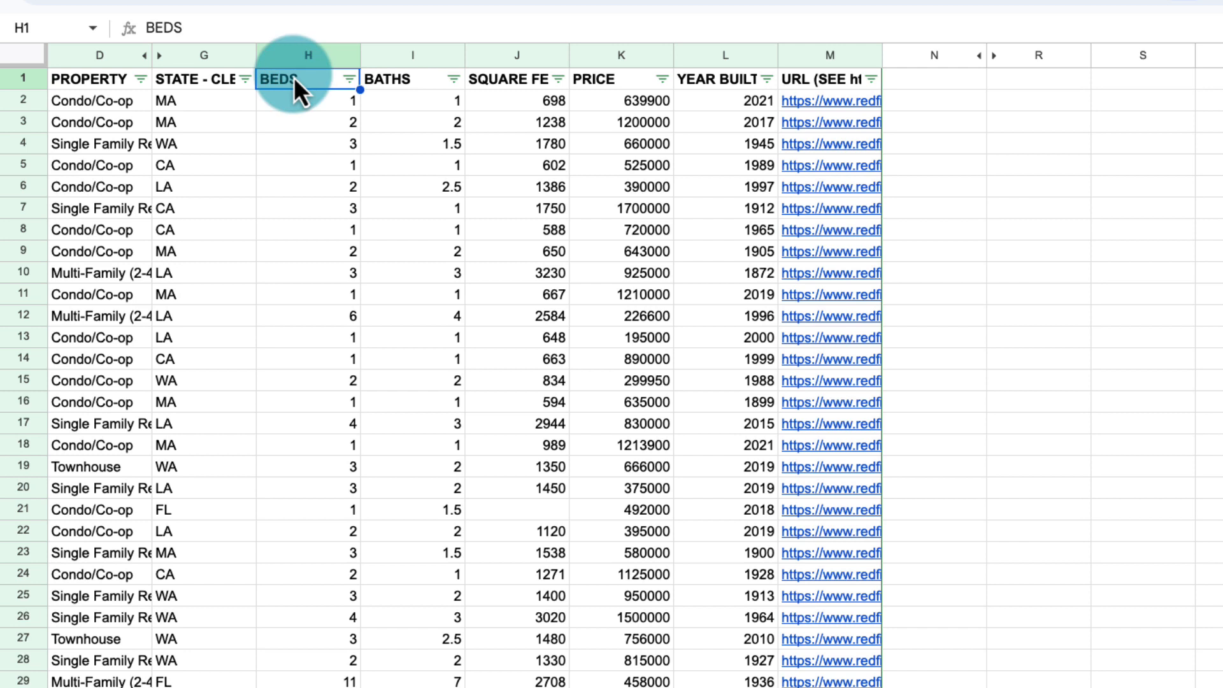
pyautogui.click(347, 79)
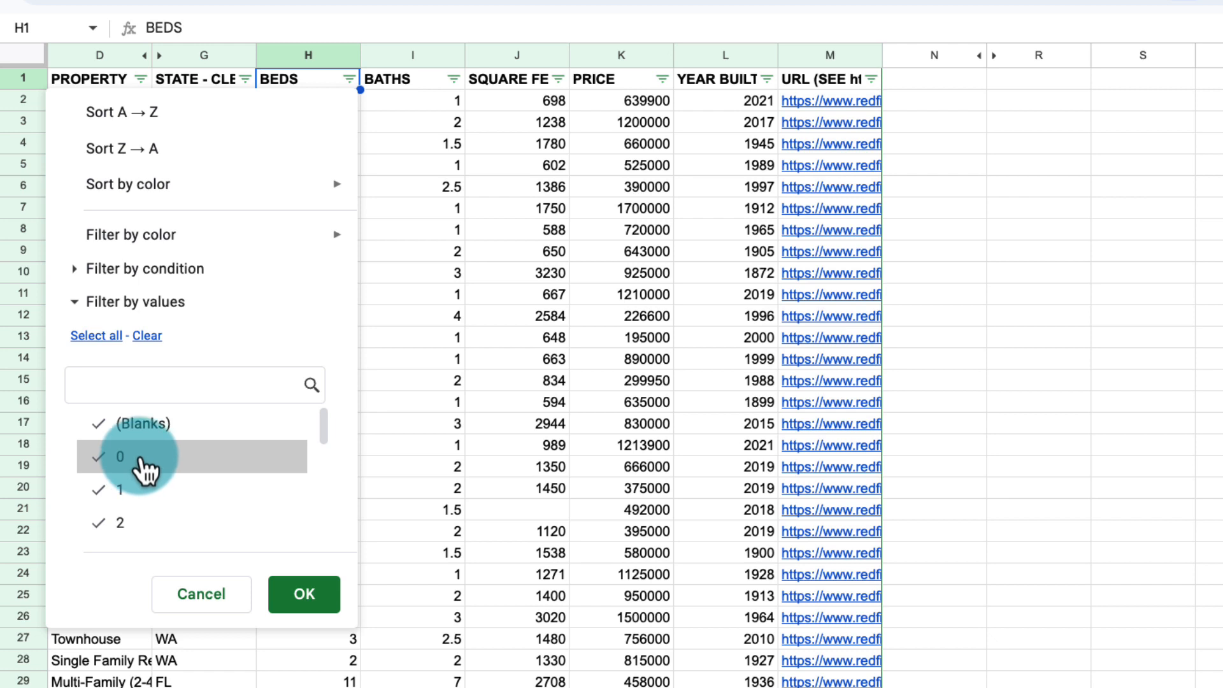
pyautogui.scroll(-5, 146, 470)
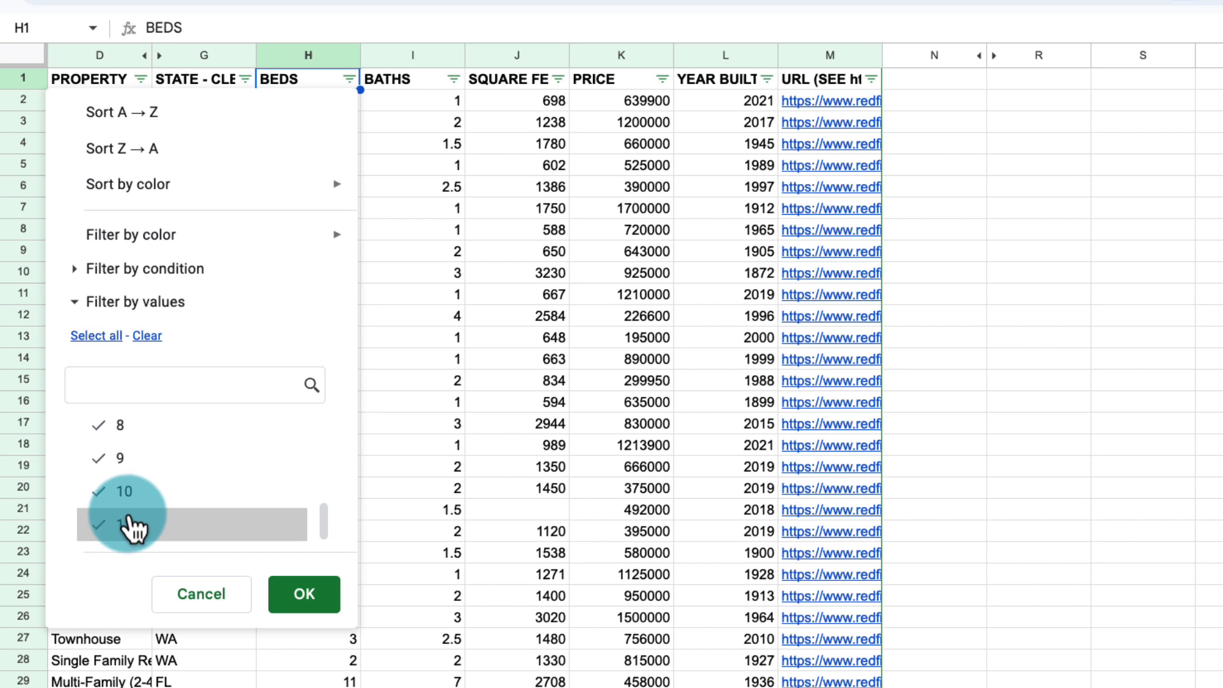
pyautogui.scroll(5, 133, 523)
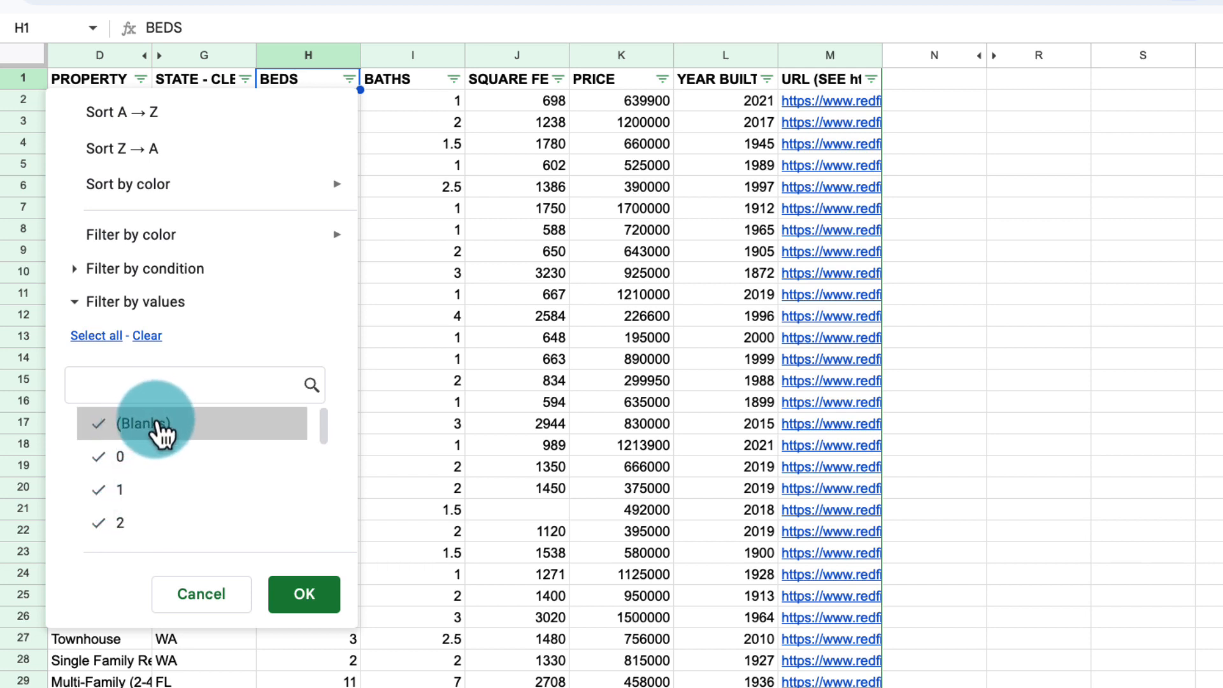
pyautogui.click(199, 601)
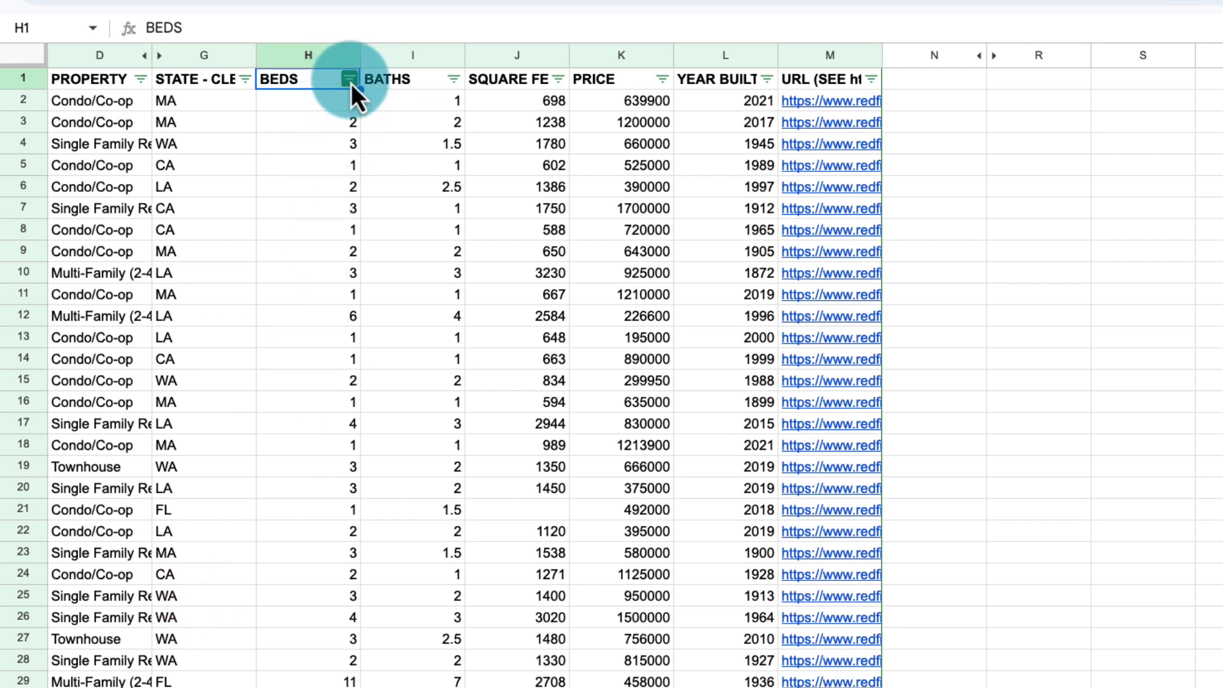
# Step: Inspect the BATHS filter values and filter the column to show only 72
pyautogui.click(453, 79)
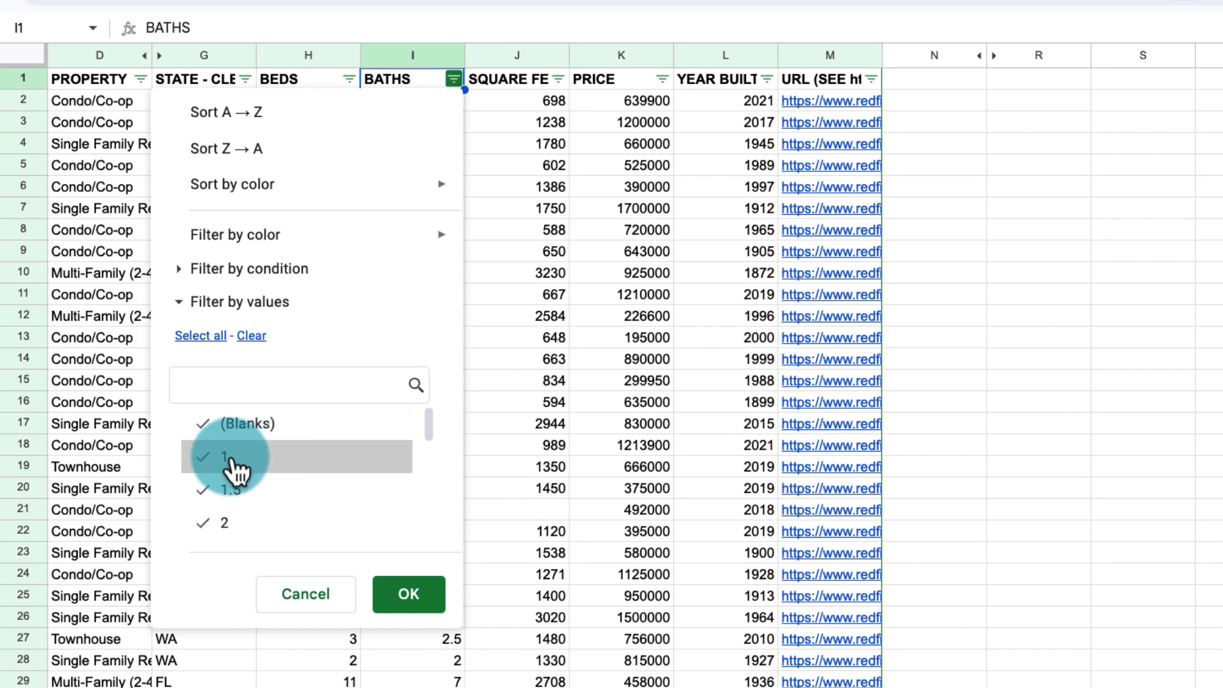
pyautogui.scroll(-5, 236, 472)
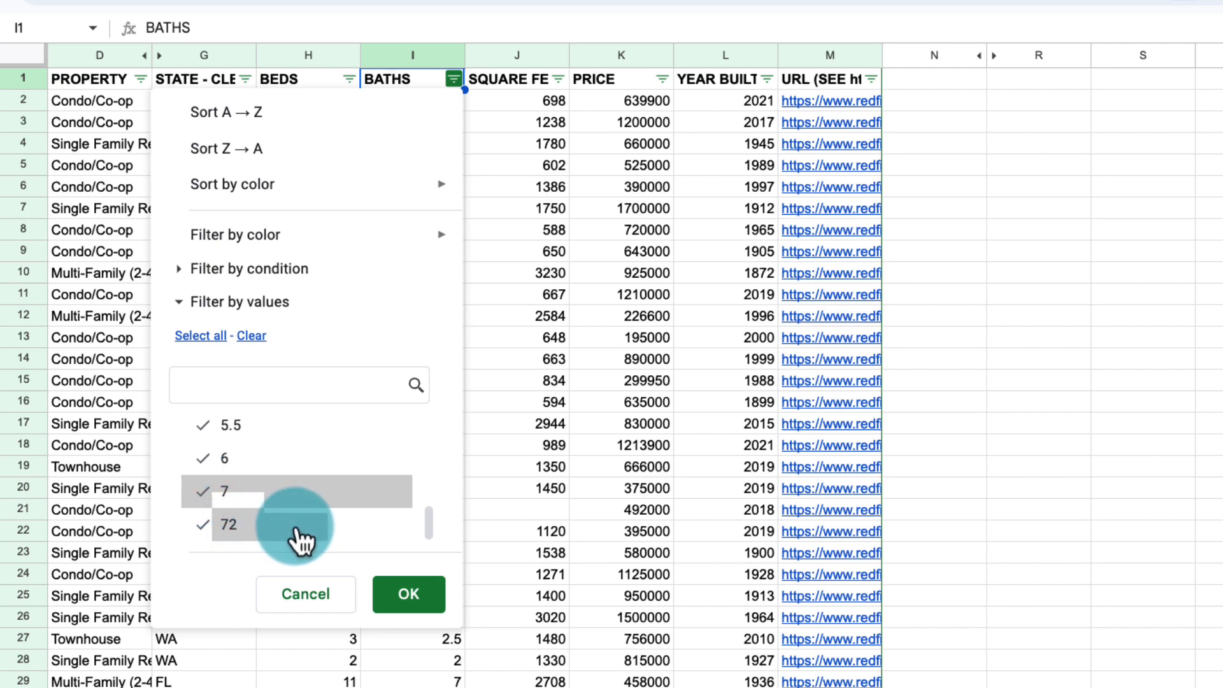
pyautogui.click(250, 341)
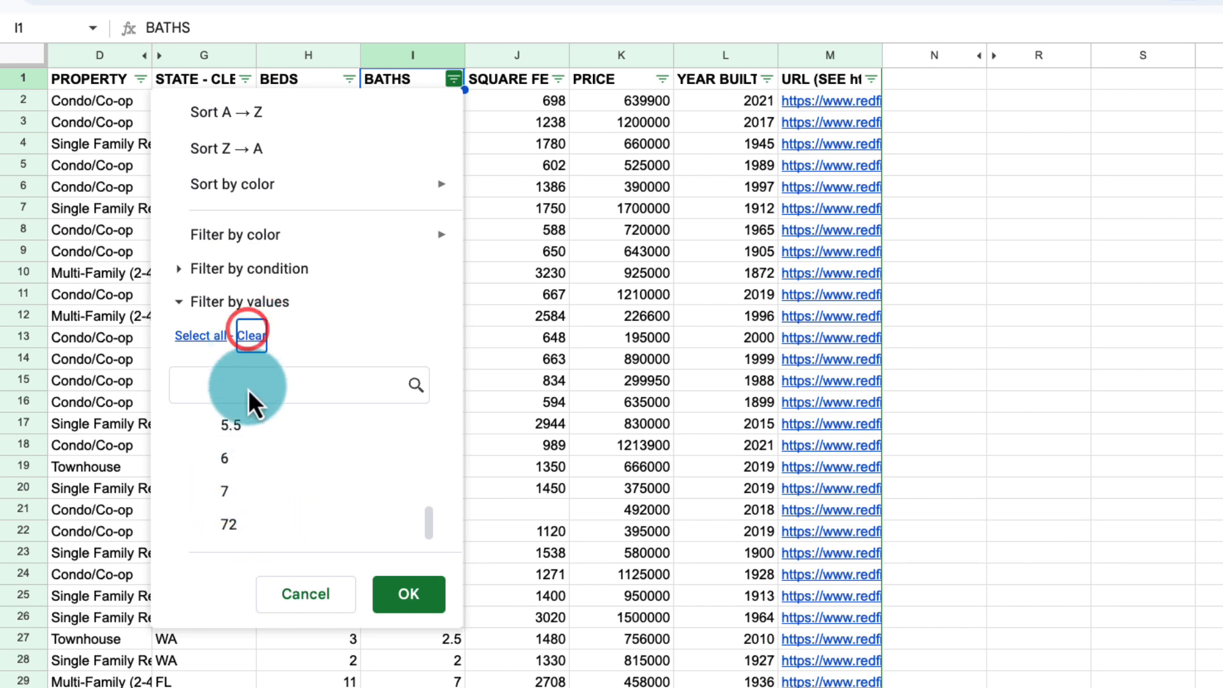
pyautogui.click(235, 528)
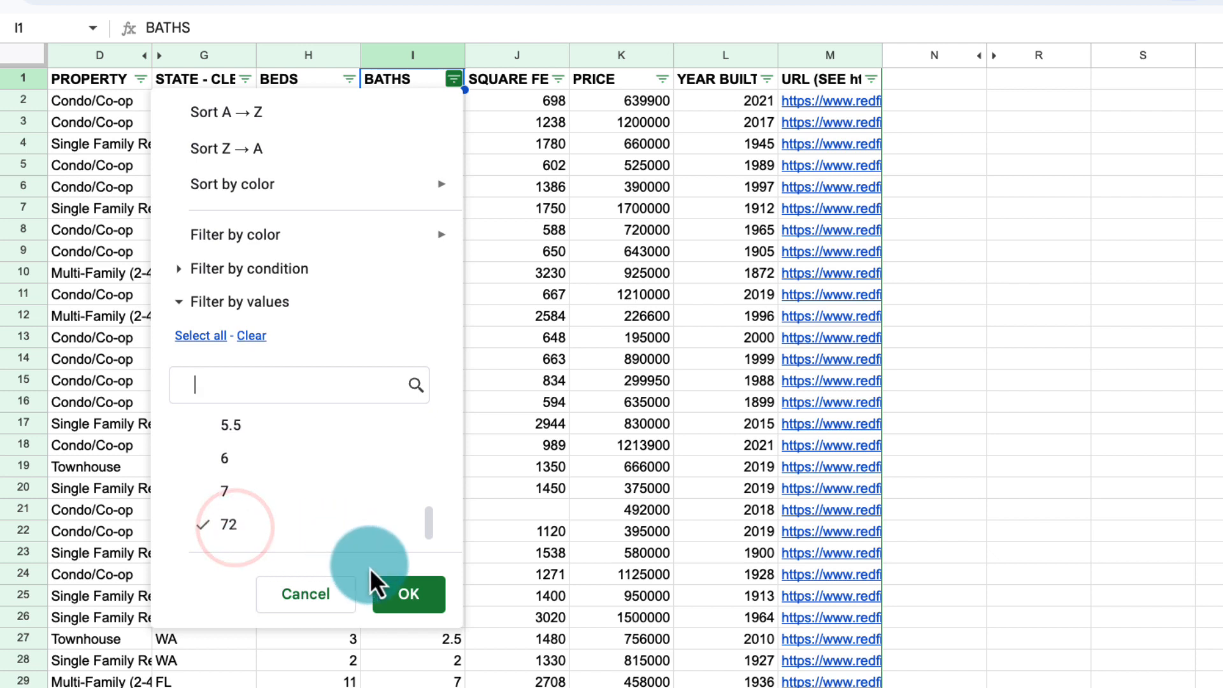
pyautogui.click(409, 594)
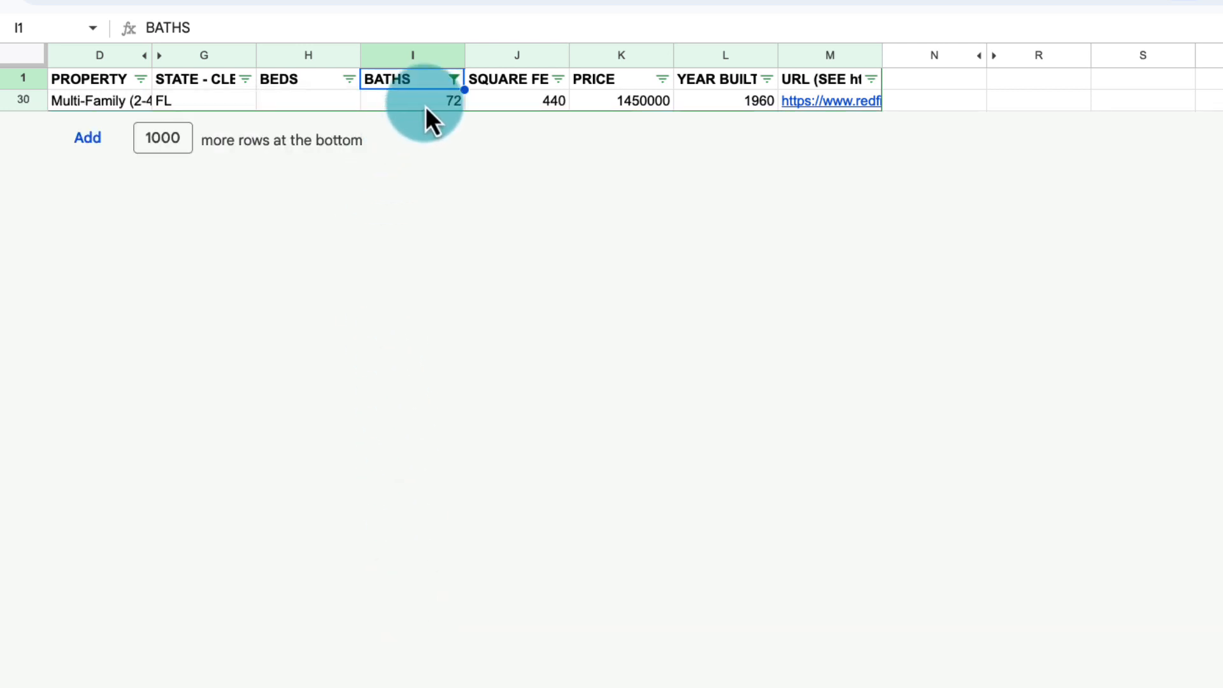
# Step: Open the Redfin listing linked in the filtered row, check its beds, baths and square footage, and return to the sheet
pyautogui.click(813, 106)
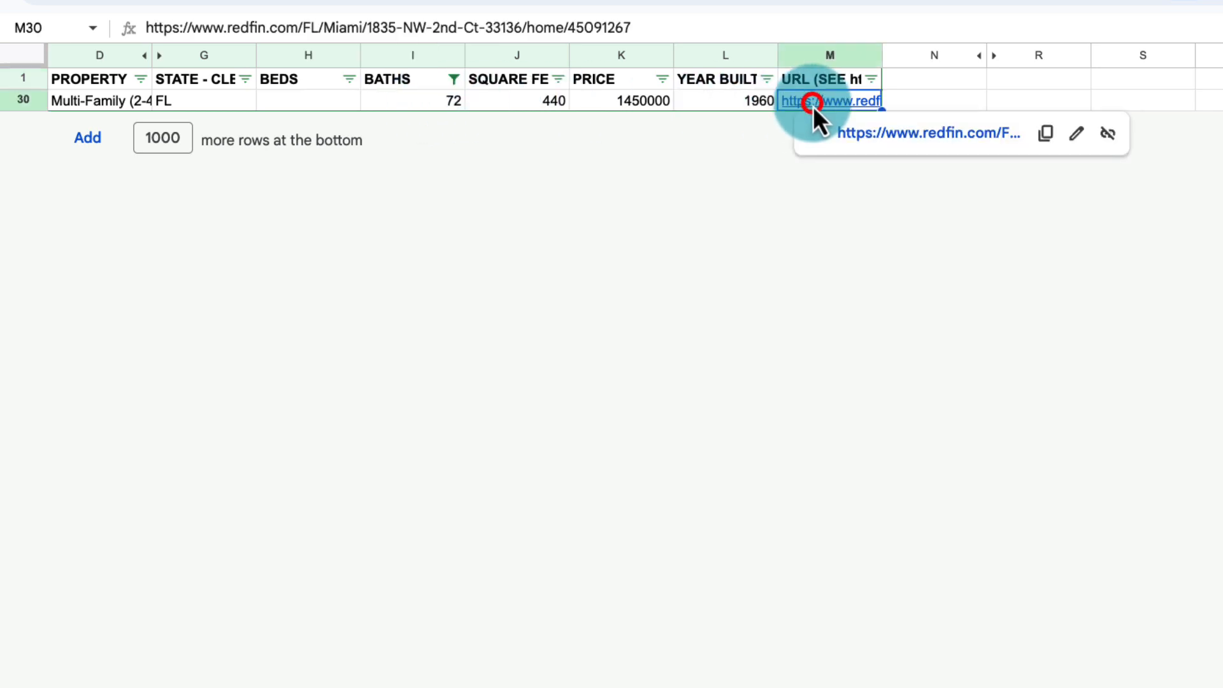
pyautogui.click(851, 136)
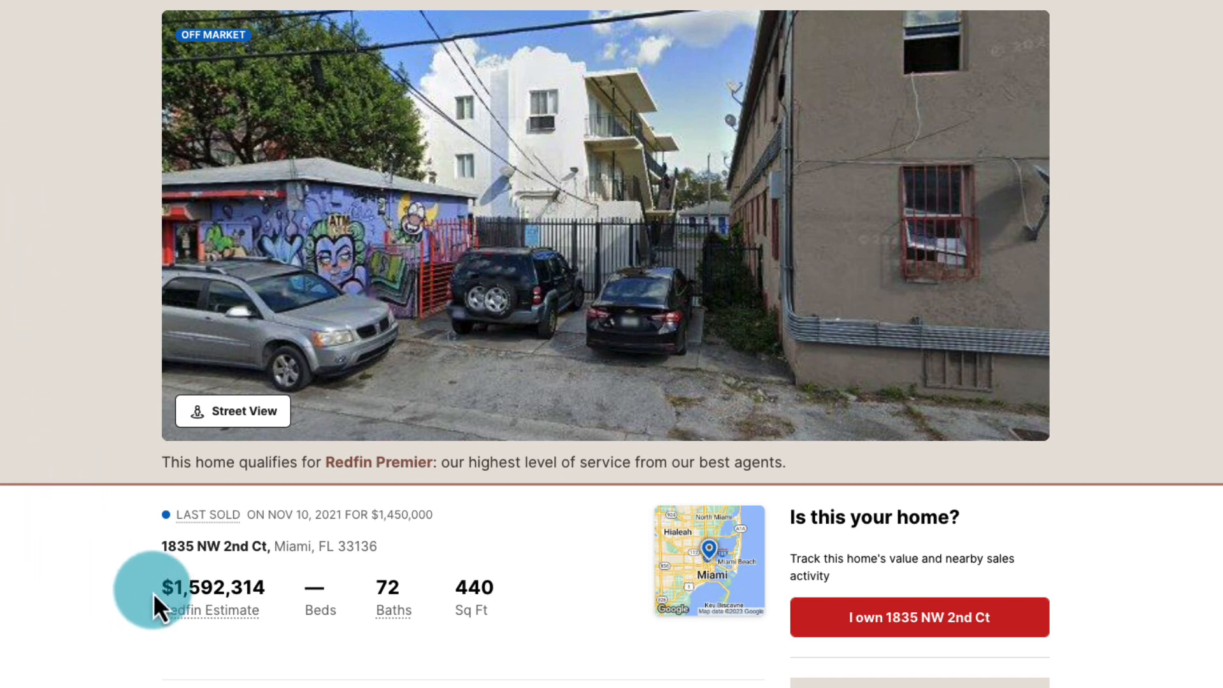
pyautogui.moveTo(156, 586); pyautogui.dragTo(501, 589)
pyautogui.click(292, 592)
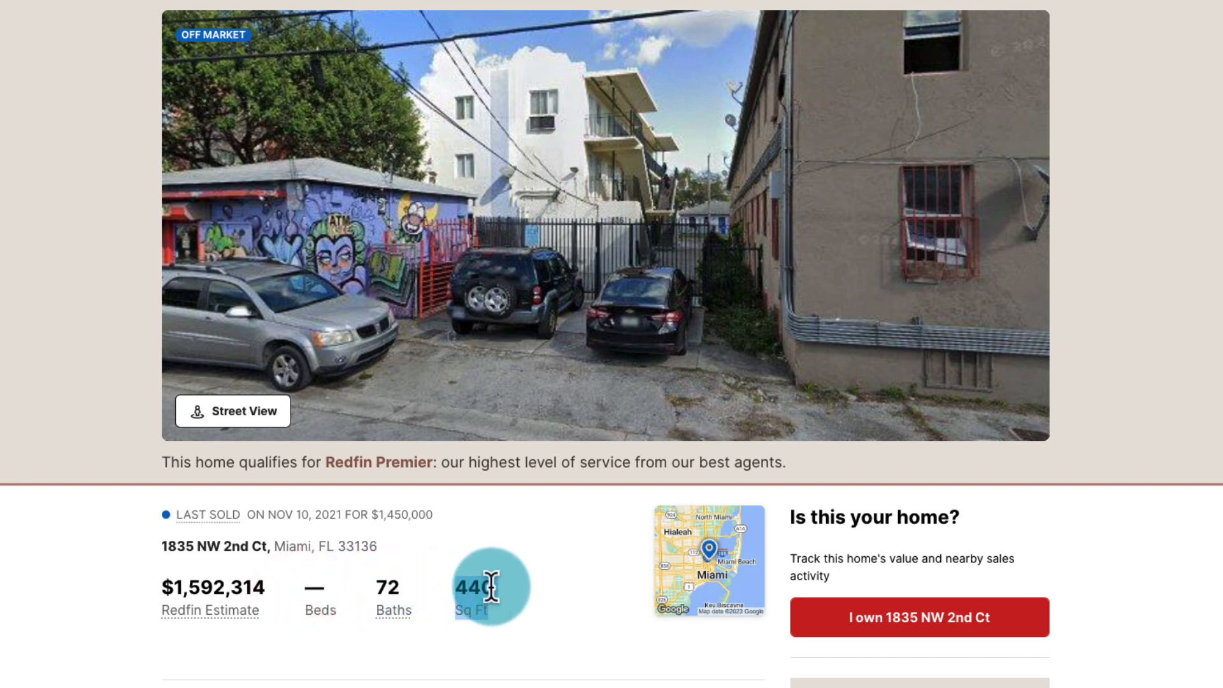
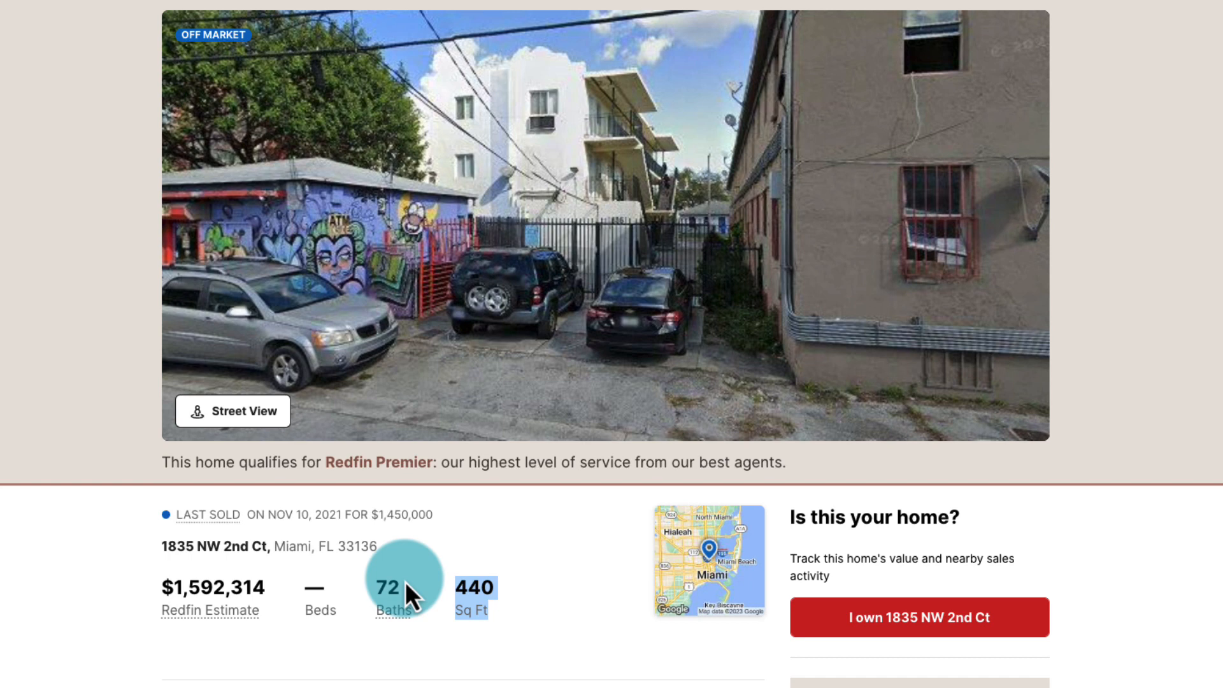
pyautogui.press('super+w')
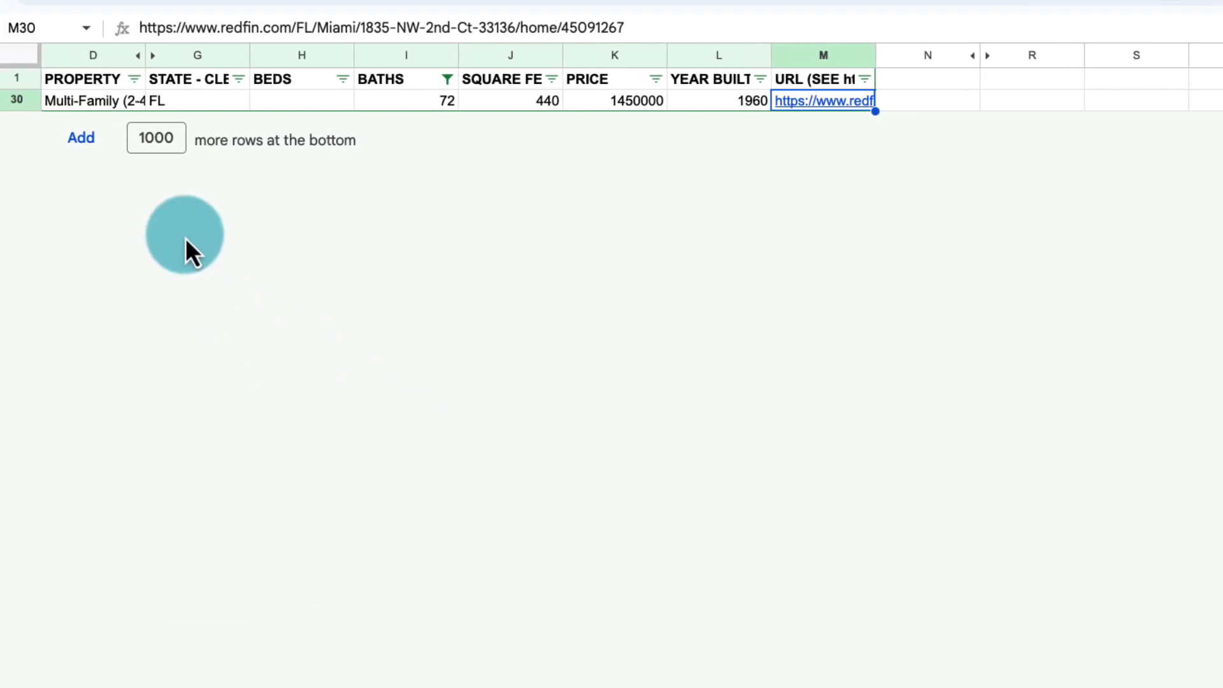
# Step: Delete the filtered row with 72 baths and reset the BATHS filter to include all values
pyautogui.click(23, 101)
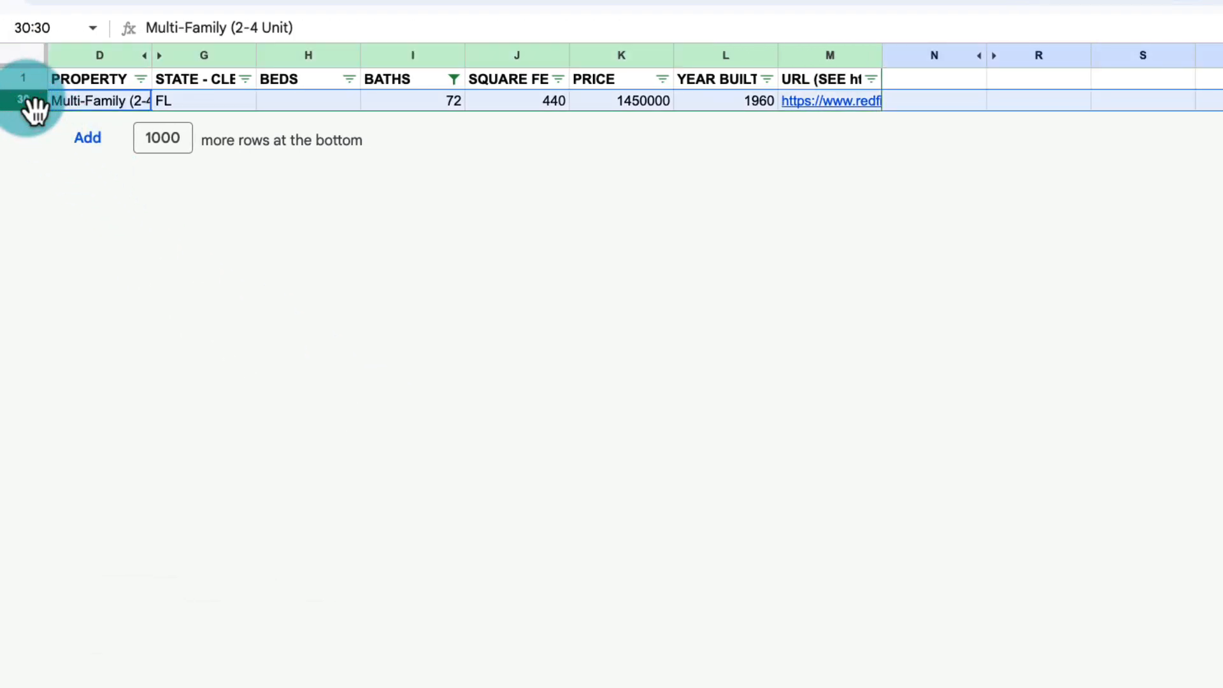
pyautogui.rightClick(29, 104)
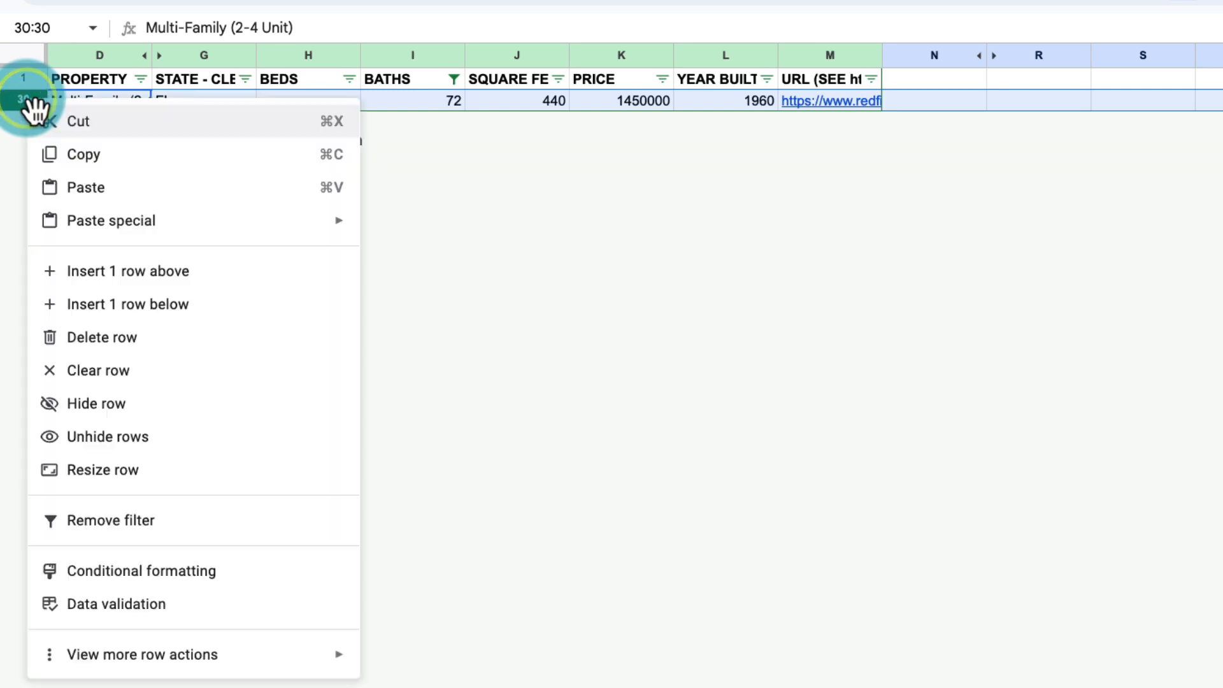
pyautogui.click(122, 341)
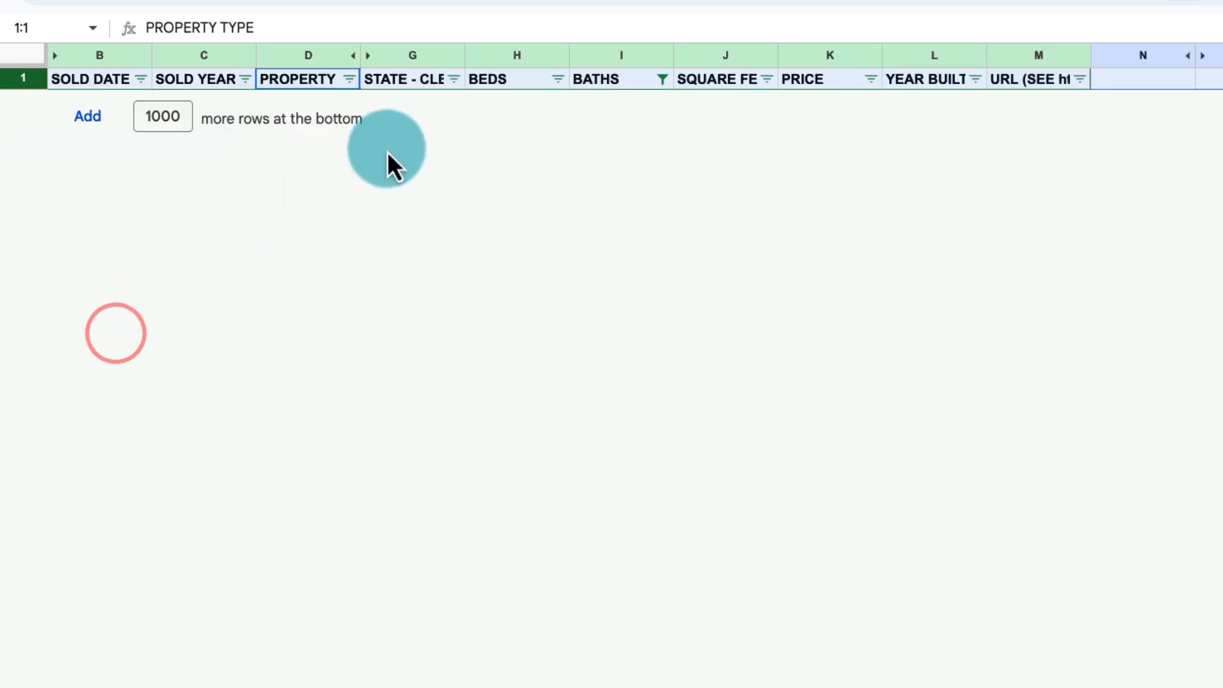
pyautogui.click(663, 79)
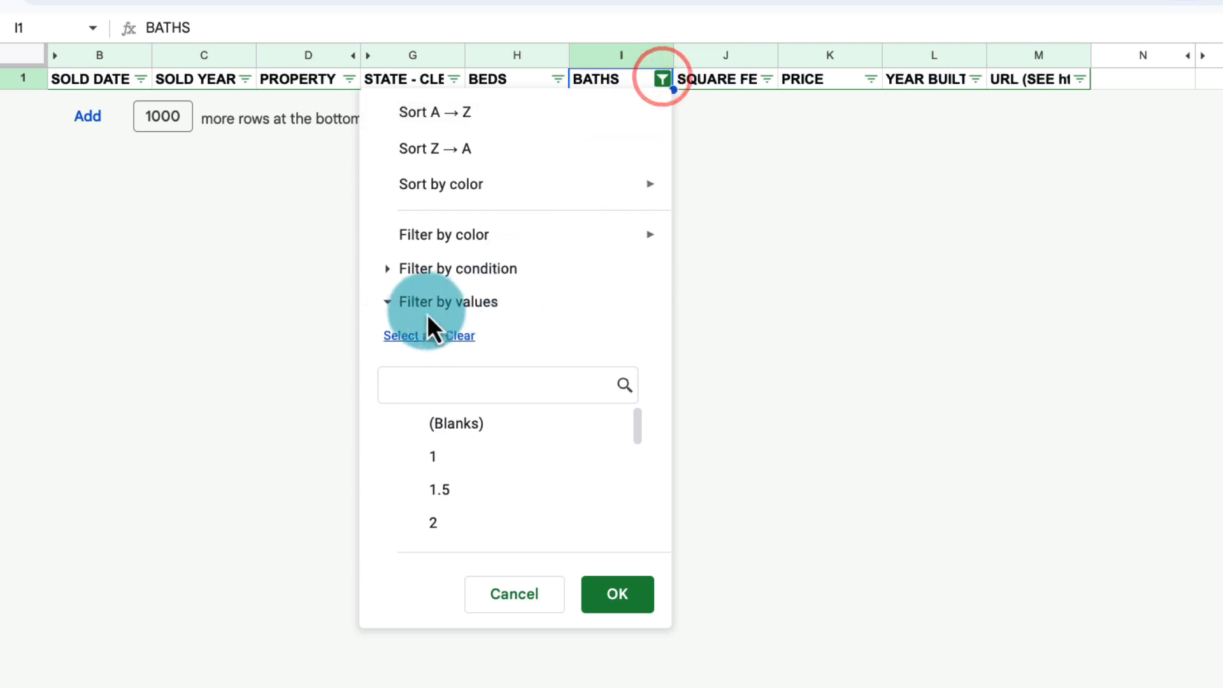
pyautogui.click(402, 335)
pyautogui.click(594, 585)
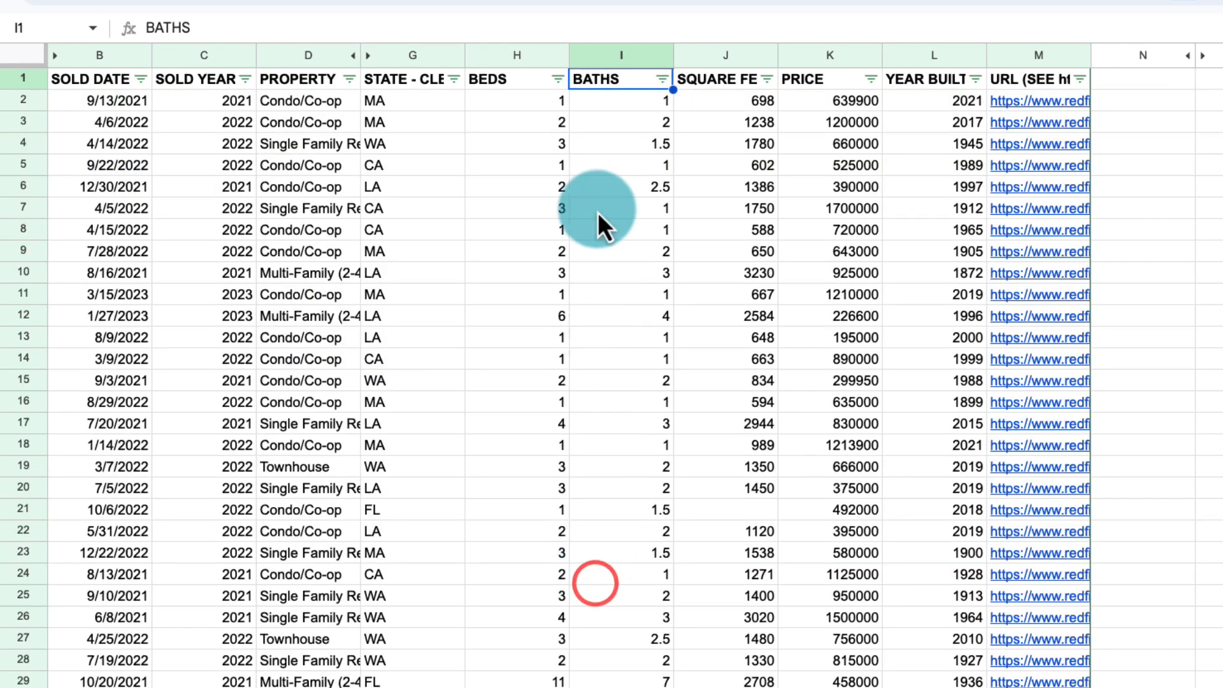
# Step: Inspect the SQUARE FEET filter values from smallest to largest and filter the column to show only 6048
pyautogui.click(112, 82)
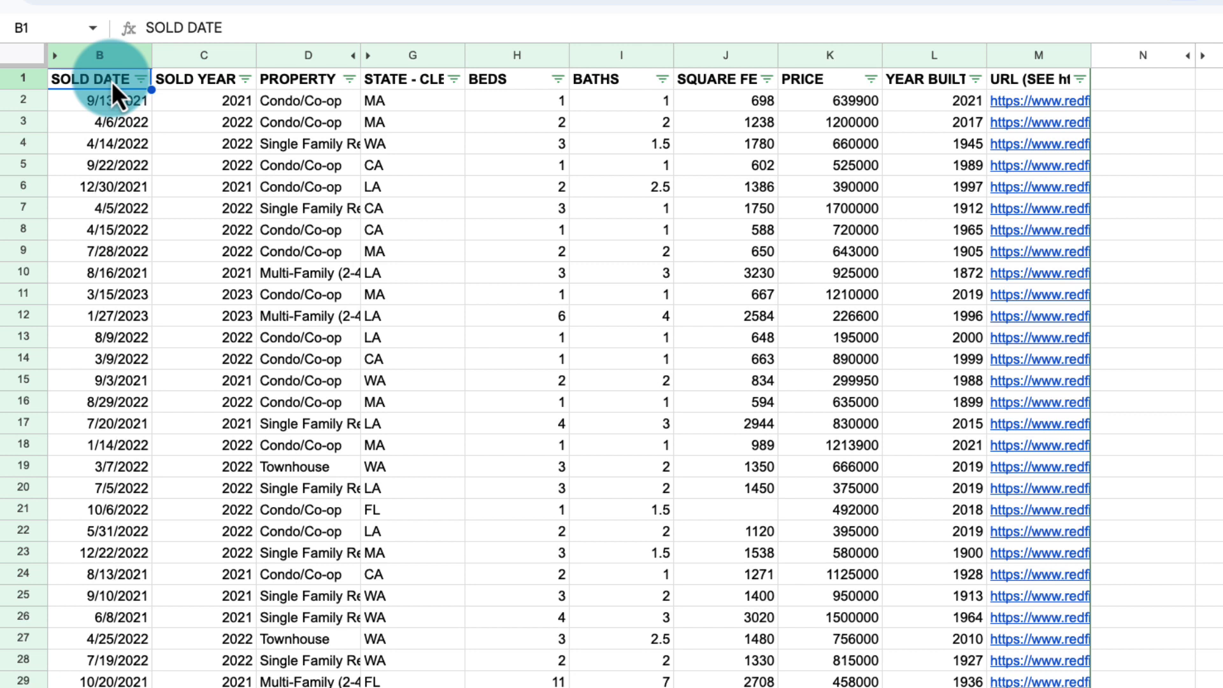
pyautogui.click(729, 79)
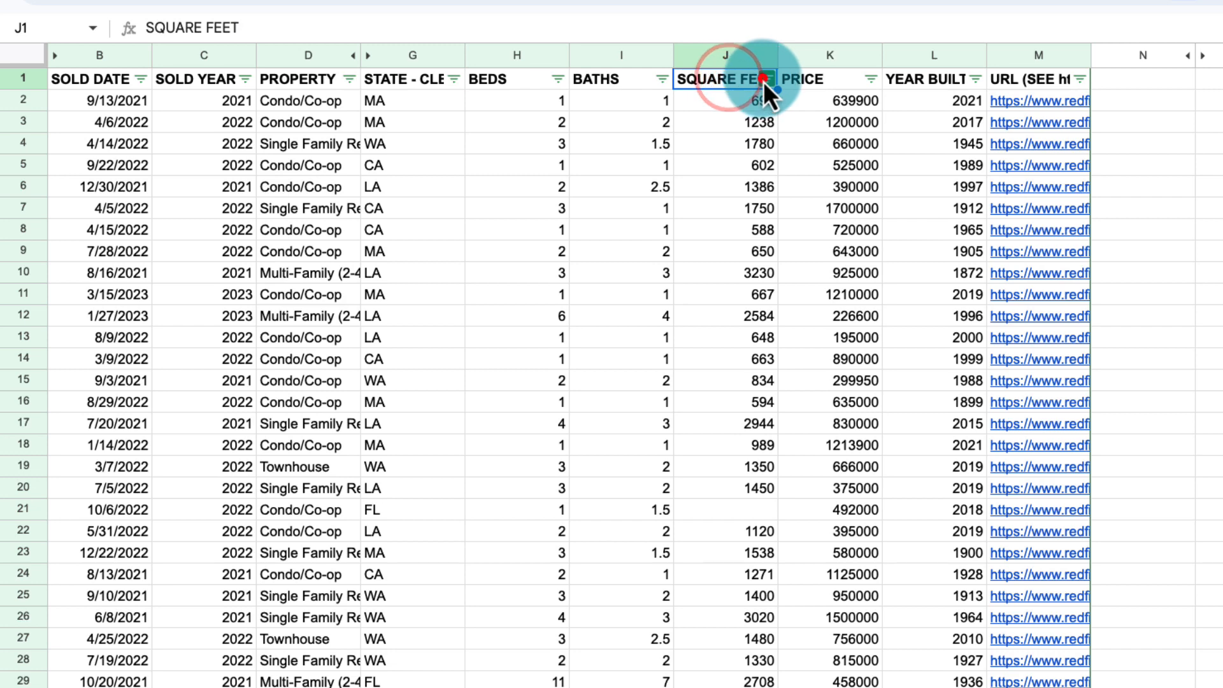
pyautogui.click(765, 80)
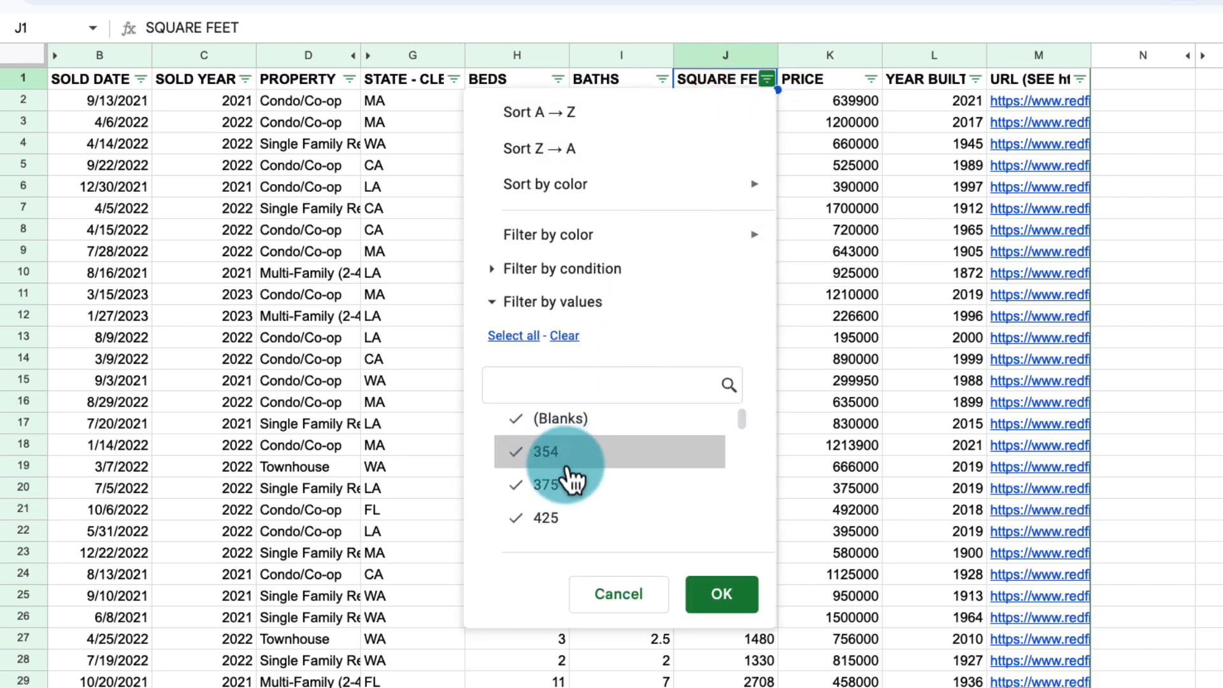
pyautogui.scroll(-10, 574, 477)
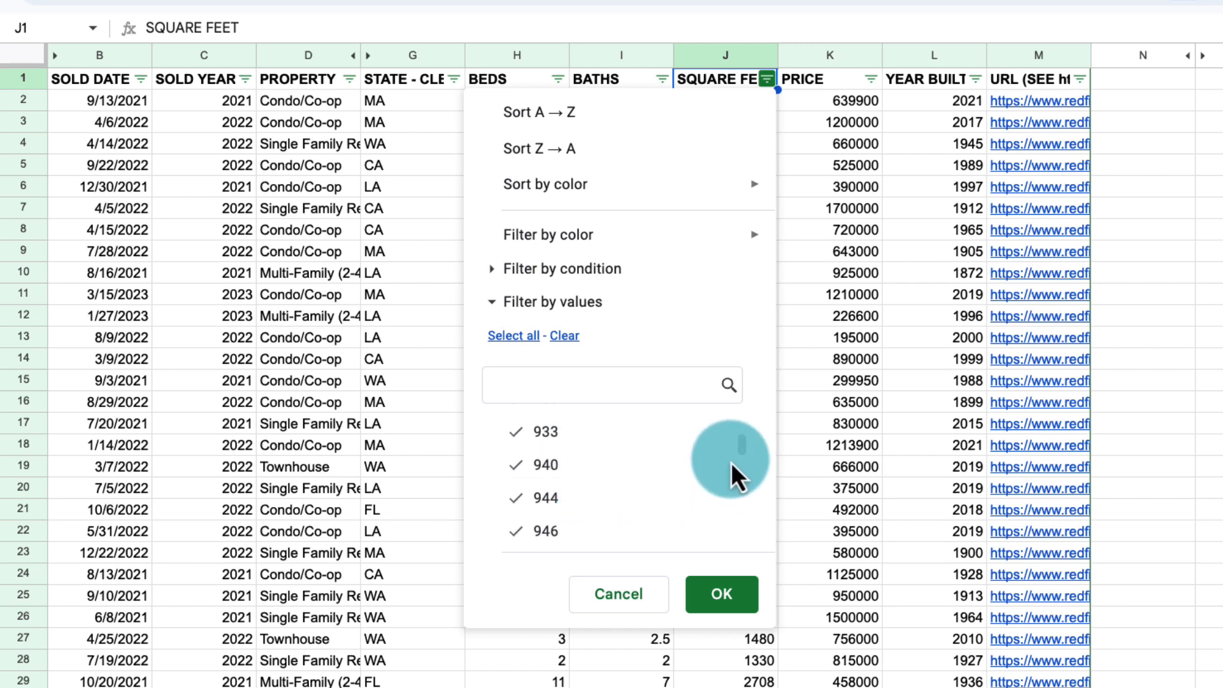
pyautogui.moveTo(740, 443); pyautogui.dragTo(744, 510)
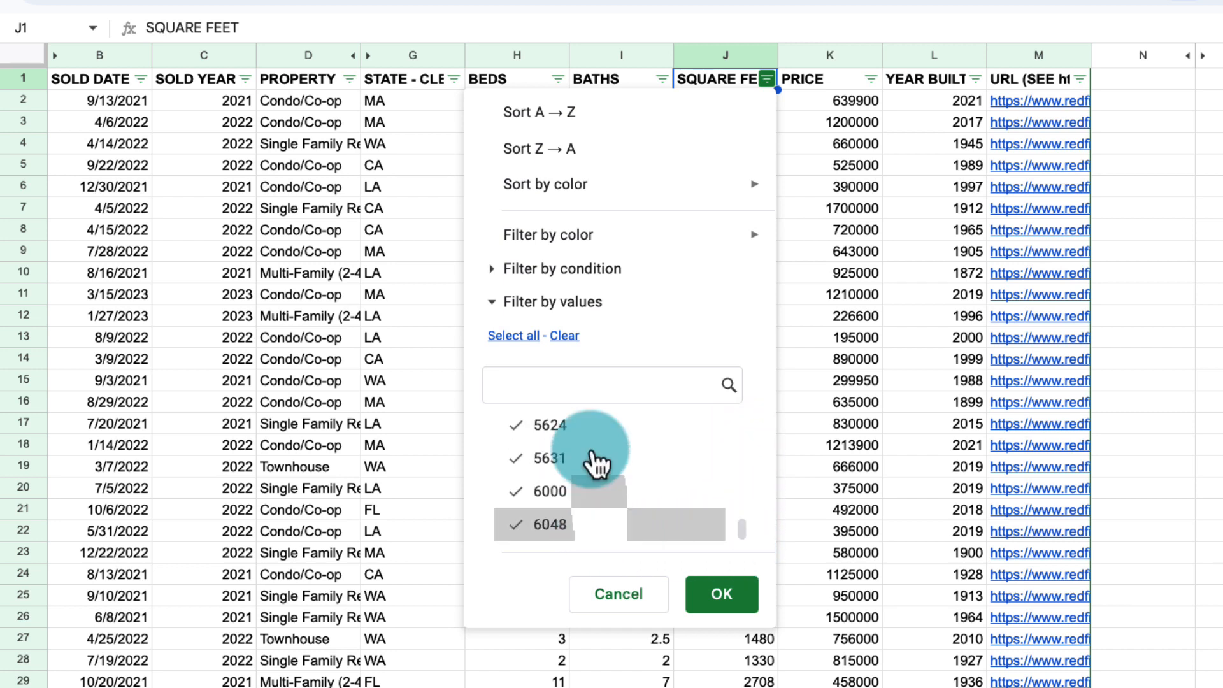
pyautogui.click(564, 336)
pyautogui.click(559, 524)
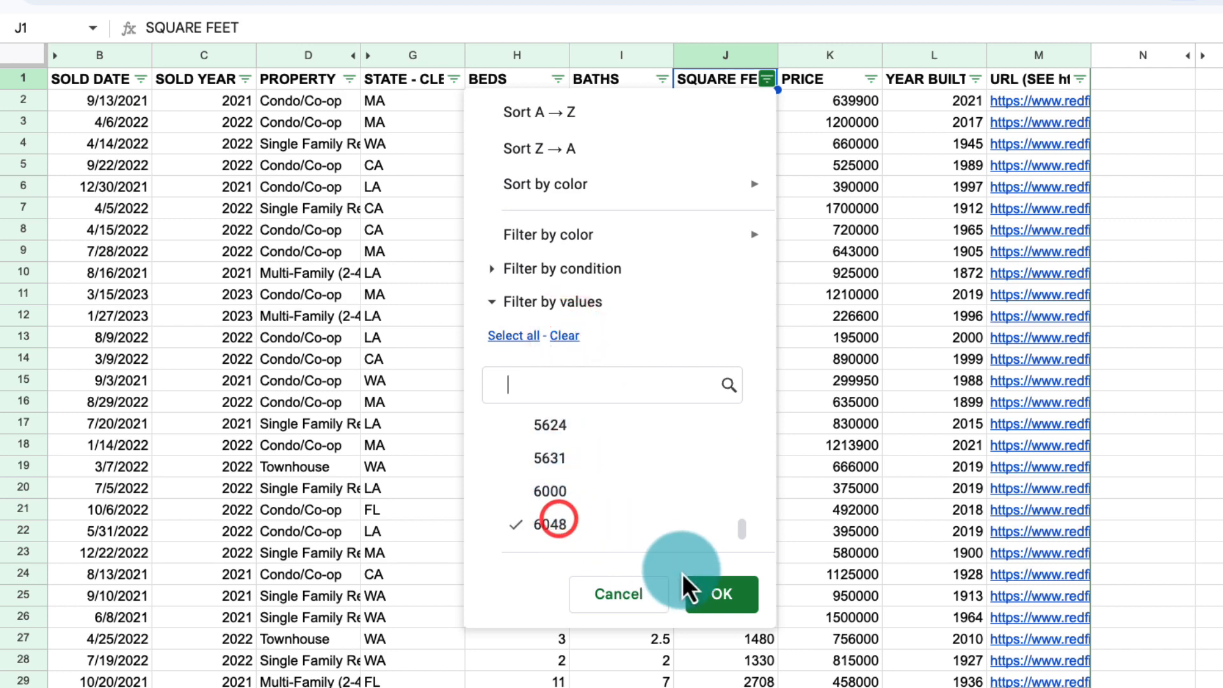
pyautogui.click(707, 592)
# Step: Open the Redfin listing linked in the filtered row, check its square footage, and return to the sheet
pyautogui.click(1013, 107)
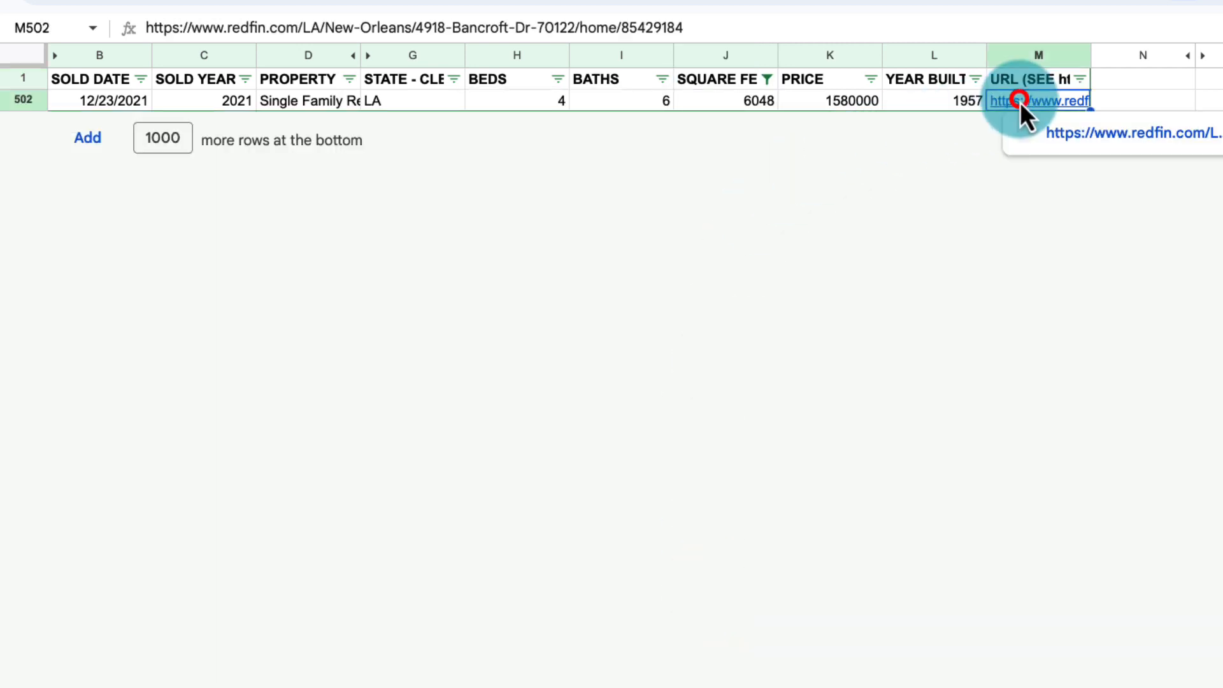
pyautogui.click(1058, 132)
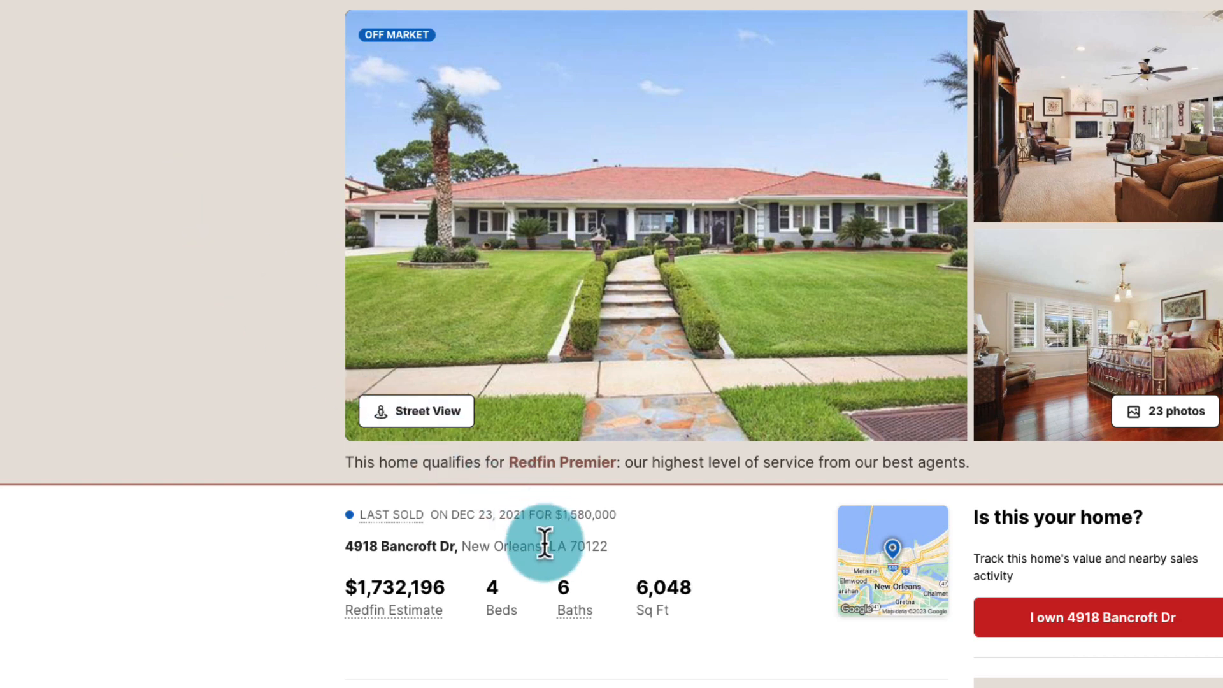
pyautogui.press('super+w')
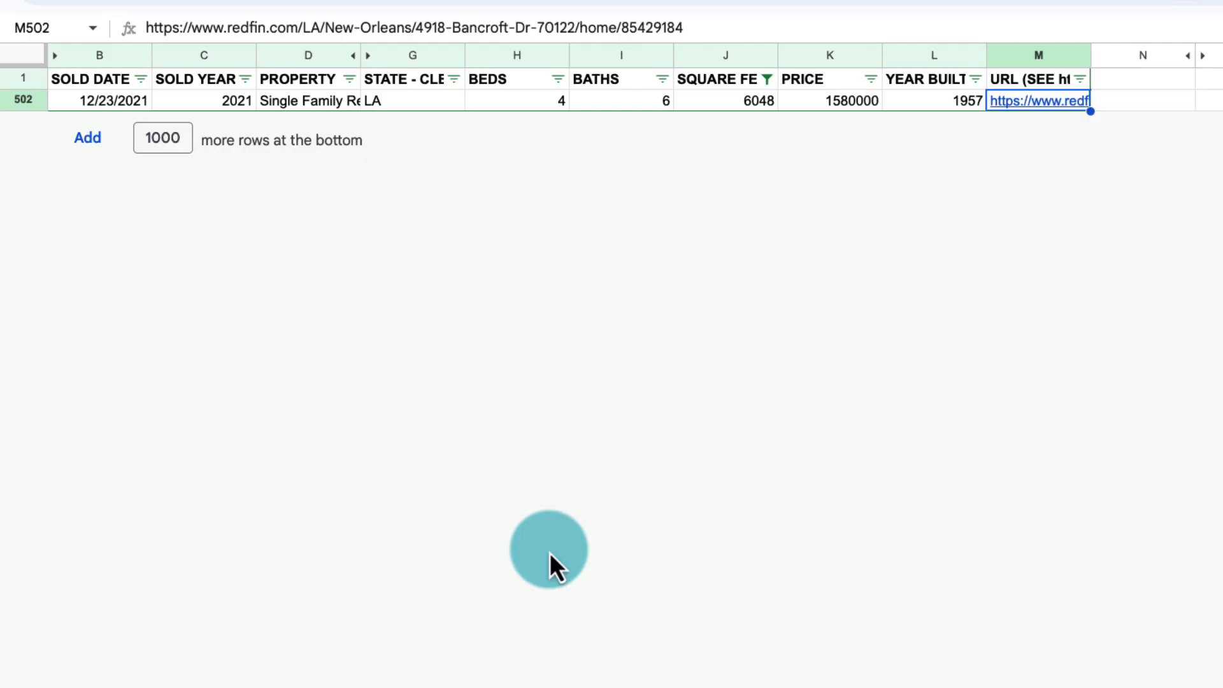
# Step: Change the SQUARE FEET filter to show only blank values
pyautogui.click(766, 82)
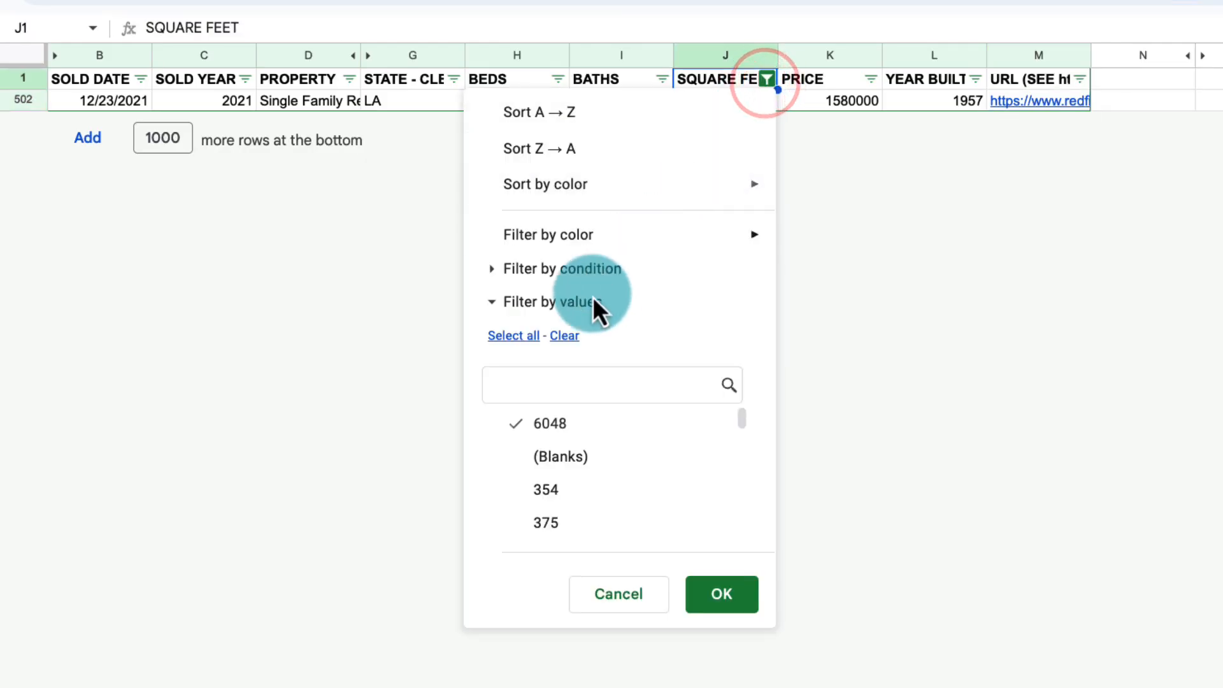
pyautogui.click(555, 336)
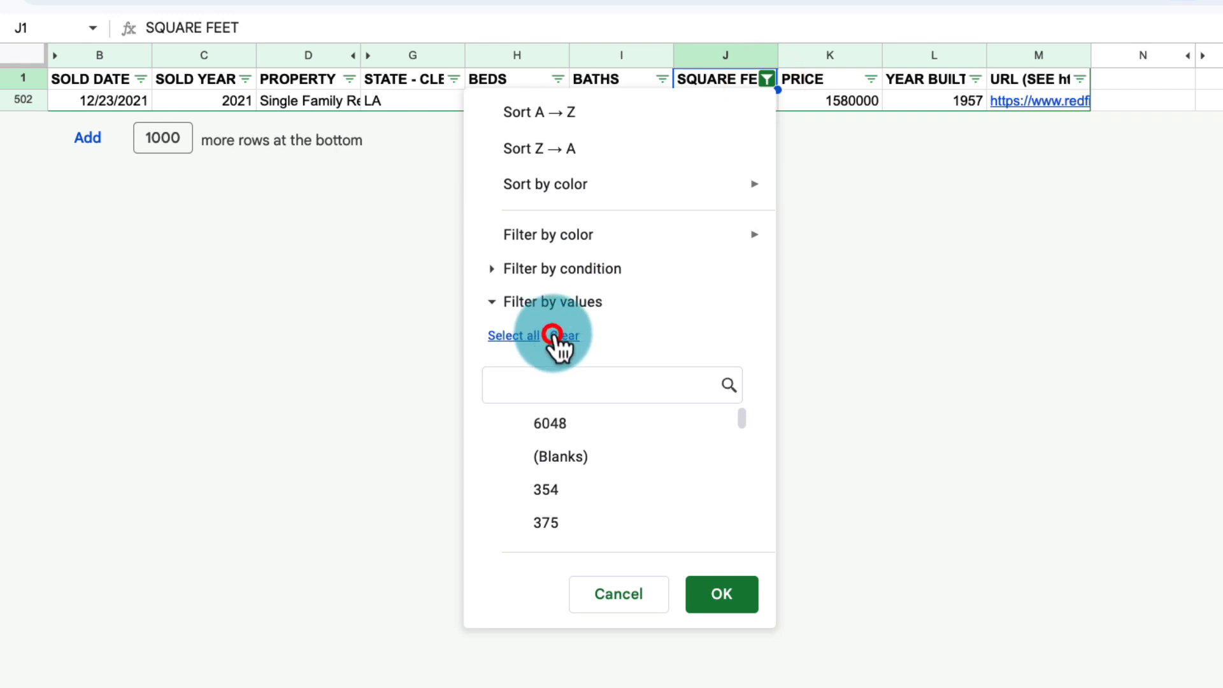
pyautogui.click(556, 457)
pyautogui.click(699, 598)
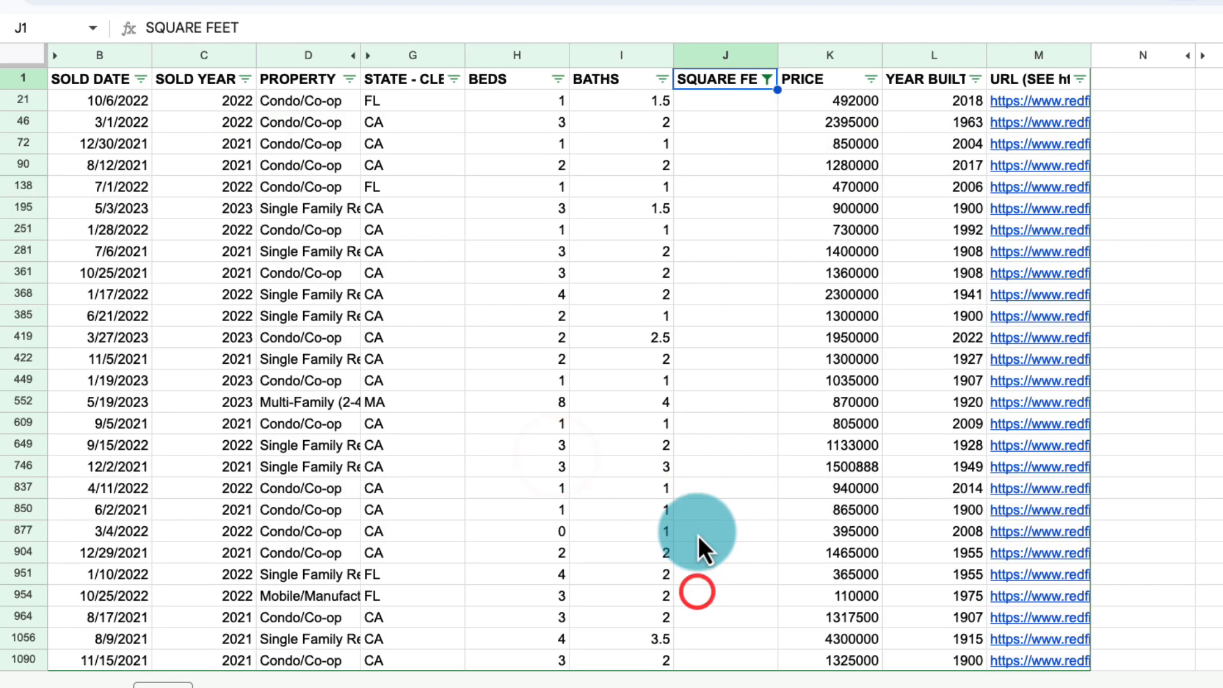
# Step: Open the Redfin listing for row 21, check its square footage entry, and return to the sheet
pyautogui.click(1014, 104)
pyautogui.click(1061, 132)
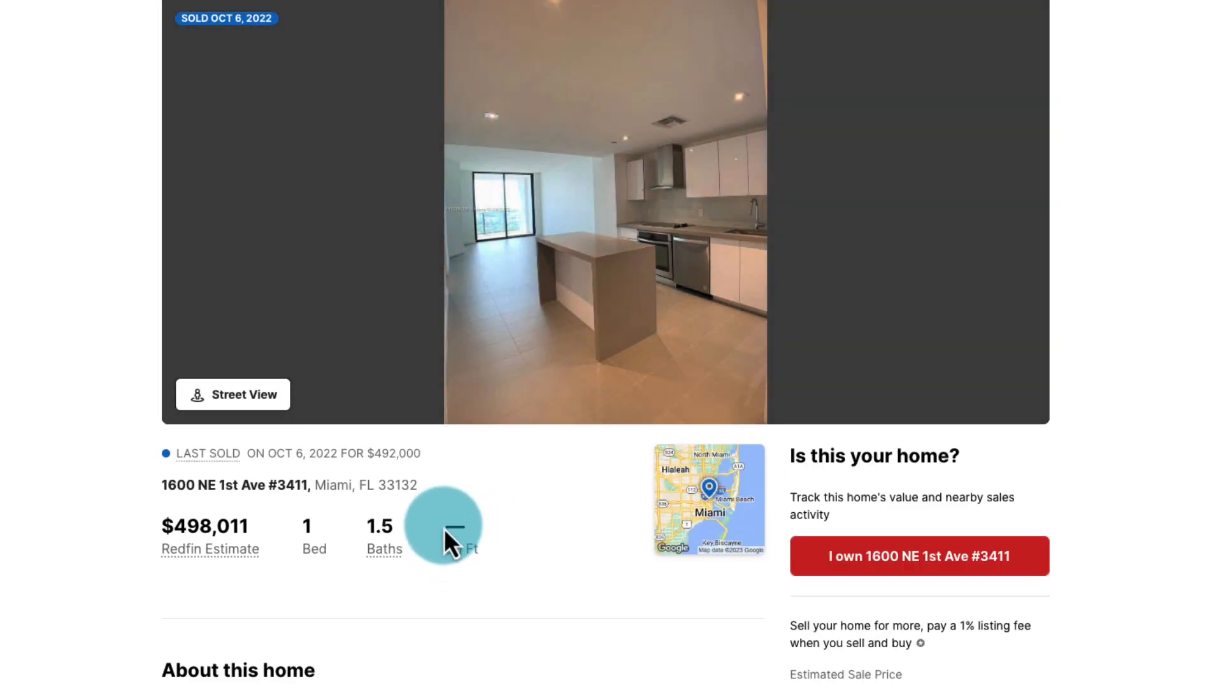
pyautogui.moveTo(445, 521); pyautogui.dragTo(508, 536)
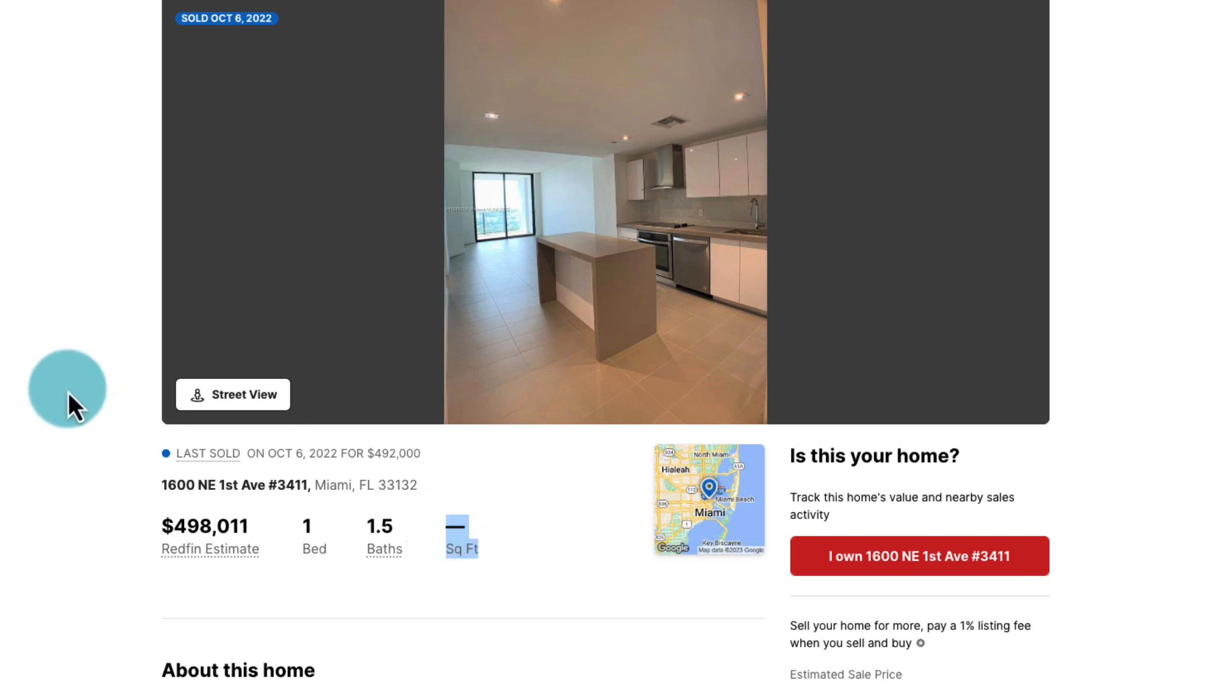
pyautogui.press('super+w')
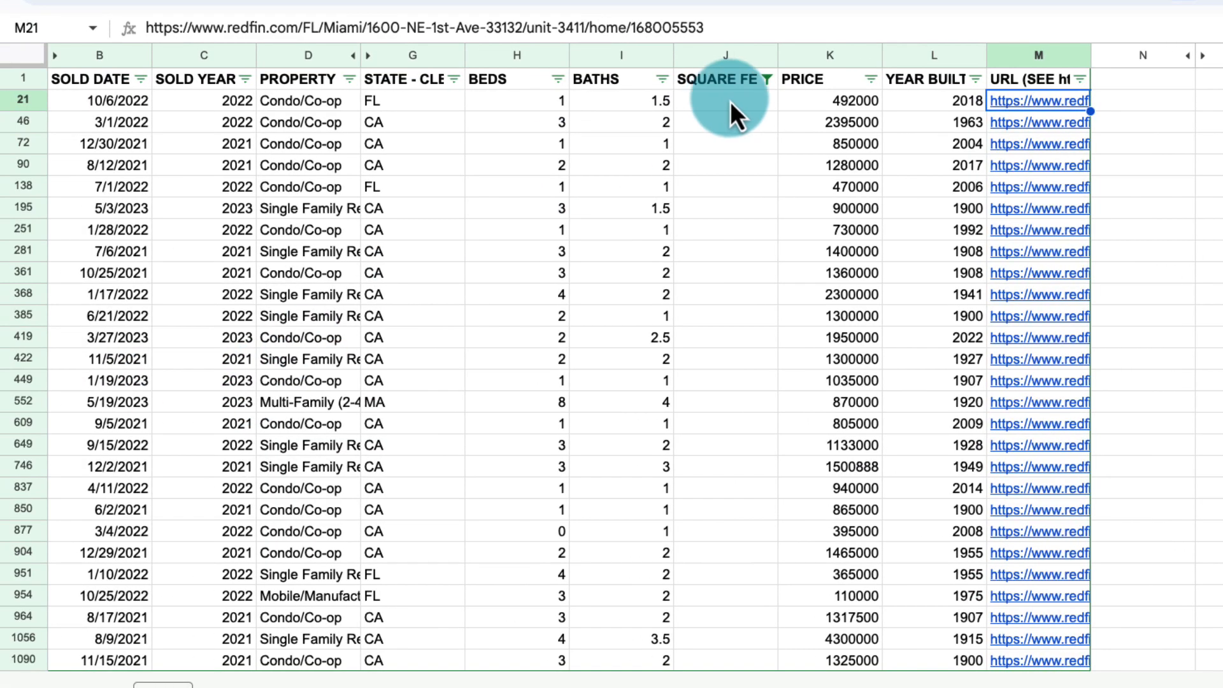
# Step: Reset the SQUARE FEET filter to include all values
pyautogui.click(767, 80)
pyautogui.click(508, 336)
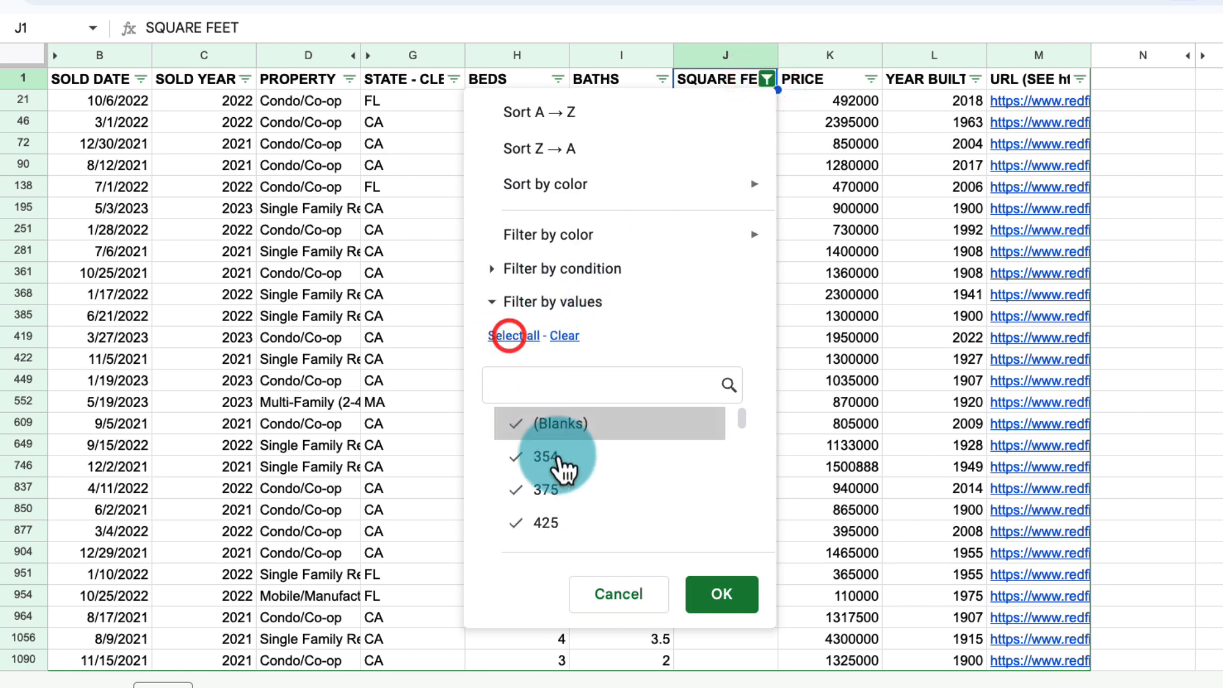
pyautogui.click(704, 589)
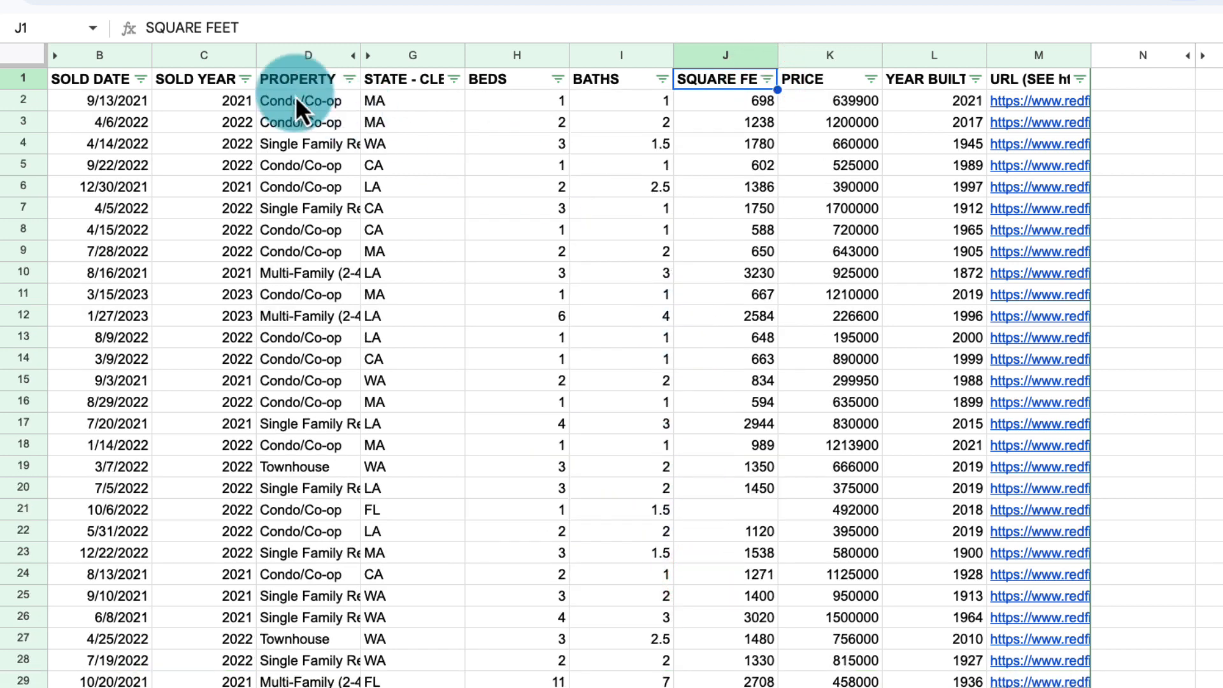
pyautogui.click(113, 78)
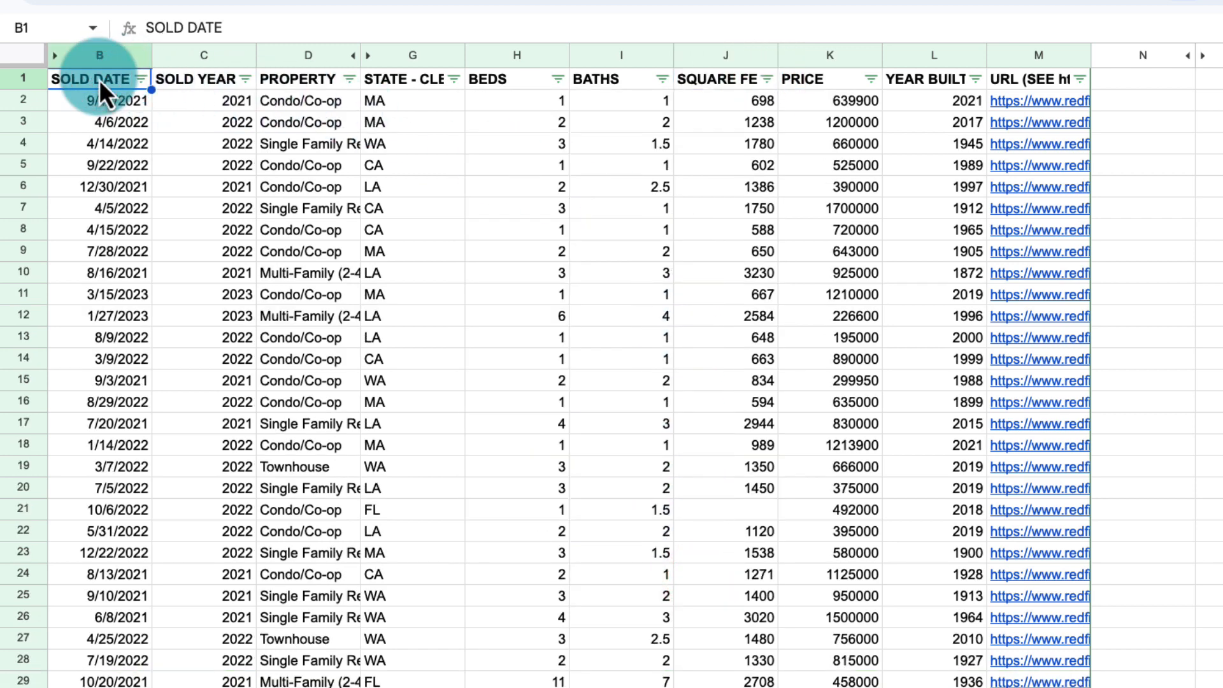
# Step: Inspect the lowest and highest PRICE filter values and filter the column to show only blanks
pyautogui.click(825, 56)
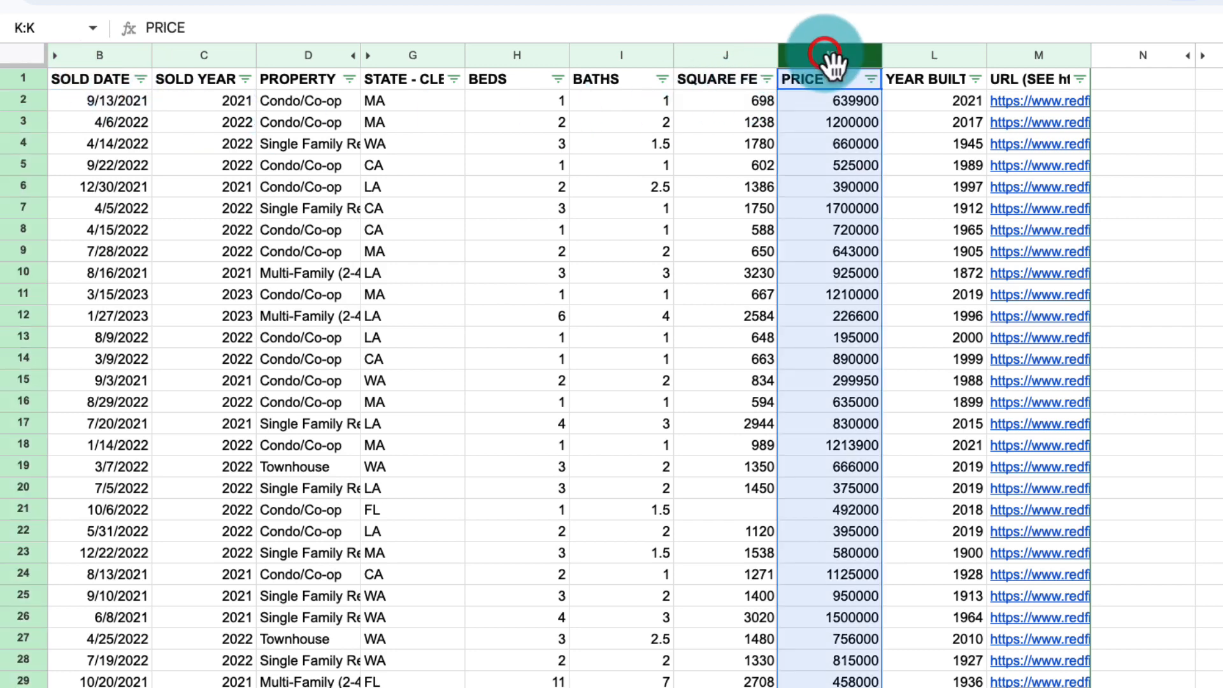
pyautogui.click(870, 79)
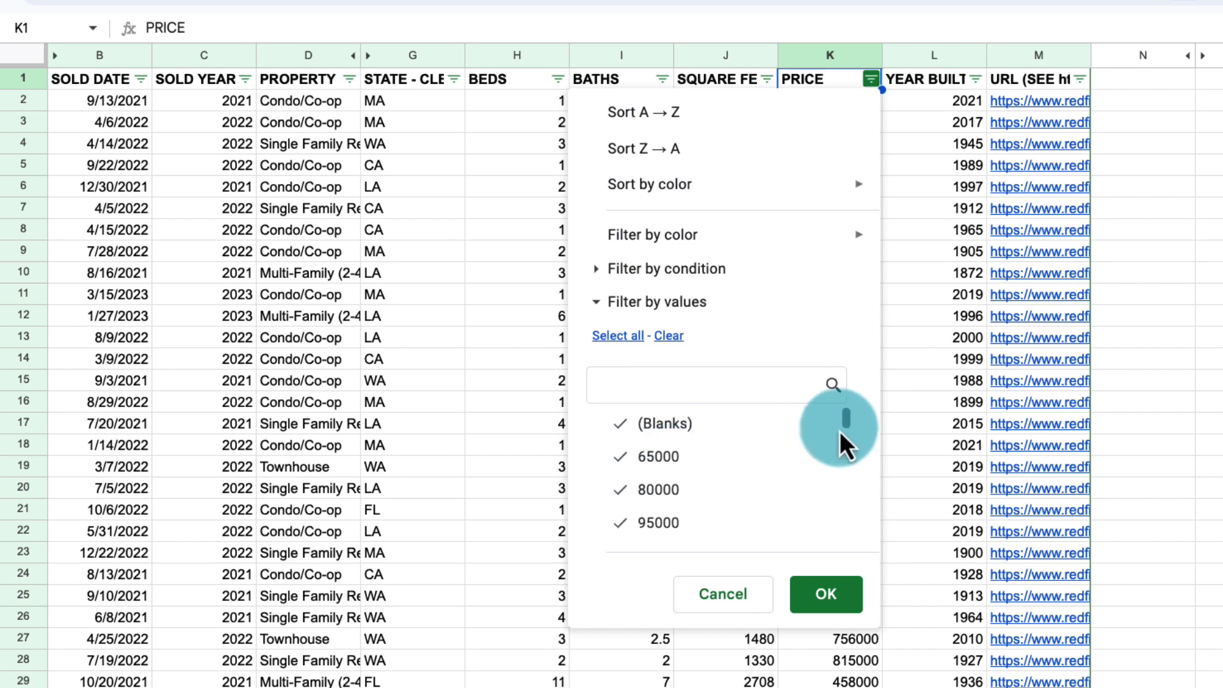
pyautogui.moveTo(841, 433); pyautogui.dragTo(846, 541)
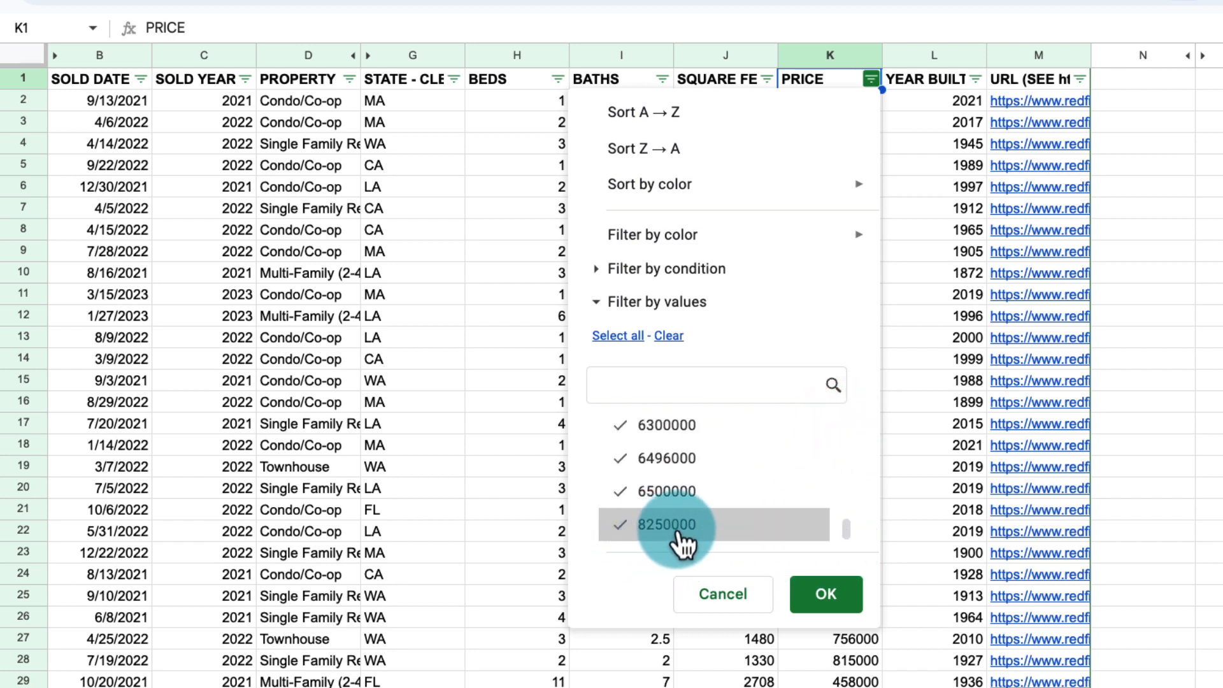
pyautogui.moveTo(847, 532); pyautogui.dragTo(843, 401)
pyautogui.click(669, 336)
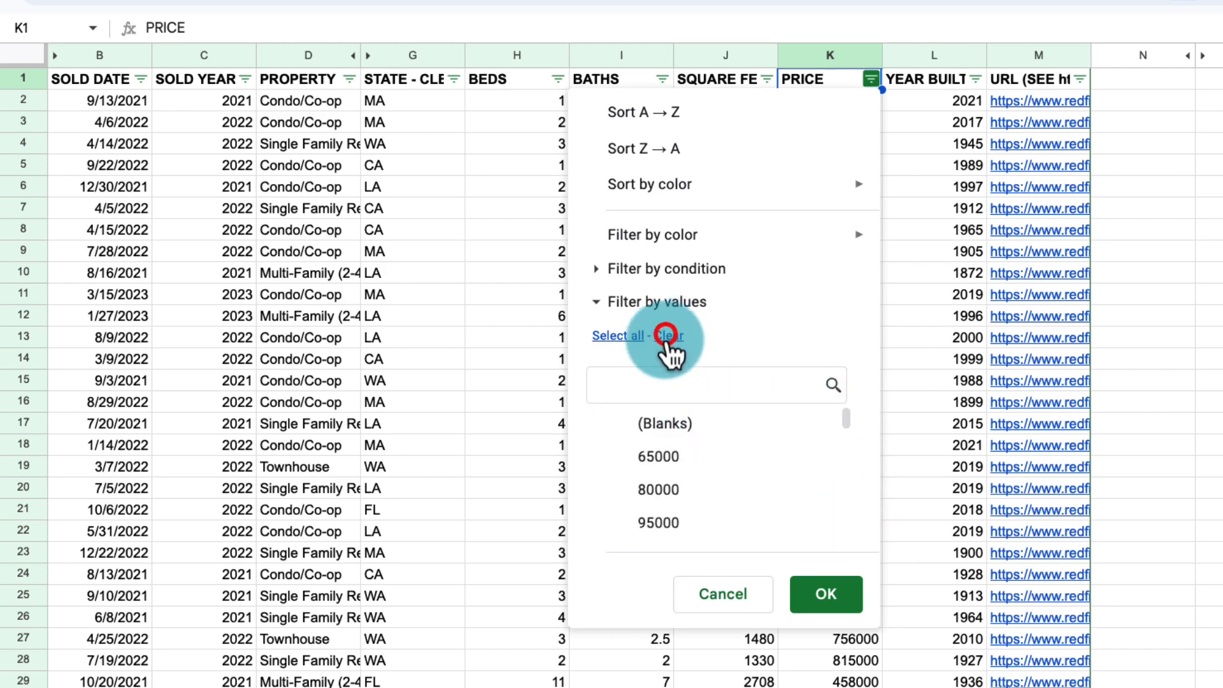
pyautogui.click(663, 425)
pyautogui.click(810, 582)
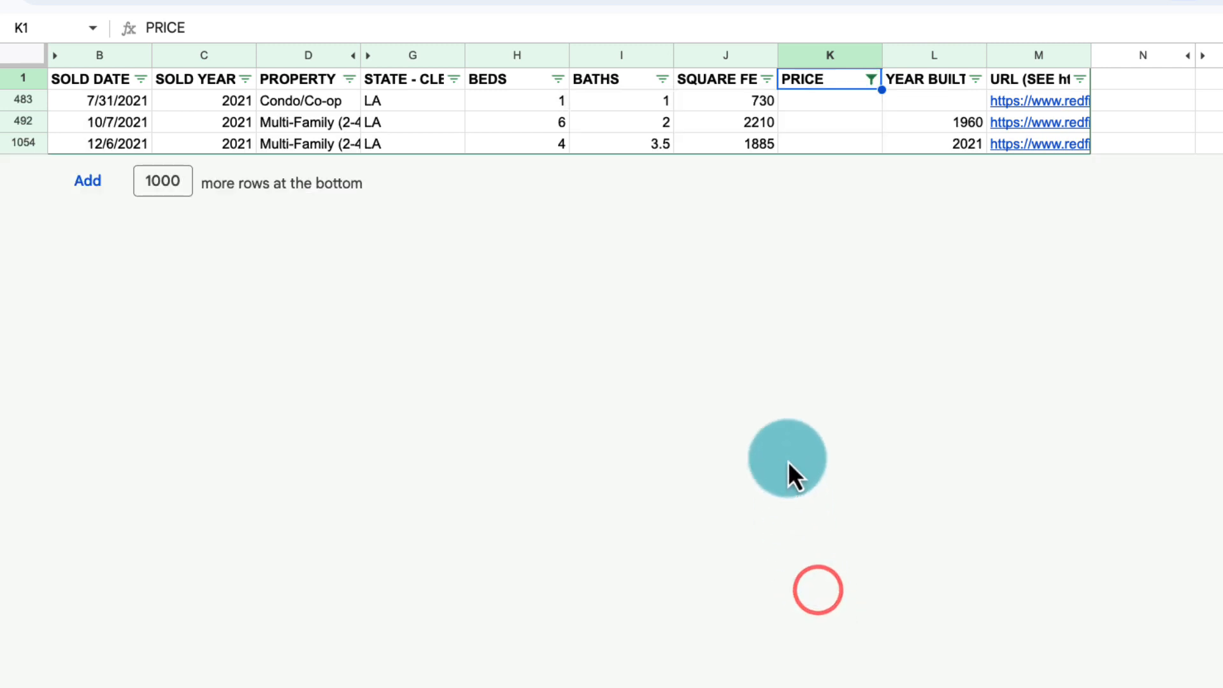
# Step: Open the Redfin listing for row 483, which lacks a price, and check its last-sold price
pyautogui.click(826, 102)
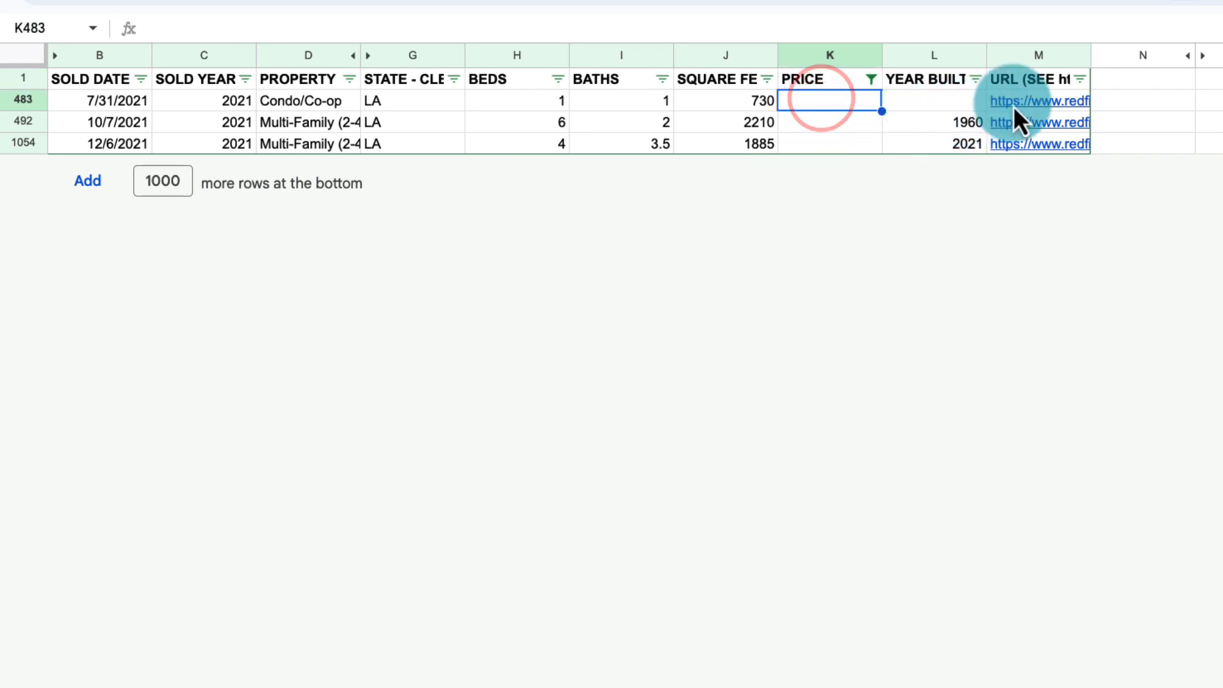
pyautogui.click(1030, 98)
pyautogui.click(1048, 132)
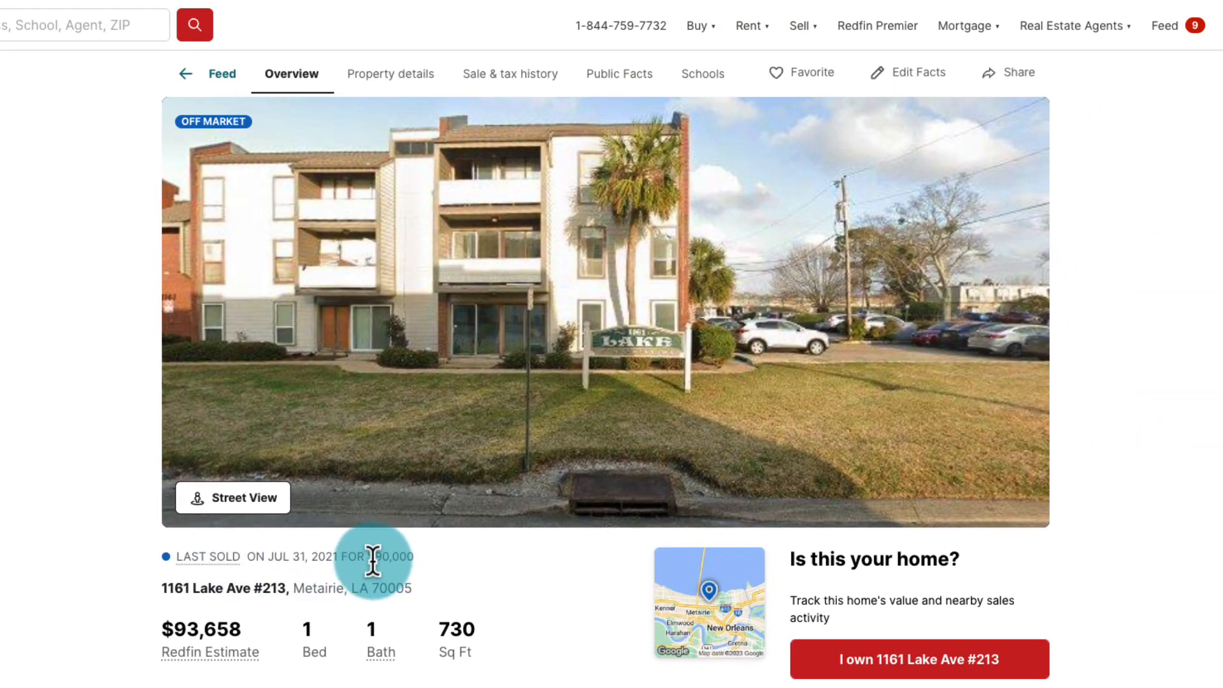
pyautogui.moveTo(374, 558); pyautogui.dragTo(437, 564)
pyautogui.click(437, 564)
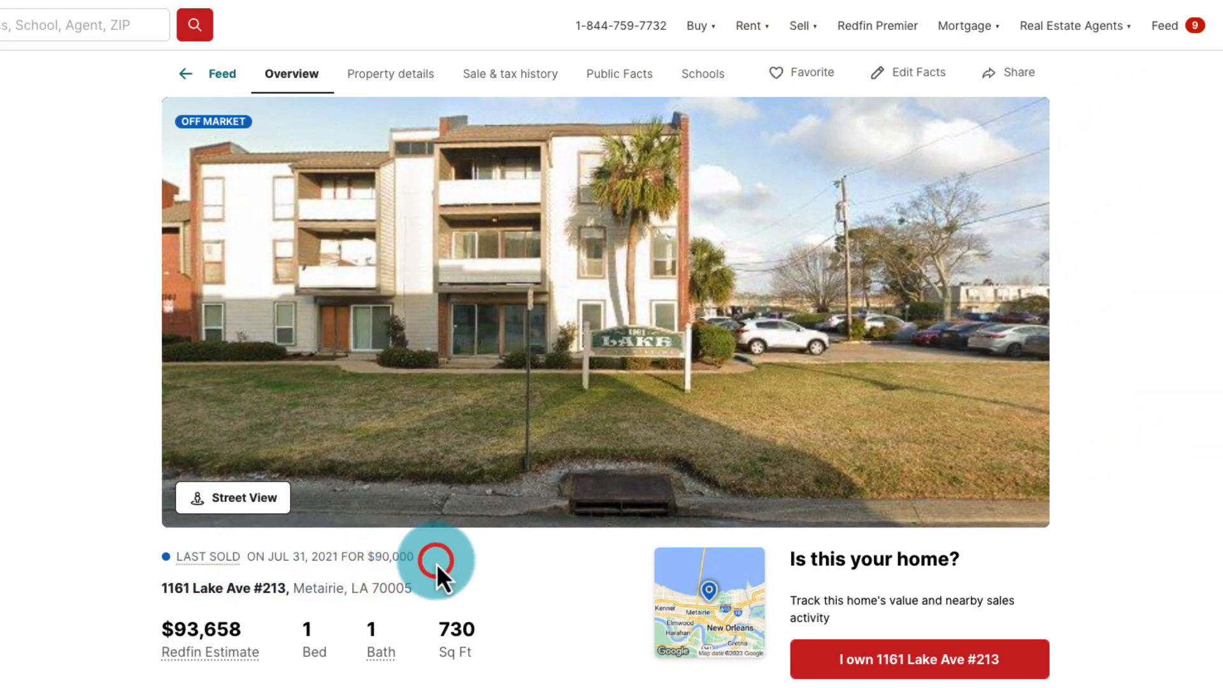
# Step: Search the listing page for "sold (" and compare the sold and listed prices in its sale history
pyautogui.press('super+f')
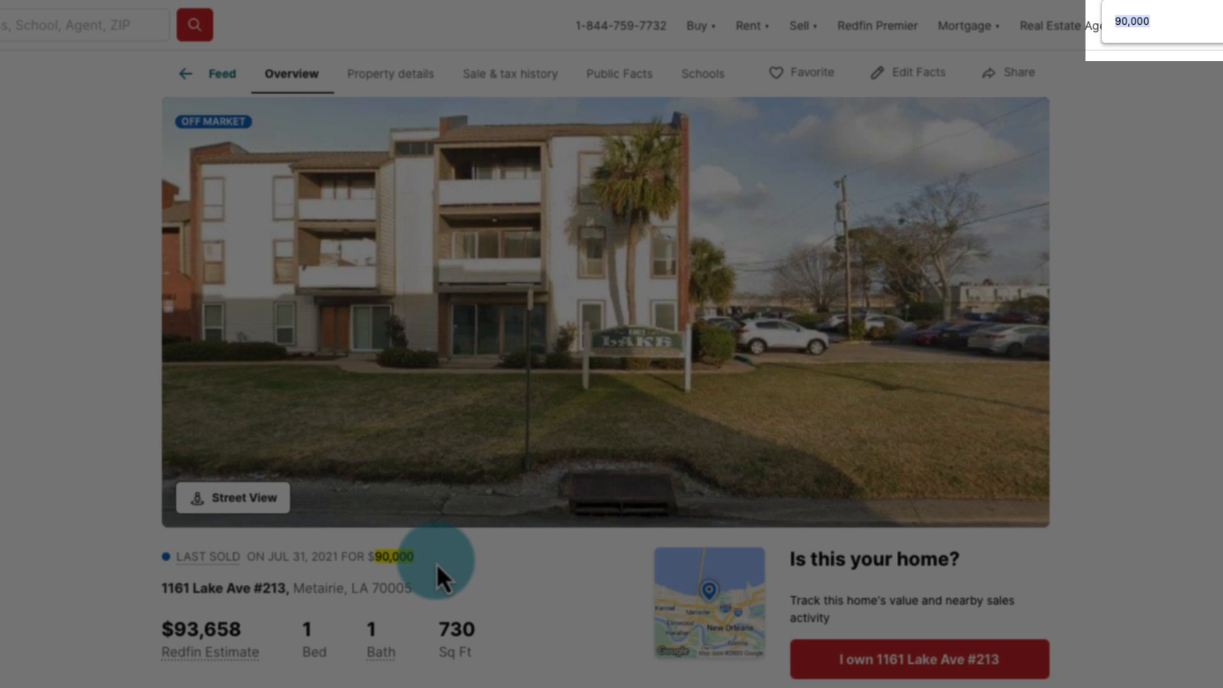
pyautogui.write('sold')
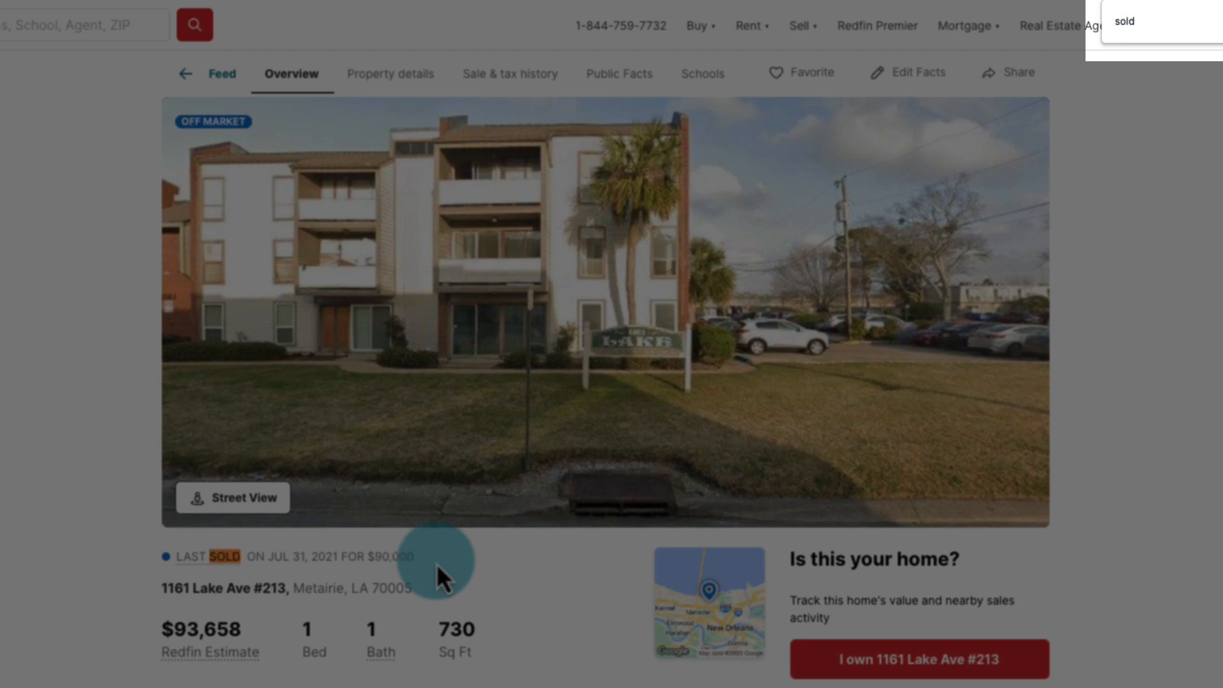
pyautogui.write(' (')
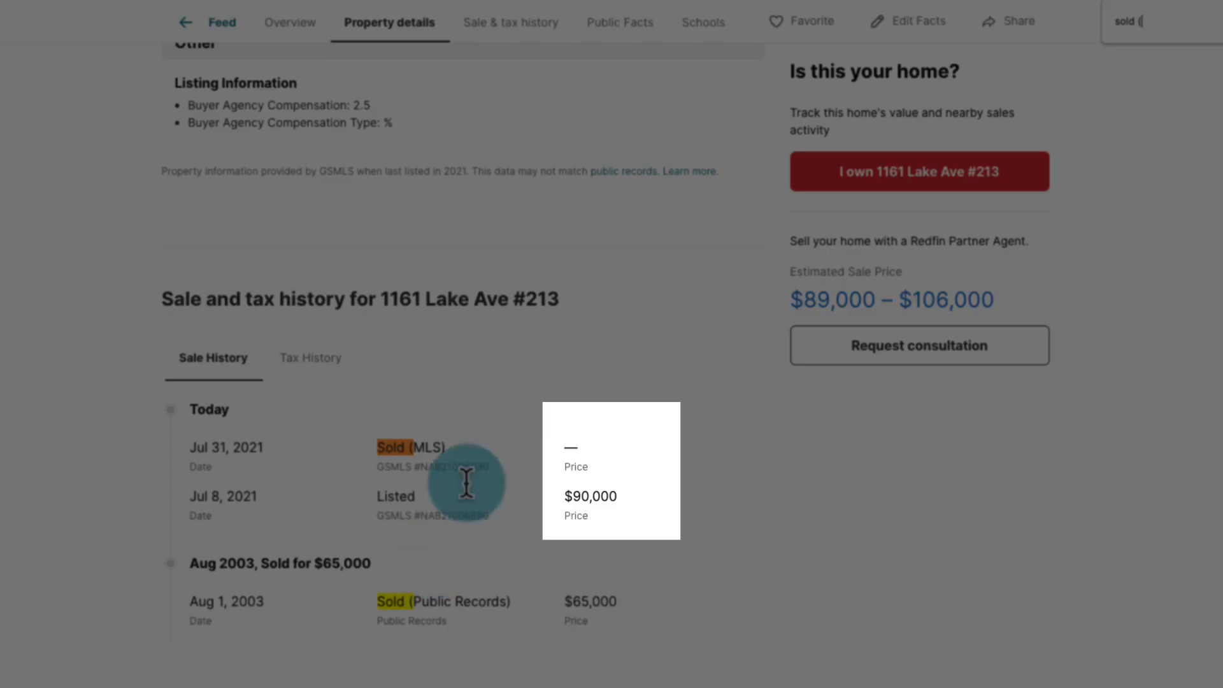
pyautogui.moveTo(564, 443); pyautogui.dragTo(578, 467)
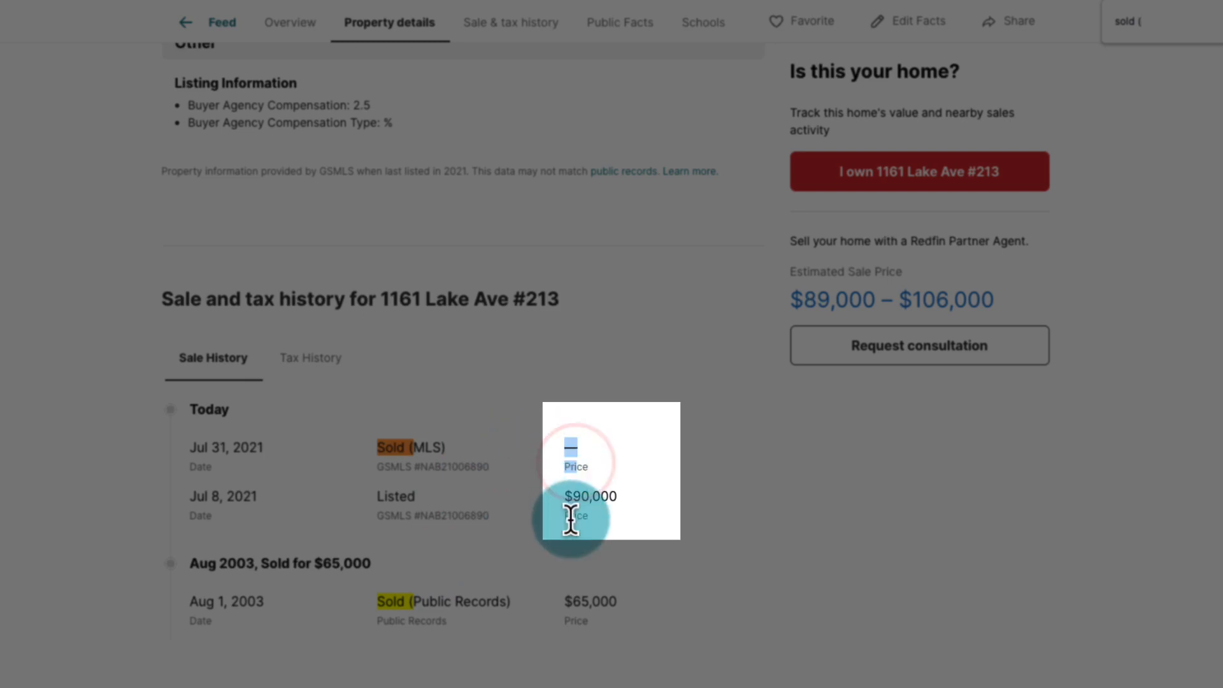
pyautogui.click(569, 497)
pyautogui.doubleClick(597, 494)
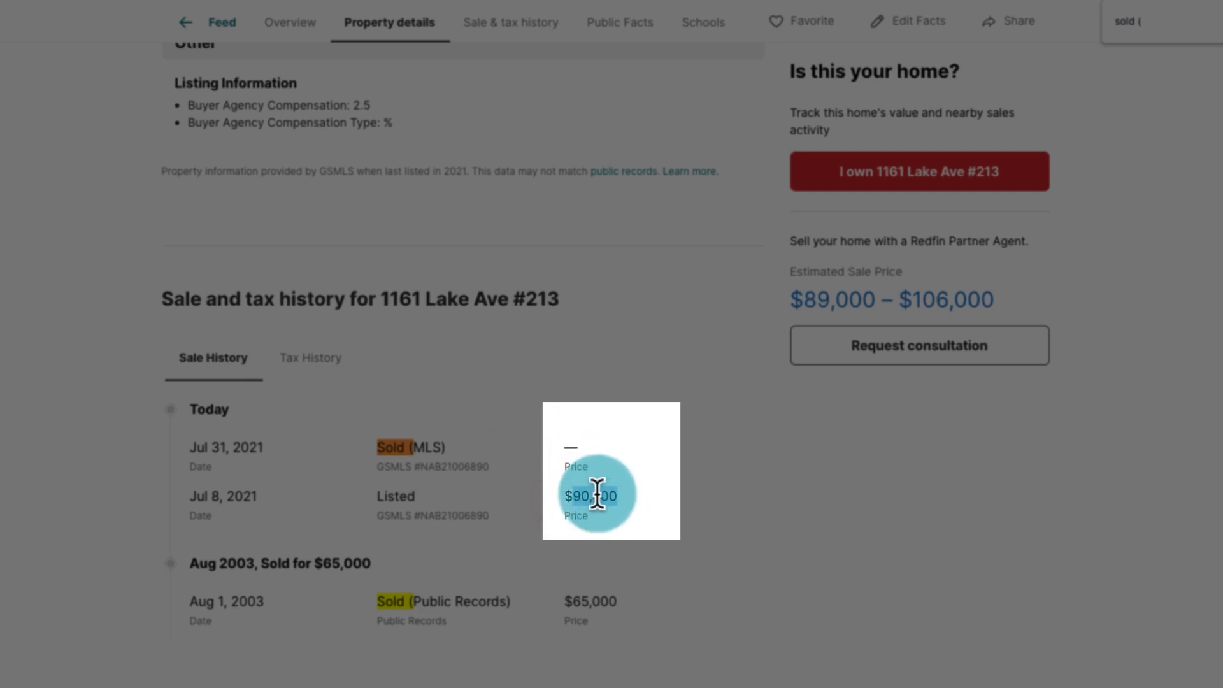
pyautogui.click(574, 449)
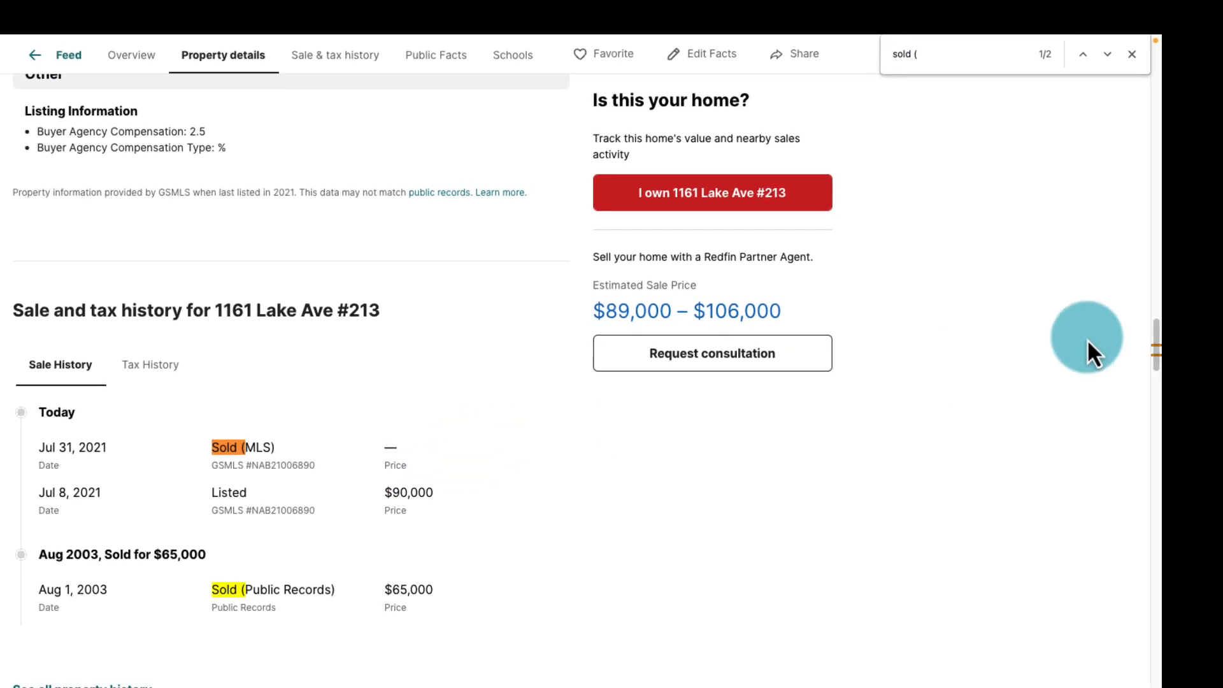
# Step: Recheck the last-sold price at the start of the listing and enter 90000 as the PRICE in row 483
pyautogui.moveTo(1156, 348); pyautogui.dragTo(1156, 48)
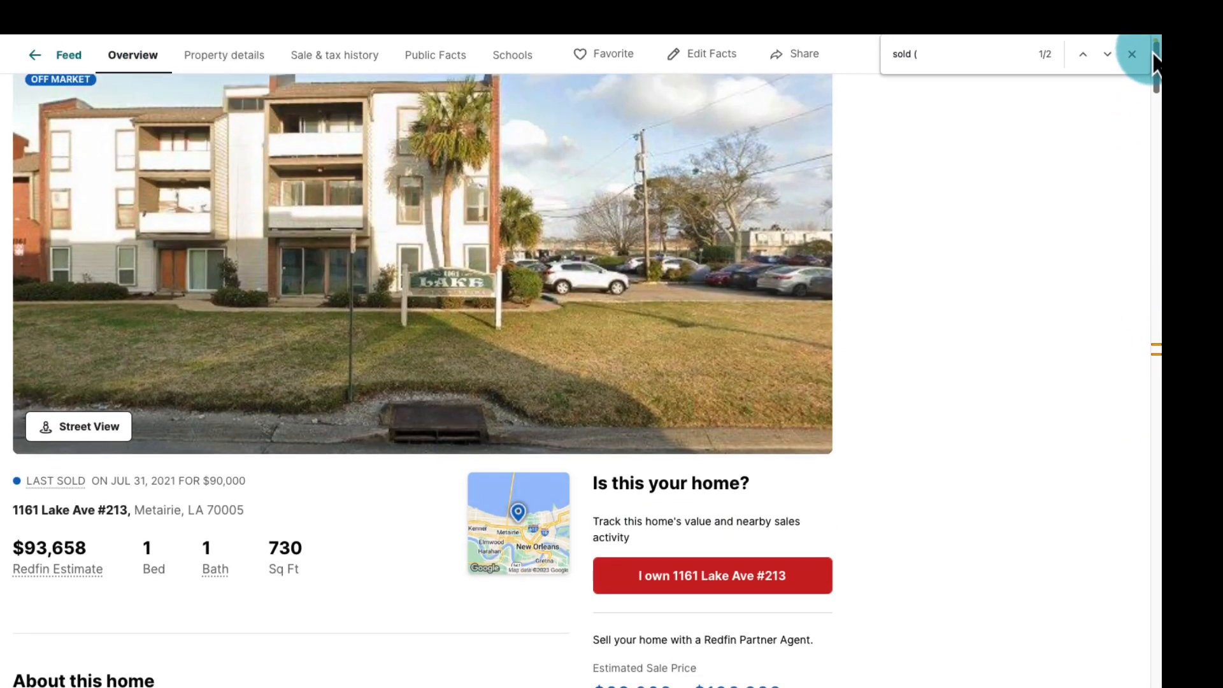
pyautogui.moveTo(202, 481); pyautogui.dragTo(234, 479)
pyautogui.hotkey('ctrl', 'shift', 'Tab')
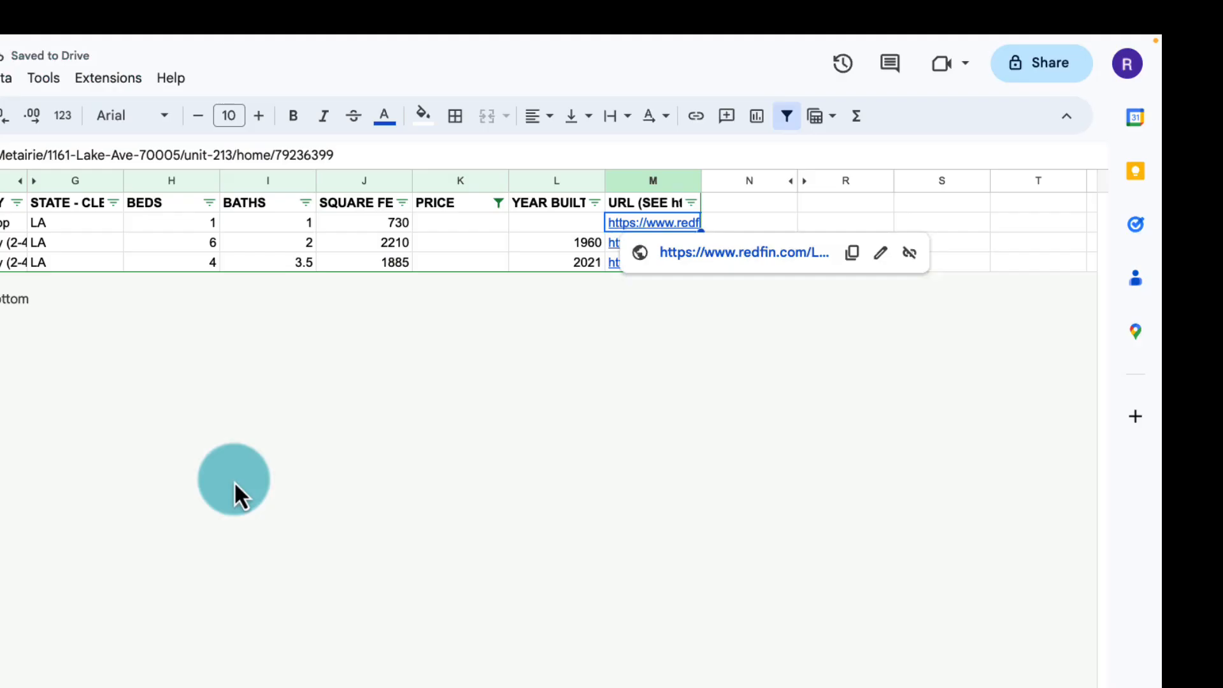
pyautogui.click(805, 203)
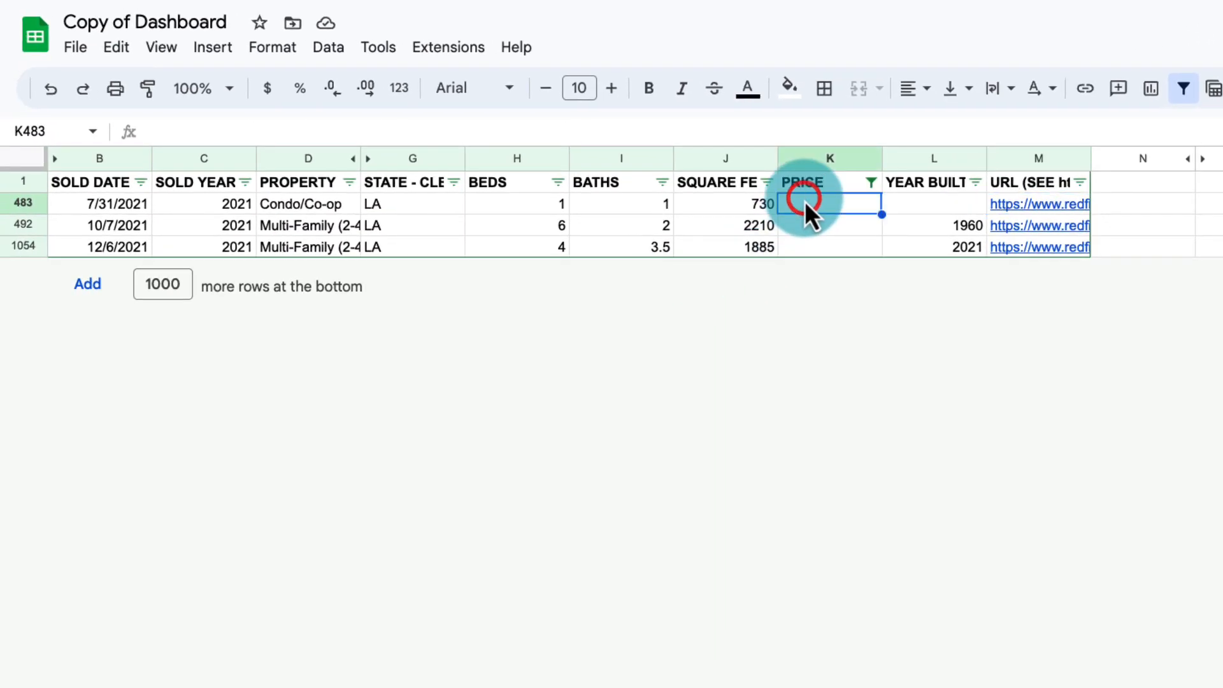
pyautogui.write('90000')
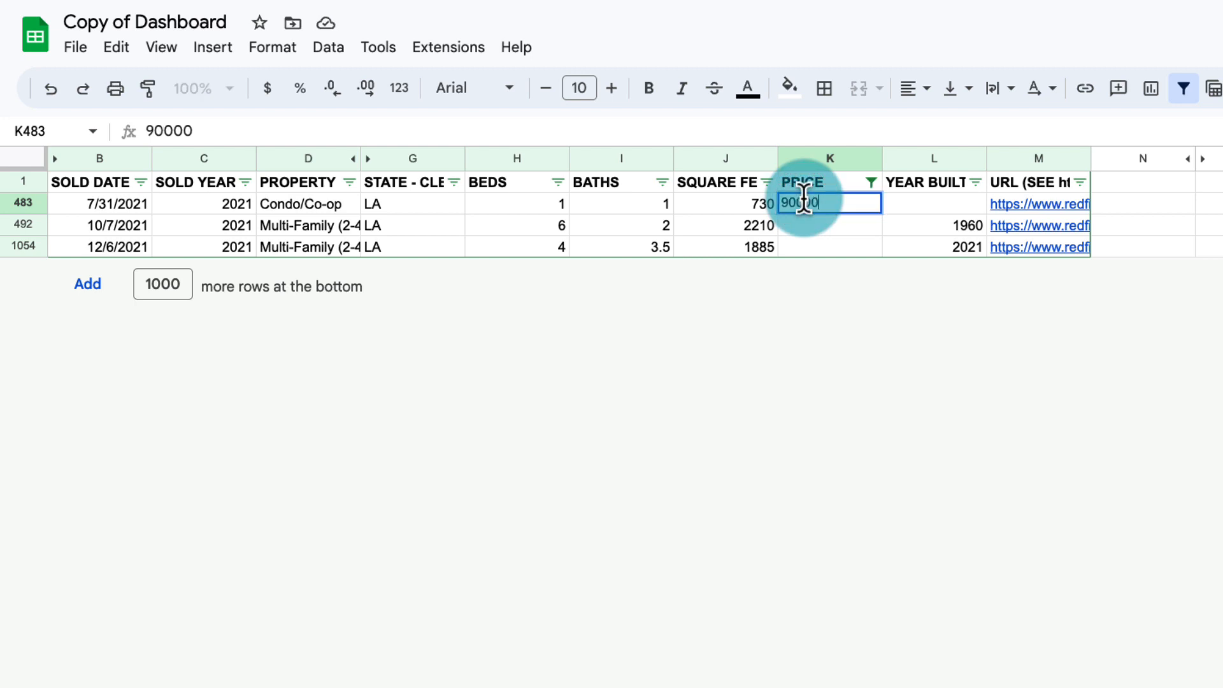
pyautogui.press('Return')
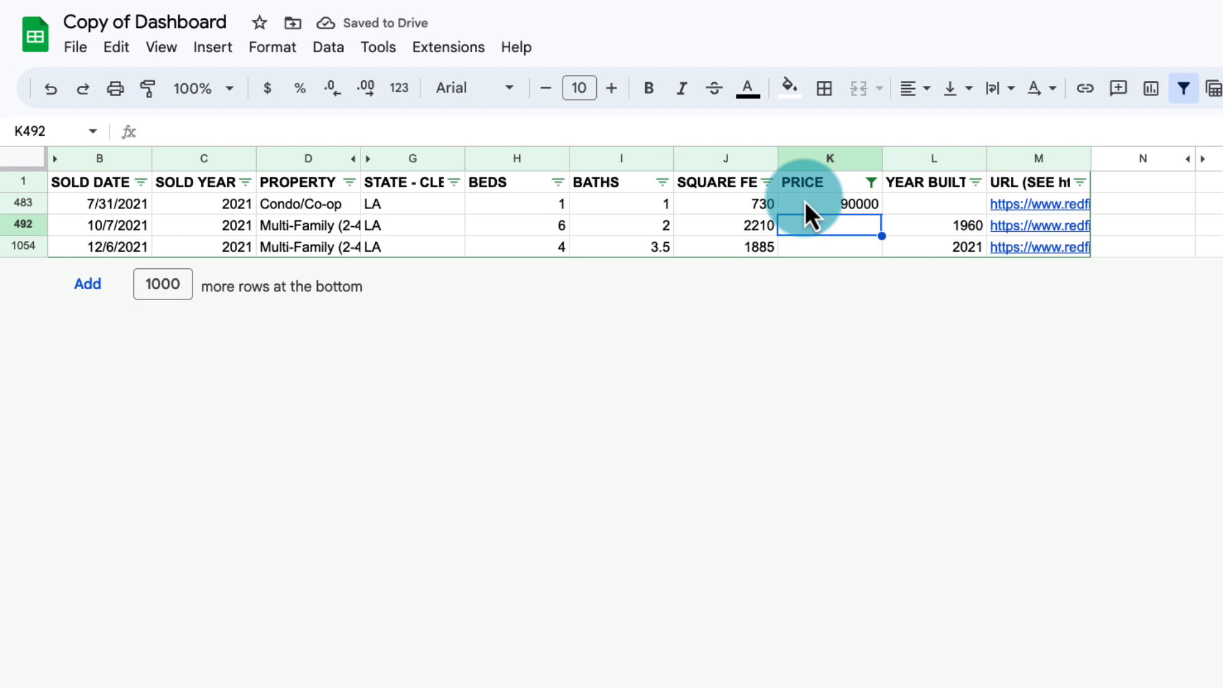
# Step: Fill the remaining blank PRICE cells with 185000 in row 492 and 479000 in row 1054
pyautogui.write('185000')
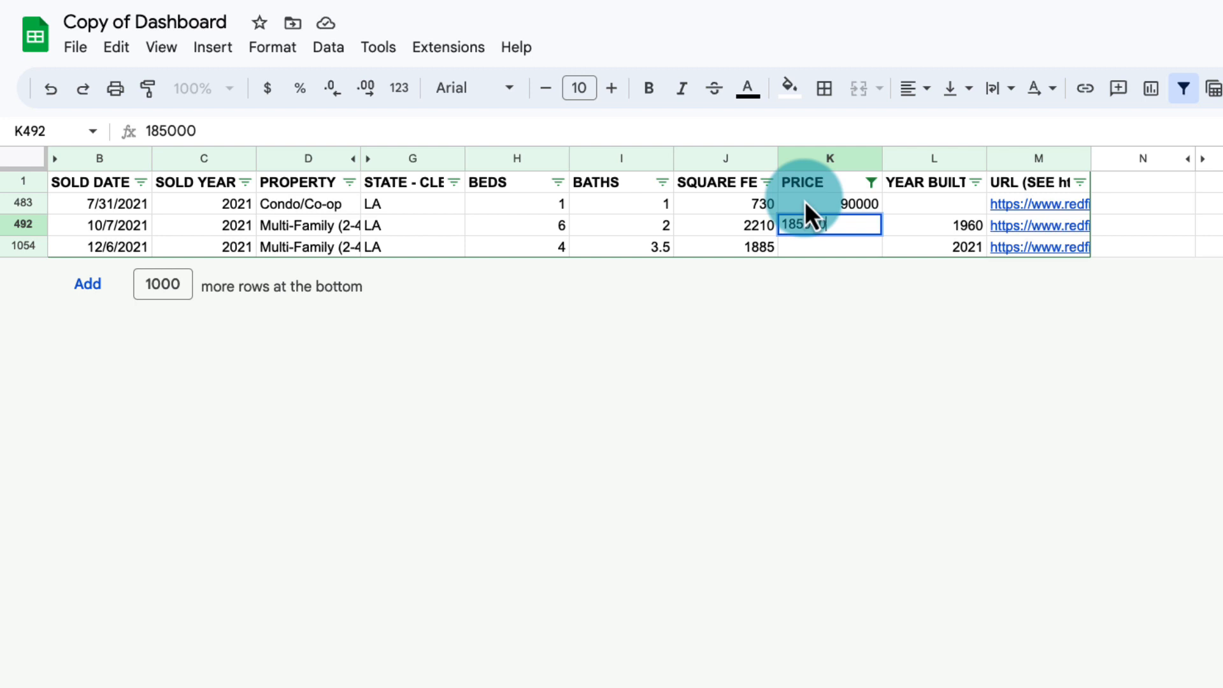
pyautogui.press('Return')
pyautogui.write('479000')
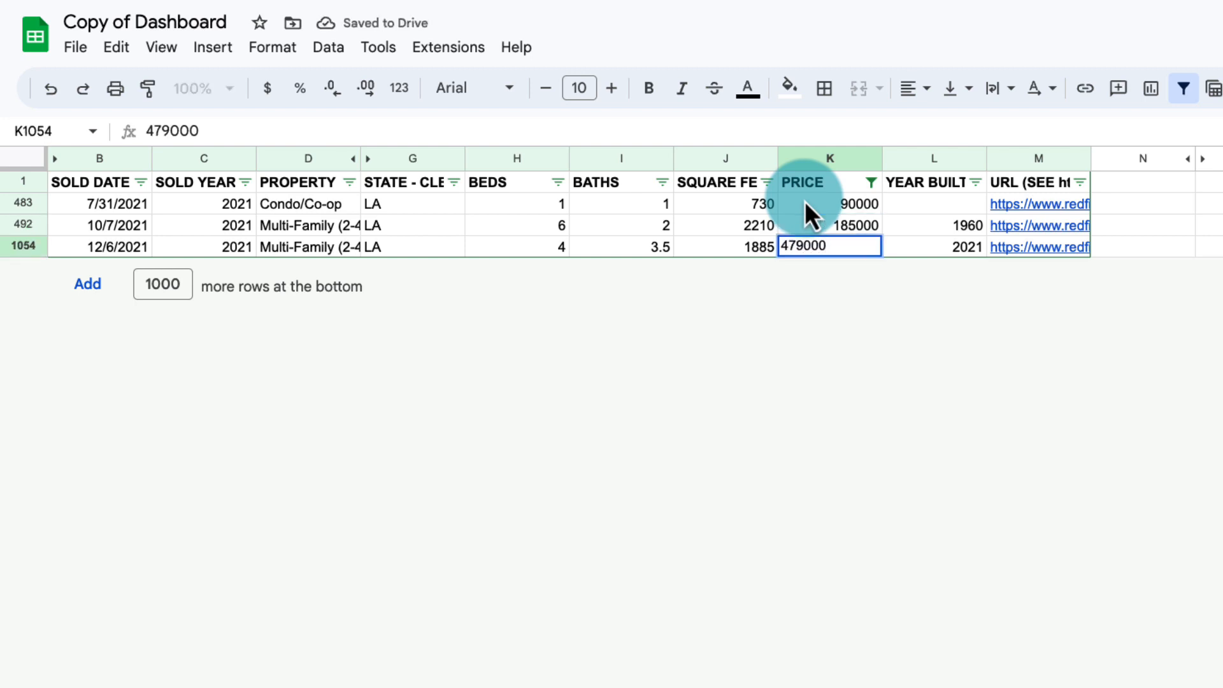
pyautogui.press('Return')
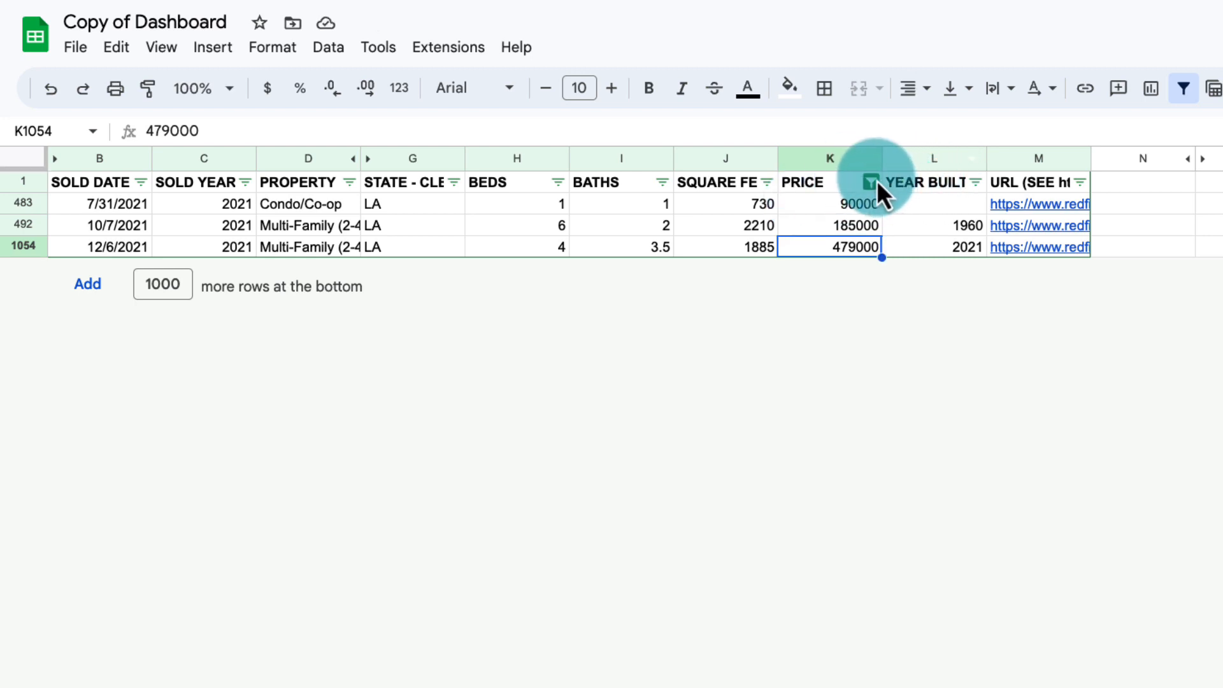
# Step: Reset the PRICE filter to include all values
pyautogui.click(871, 182)
pyautogui.click(628, 439)
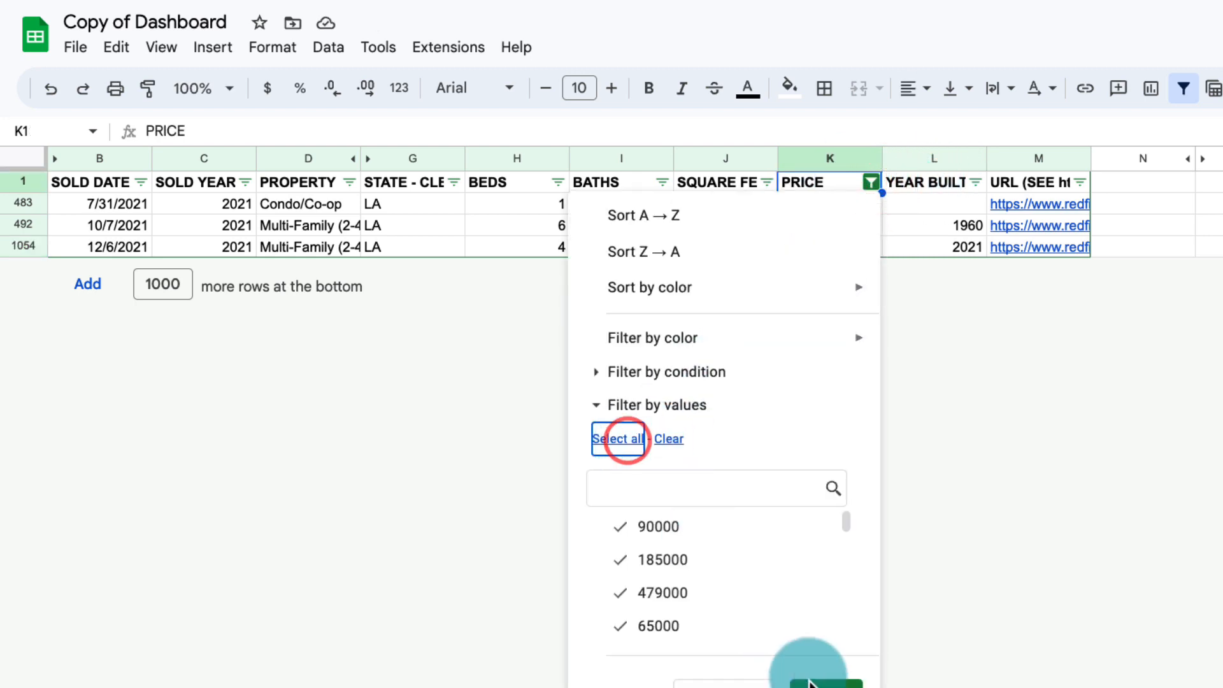
pyautogui.click(821, 681)
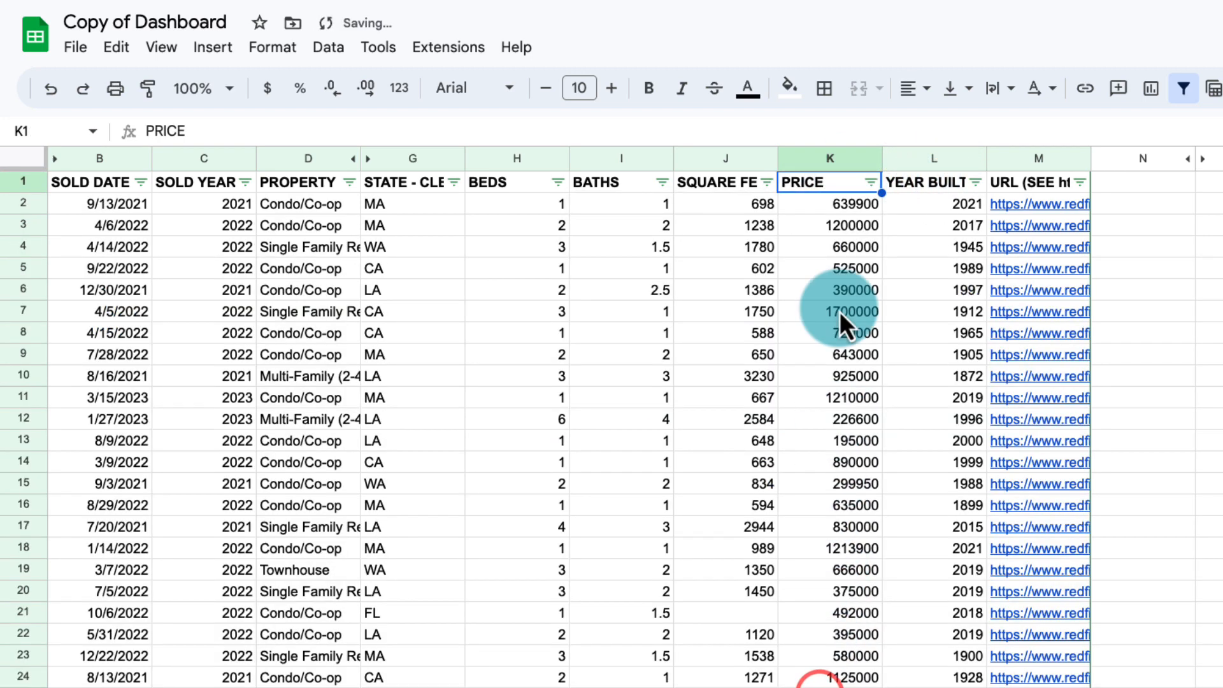
# Step: Format the entire PRICE column as dollar currency without decimal places
pyautogui.click(843, 158)
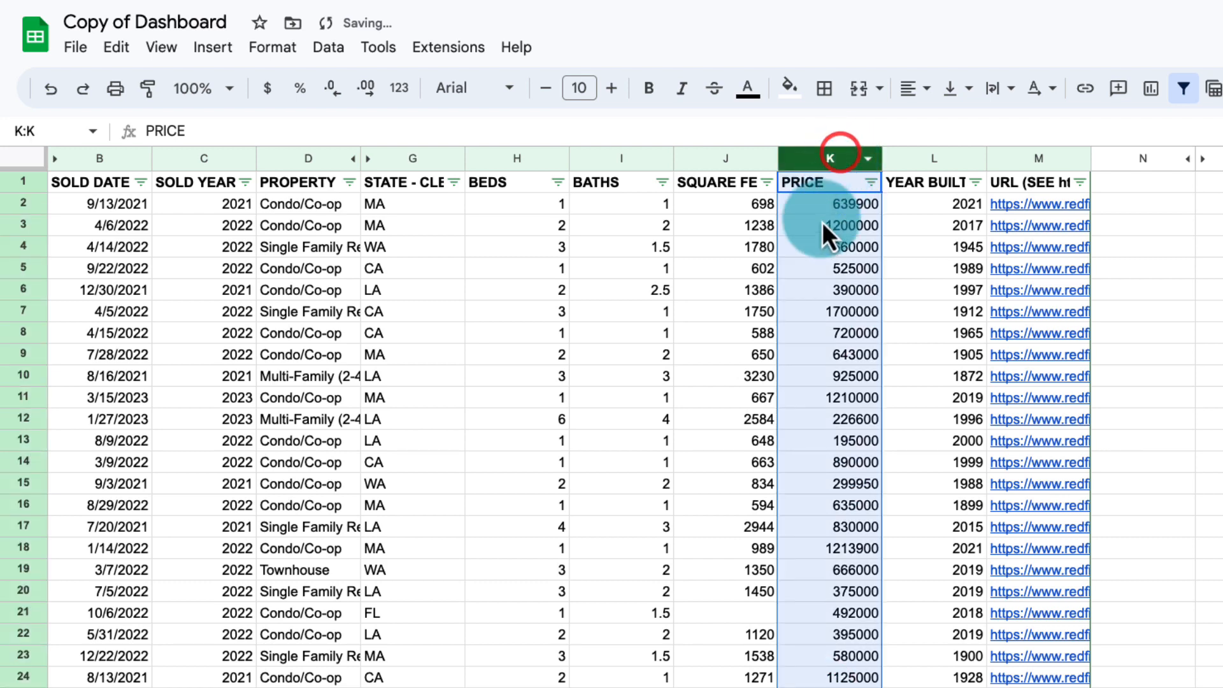
pyautogui.click(270, 90)
pyautogui.click(330, 90)
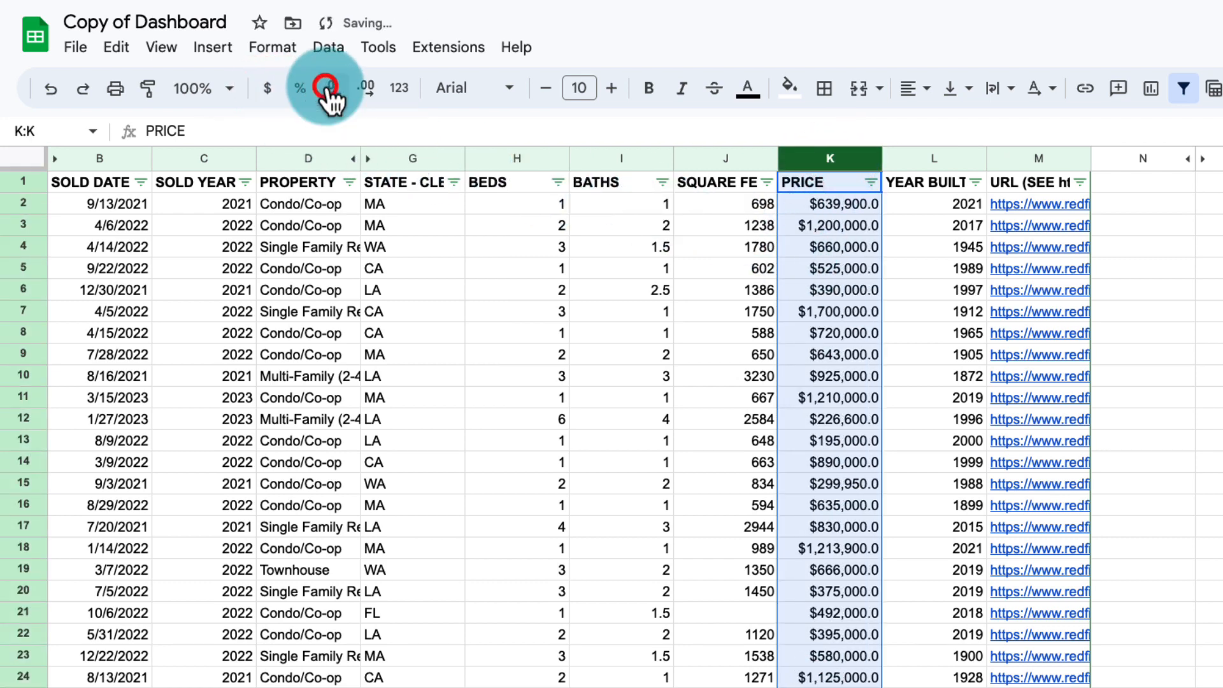
pyautogui.click(330, 91)
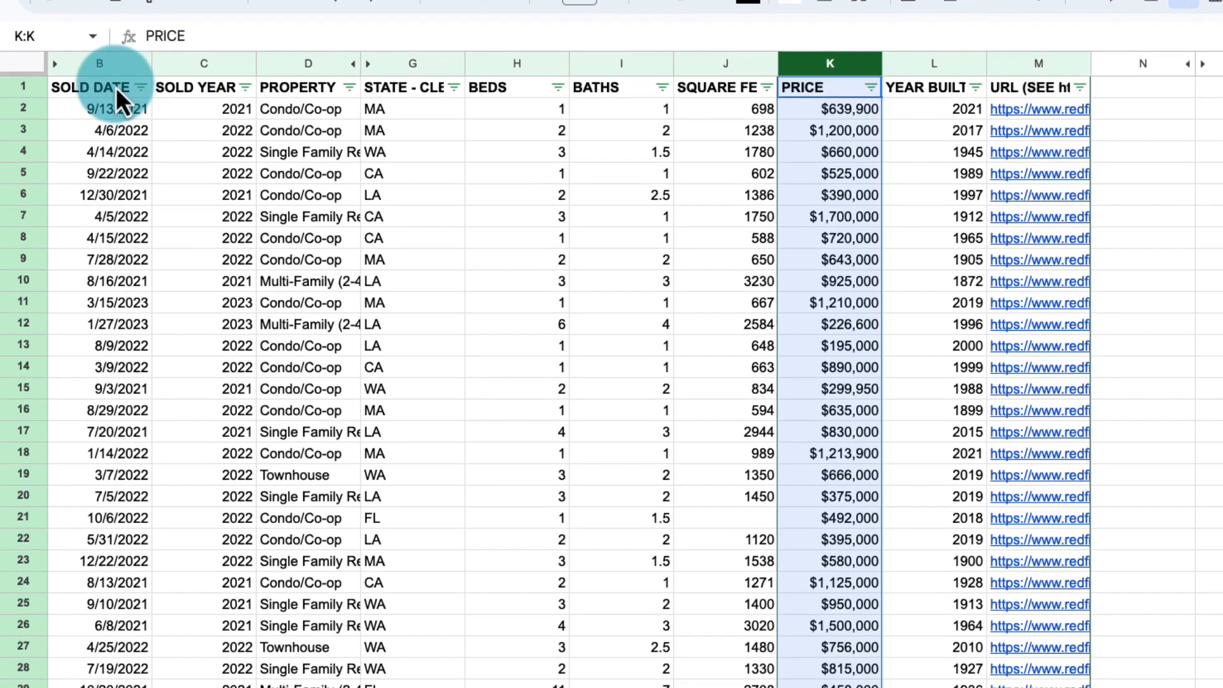
# Step: Inspect the lowest and highest YEAR BUILT filter values for outliers and blanks, leaving the filter unchanged
pyautogui.click(116, 182)
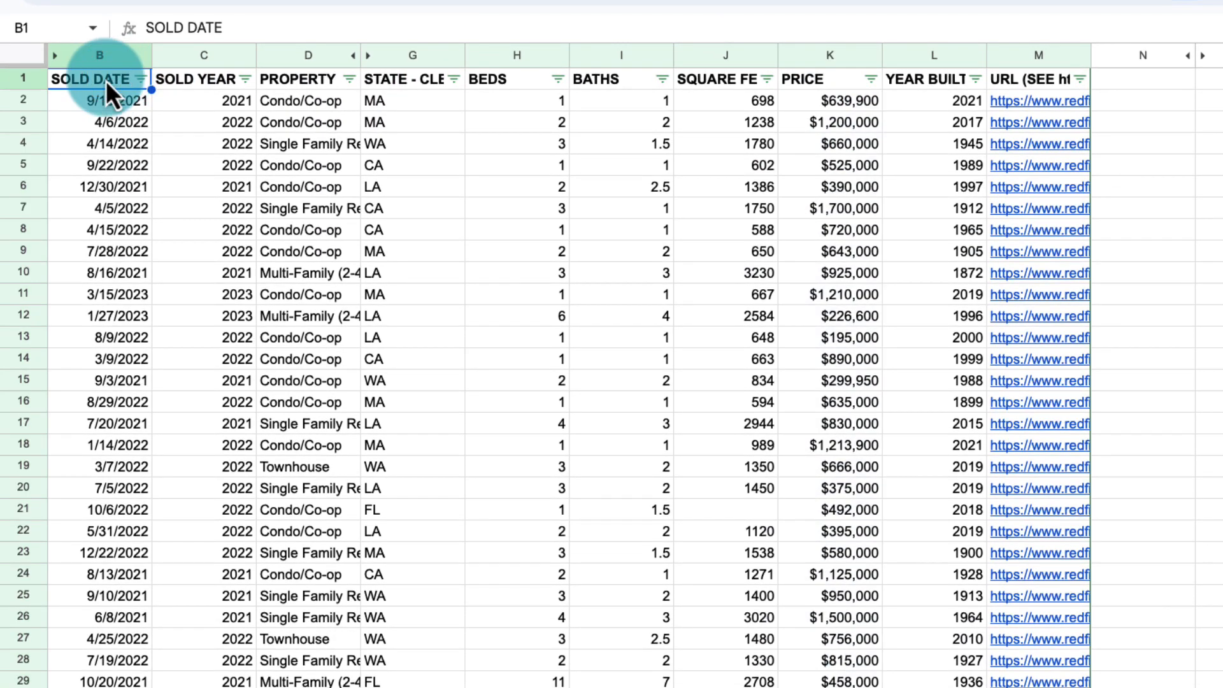
pyautogui.click(918, 82)
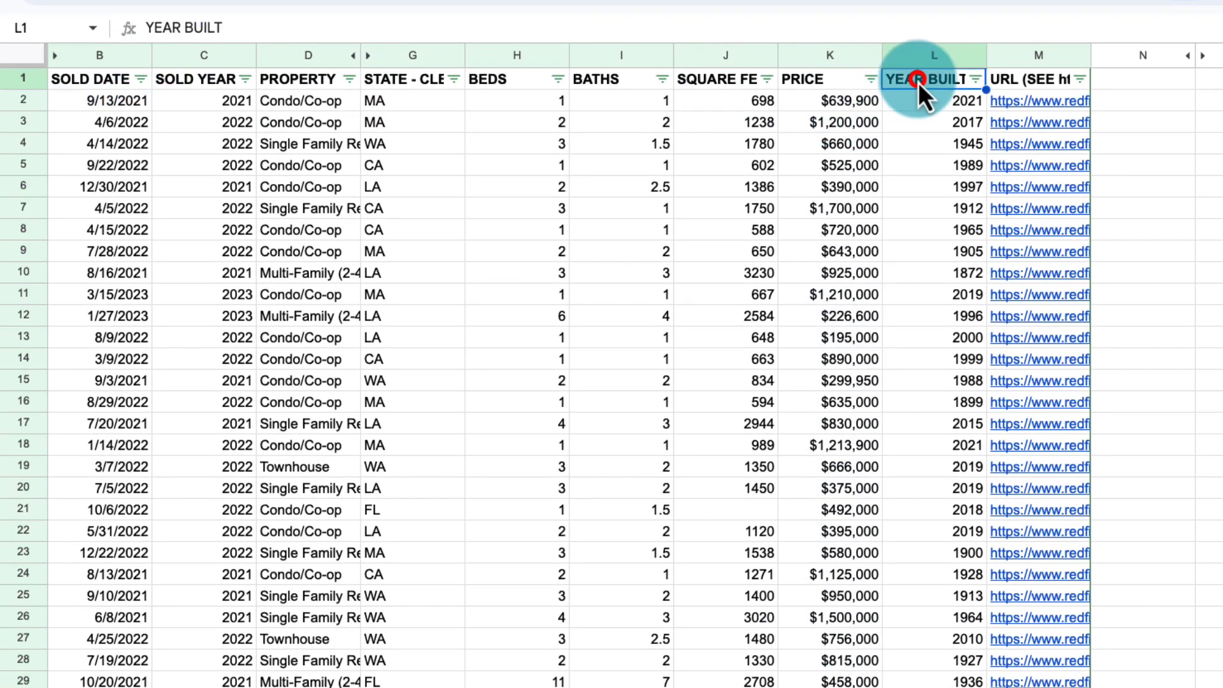
pyautogui.click(974, 79)
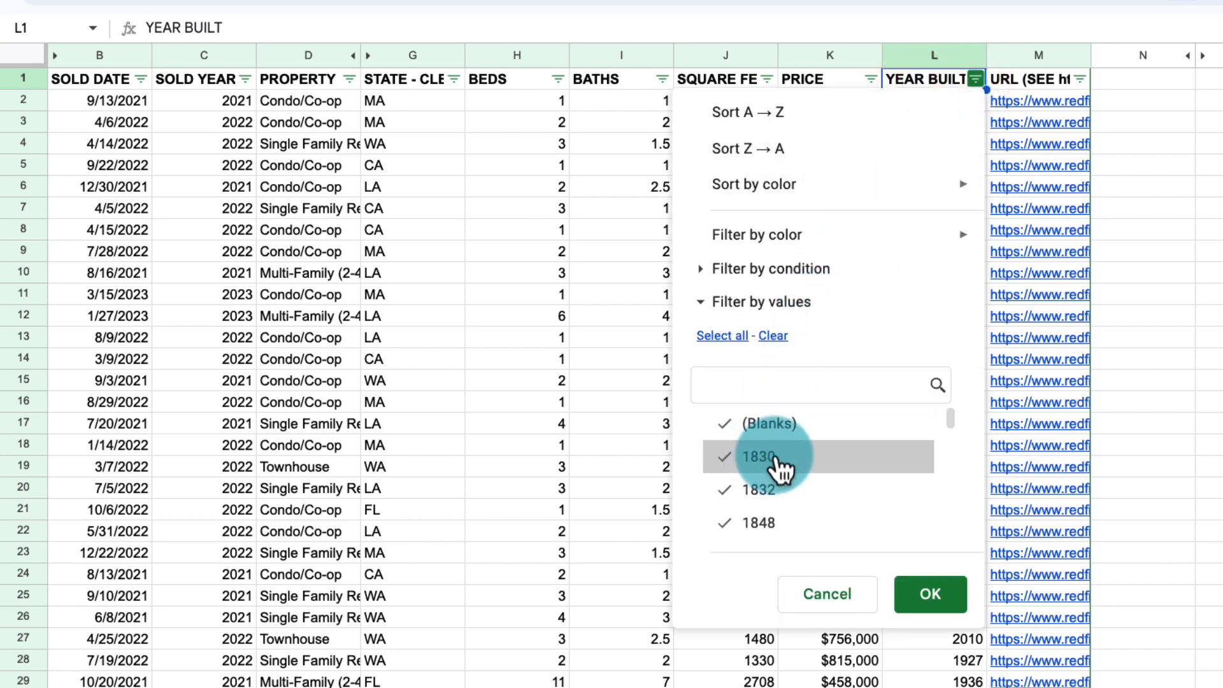
pyautogui.moveTo(950, 423); pyautogui.dragTo(929, 582)
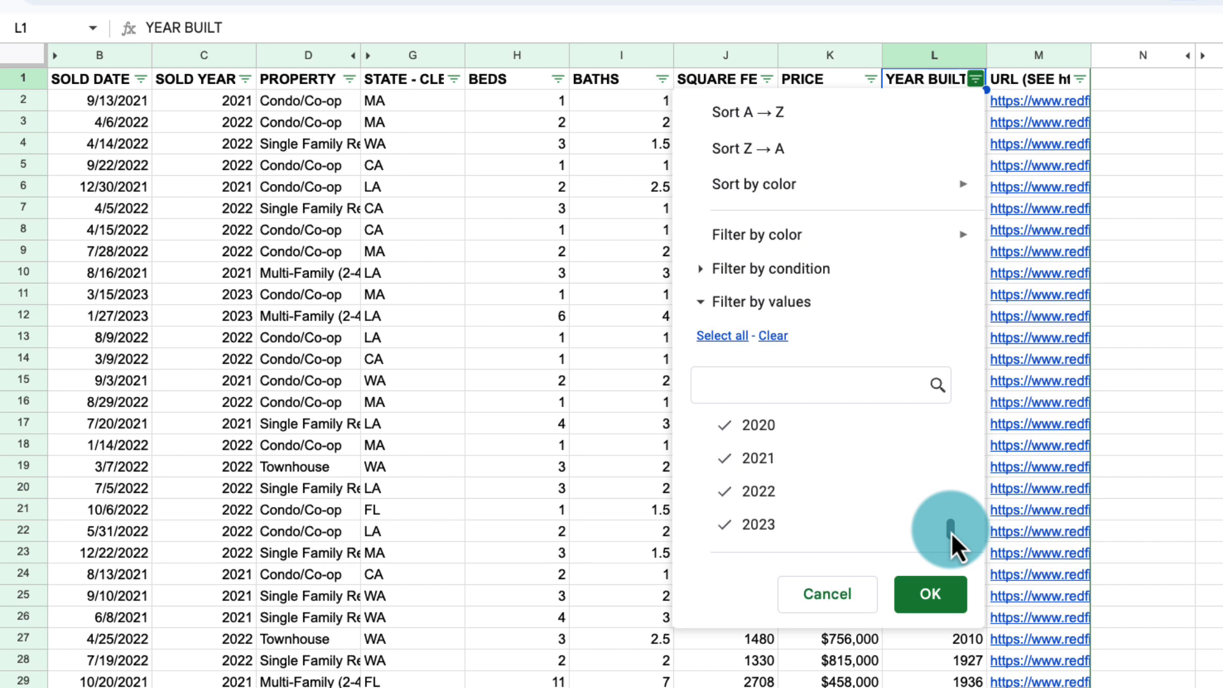
pyautogui.moveTo(950, 530); pyautogui.dragTo(950, 423)
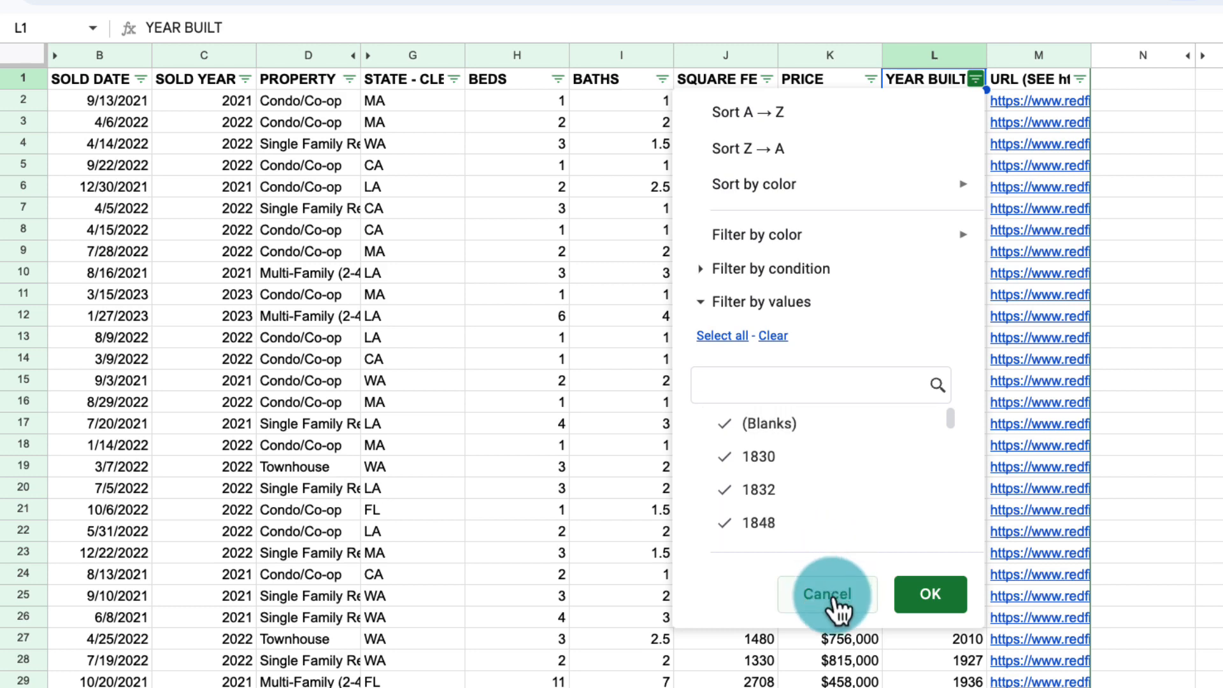
pyautogui.click(828, 594)
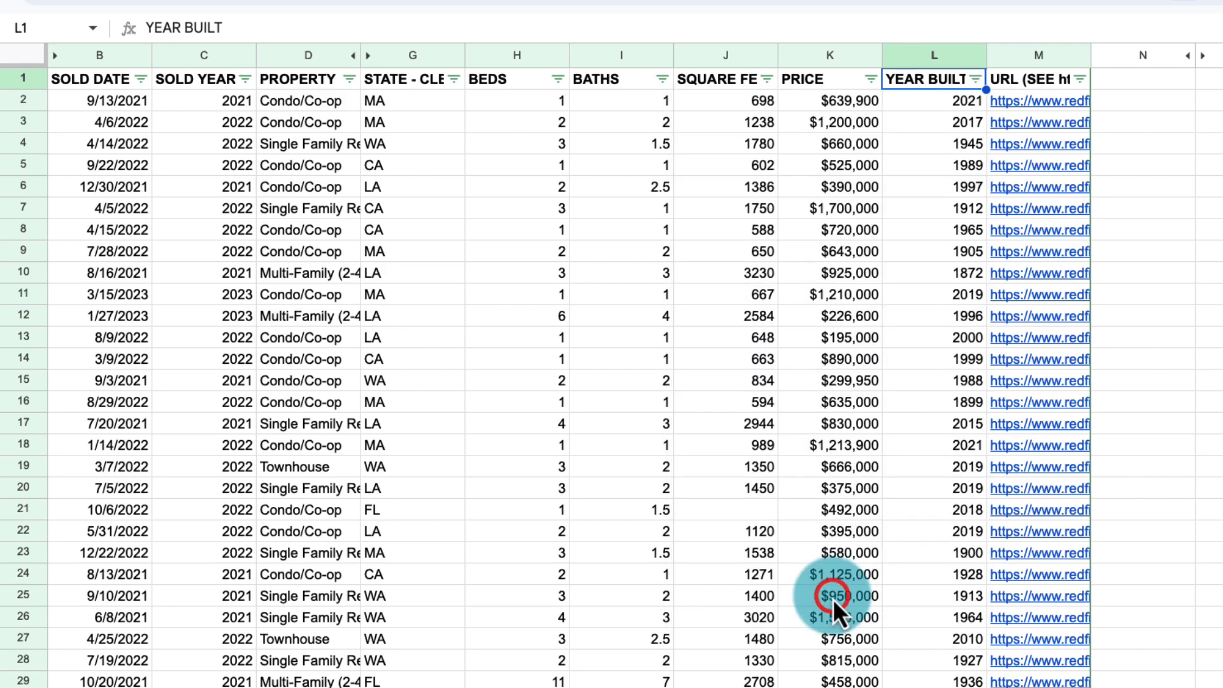
# Step: Insert a column directly after YEAR BUILT and enter =if(L2>=2000,"NEW","OLD") in its row 2 cell
pyautogui.rightClick(929, 58)
pyautogui.click(1014, 232)
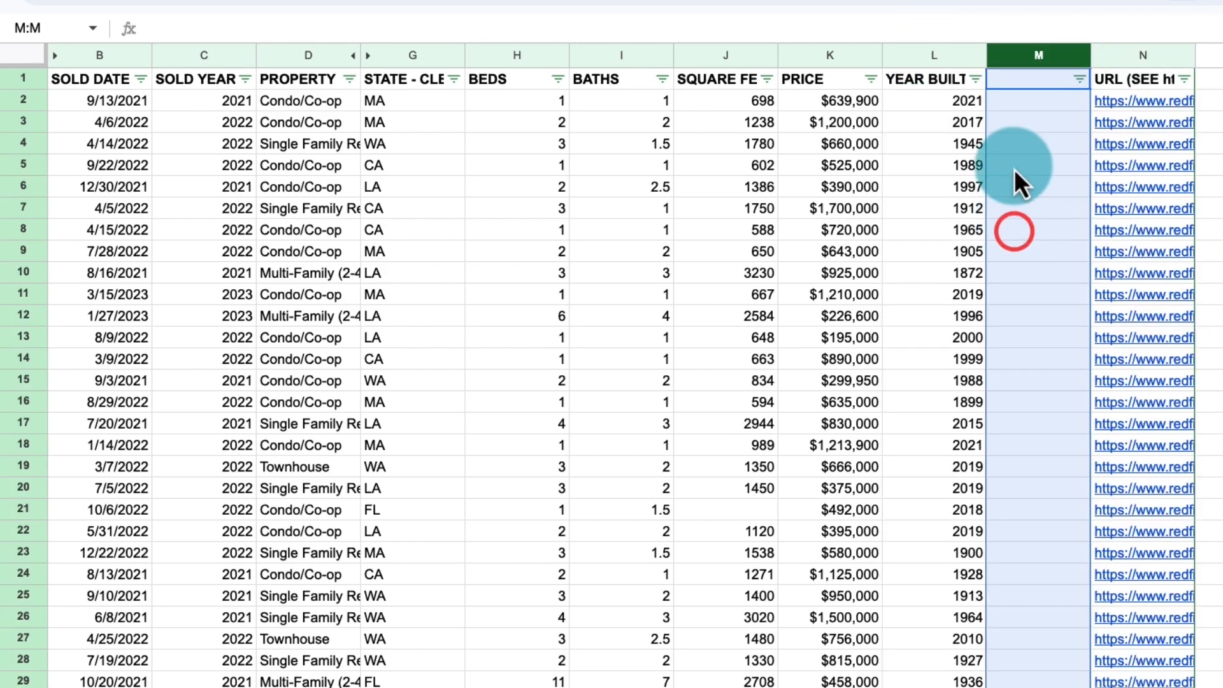
pyautogui.click(1023, 101)
pyautogui.write('=')
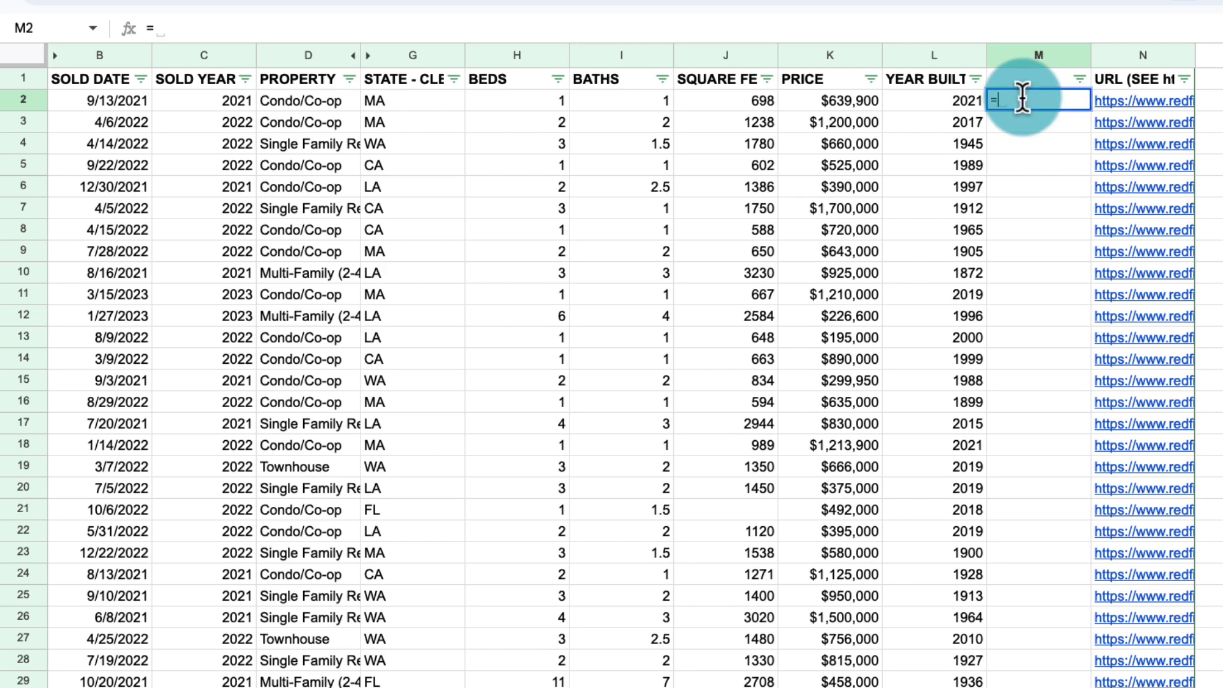
pyautogui.write('if(')
pyautogui.press('Left')
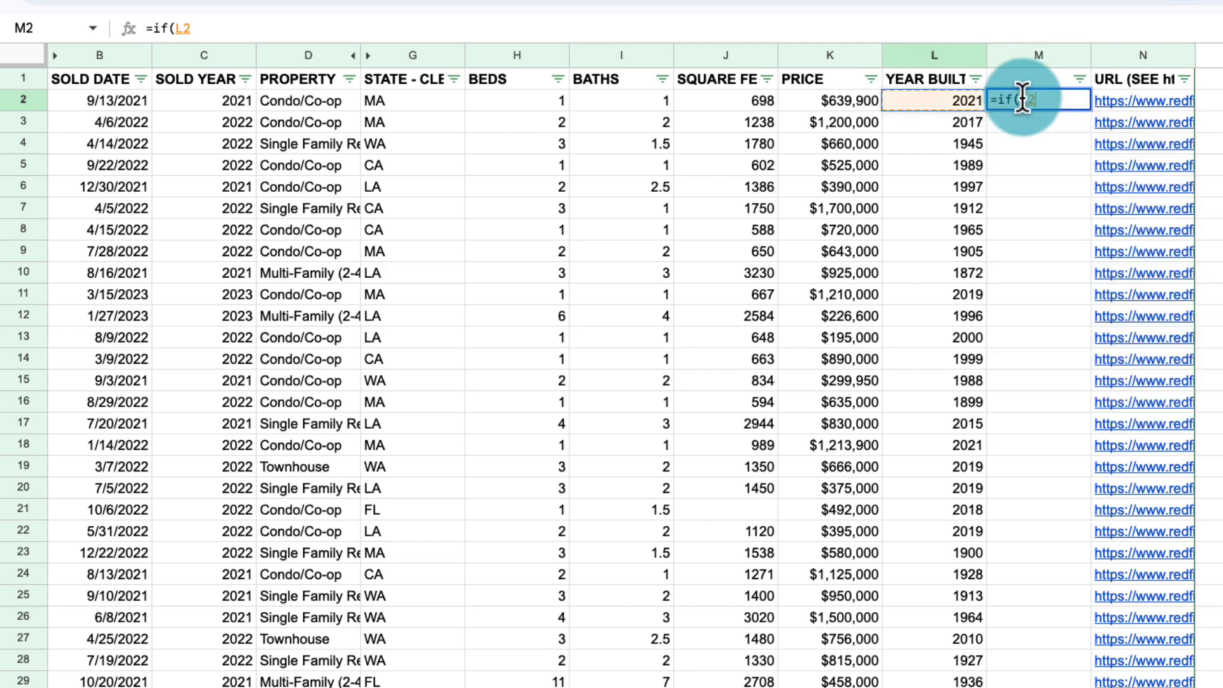
pyautogui.write('>')
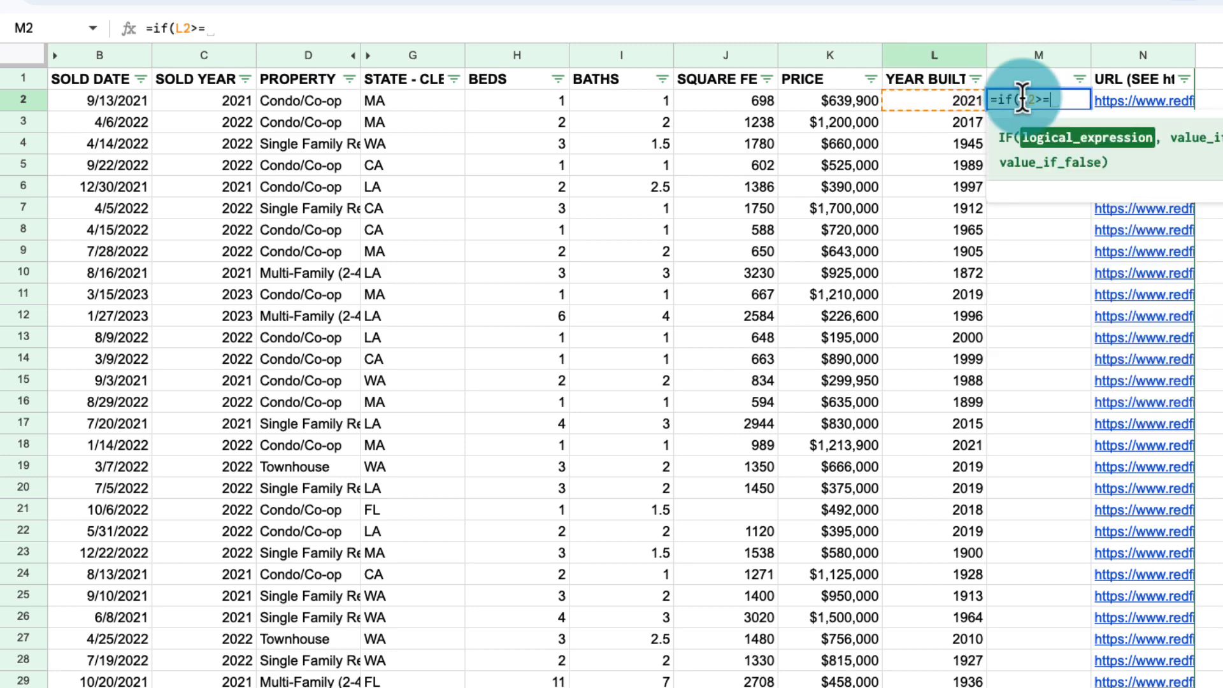
pyautogui.write('=2000')
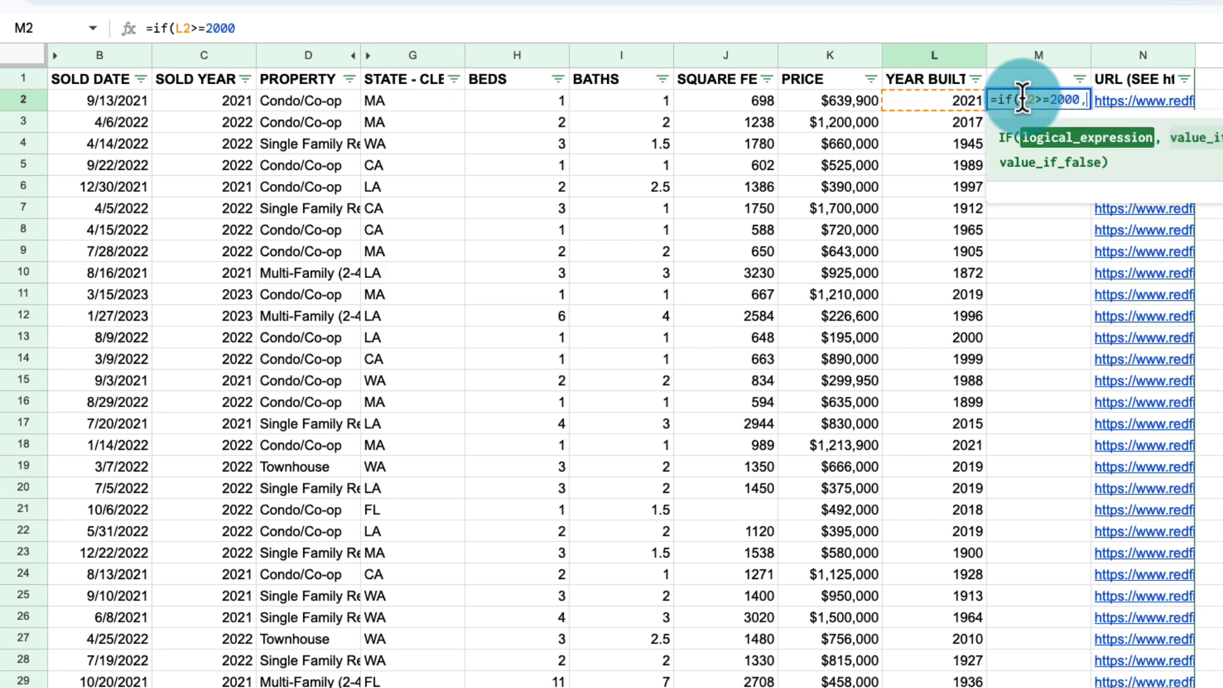
pyautogui.write(',"NE')
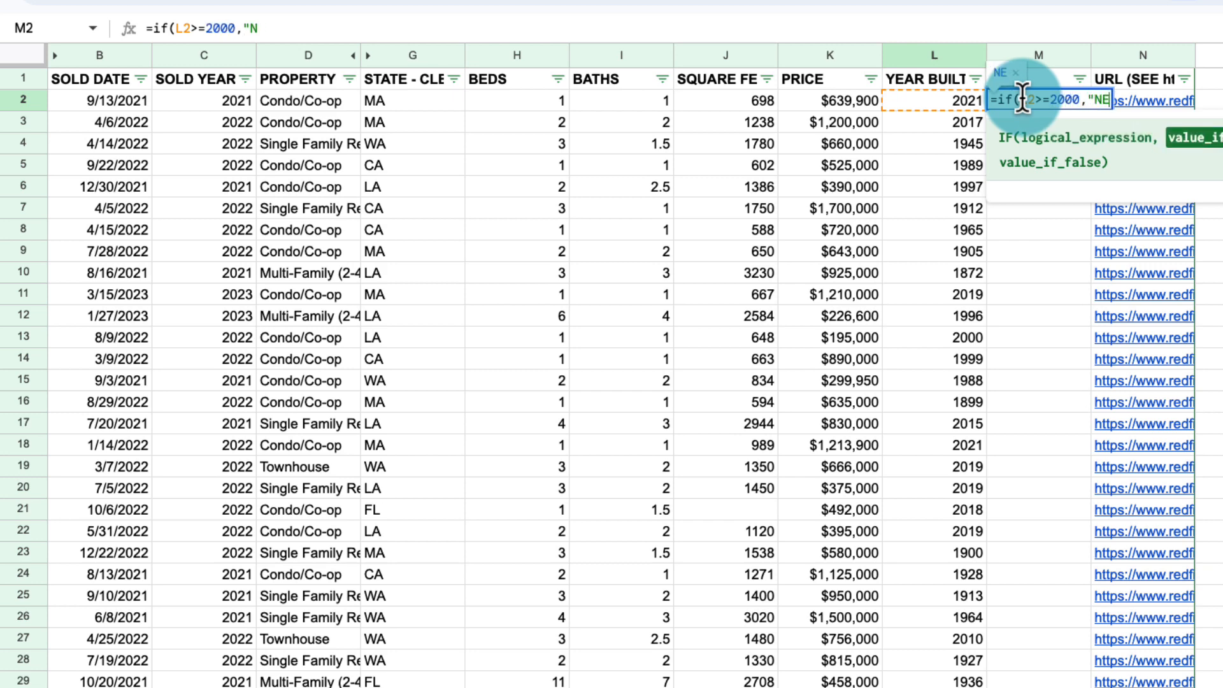
pyautogui.write('W",')
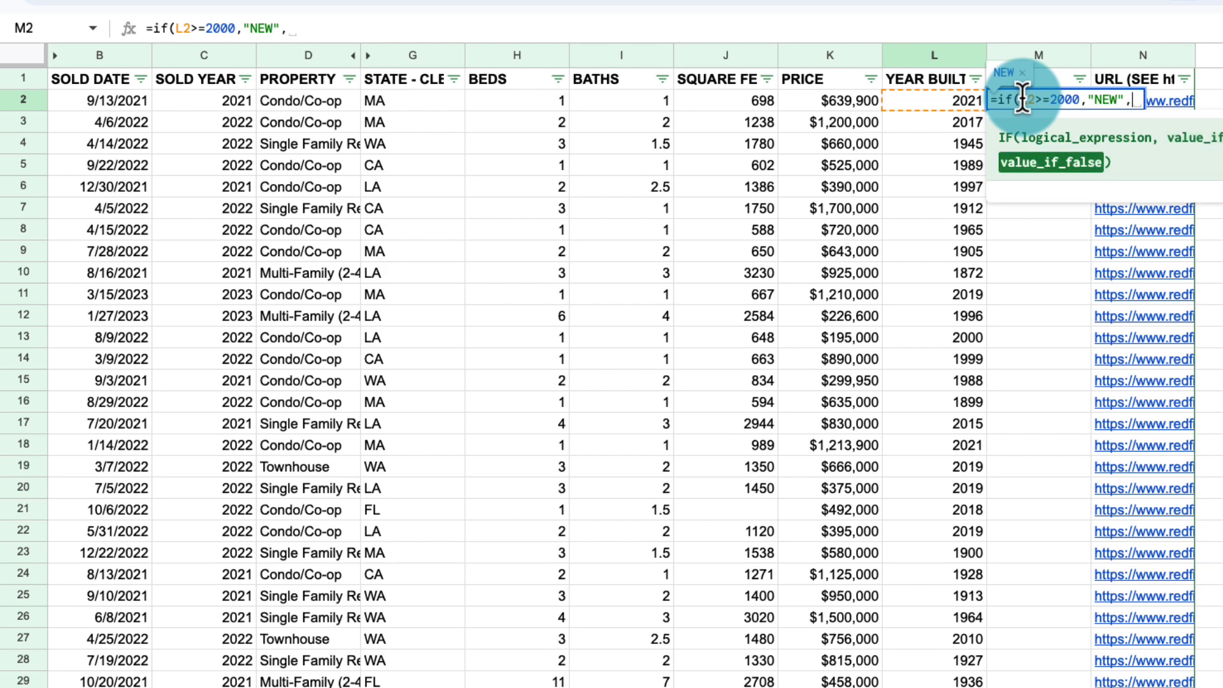
pyautogui.write('"OLD"')
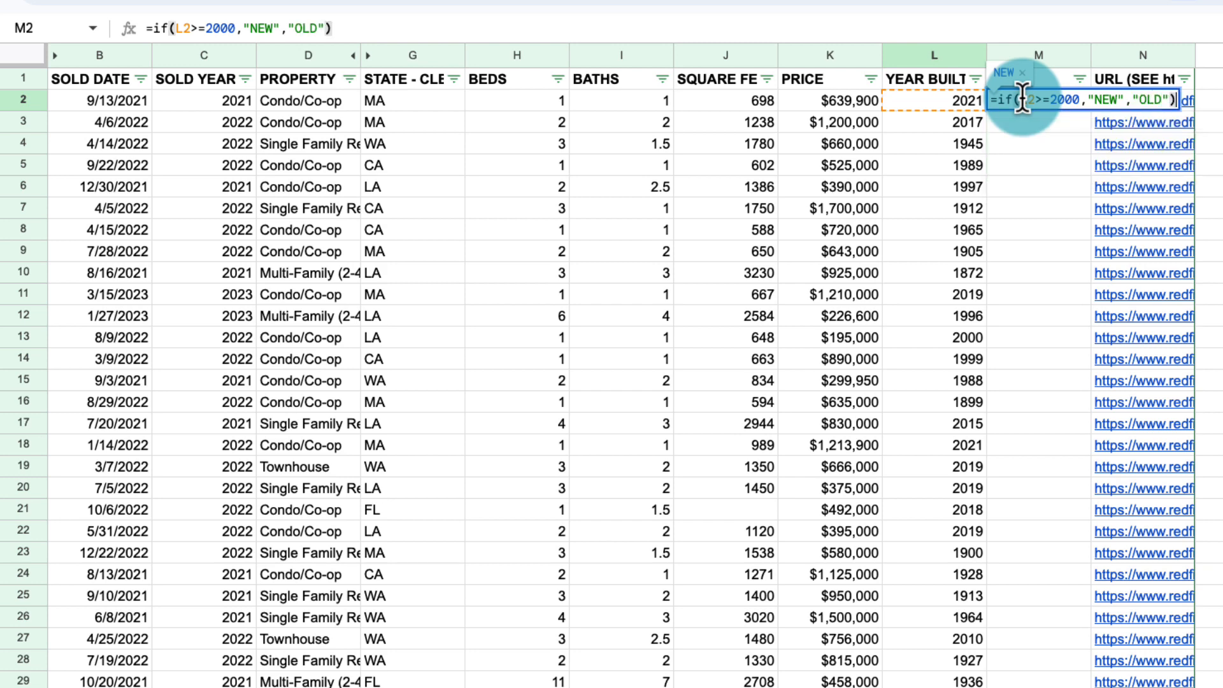
pyautogui.press('Return')
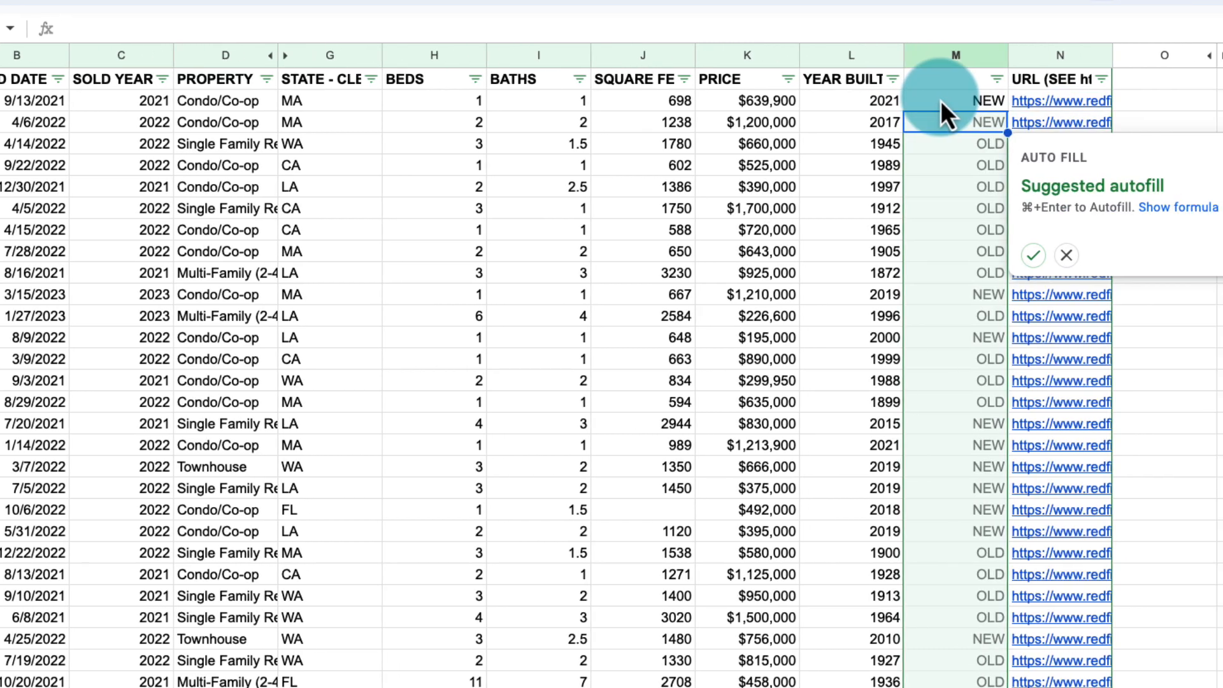
# Step: Autofill the NEW/OLD formula down column M and compare its results with the YEAR BUILT values
pyautogui.click(808, 254)
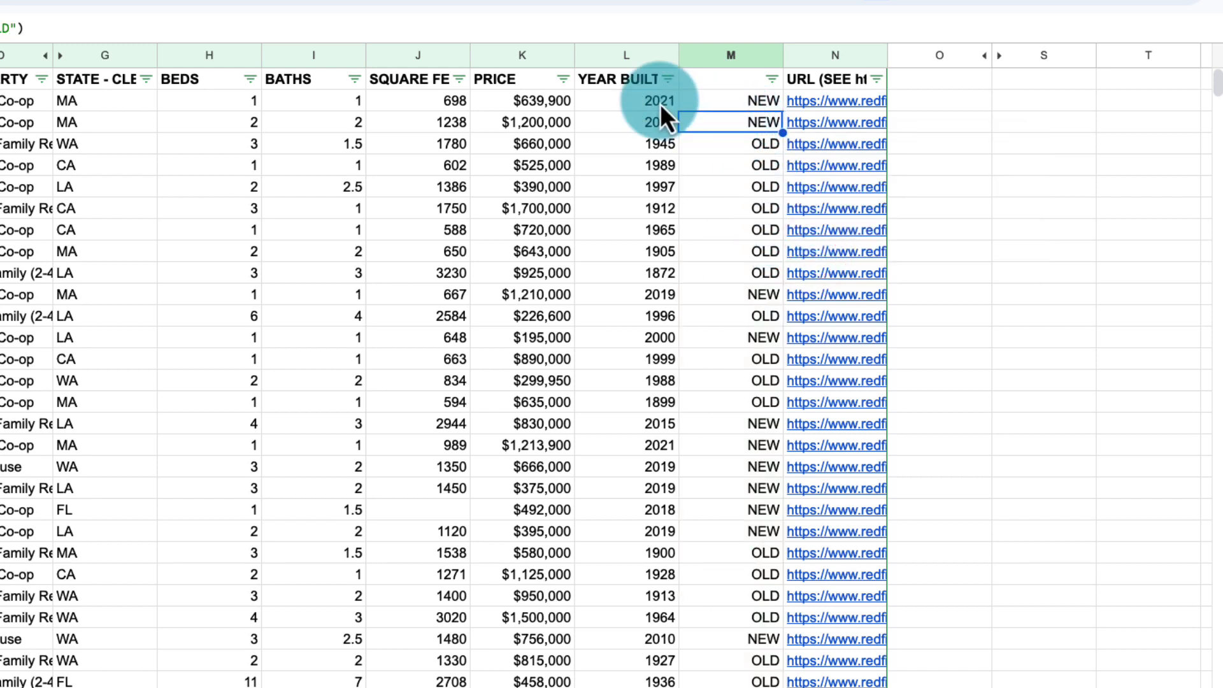
pyautogui.moveTo(660, 103); pyautogui.dragTo(667, 273)
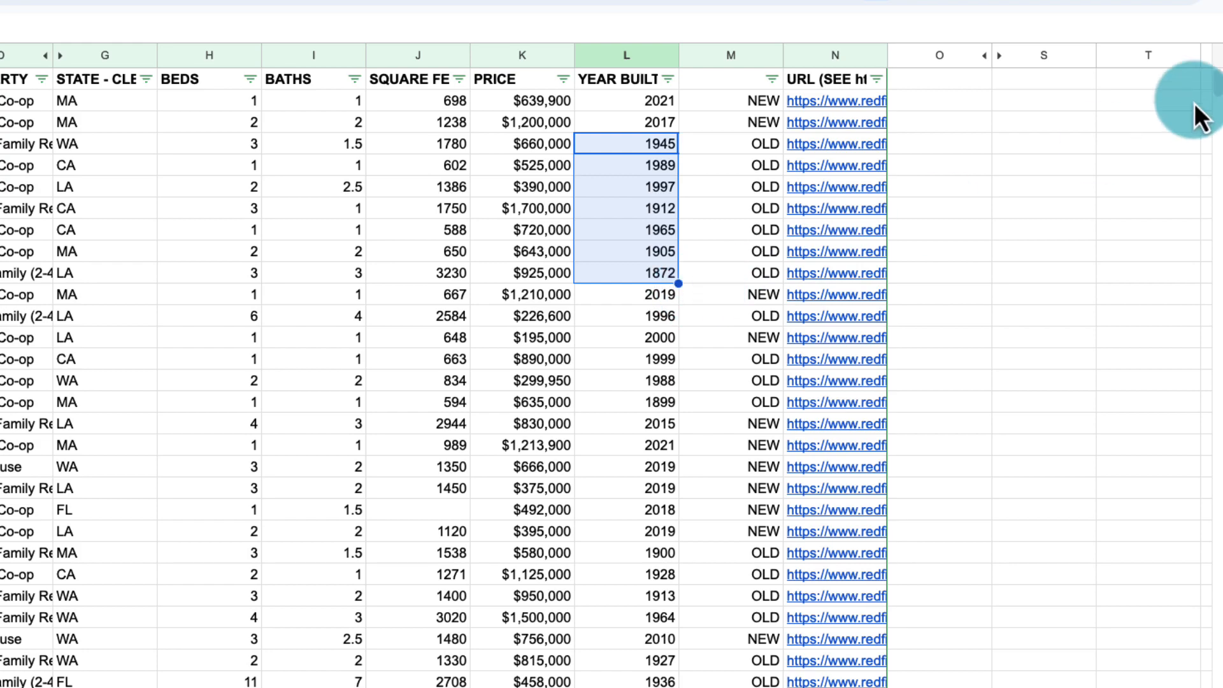
pyautogui.moveTo(1215, 82); pyautogui.dragTo(1160, 30)
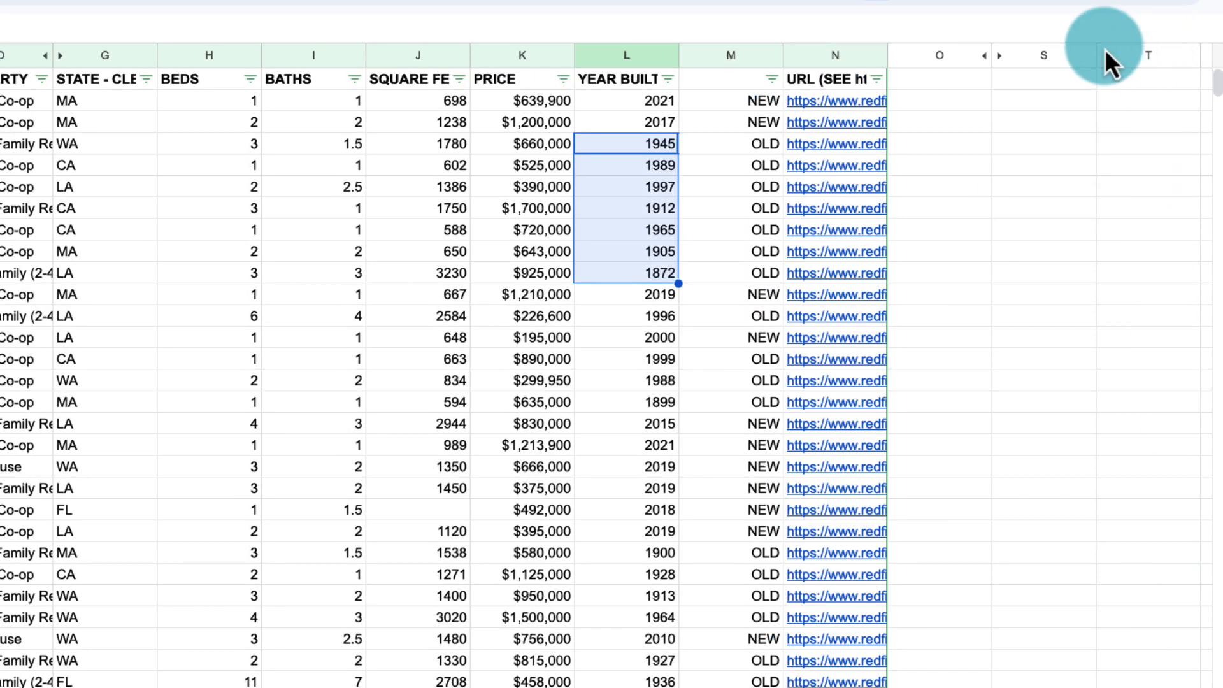
# Step: Enter "OLD NEW - CLEAN" as the header of column M
pyautogui.click(737, 85)
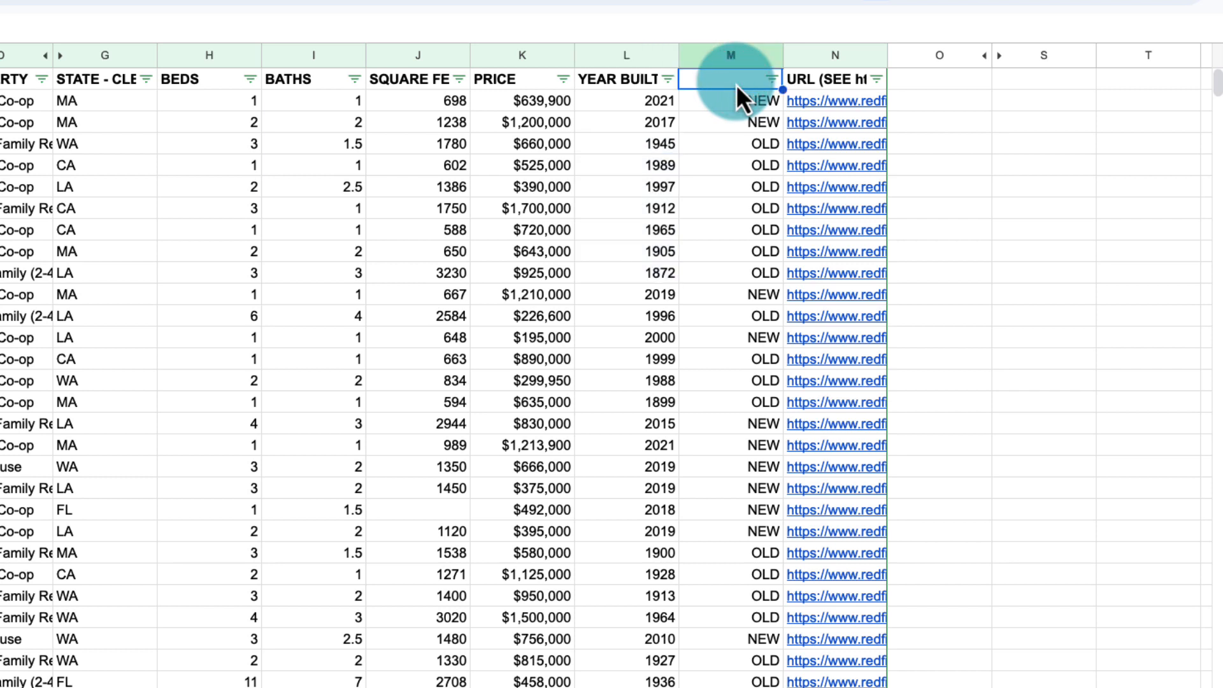
pyautogui.write('OLD N')
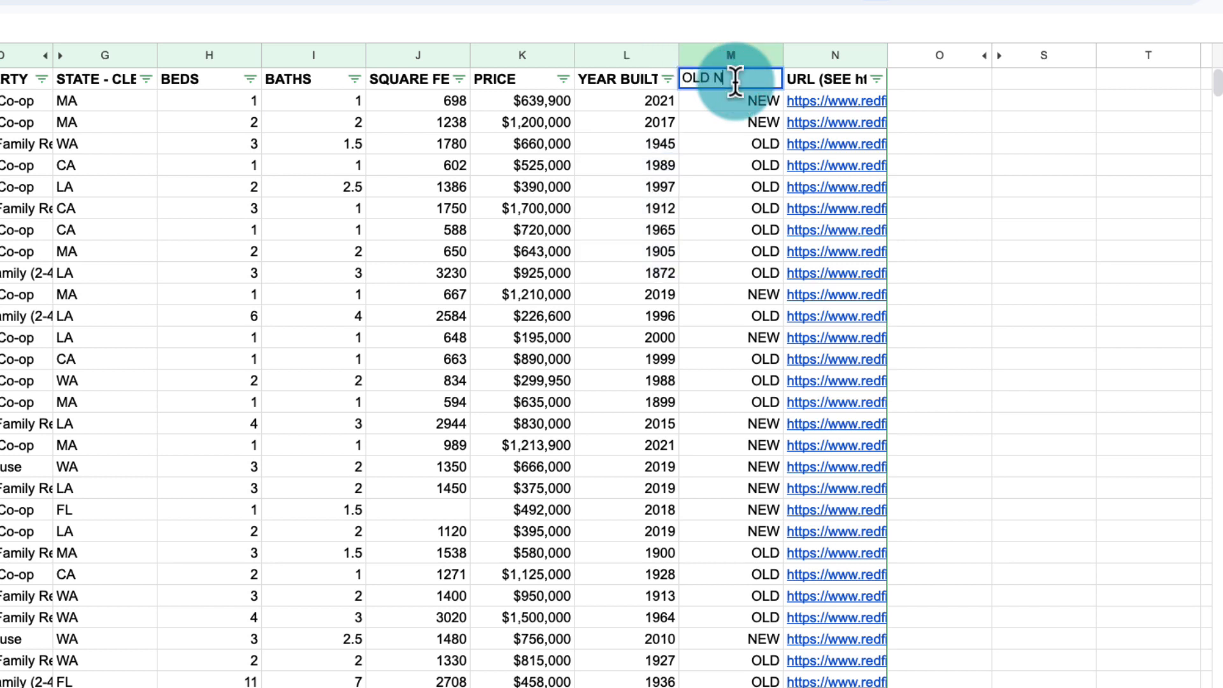
pyautogui.write('EW - CLEAN')
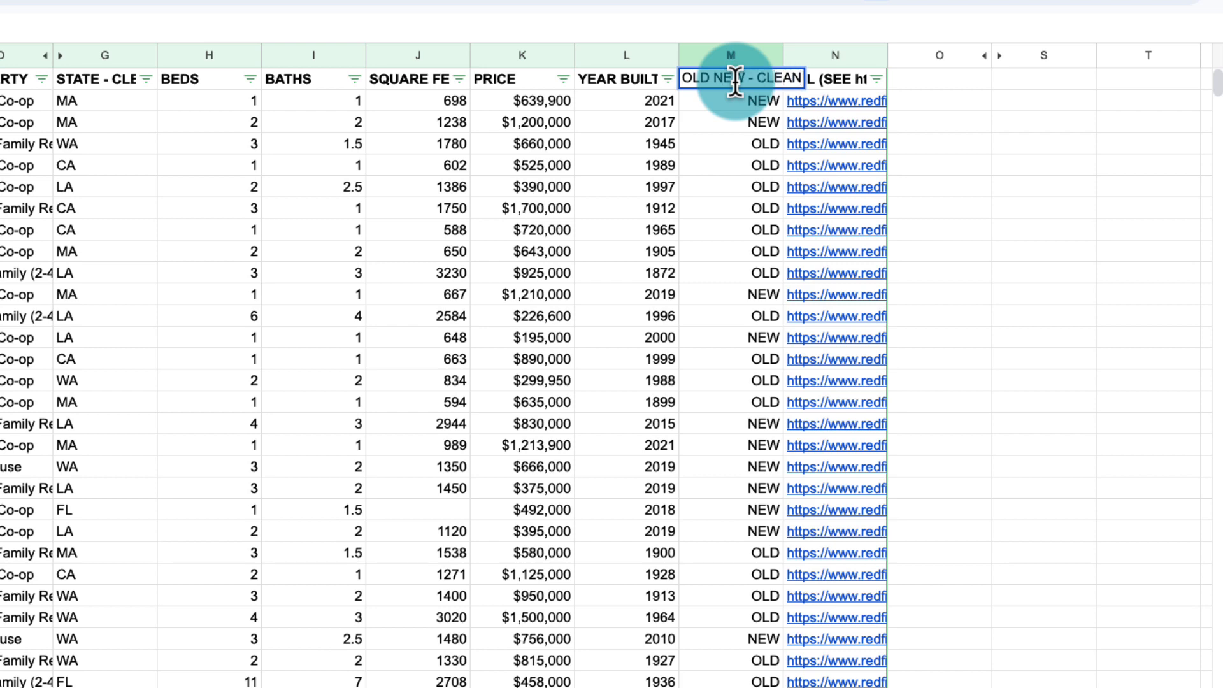
pyautogui.press('Return')
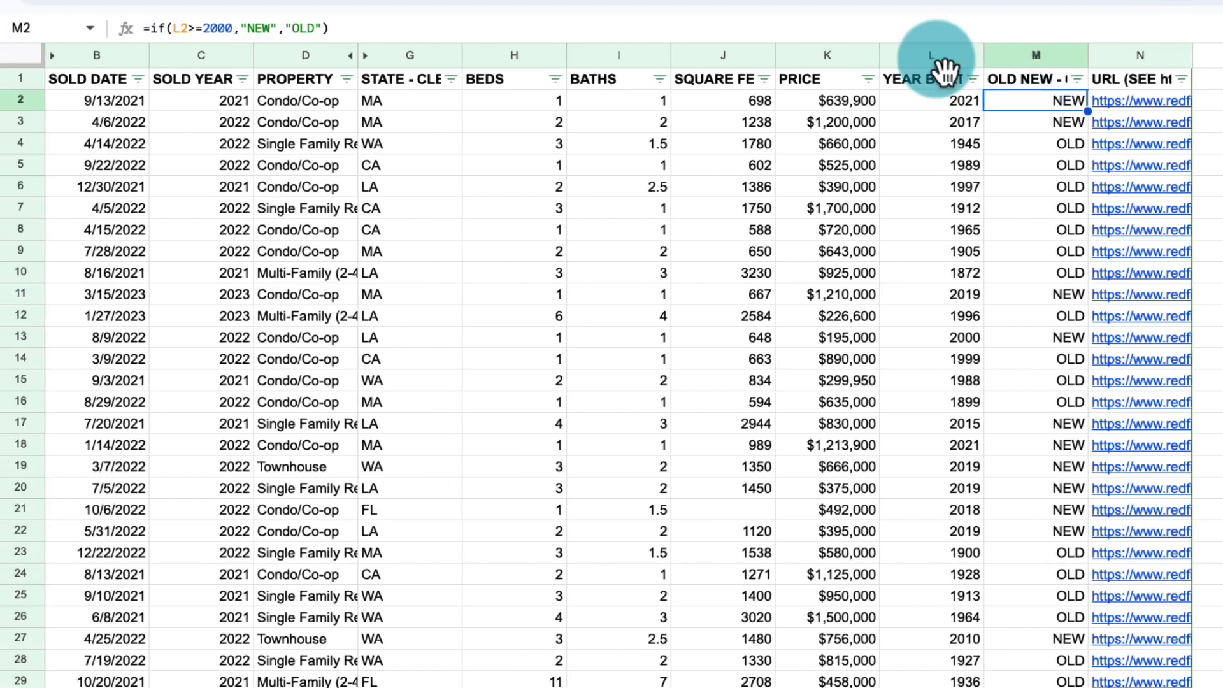
# Step: Remove duplicate rows from the data range B1:N1100, treating it as having a header row and analyzing all columns
pyautogui.click(95, 82)
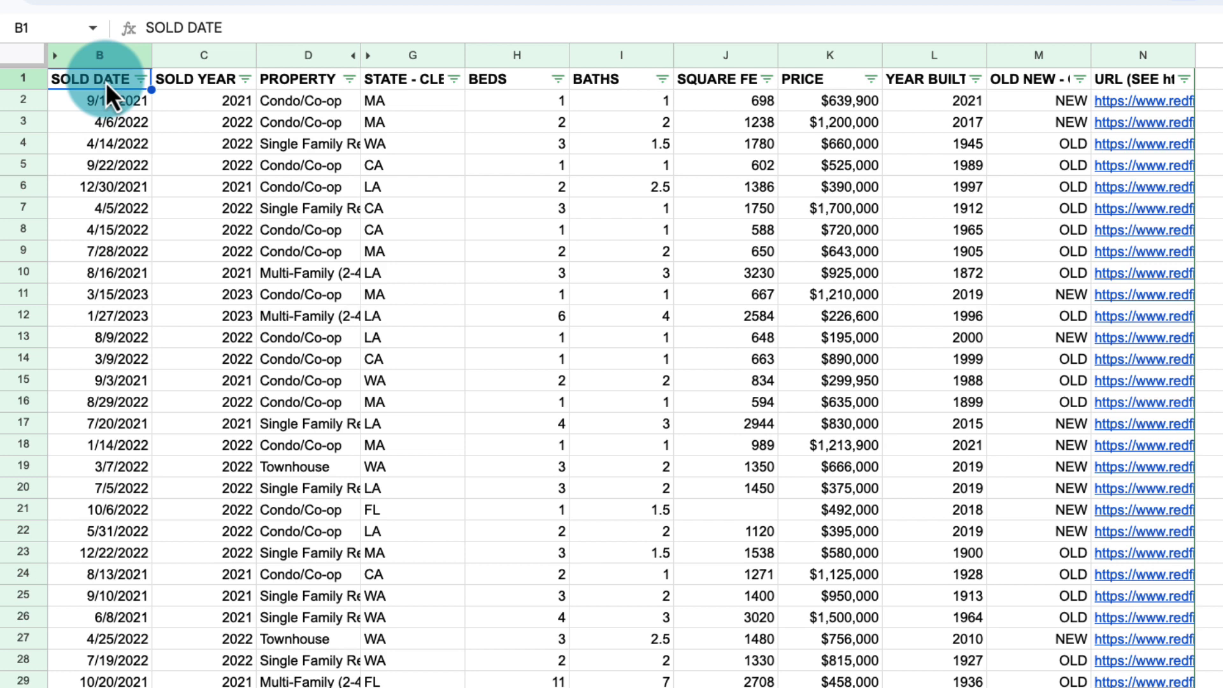
pyautogui.hotkey('ctrl', 'a')
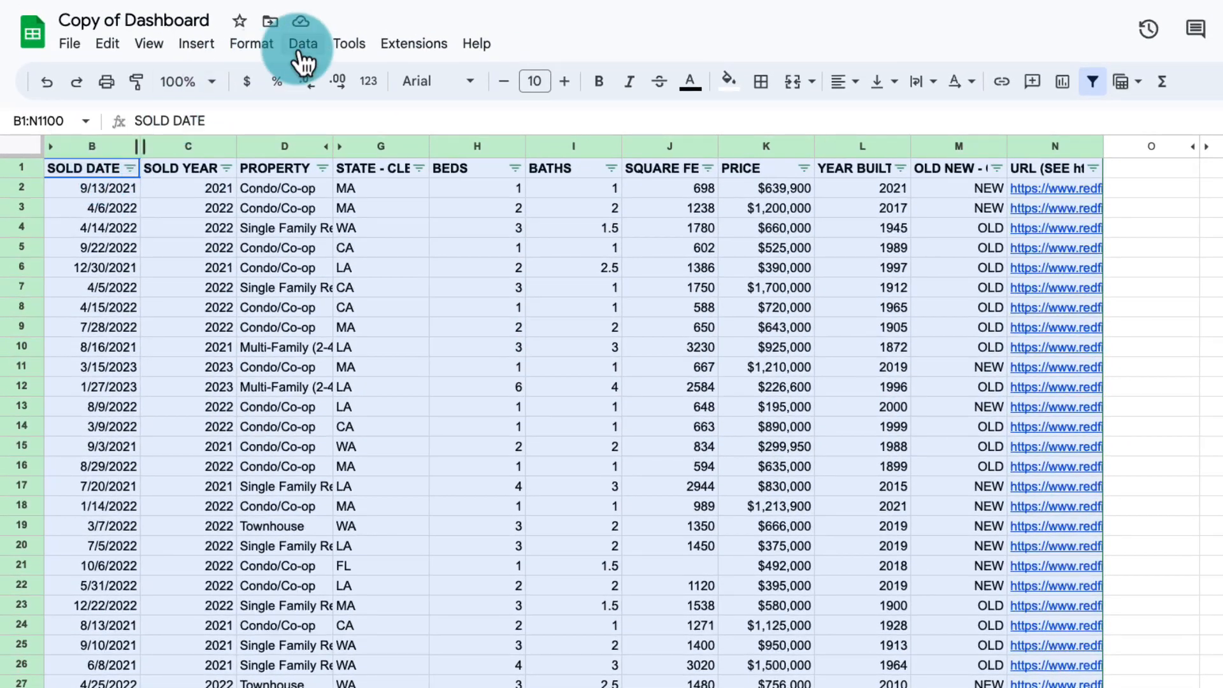
pyautogui.click(301, 46)
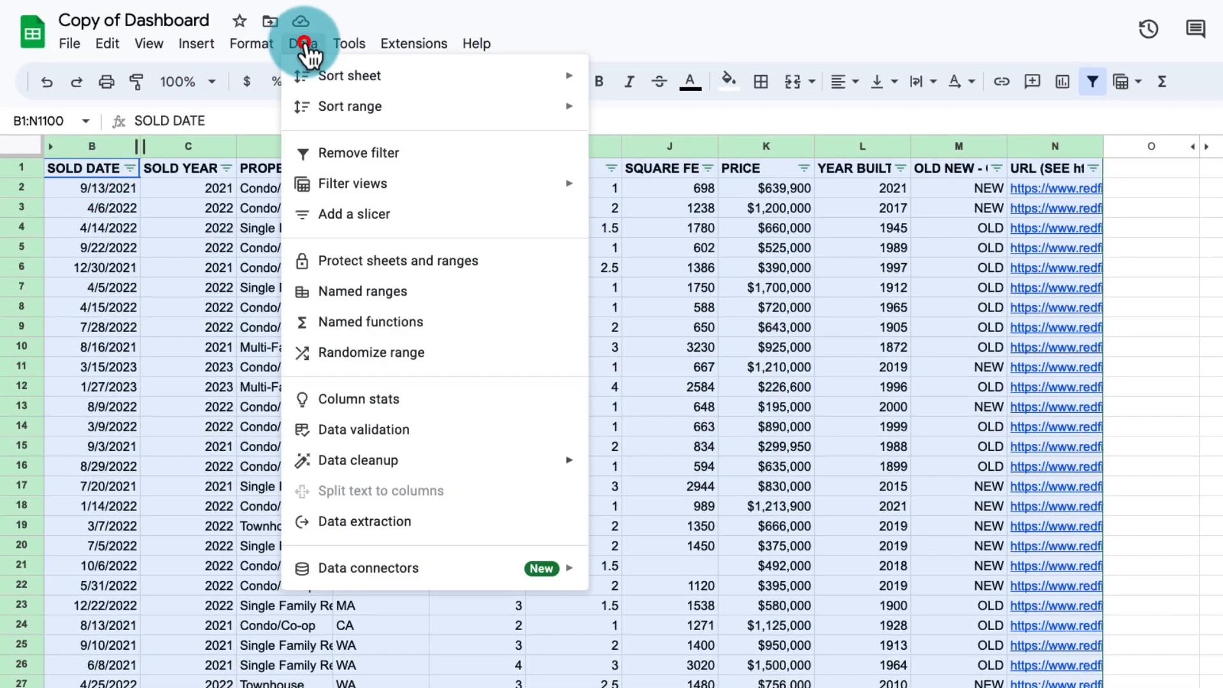
pyautogui.moveTo(400, 454)
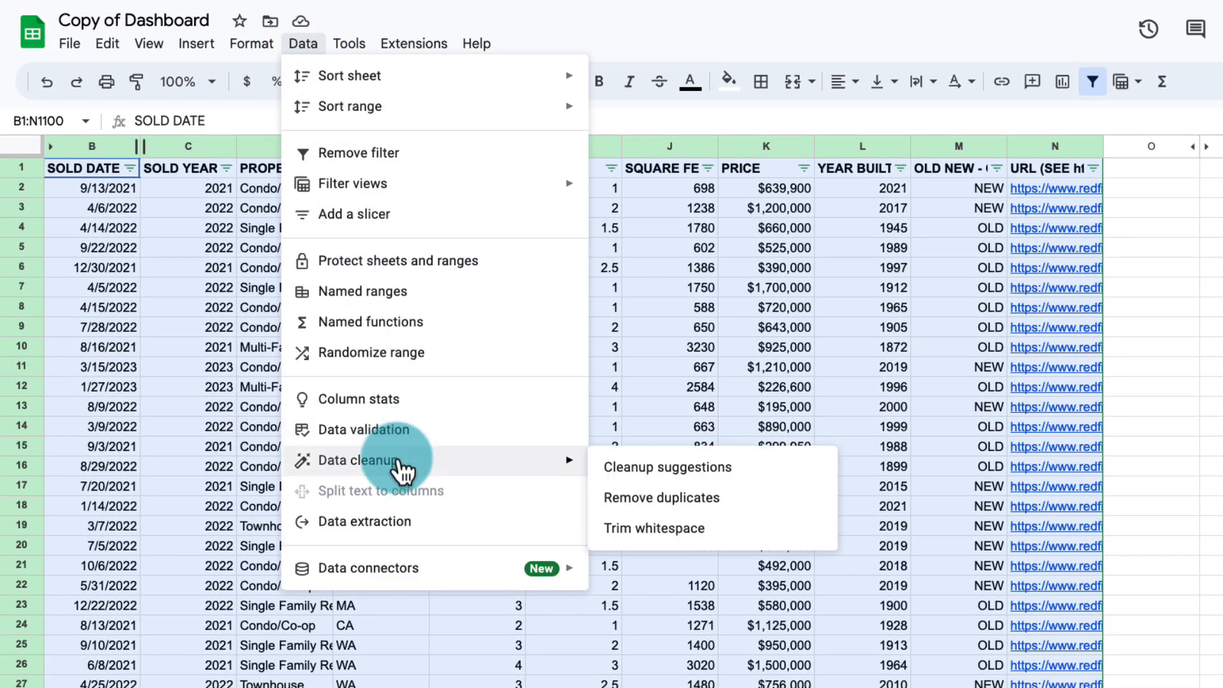
pyautogui.click(650, 498)
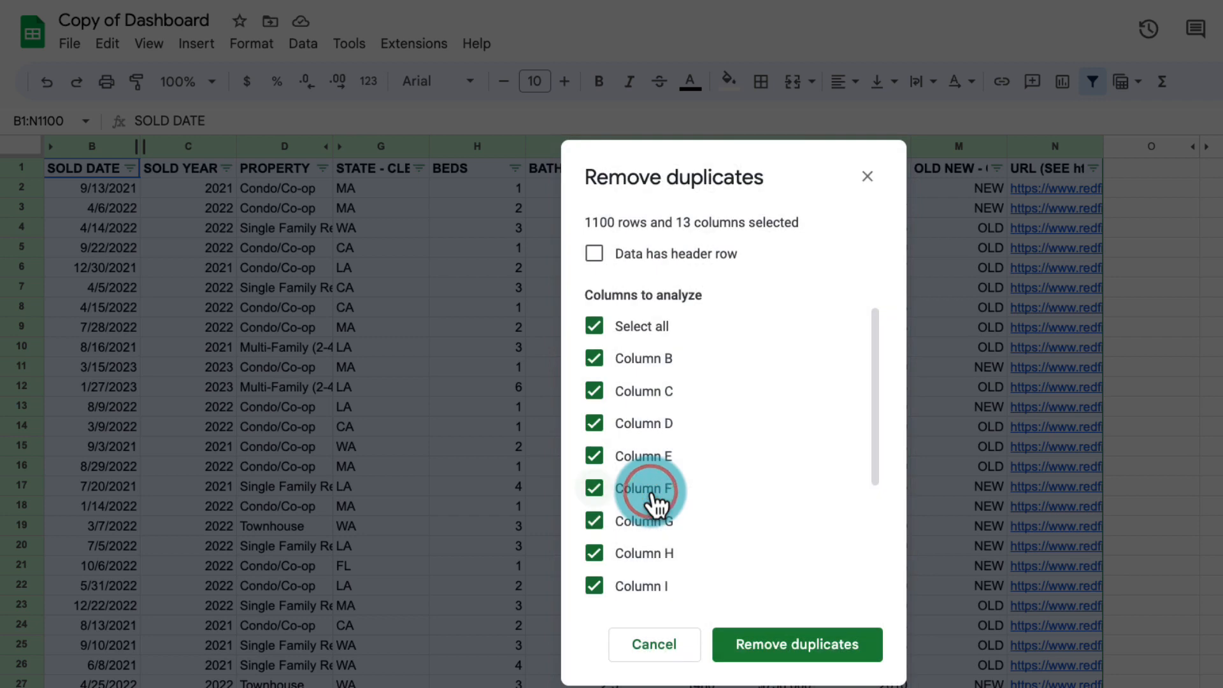
pyautogui.click(592, 253)
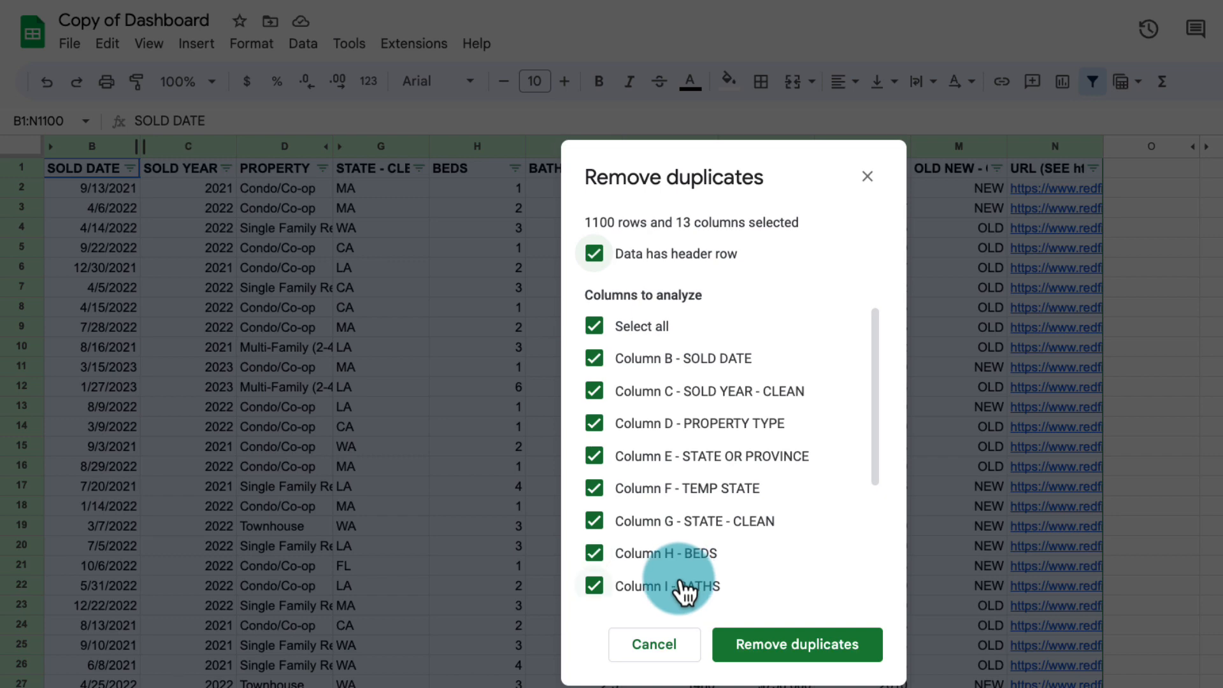
pyautogui.click(739, 646)
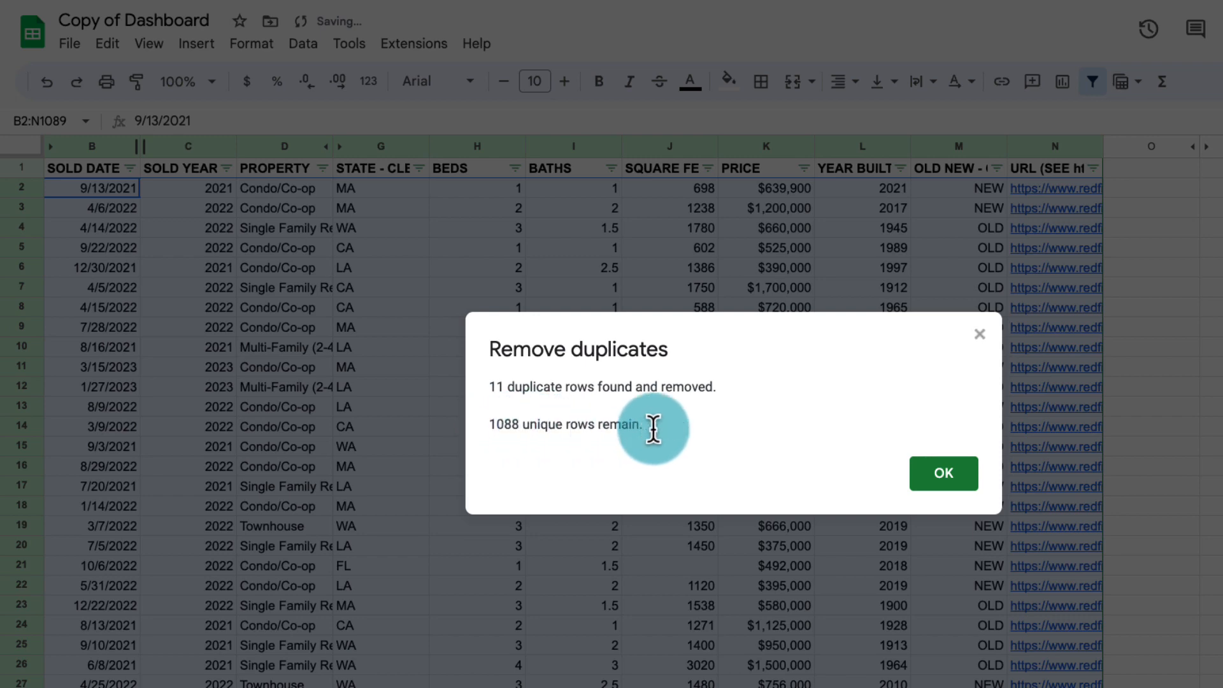
pyautogui.click(934, 472)
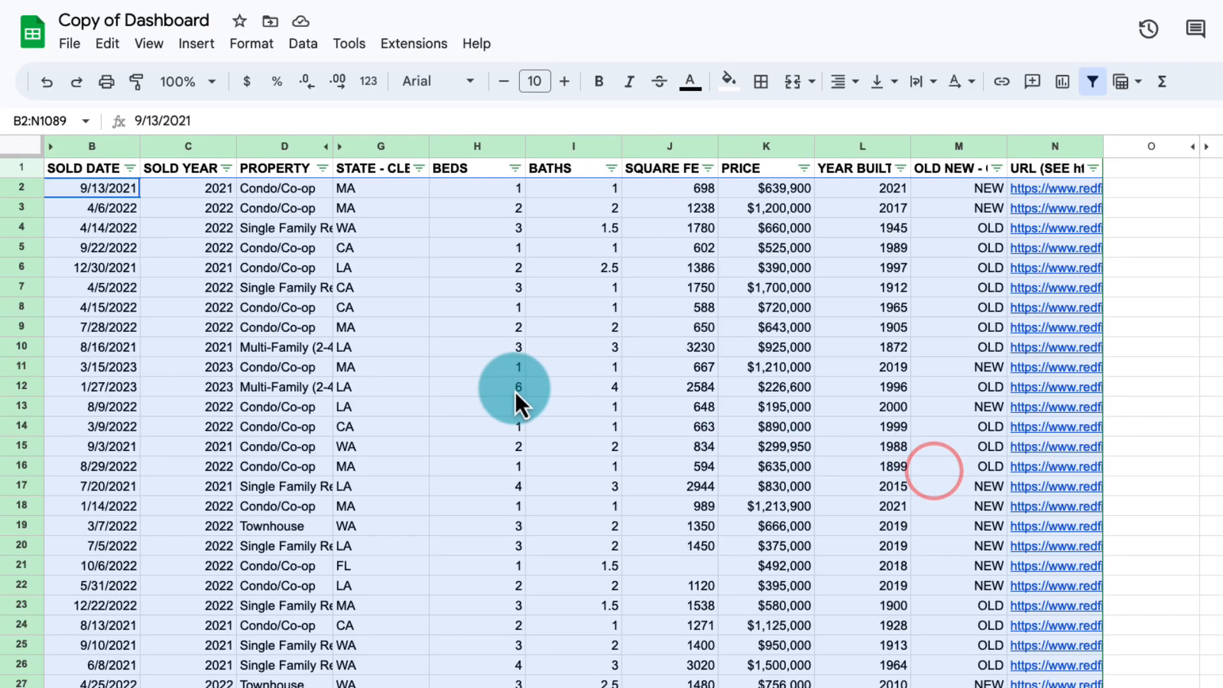
# Step: Copy the whole of row 2 and paste it over row 4 to create a test duplicate
pyautogui.click(56, 187)
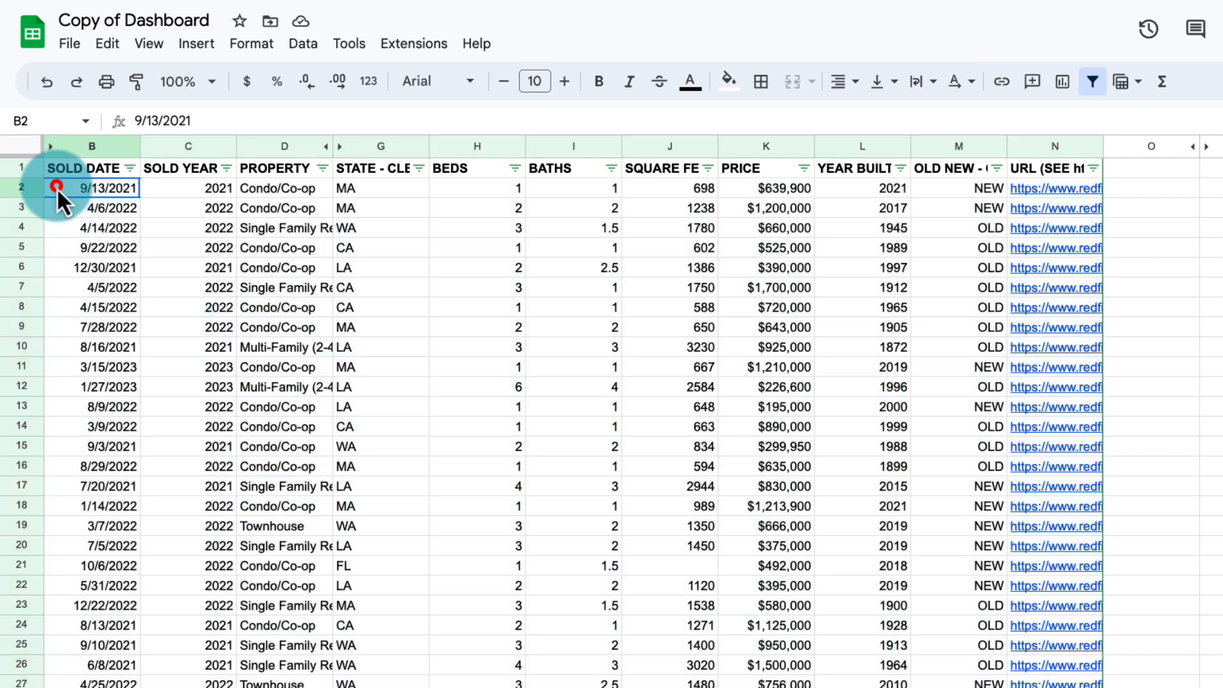
pyautogui.click(21, 188)
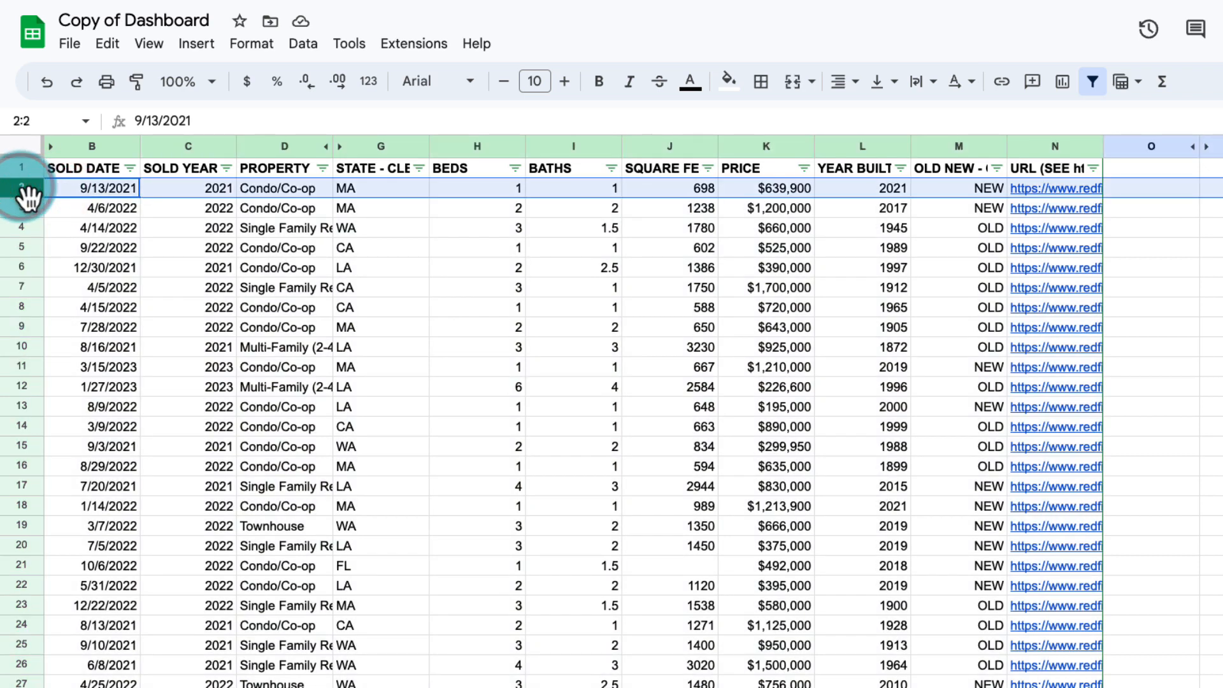
pyautogui.hotkey('ctrl', 'c')
pyautogui.click(21, 228)
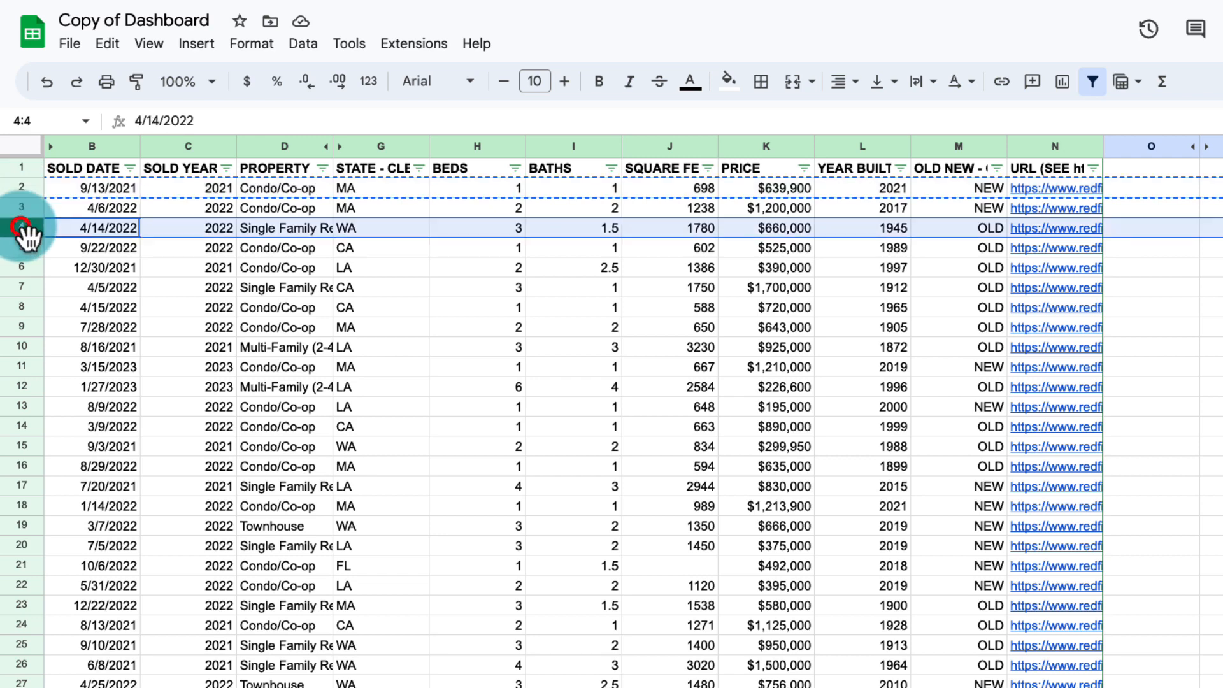
pyautogui.hotkey('ctrl', 'v')
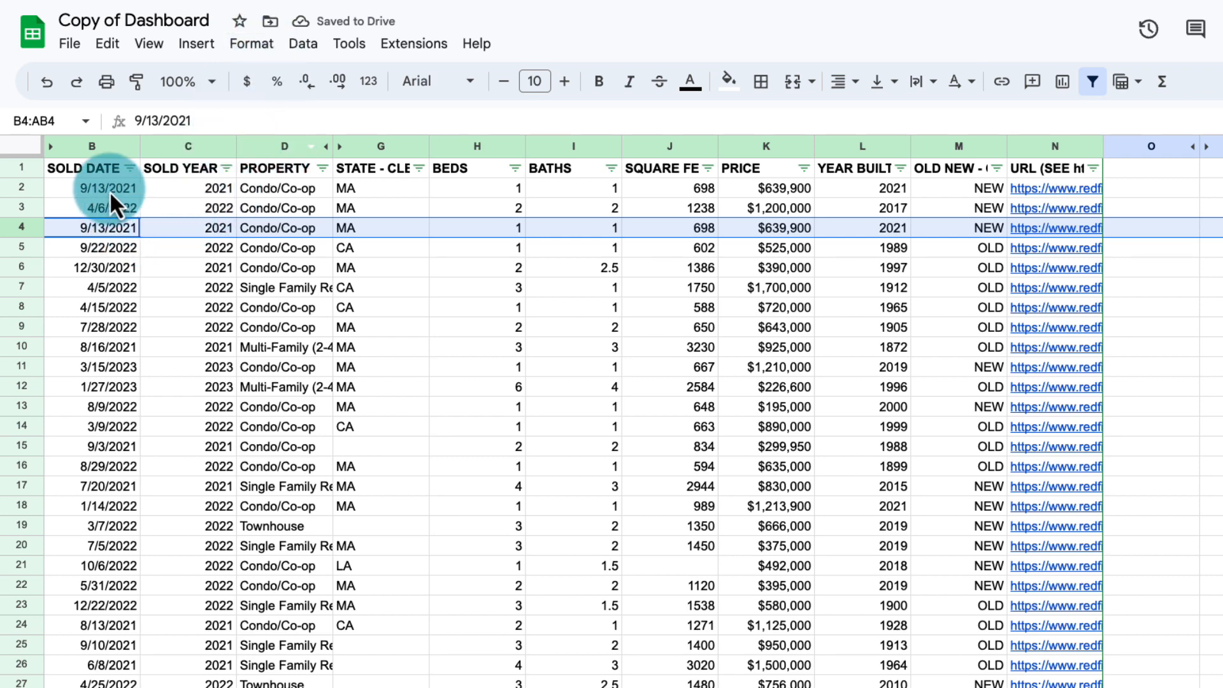
# Step: Undo the row 4 paste and the duplicate removal
pyautogui.click(47, 82)
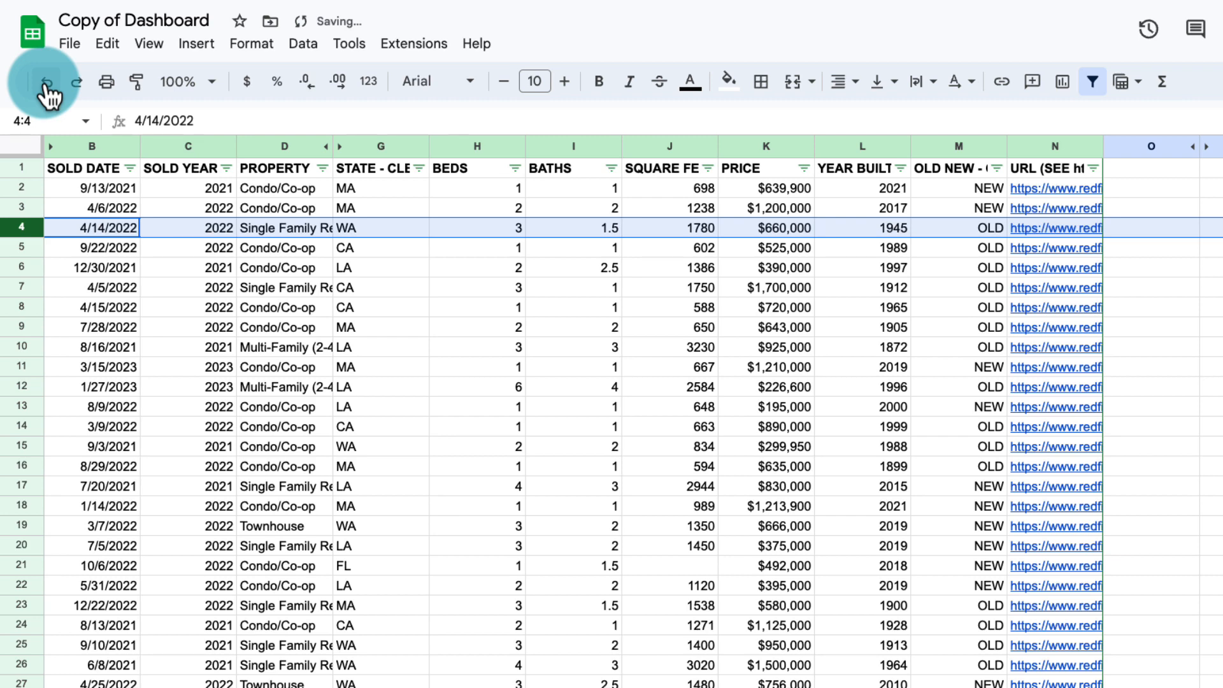
pyautogui.click(47, 82)
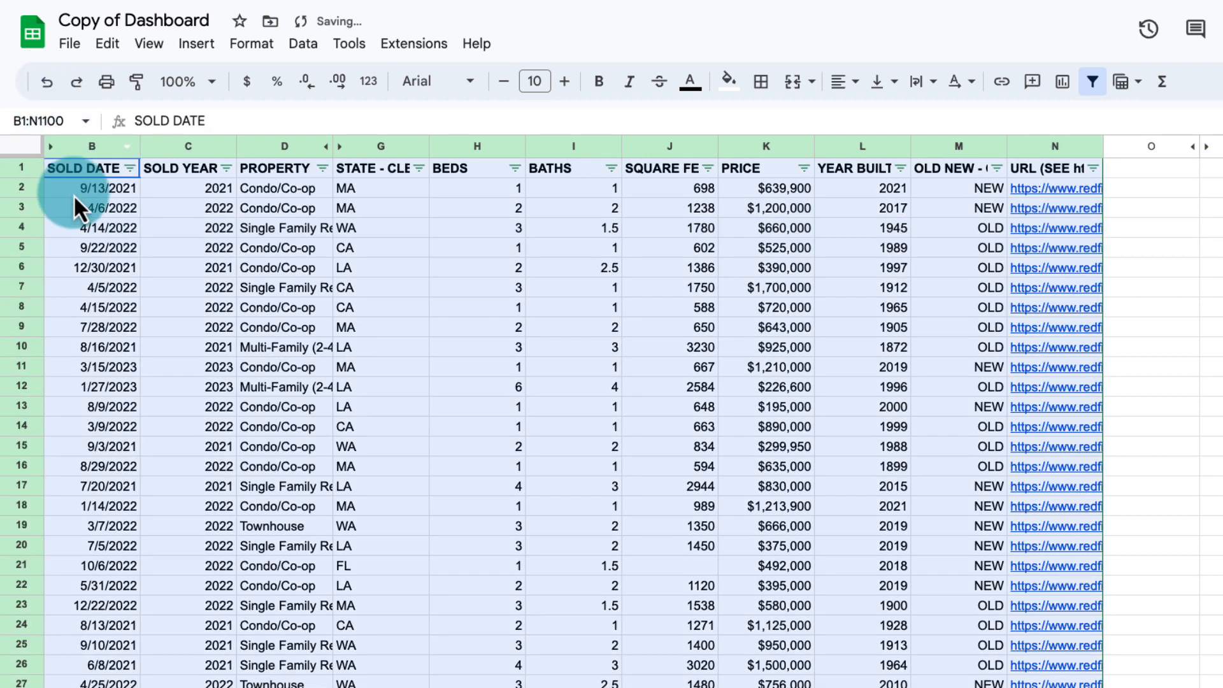
pyautogui.click(256, 142)
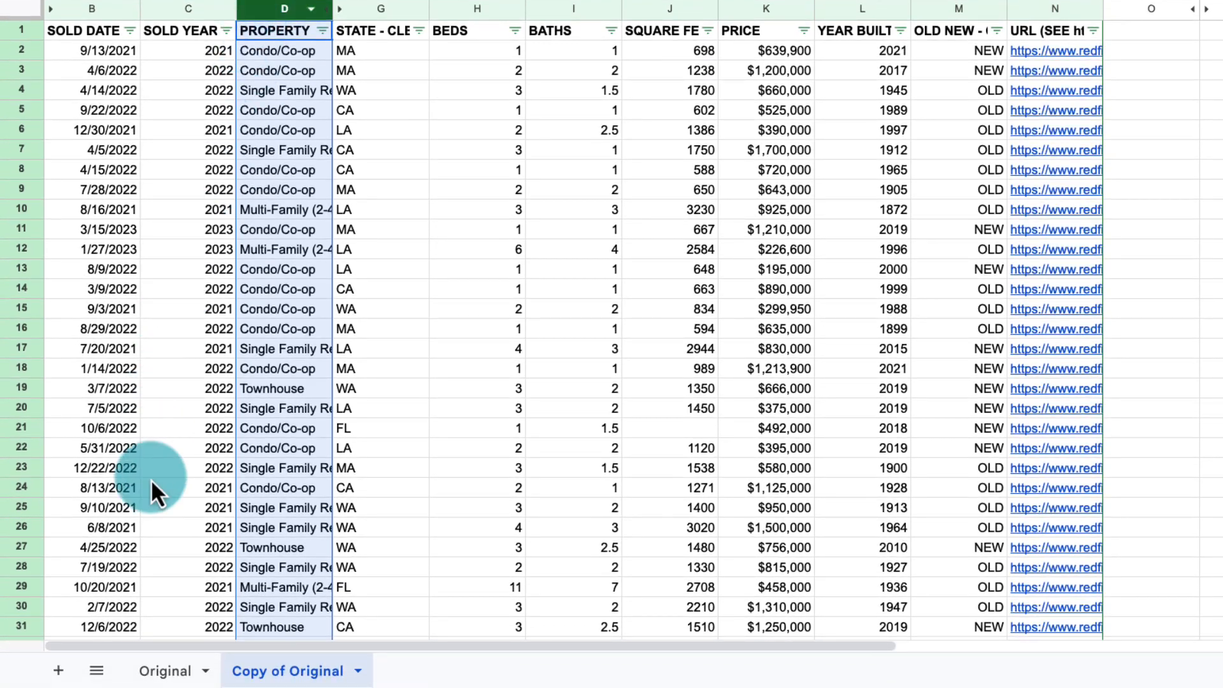
# Step: Add a new sheet, enter =unique('Copy of Original'!B1:N) in B2, and check the entry count of its column B
pyautogui.click(48, 673)
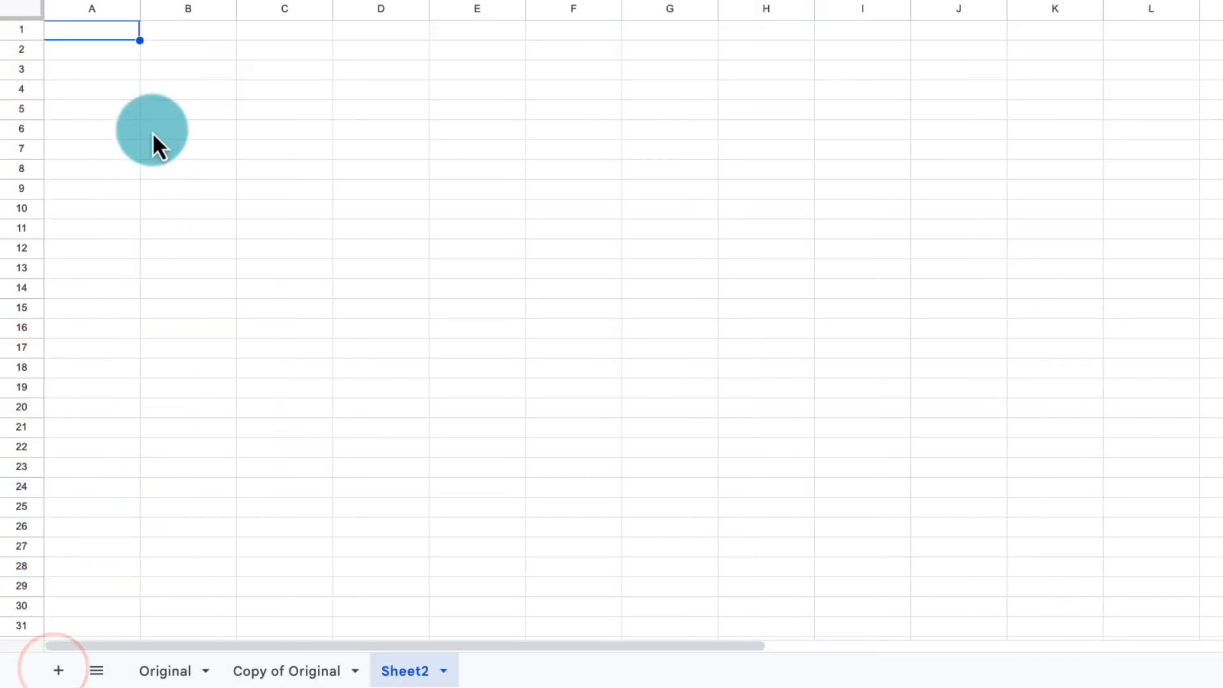
pyautogui.click(153, 53)
pyautogui.write('=u')
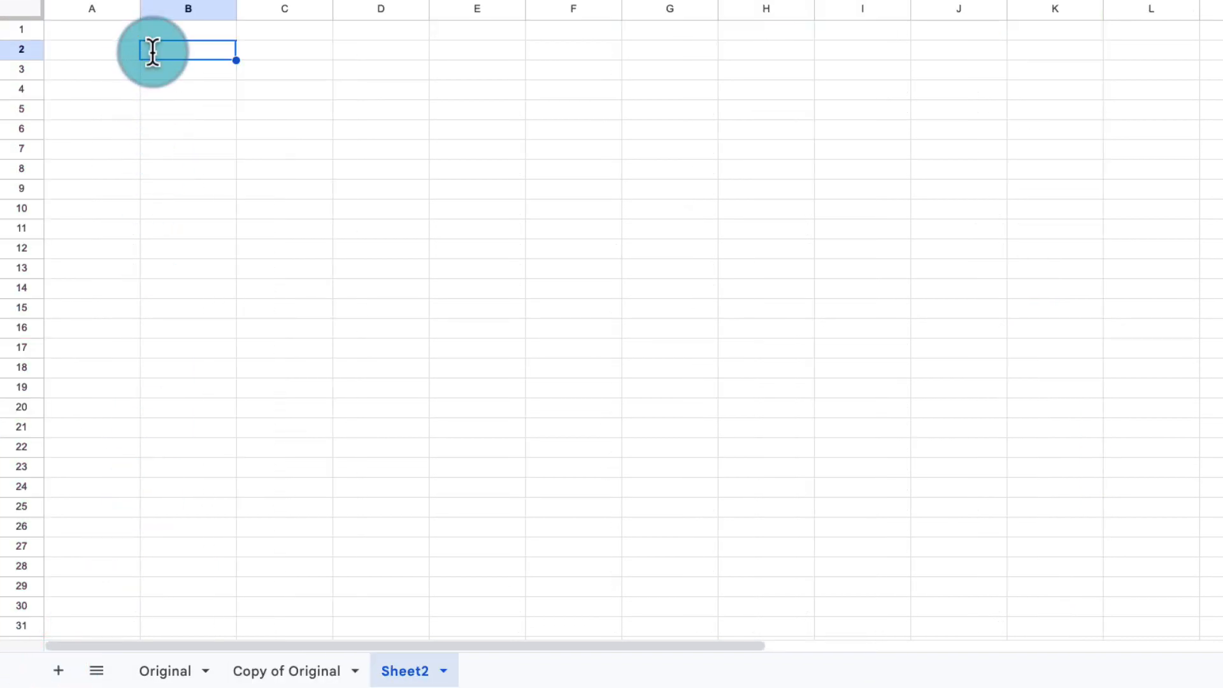
pyautogui.write('nique(')
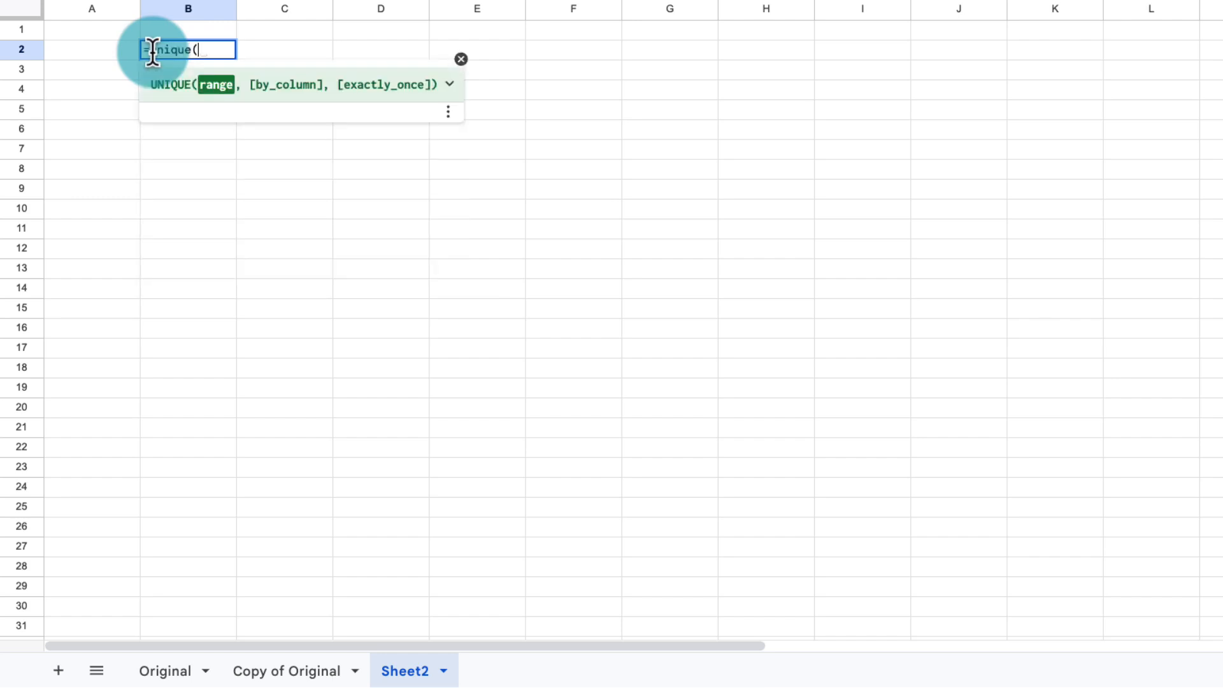
pyautogui.click(274, 670)
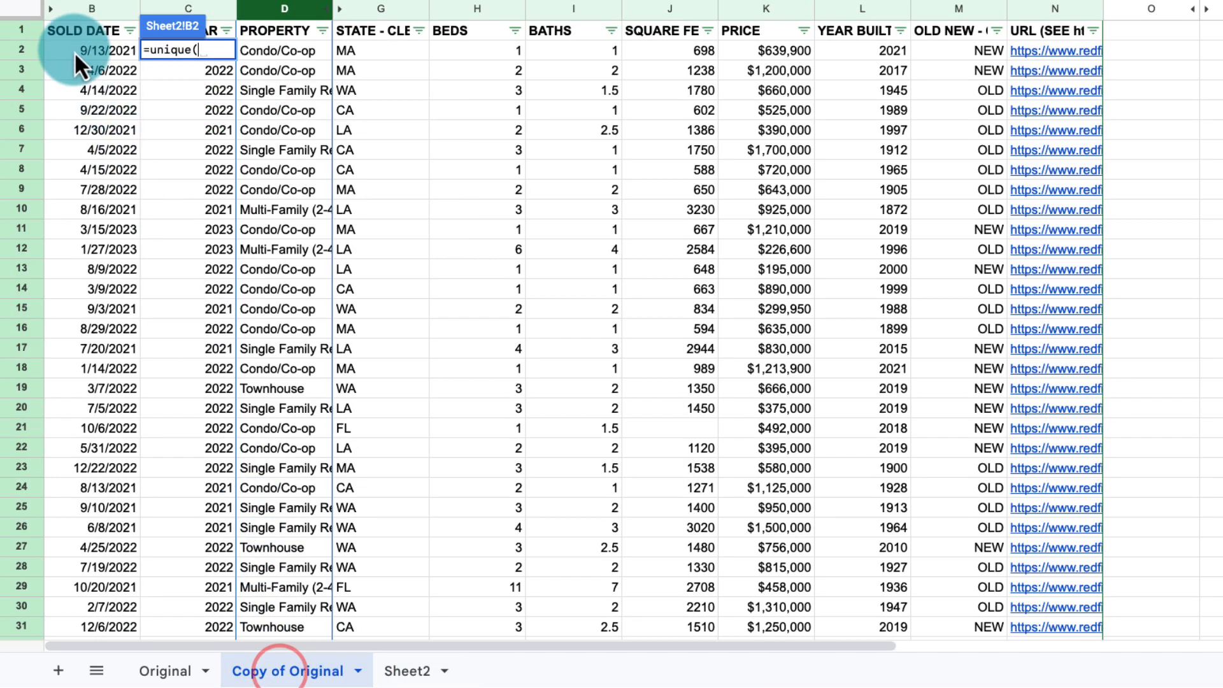
pyautogui.click(71, 29)
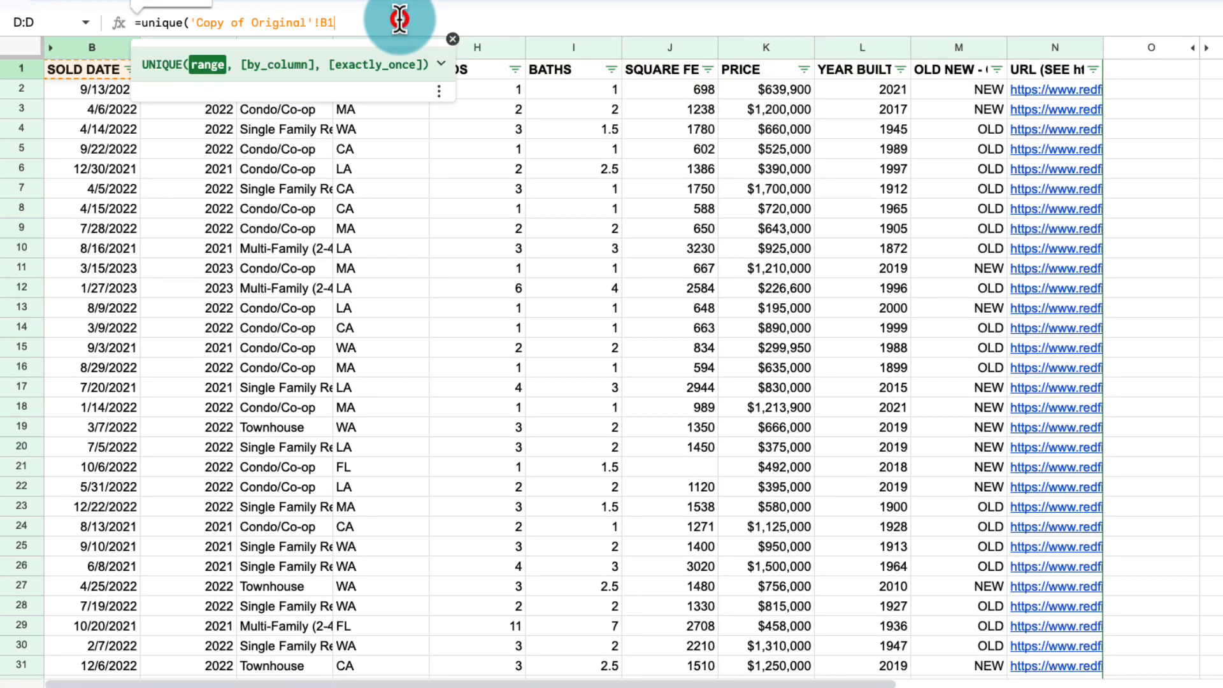
pyautogui.write(':N)')
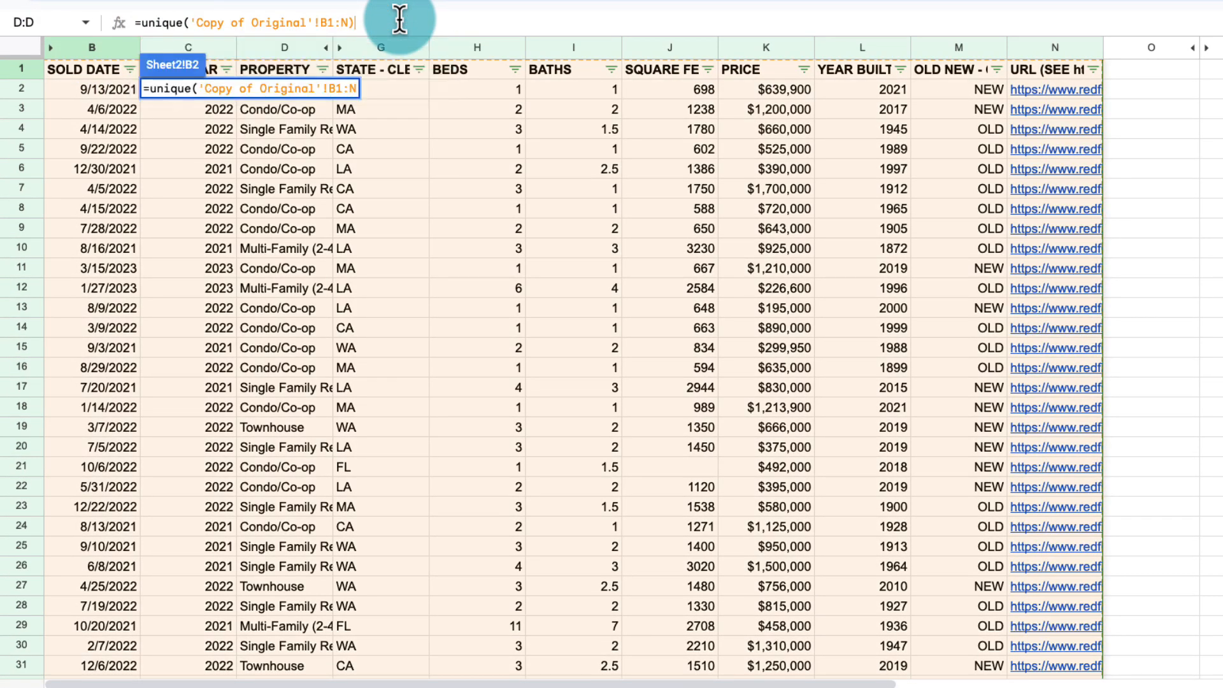
pyautogui.press('Return')
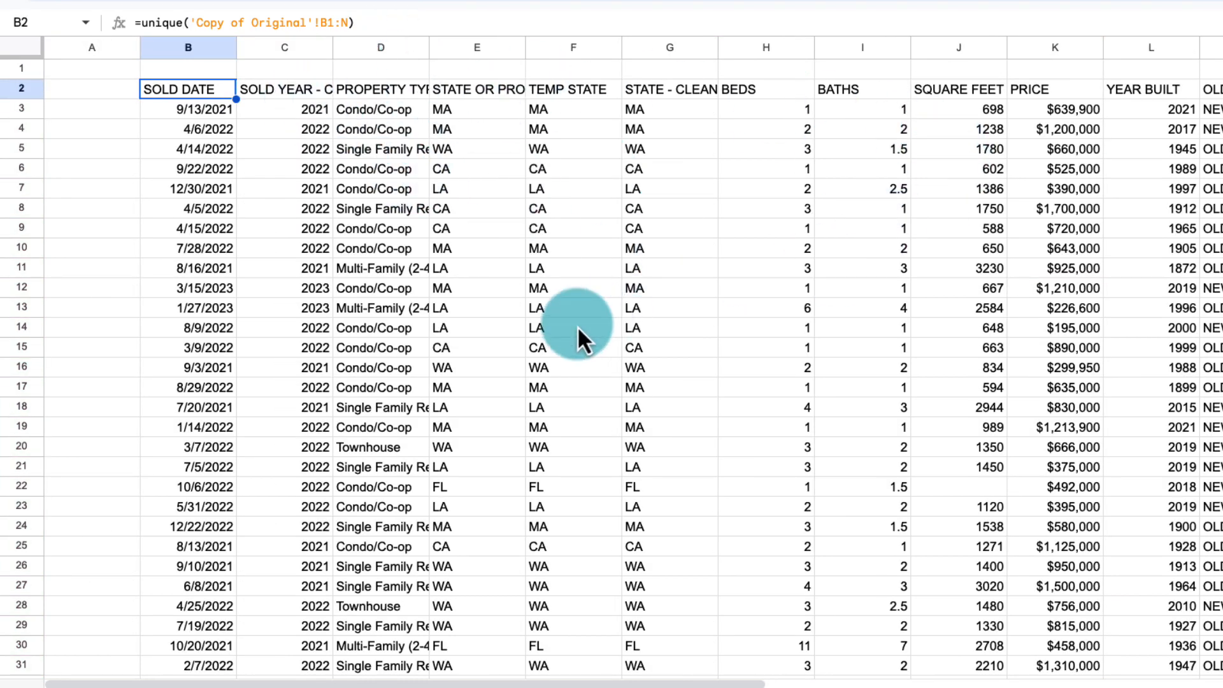
pyautogui.click(209, 48)
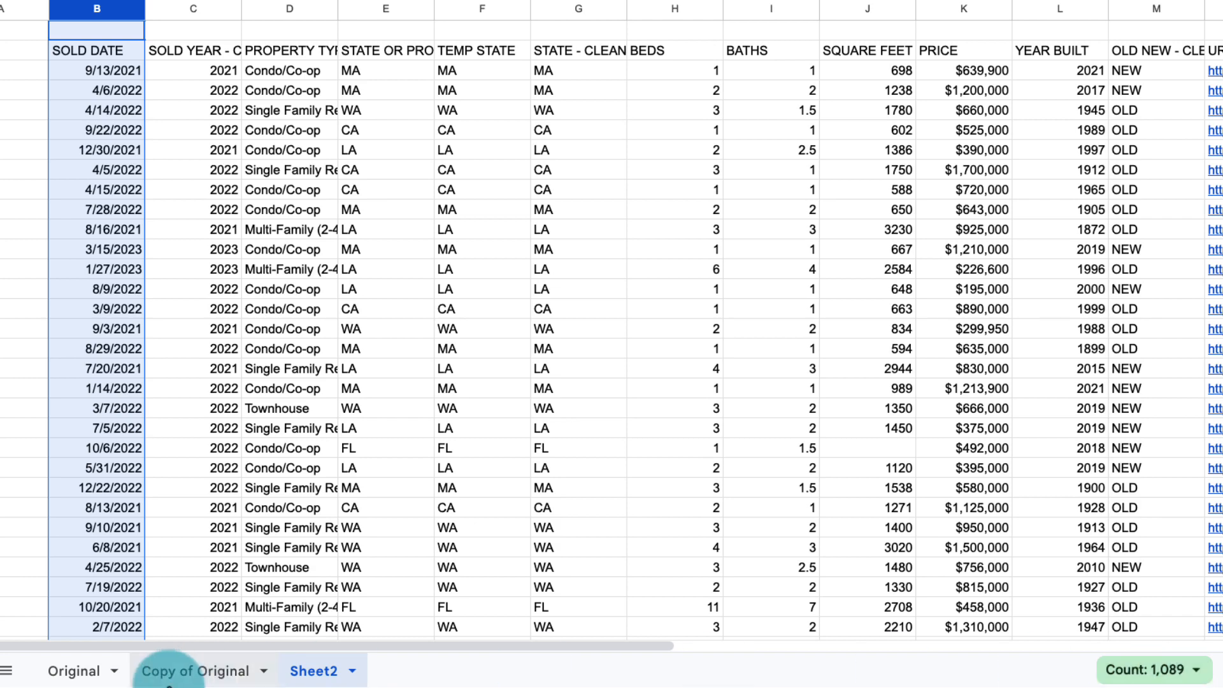
# Step: Paste row 2 over row 4 in Copy of Original and check how Sheet2's unique list responds
pyautogui.click(187, 674)
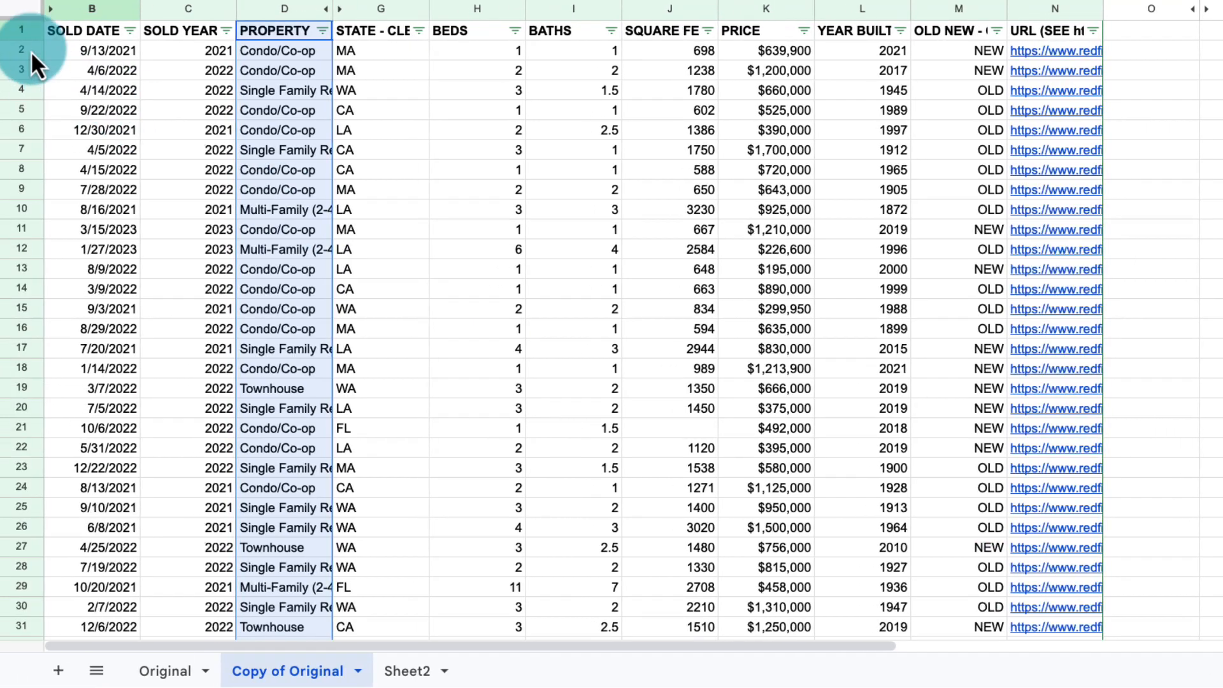
pyautogui.click(29, 51)
pyautogui.hotkey('ctrl', 'c')
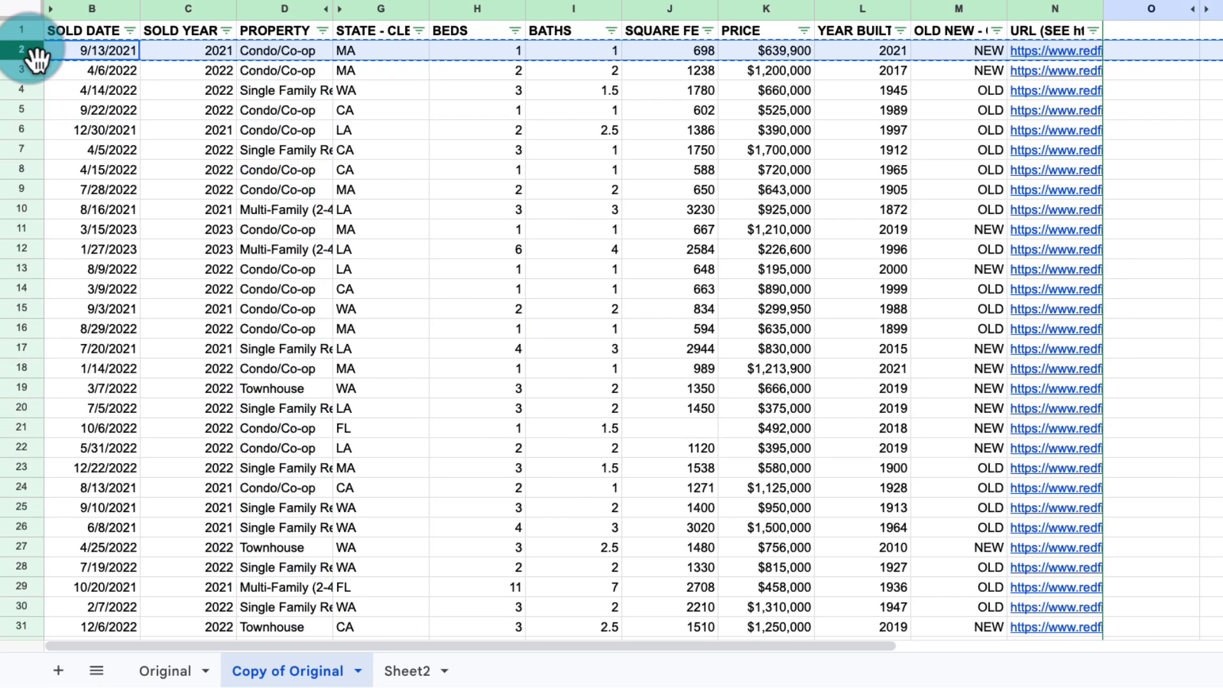
pyautogui.click(21, 92)
pyautogui.hotkey('ctrl', 'v')
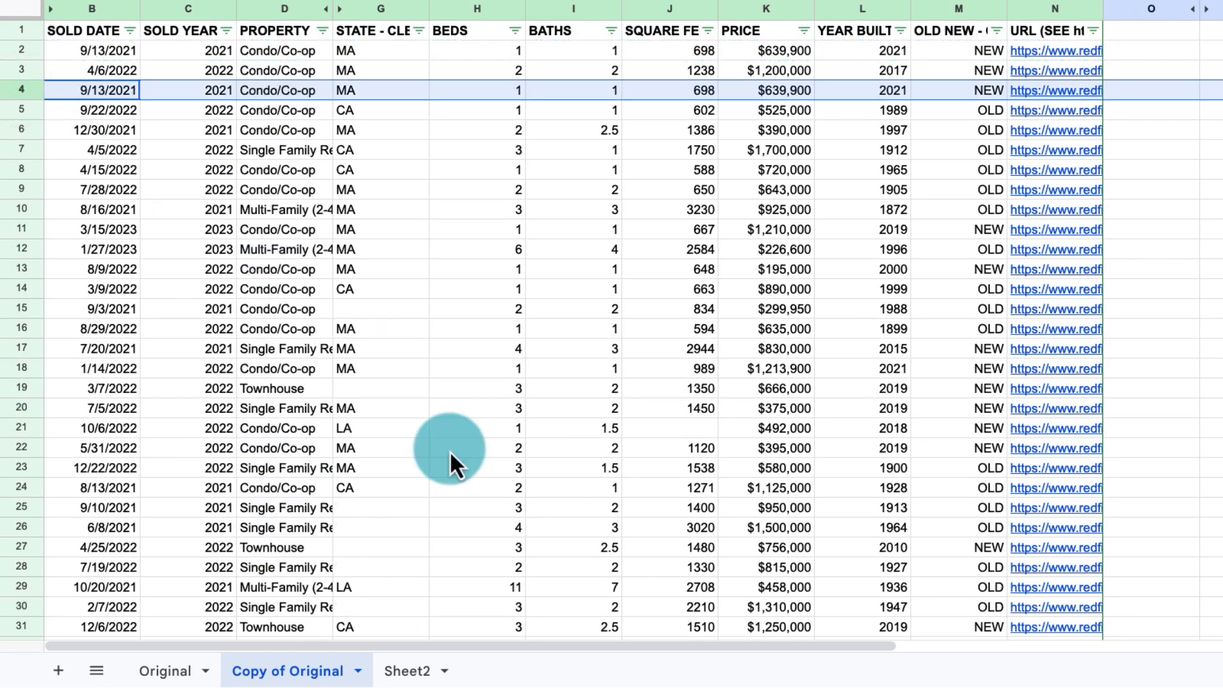
pyautogui.click(407, 671)
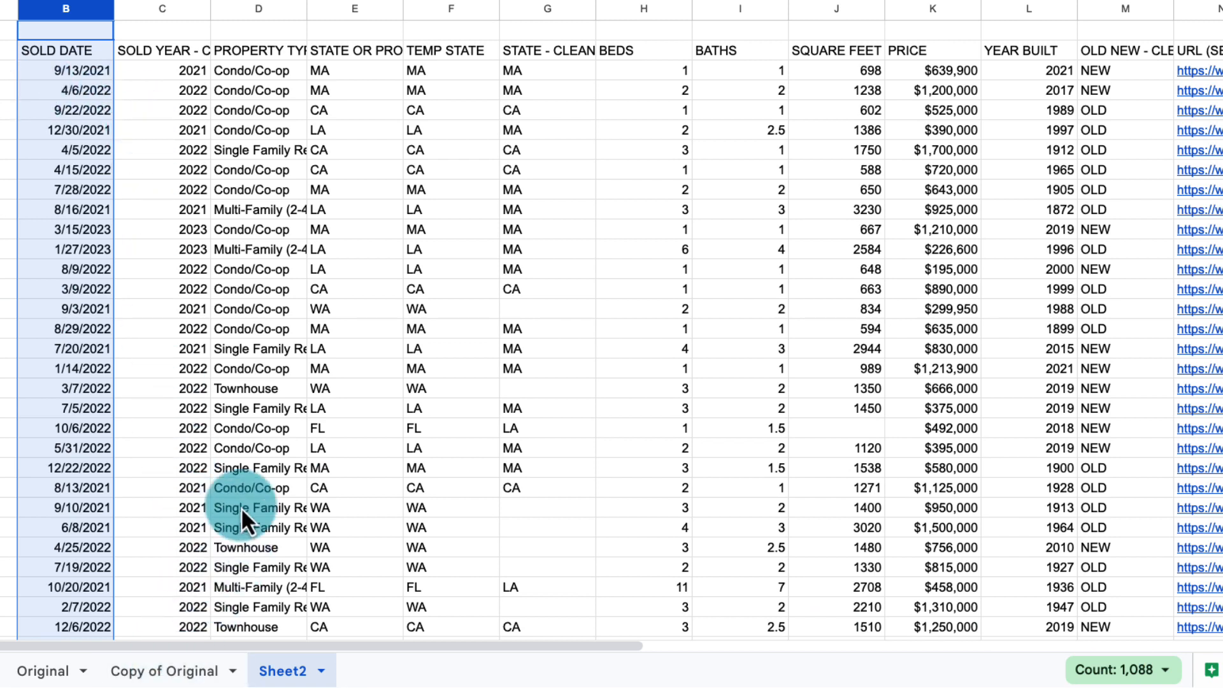
# Step: Return to Copy of Original and undo the paste over row 4
pyautogui.click(190, 676)
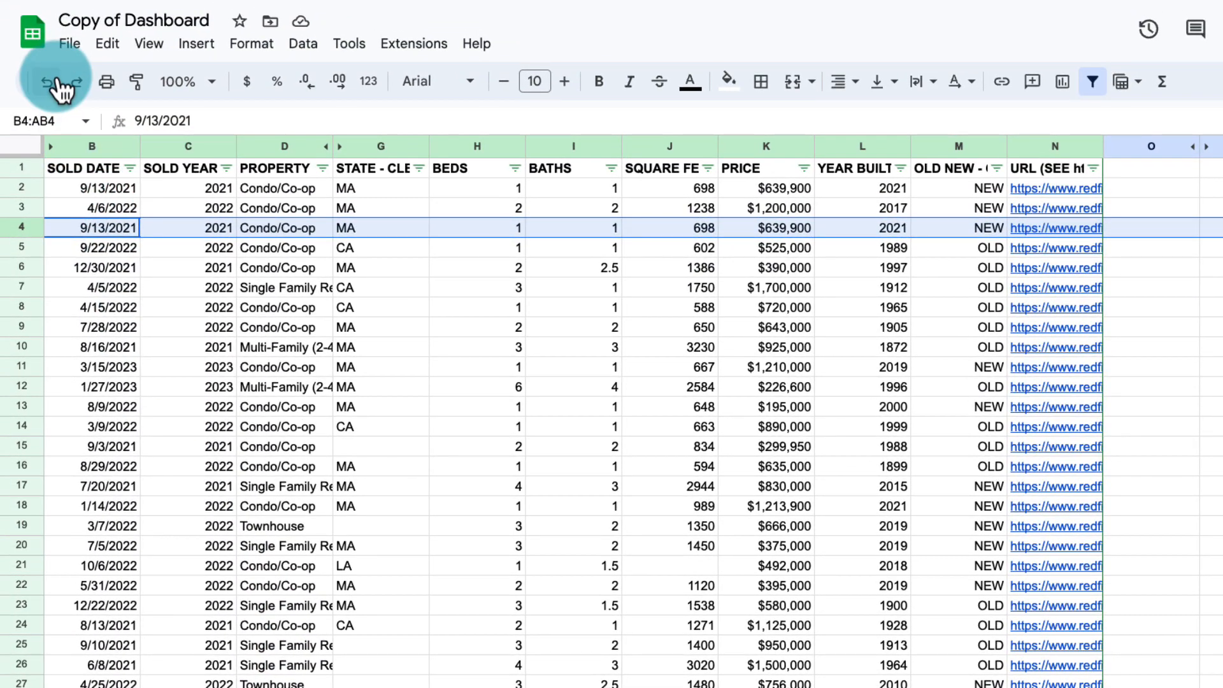
pyautogui.click(50, 82)
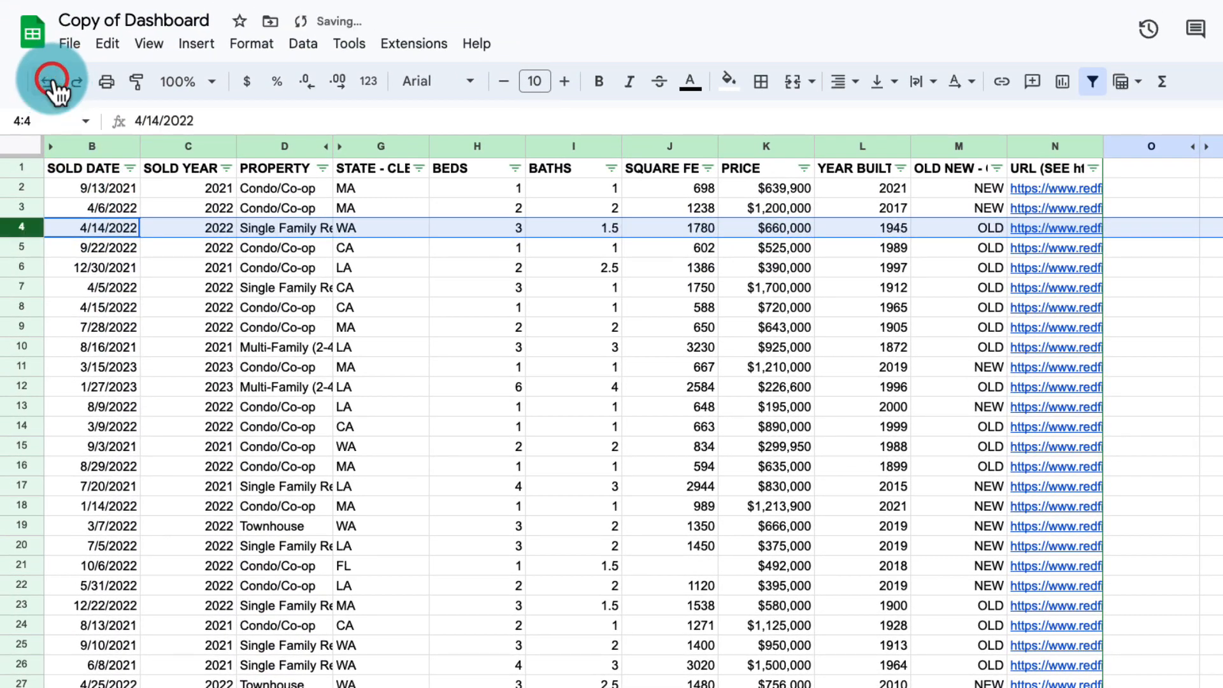
# Step: Remove duplicates from all of Copy of Original's data, B1:N1100, with the header row option enabled and every column analyzed
pyautogui.click(67, 168)
pyautogui.press('super+a')
pyautogui.click(304, 44)
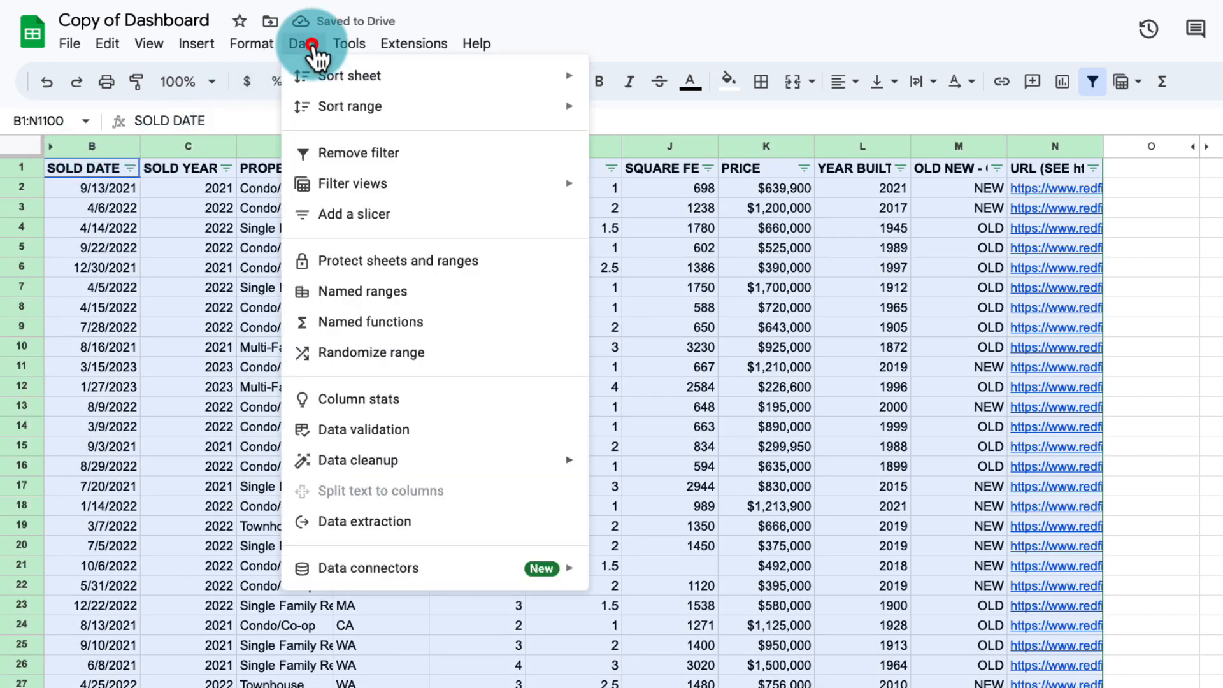
pyautogui.moveTo(408, 464)
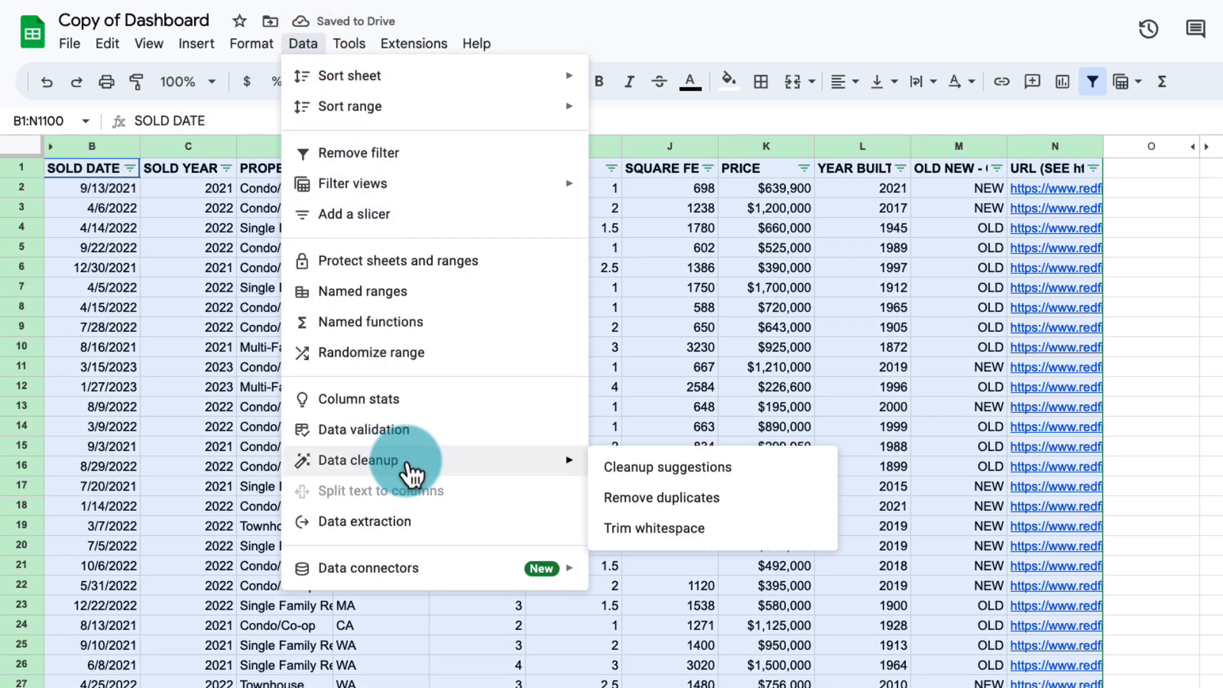
pyautogui.click(637, 503)
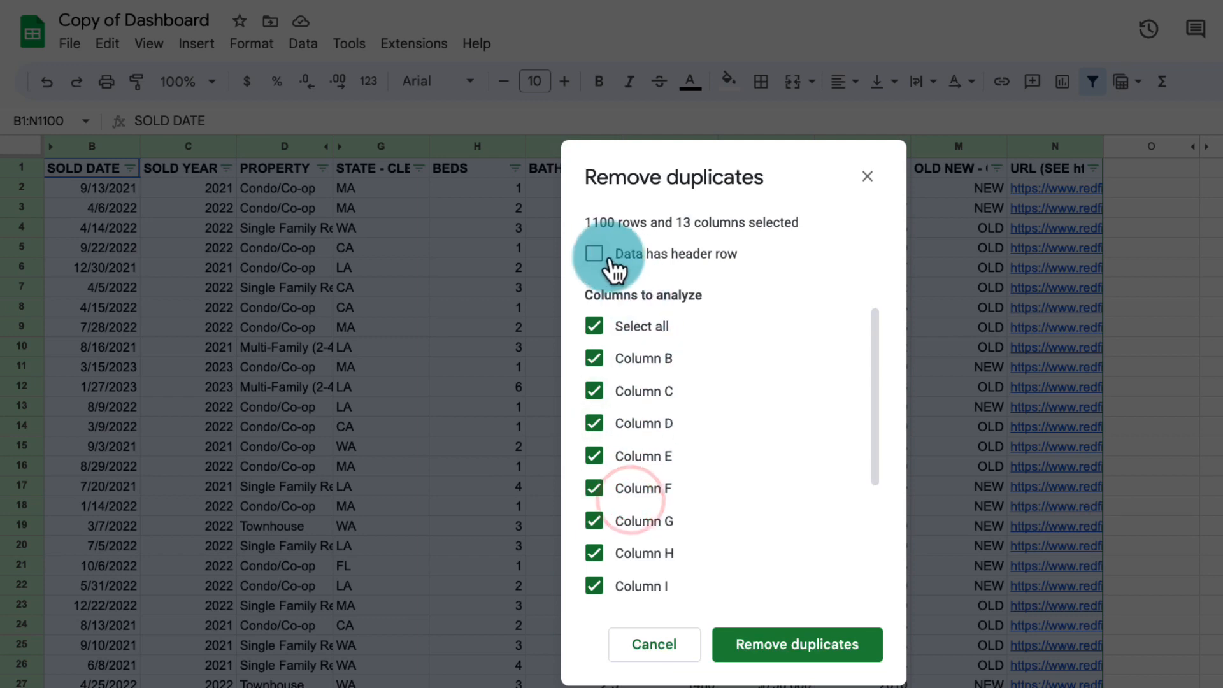
pyautogui.click(598, 254)
pyautogui.click(771, 641)
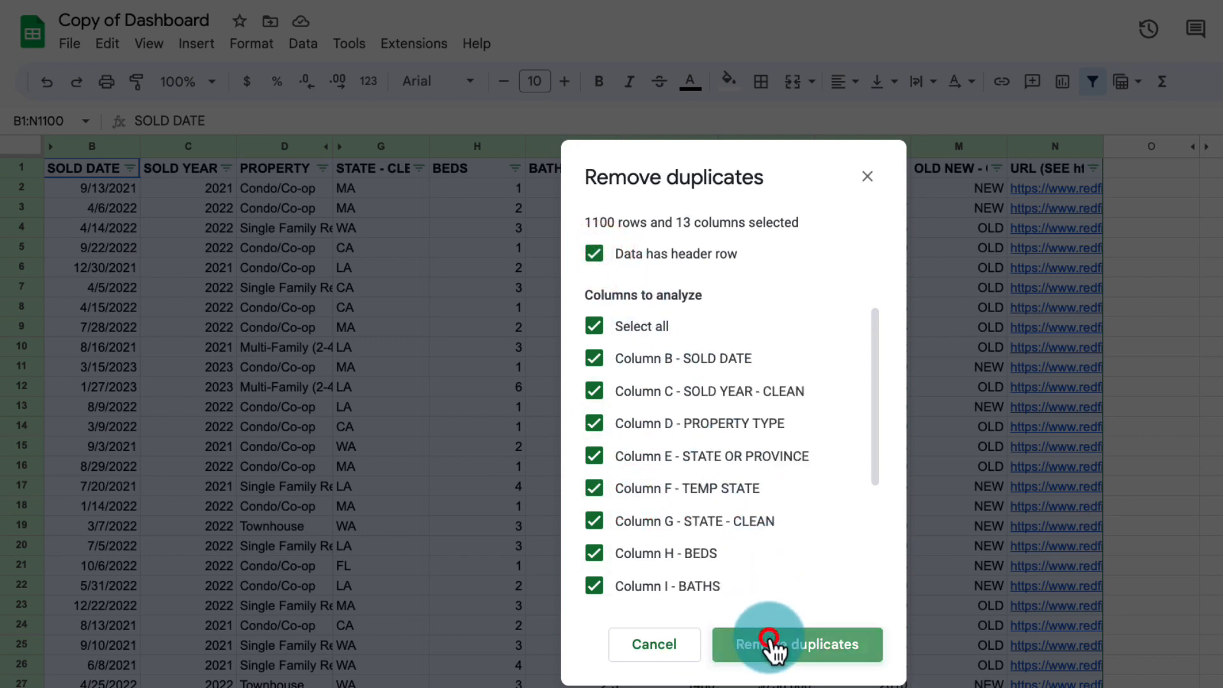
pyautogui.click(930, 473)
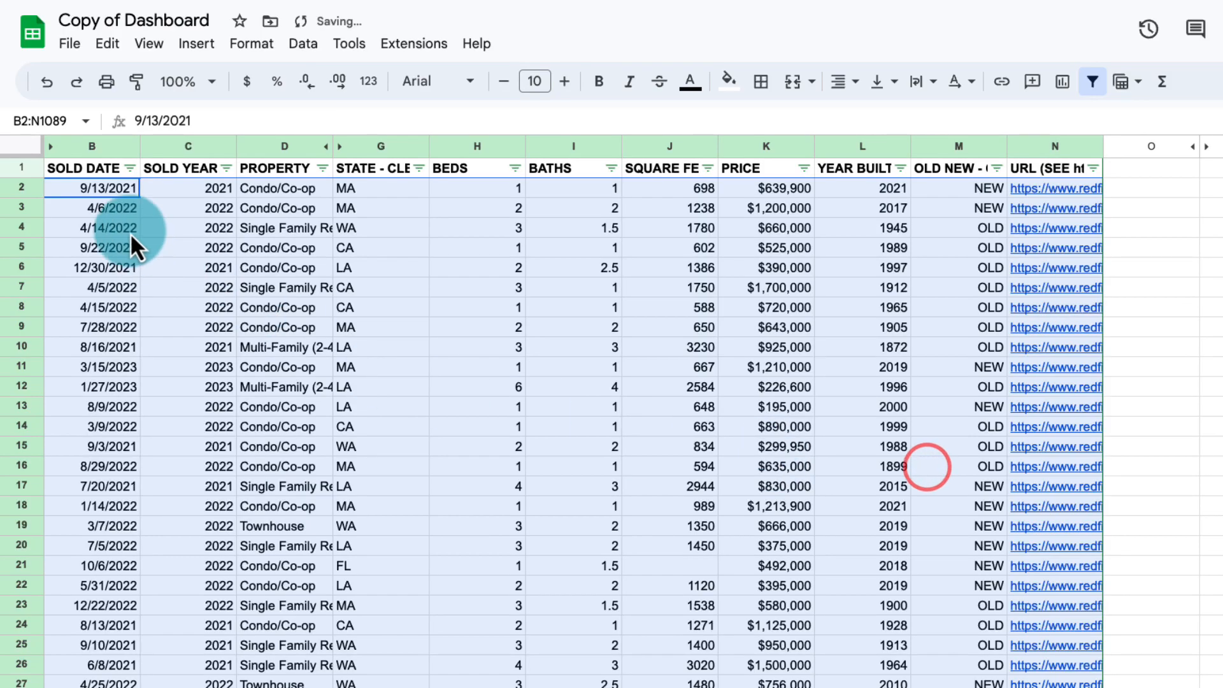